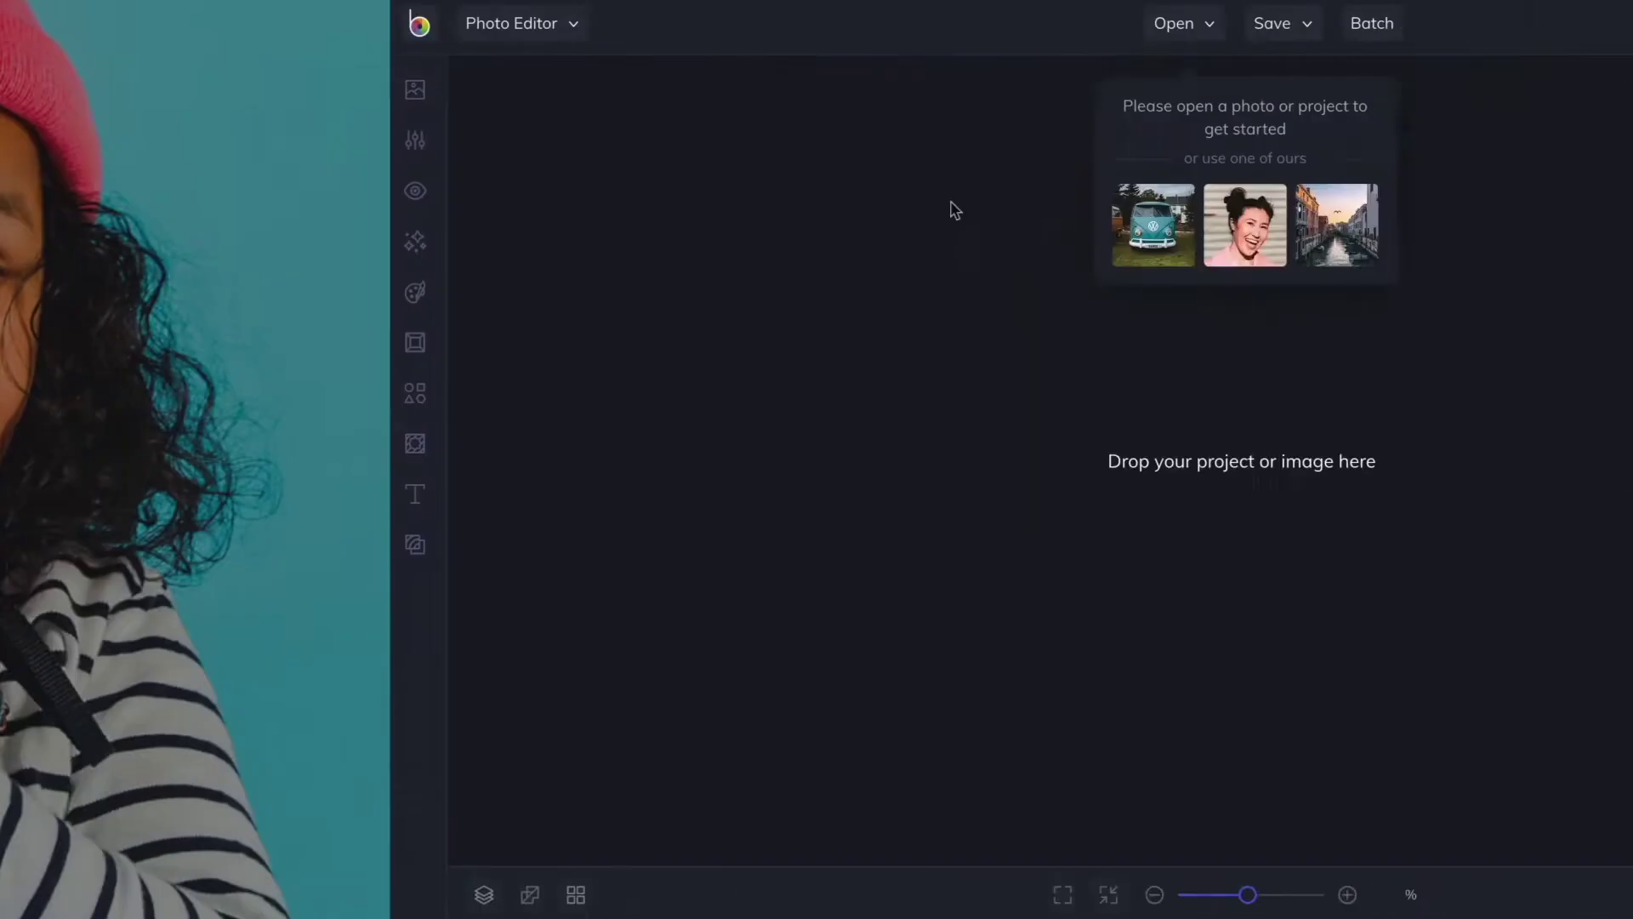
Open Photo-1.jpeg, the man in a red jacket, by dropping it onto the editor.
left_click(1195, 27)
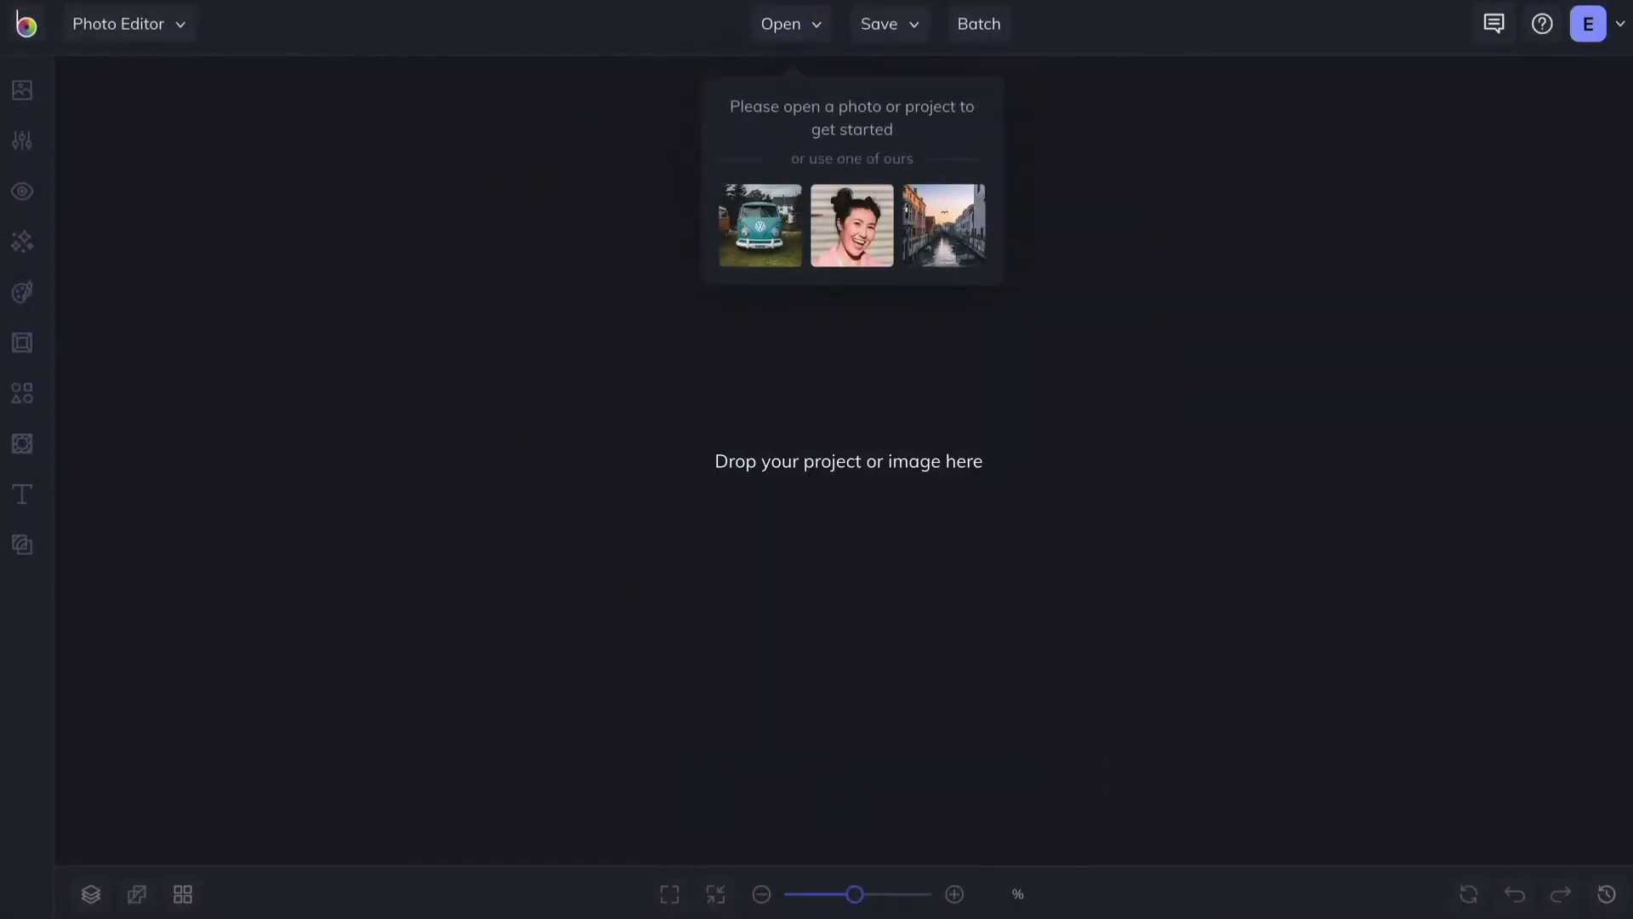
left_click_drag(787, 753, 832, 505)
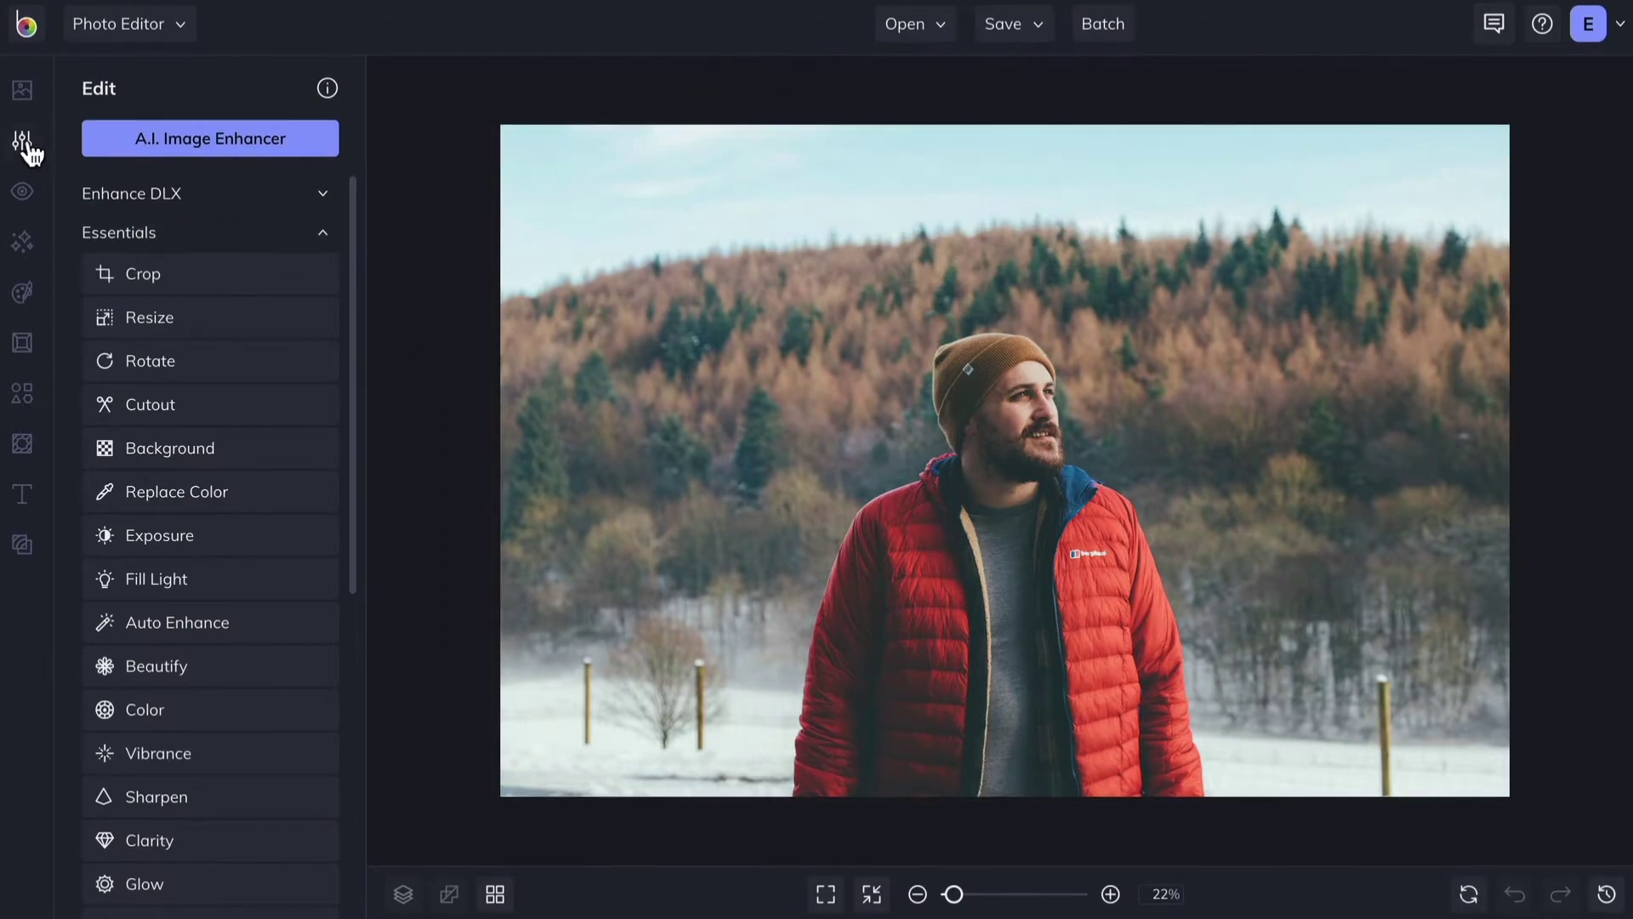
Apply the A.I. Image Enhancer at 100% amount and expand the Enhance DLX tools.
mouse_move(25, 143)
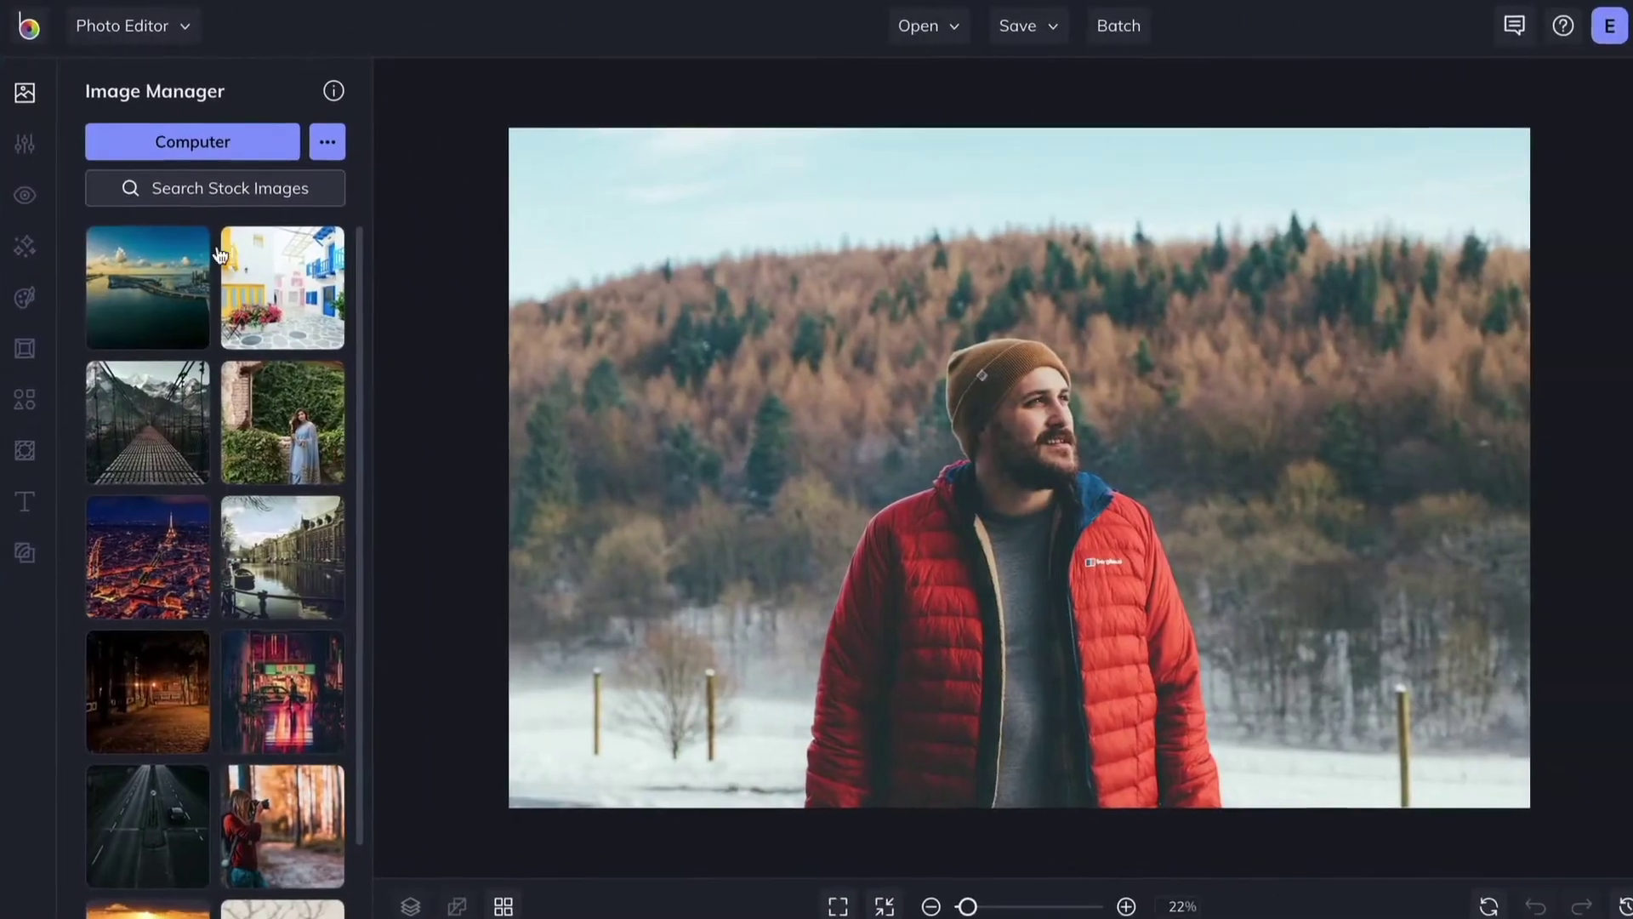
mouse_move(25, 144)
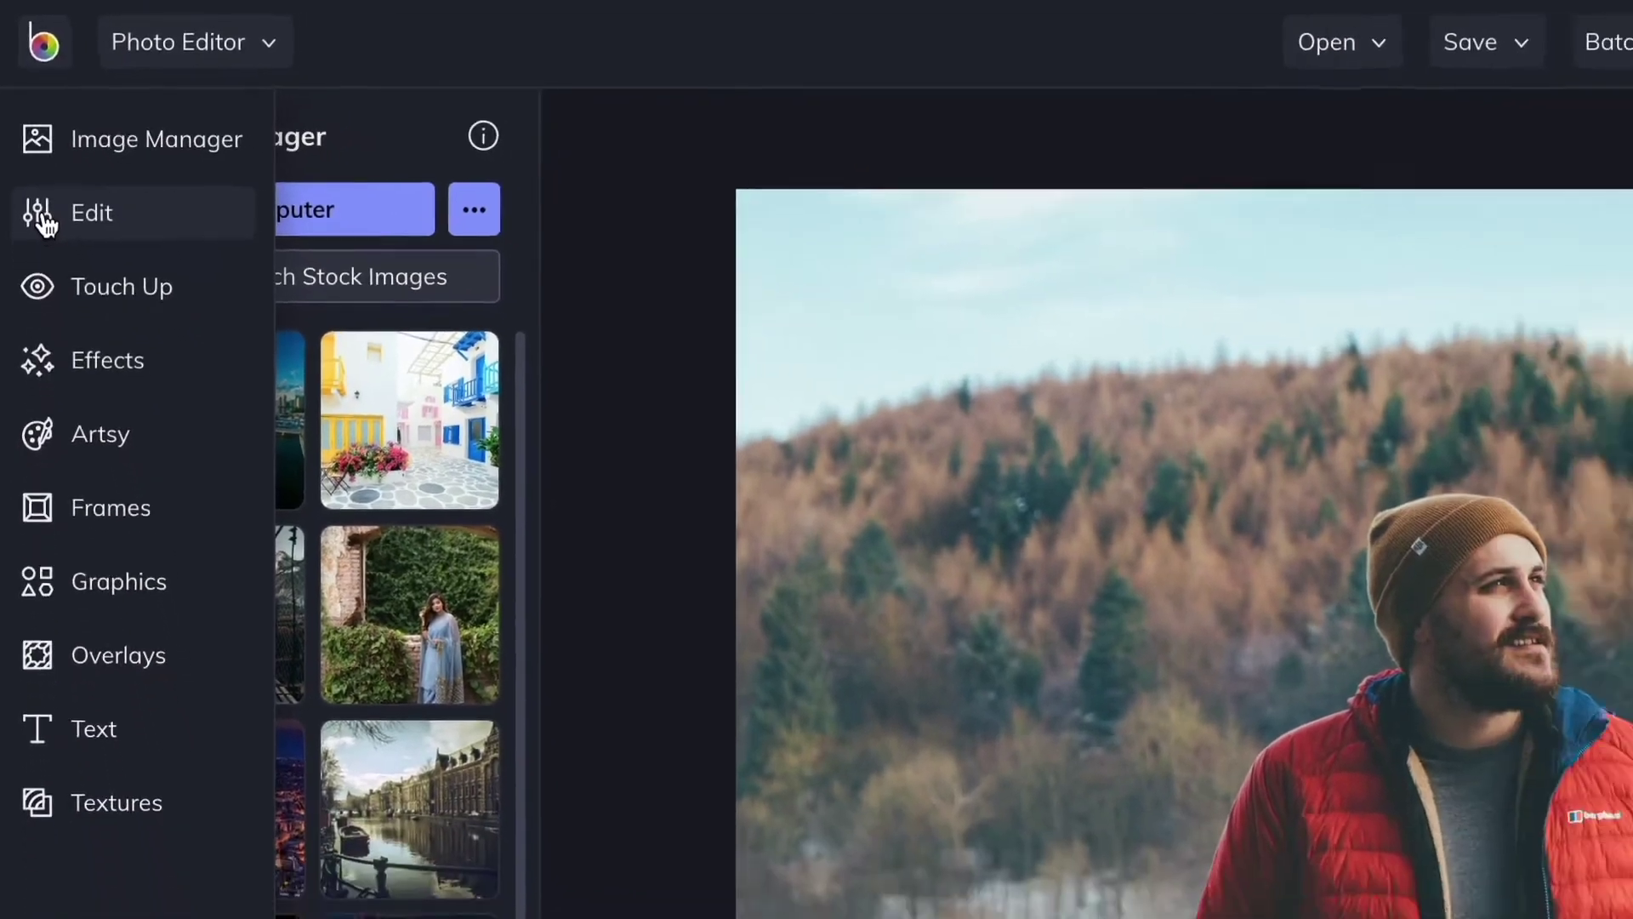
left_click(44, 223)
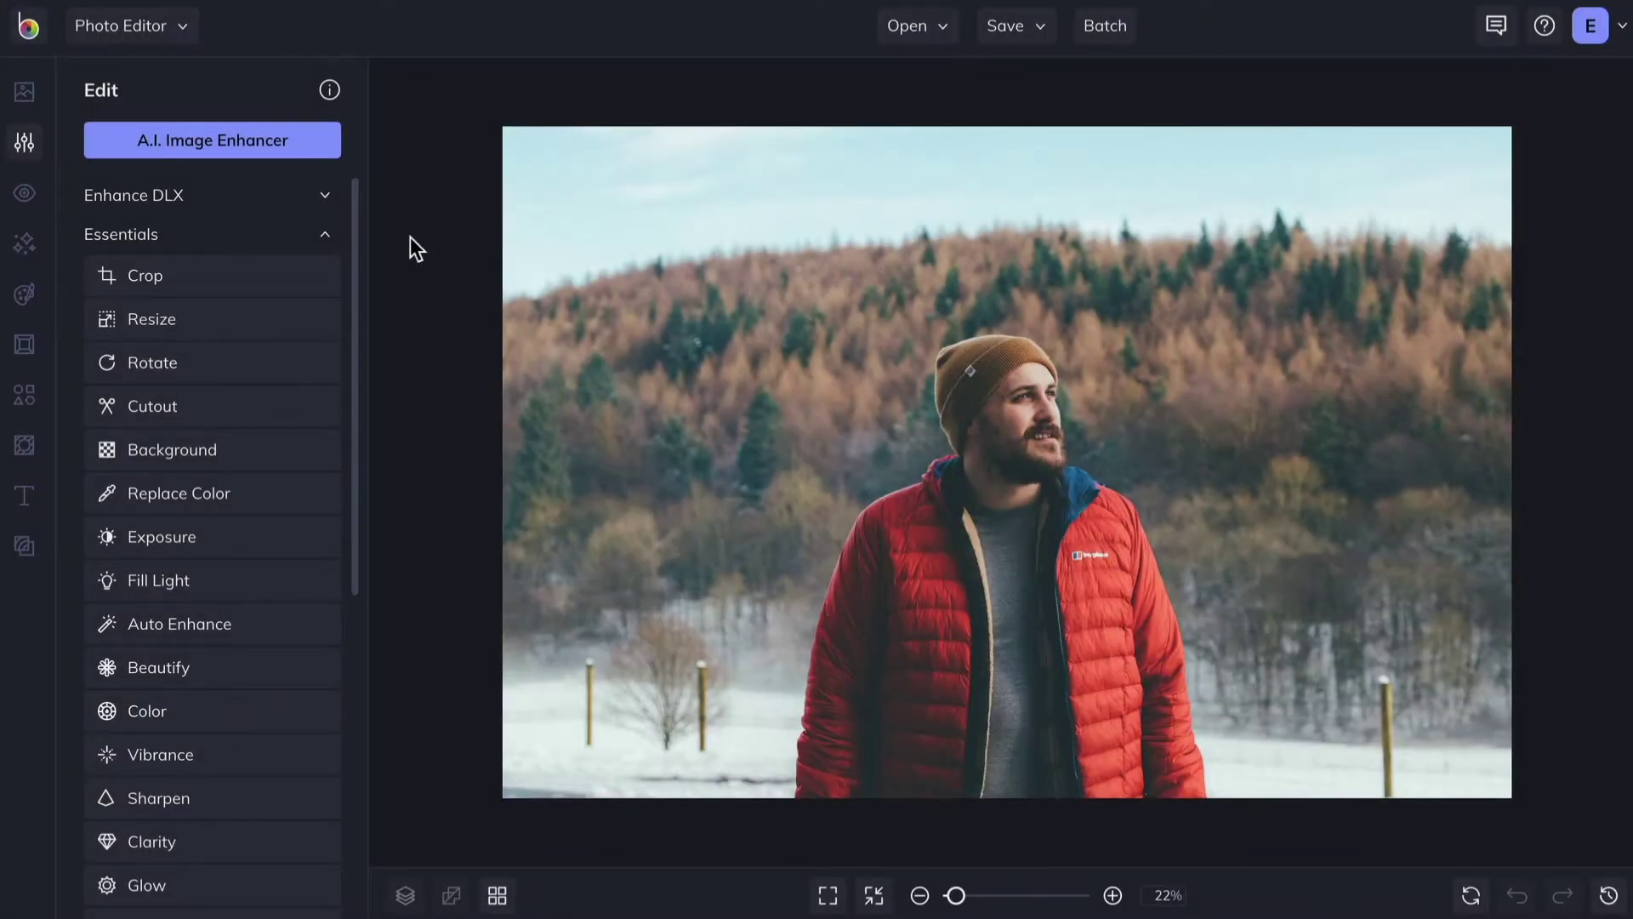
left_click(226, 153)
left_click_drag(113, 228, 340, 241)
left_click(294, 282)
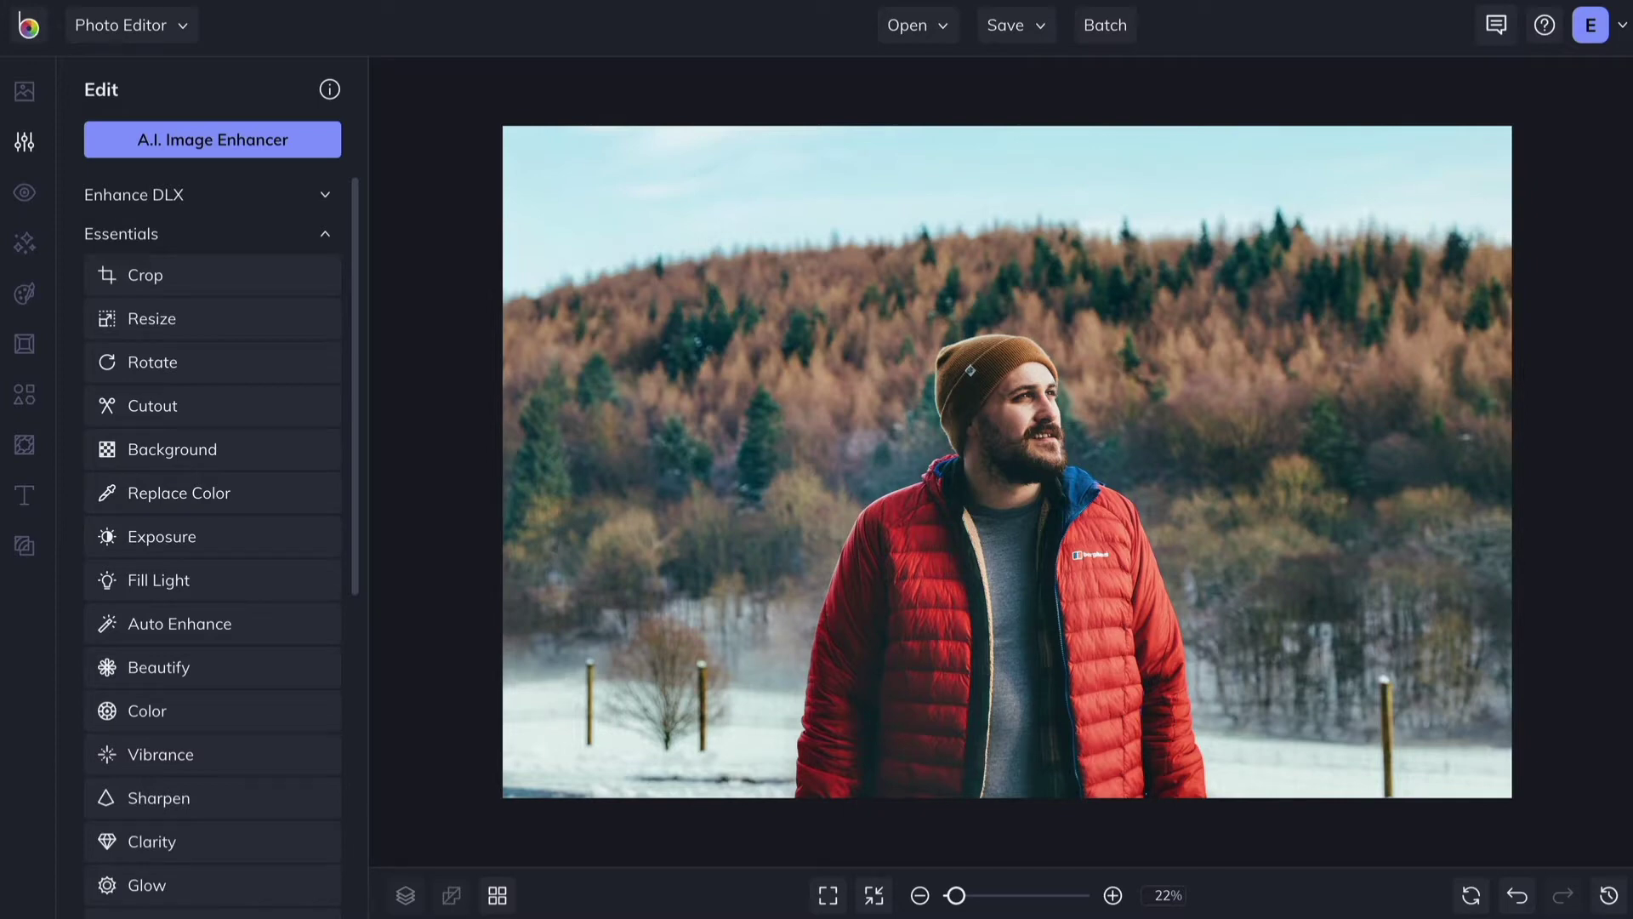
left_click(228, 203)
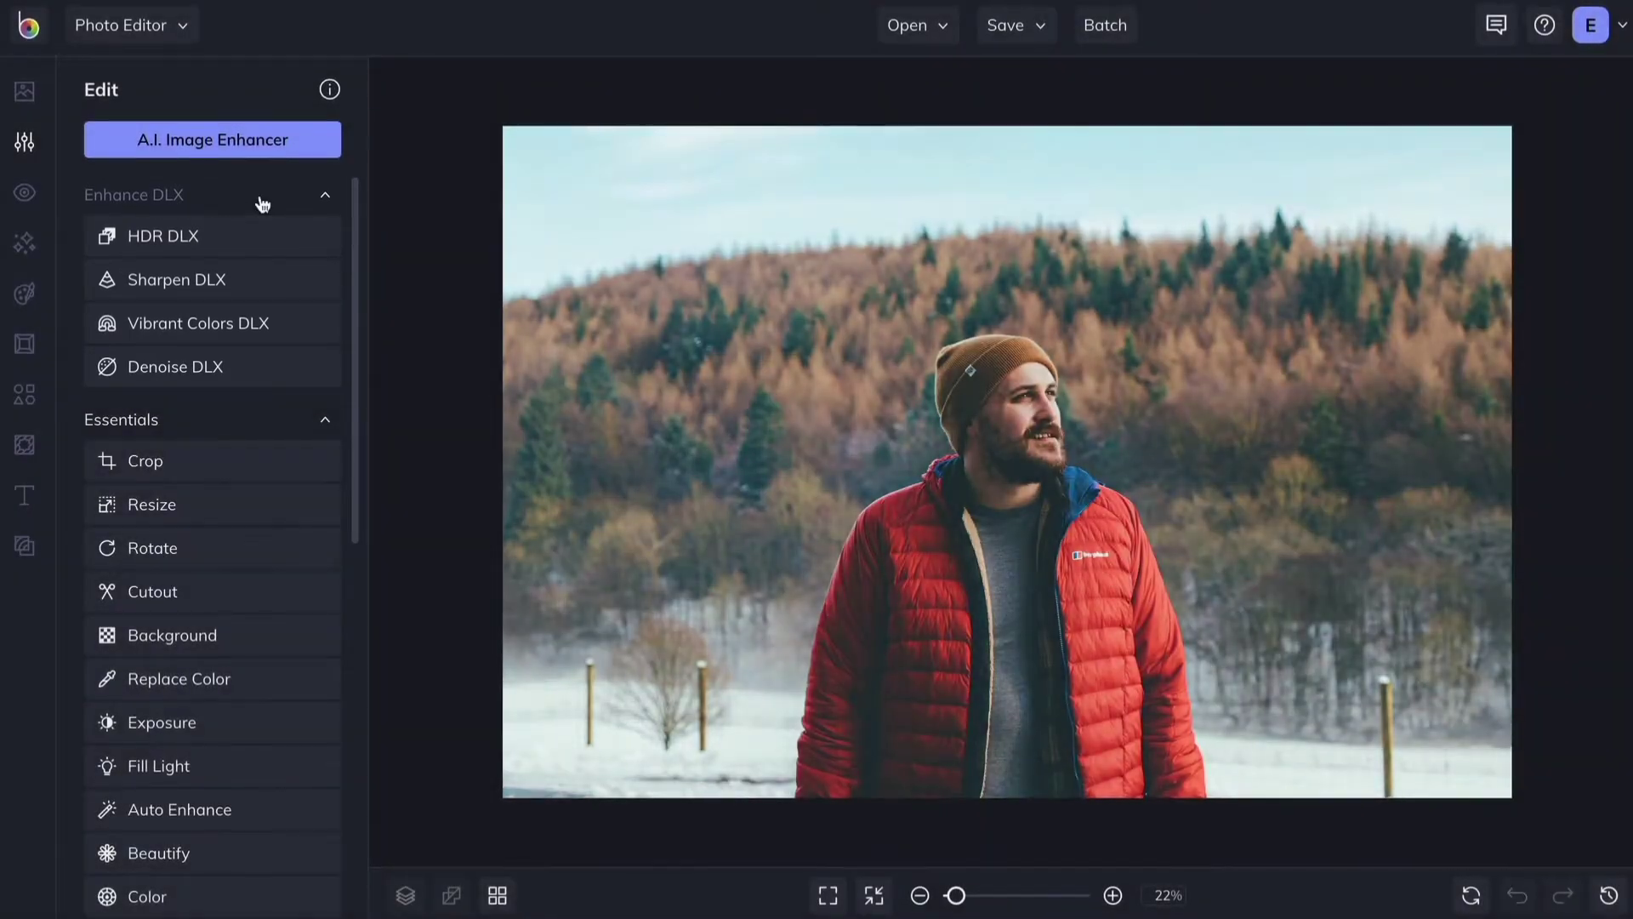
Try Golden Ratio, Square and Facebook Cover crop ratios in both orientations, then free the ratio.
left_click(261, 199)
scroll(258, 202, "down", 1)
left_click(256, 204)
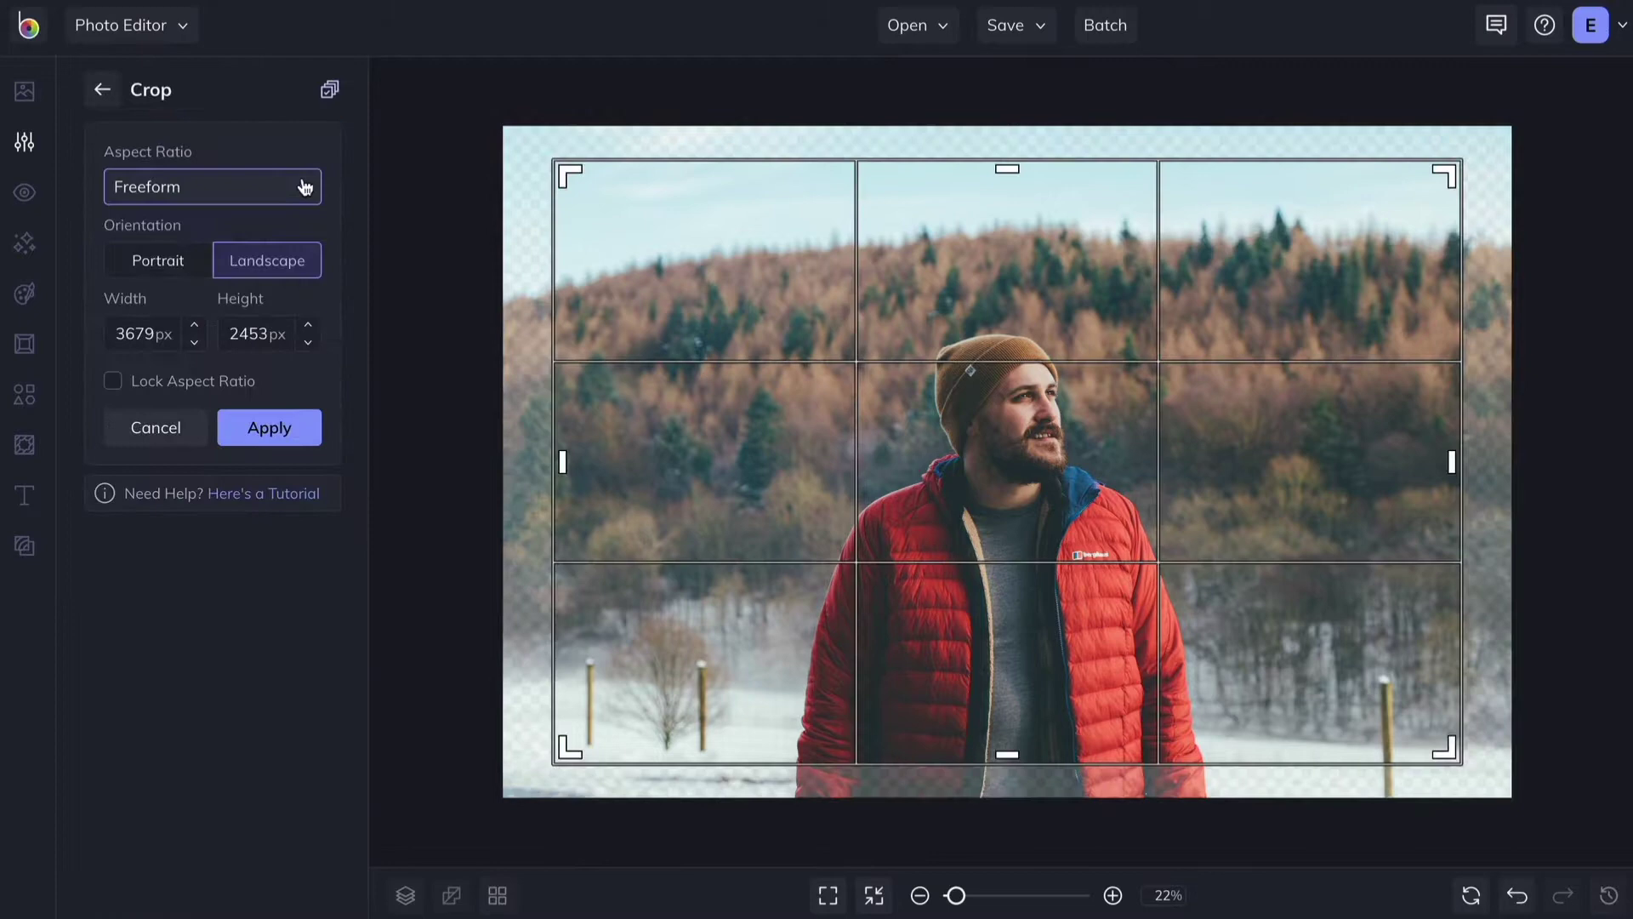
left_click(304, 187)
left_click(245, 304)
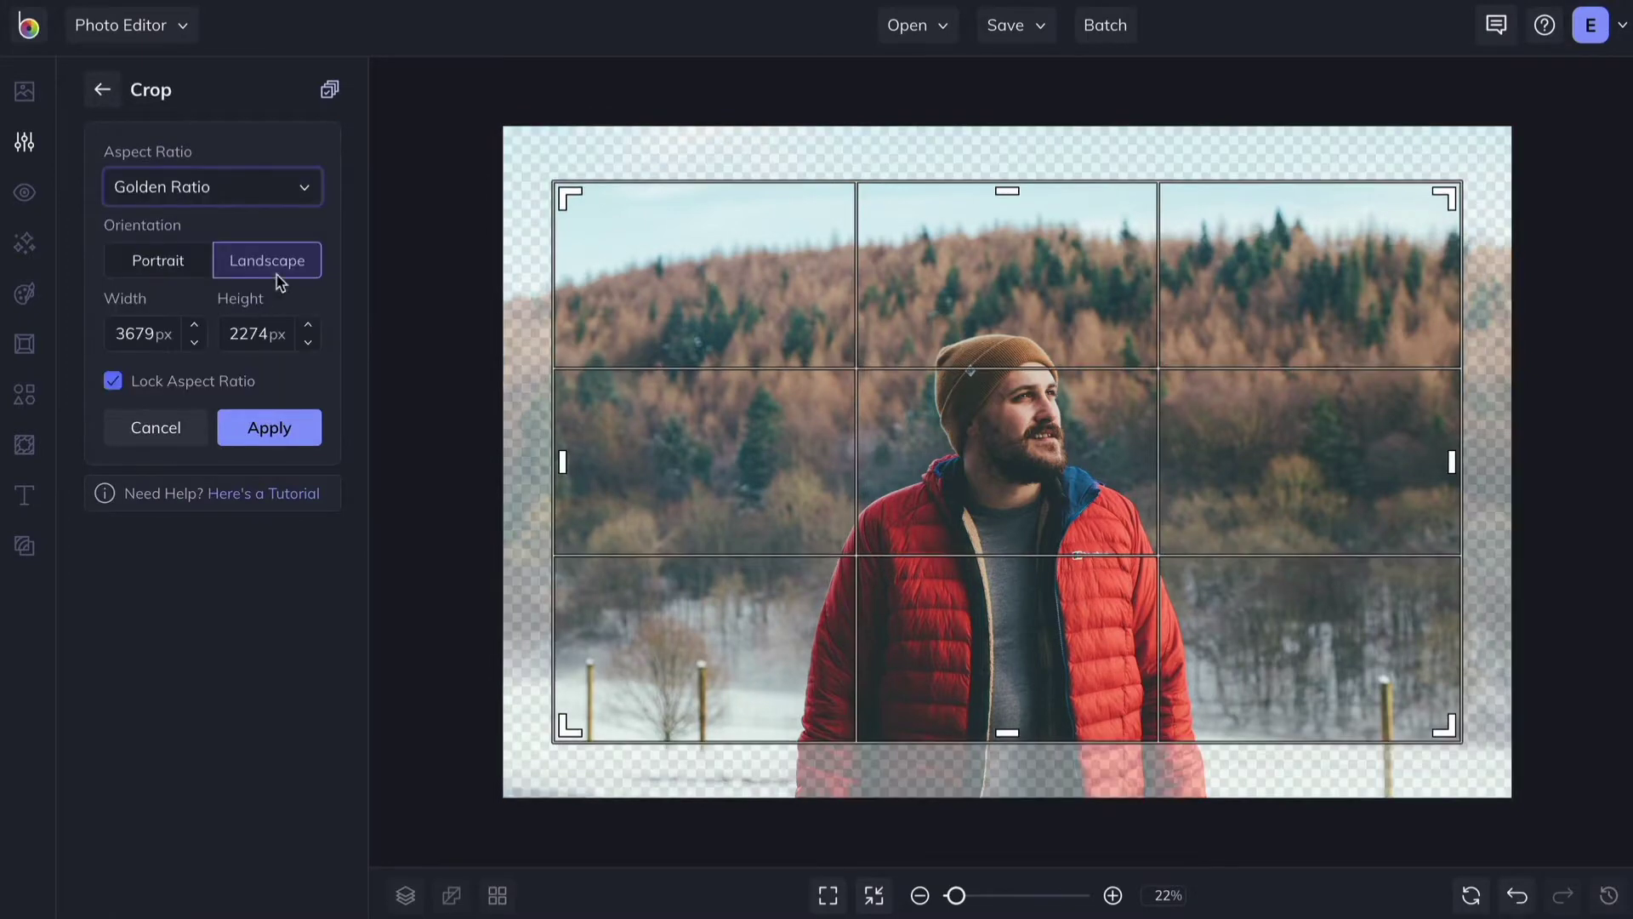
left_click(296, 198)
left_click(155, 337)
left_click(305, 188)
scroll(295, 255, "down", 3)
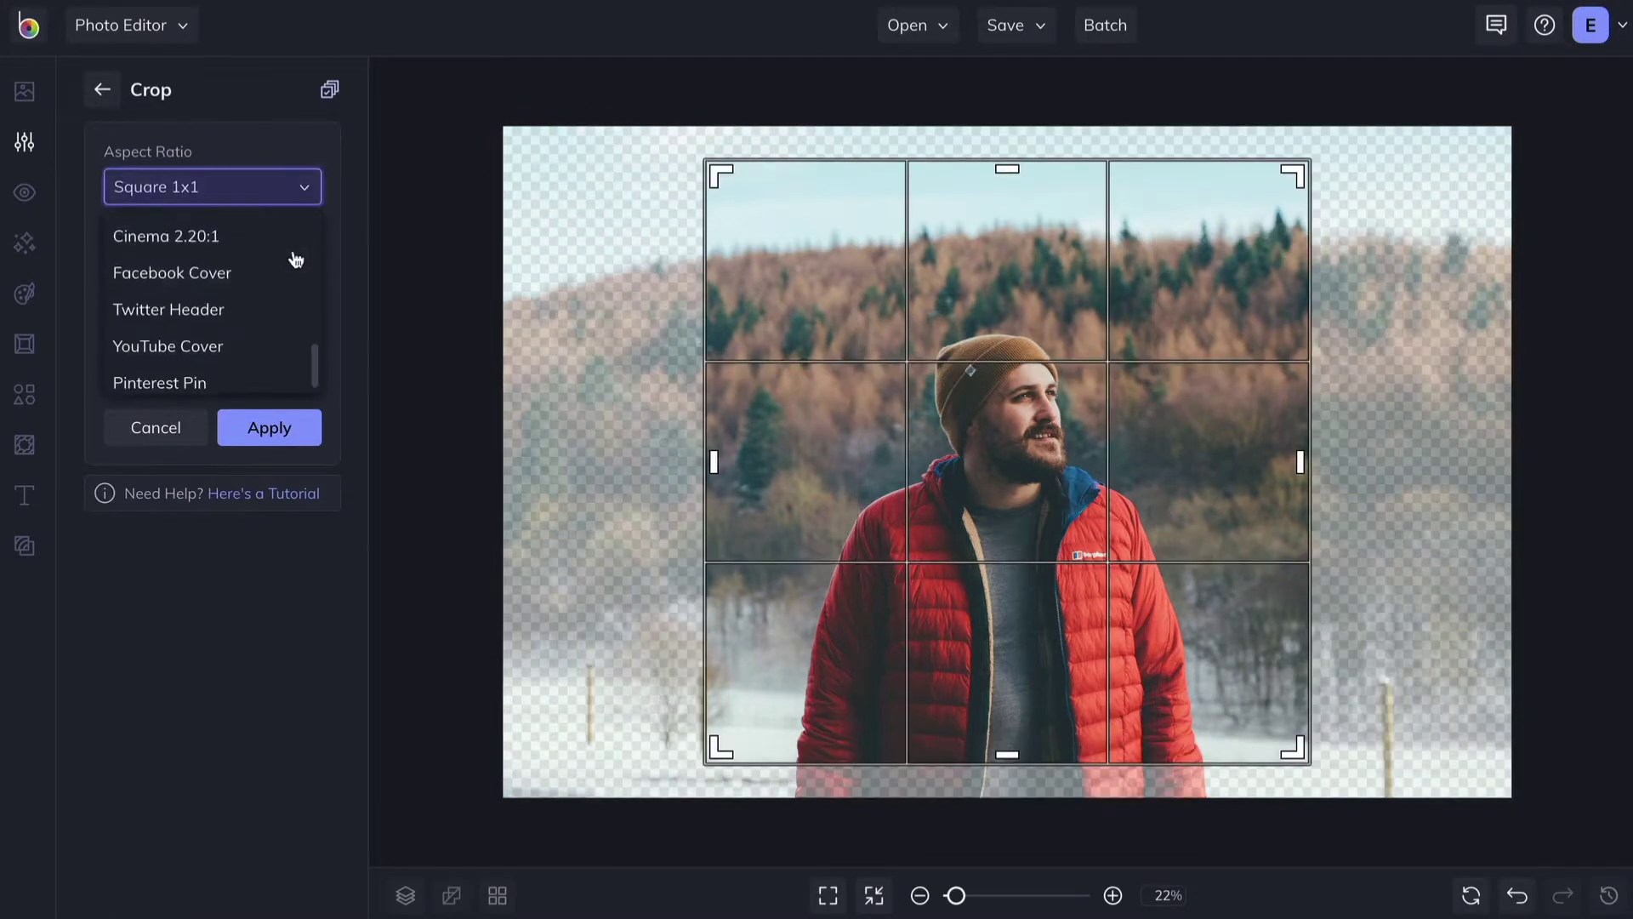
left_click(253, 269)
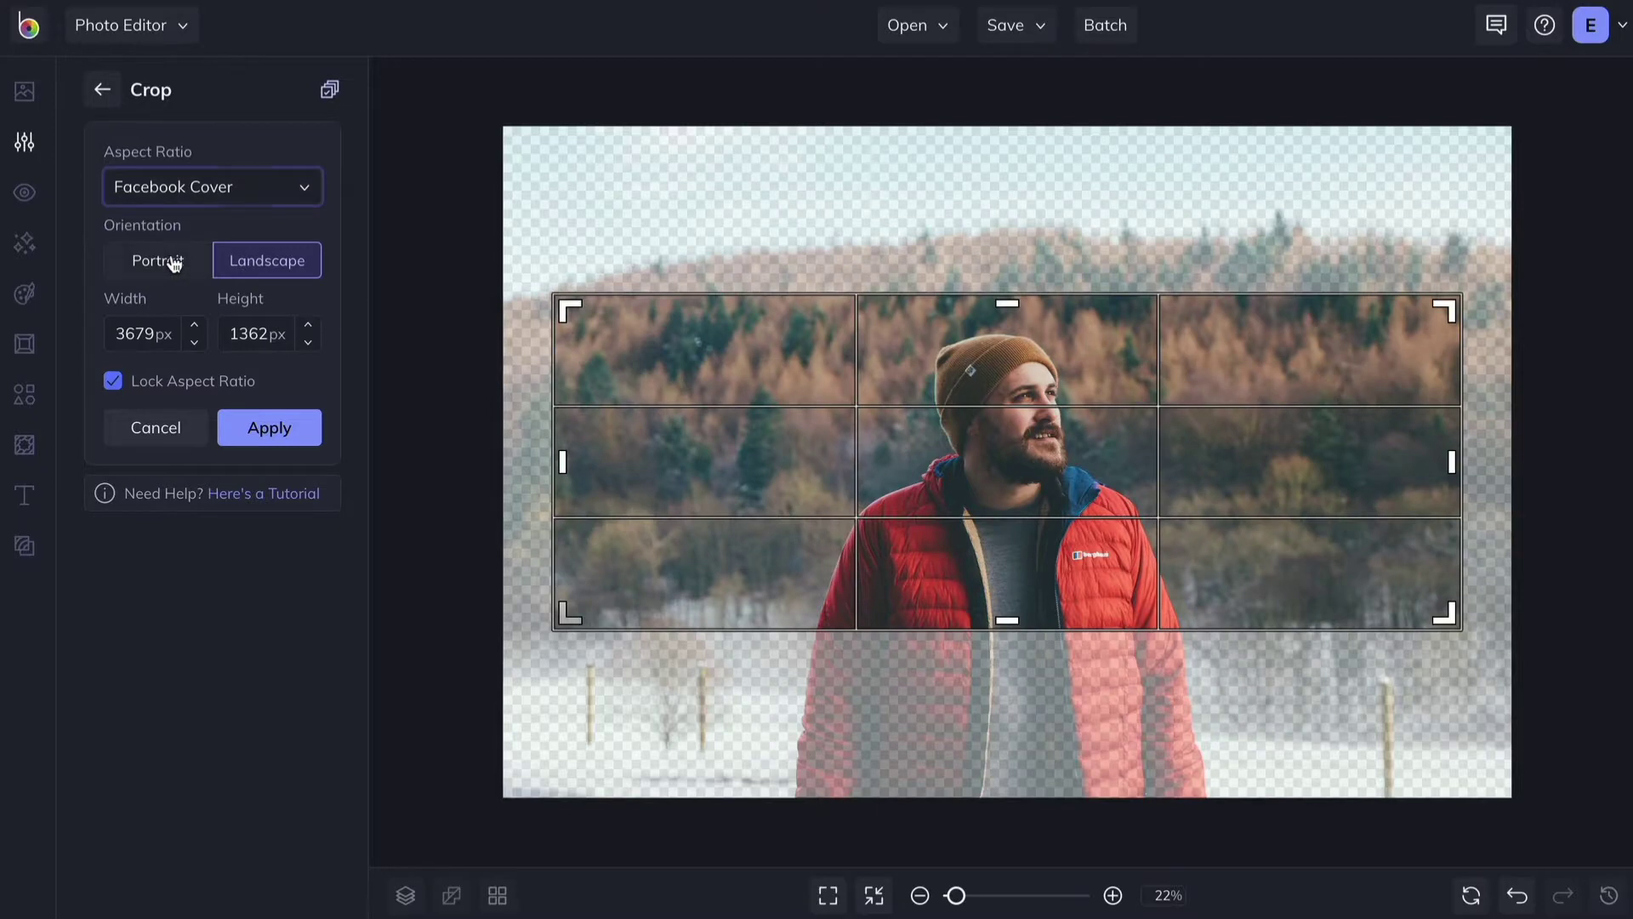
left_click(175, 262)
left_click(265, 266)
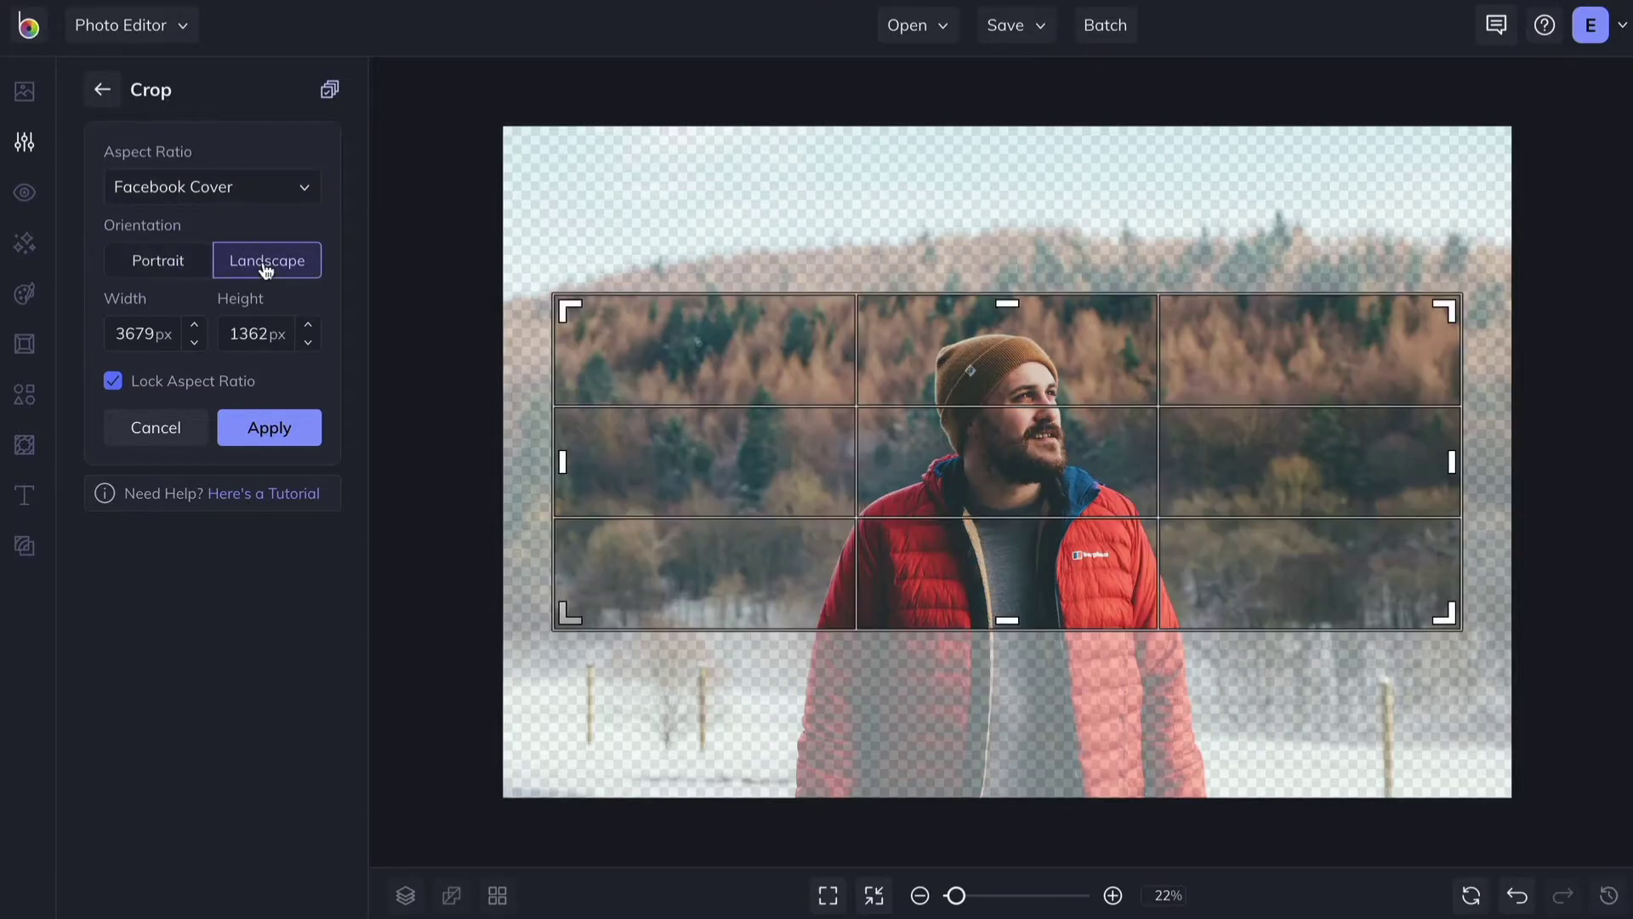
left_click(113, 381)
Set the crop to 1920 × 1080, enlarge it to 3995 × 2247 px, and apply.
double_click(140, 334)
type("1920")
key("Tab")
type("1080")
key("Return")
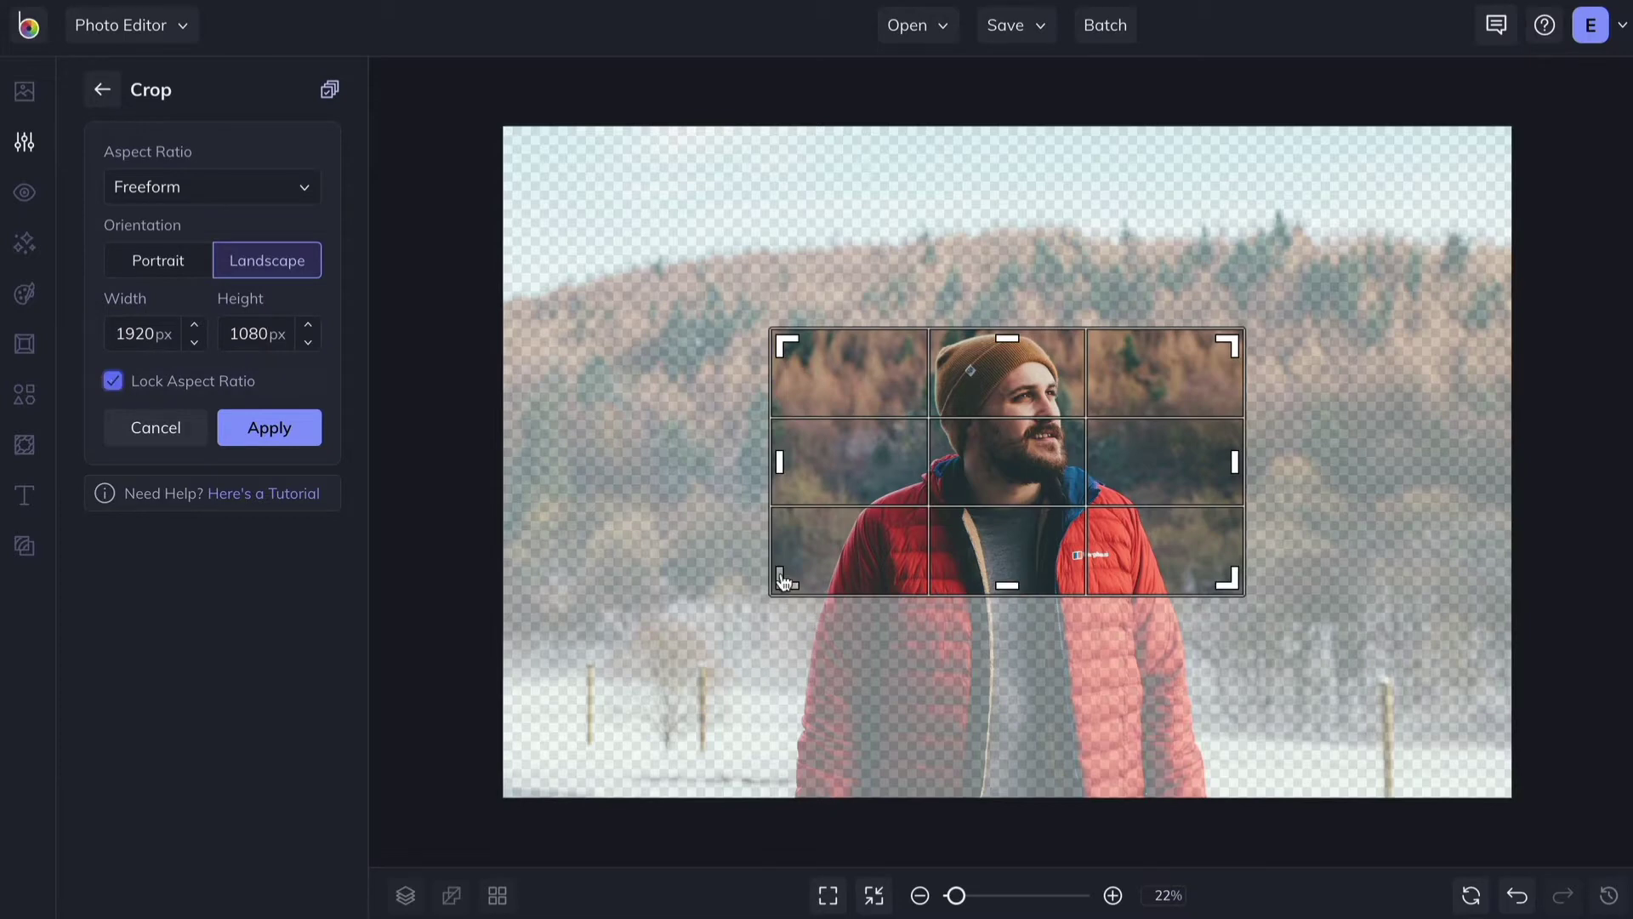
left_click_drag(784, 582, 522, 719)
left_click_drag(1228, 345, 1502, 185)
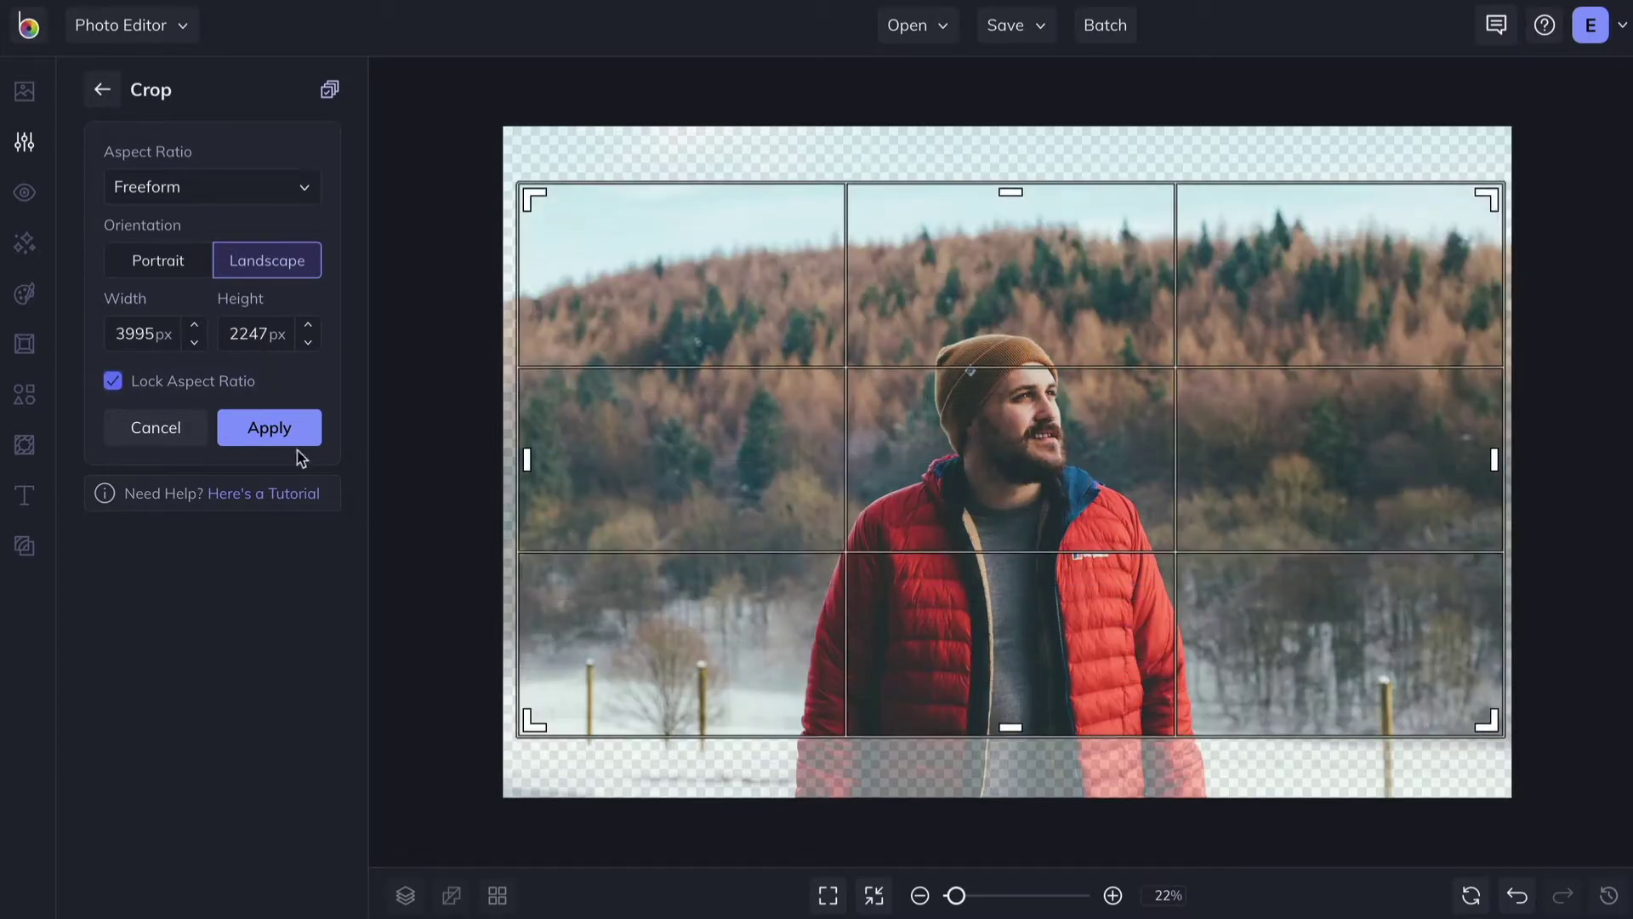
left_click(269, 428)
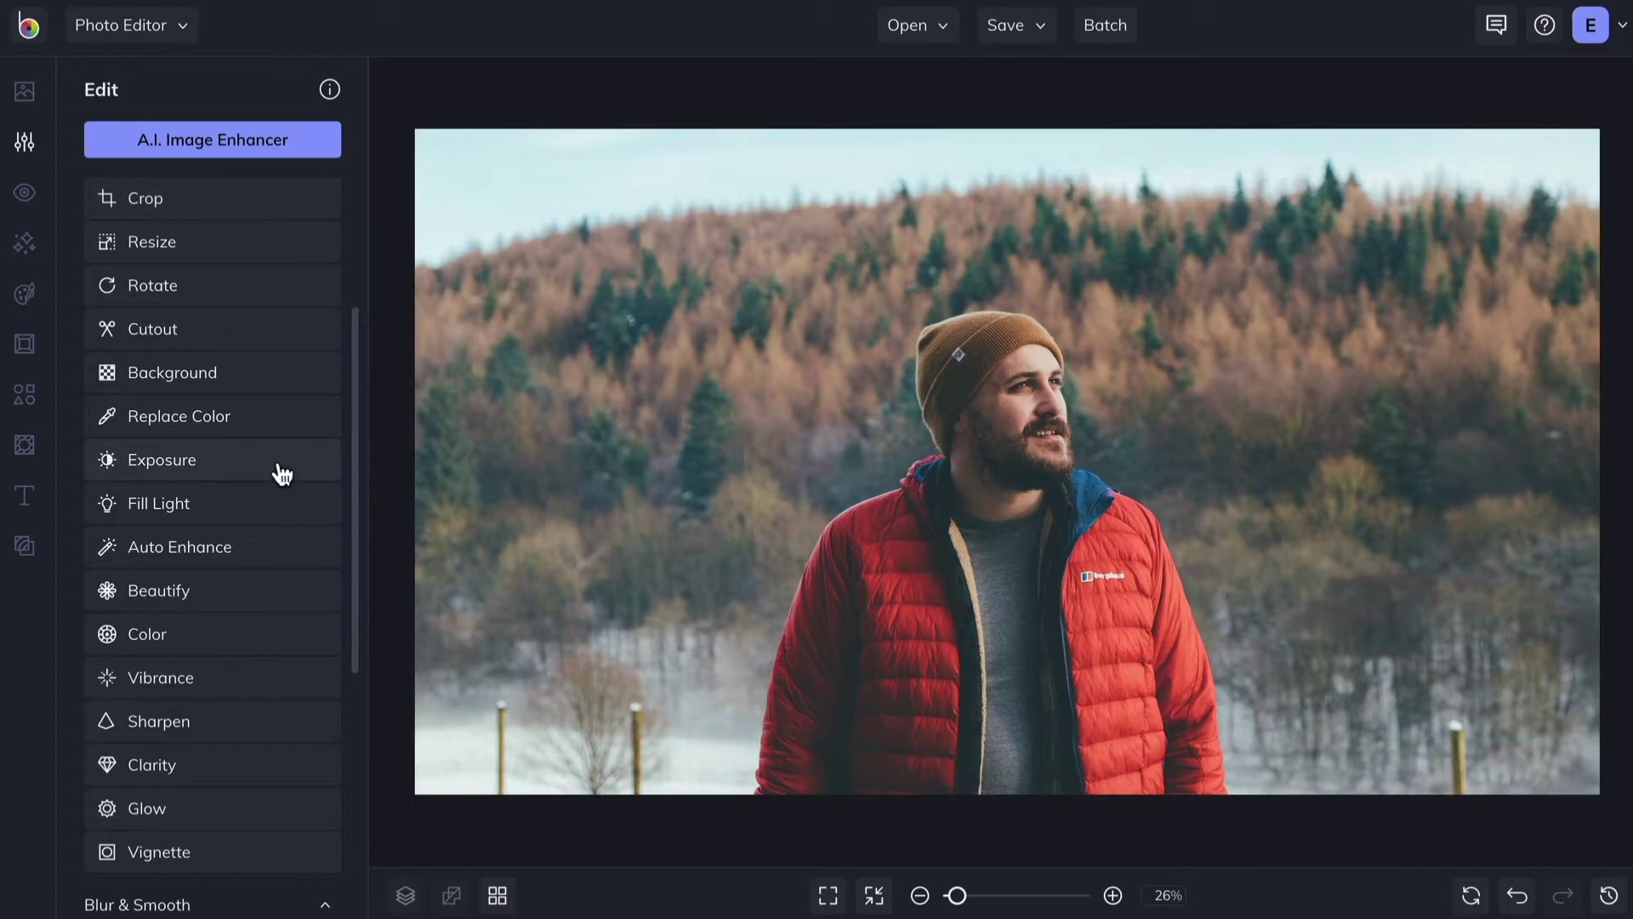
Set exposure to Brightness -5, Contrast 38, Highlights -39 and Shadows 6.
left_click(281, 467)
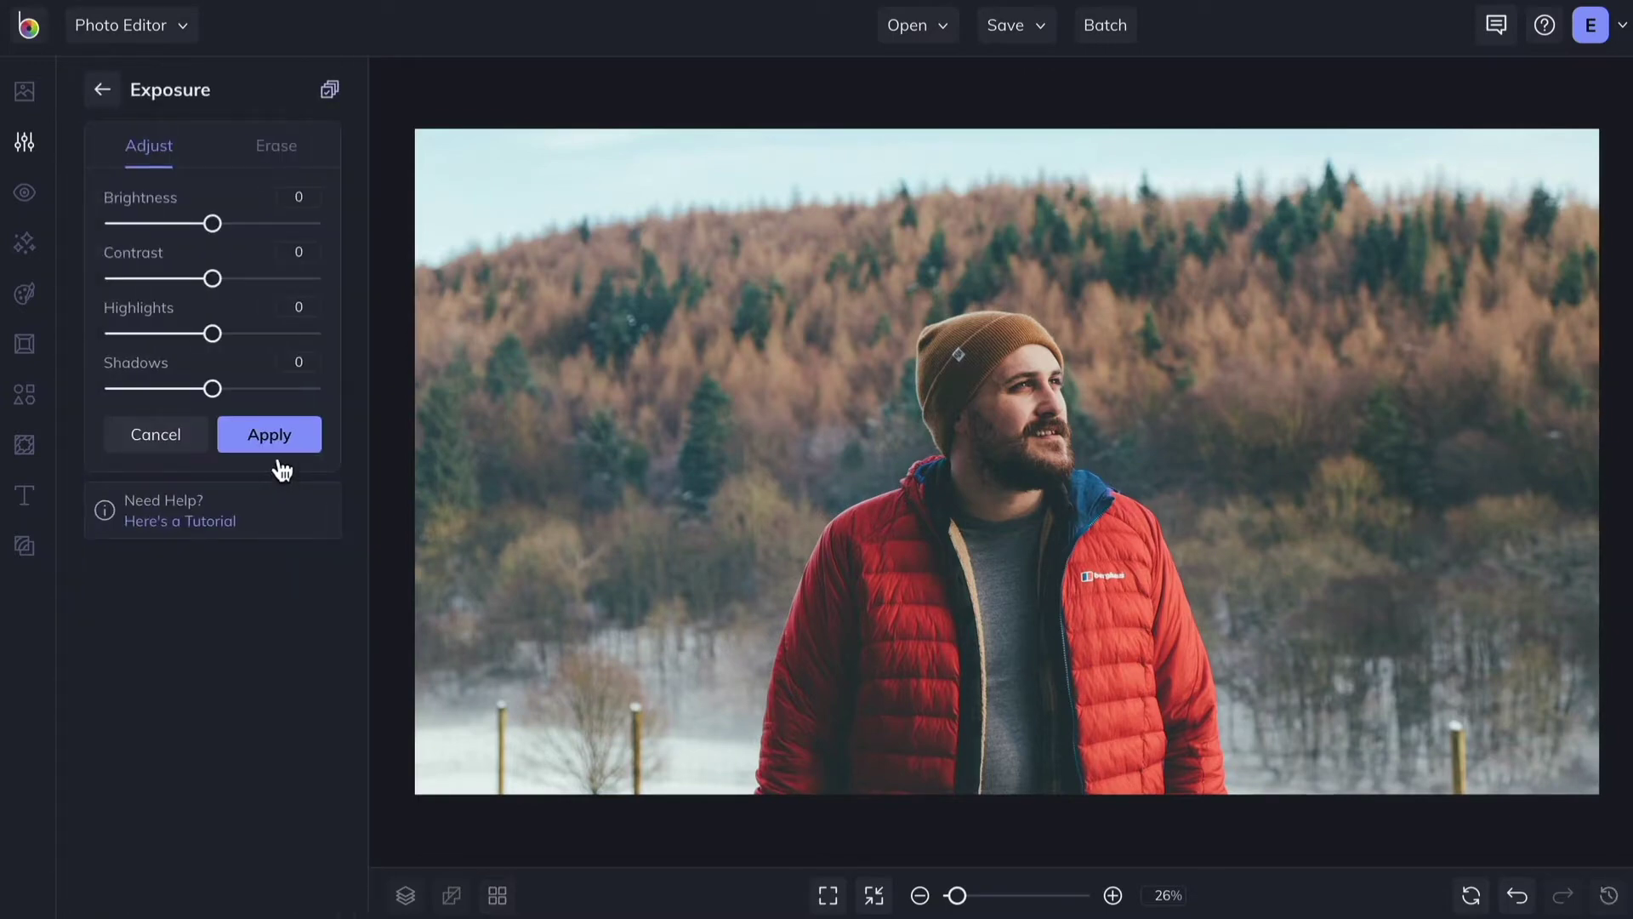
left_click_drag(214, 231, 250, 283)
left_click_drag(214, 340, 173, 333)
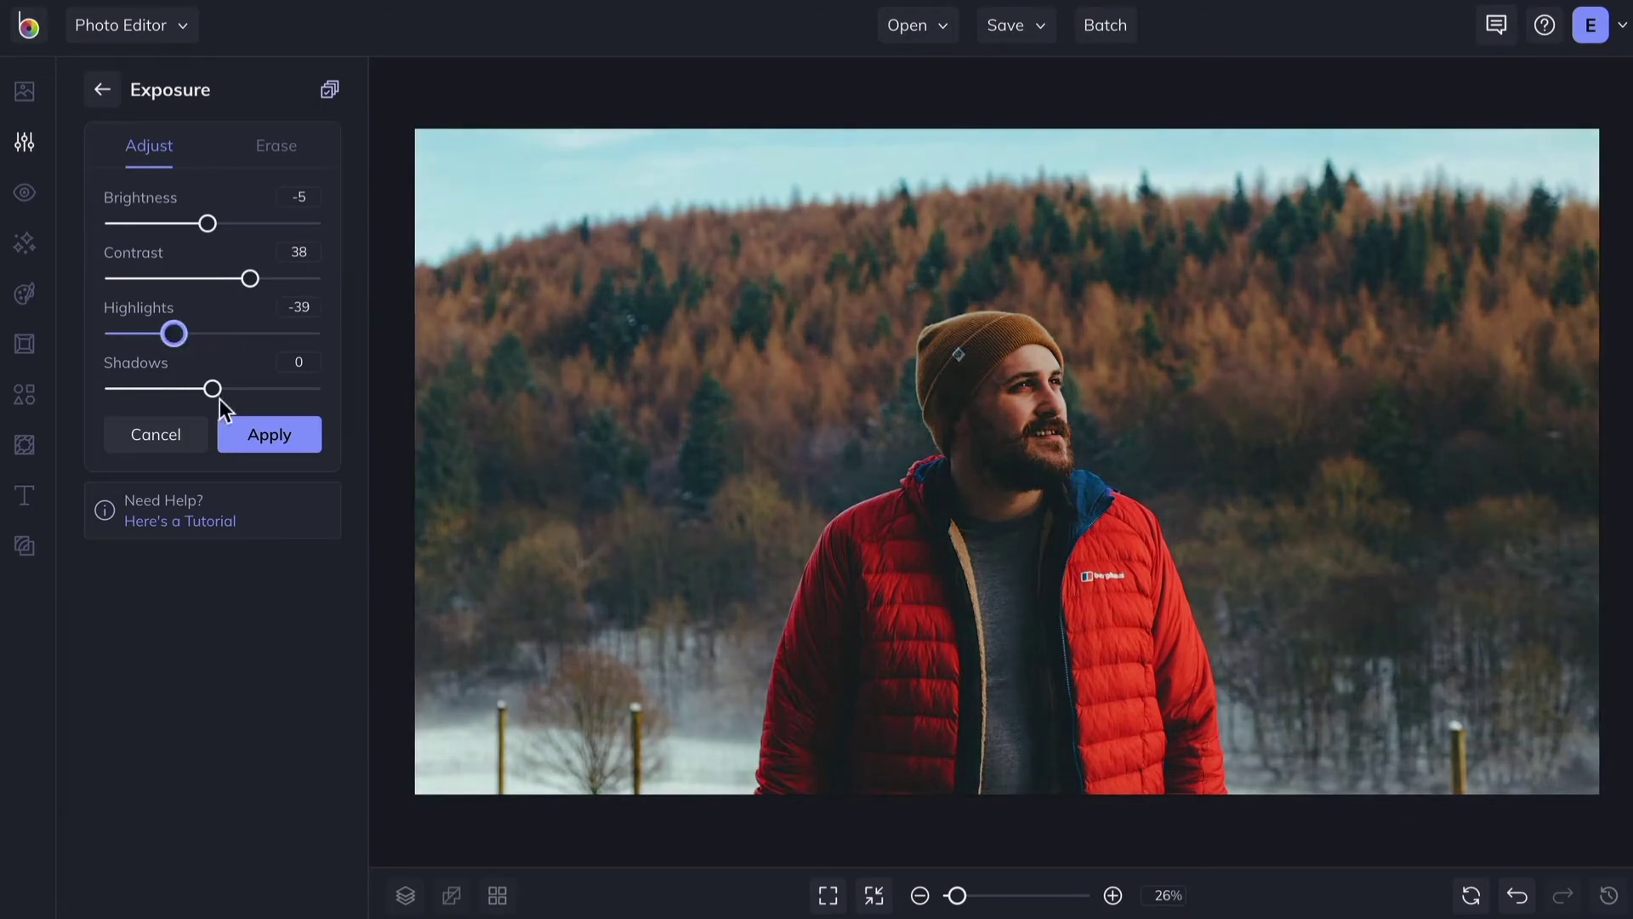
left_click_drag(213, 389, 219, 389)
left_click(272, 448)
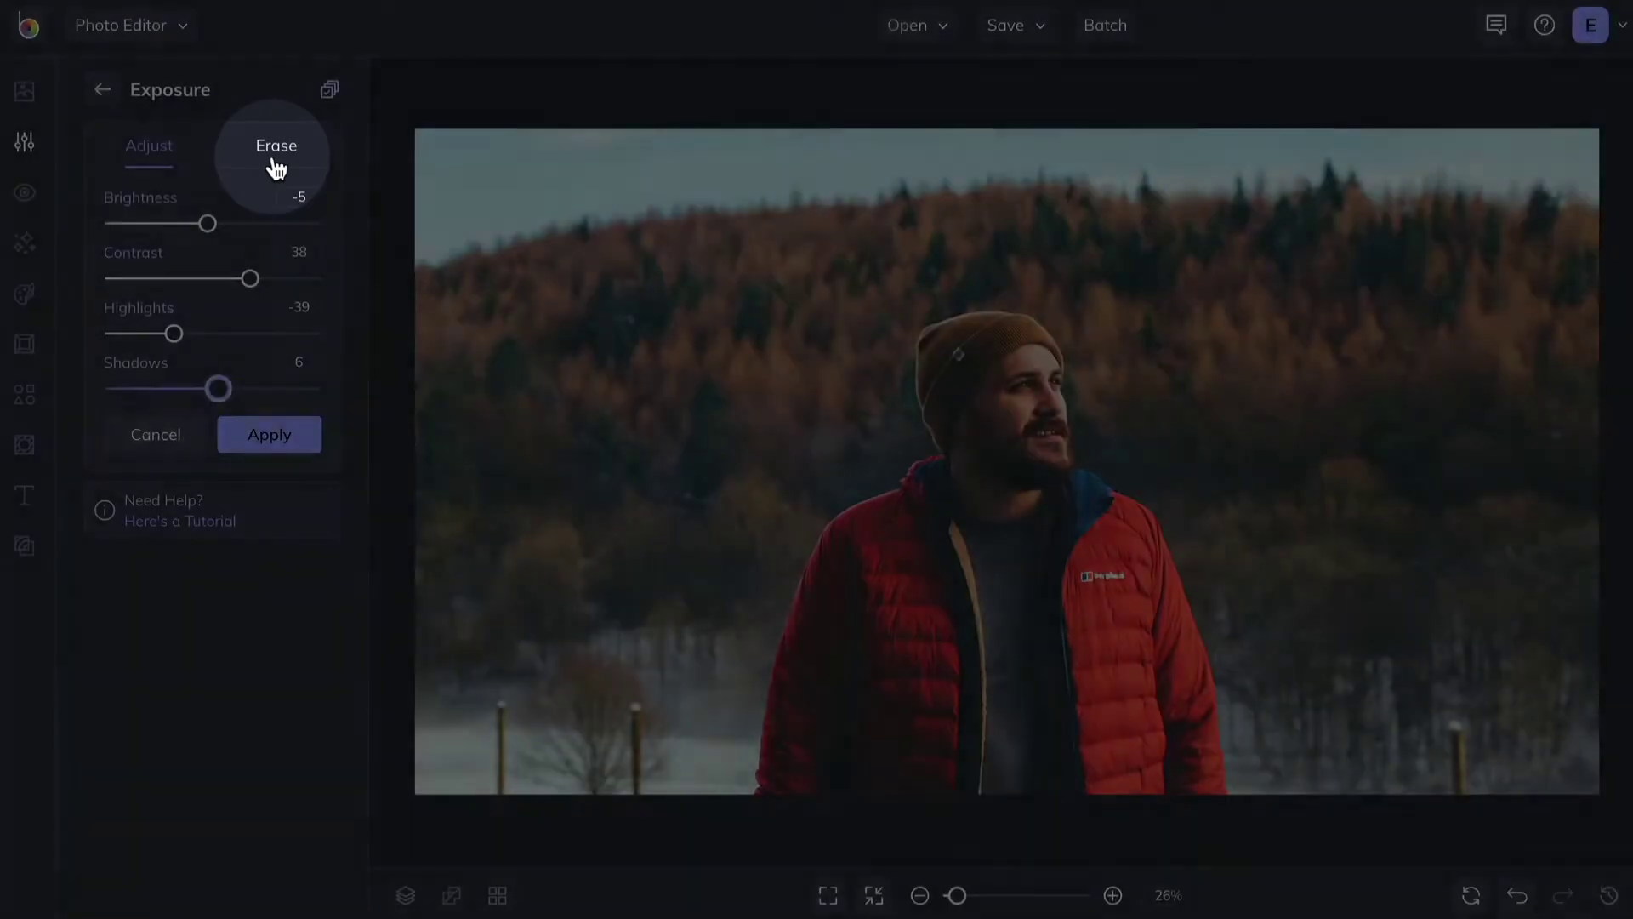
In the Erase tab, try Isolate Subject limited to the background, then reset it.
left_click(274, 161)
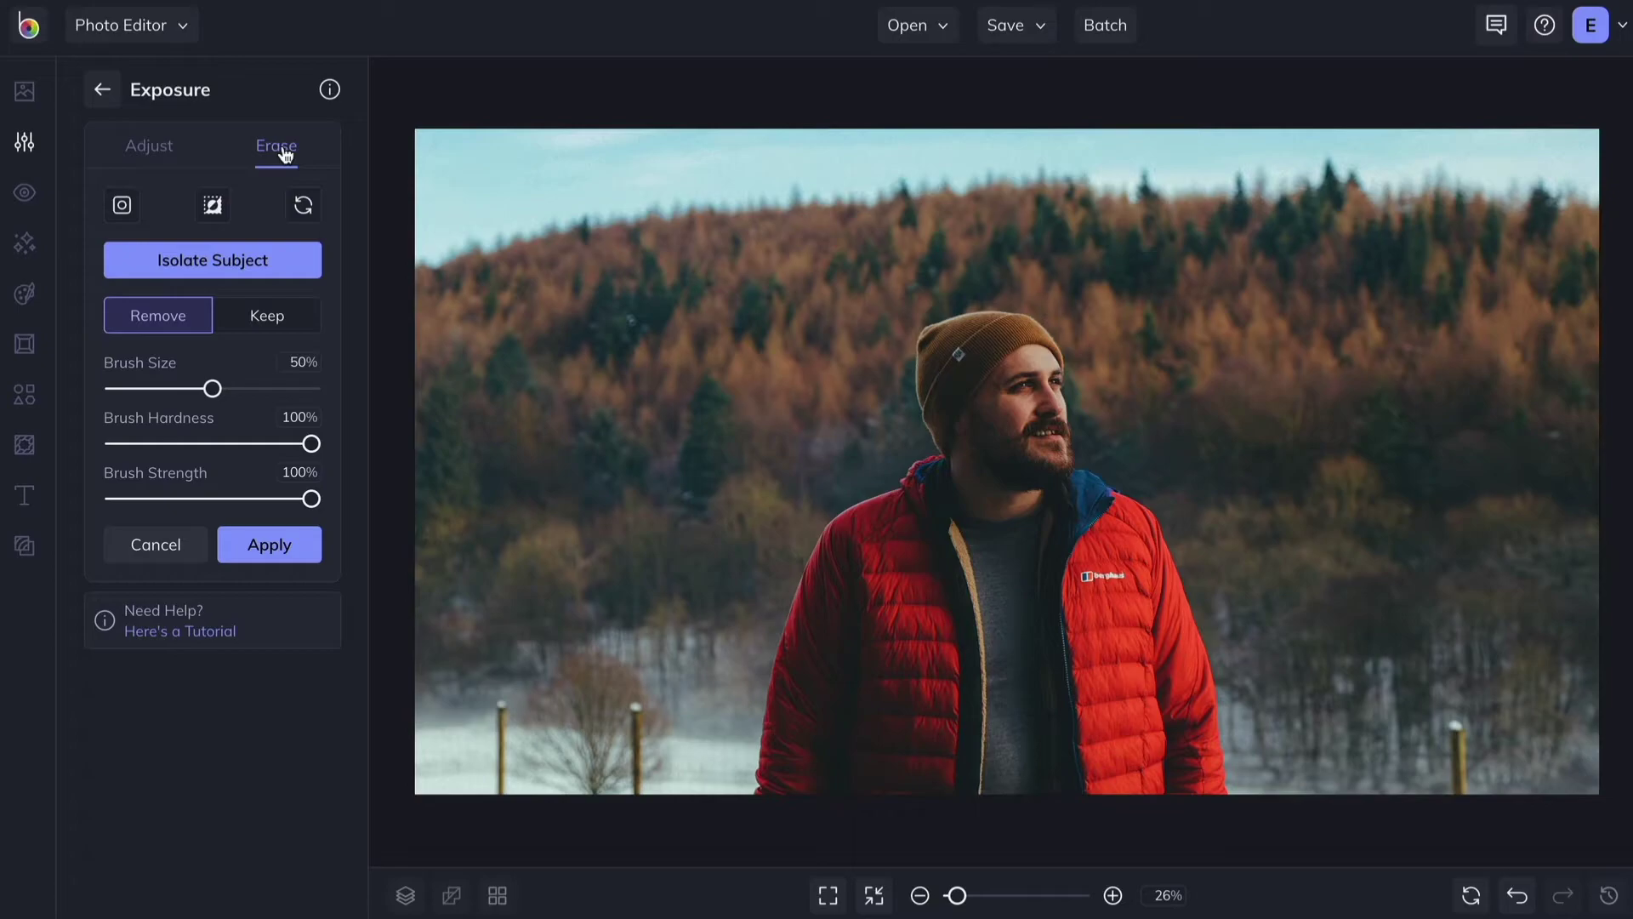
left_click(230, 266)
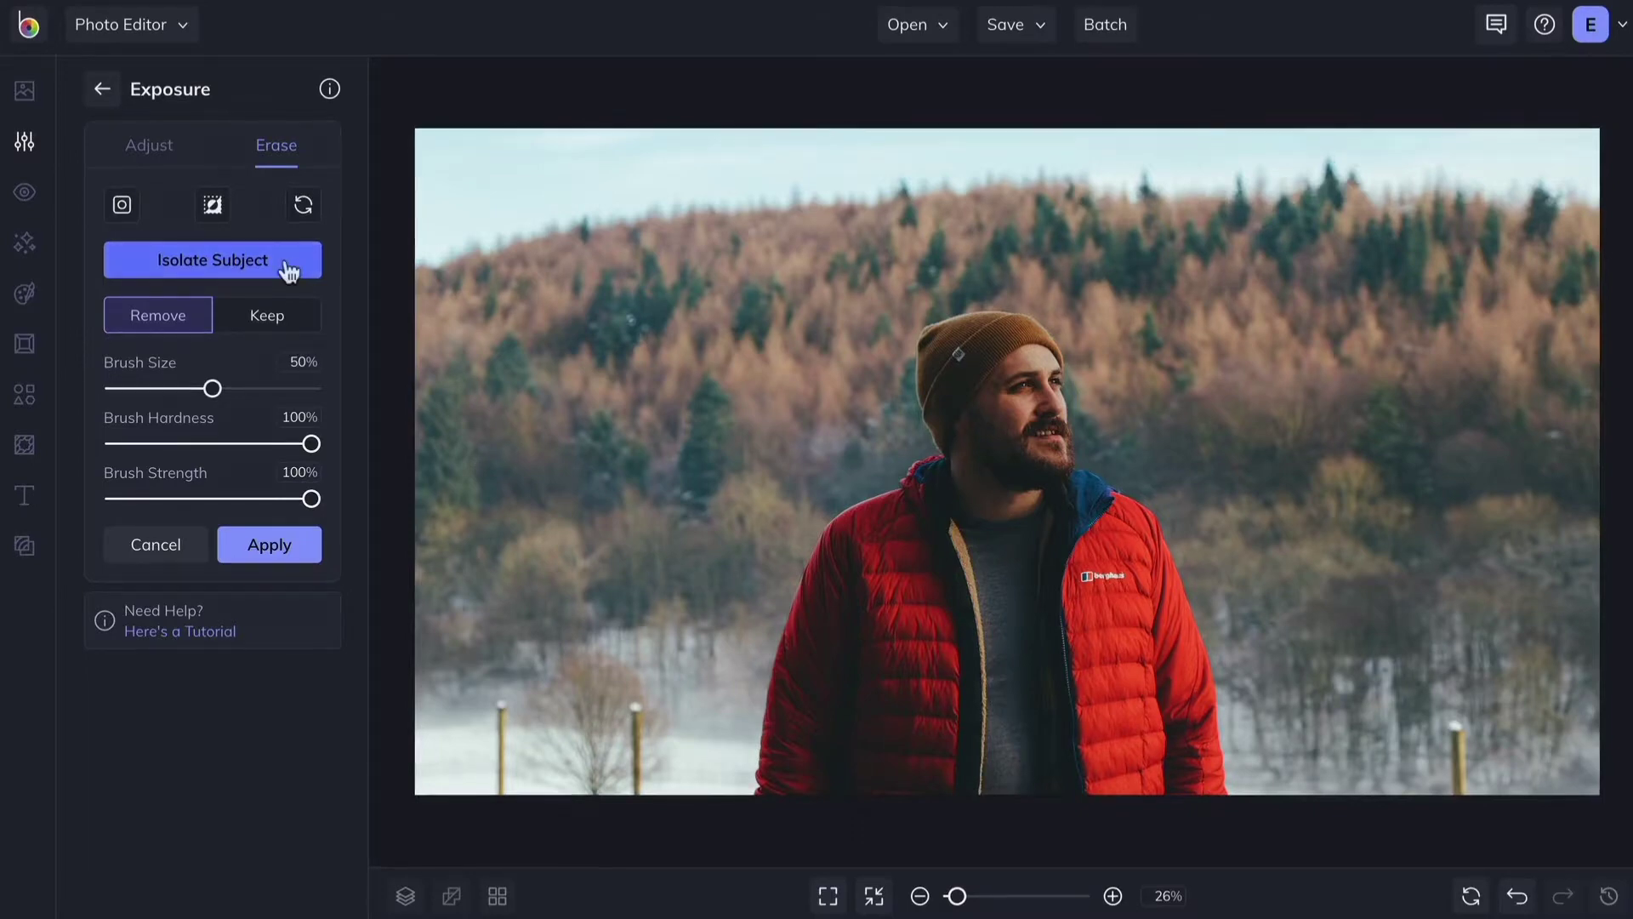
left_click(214, 209)
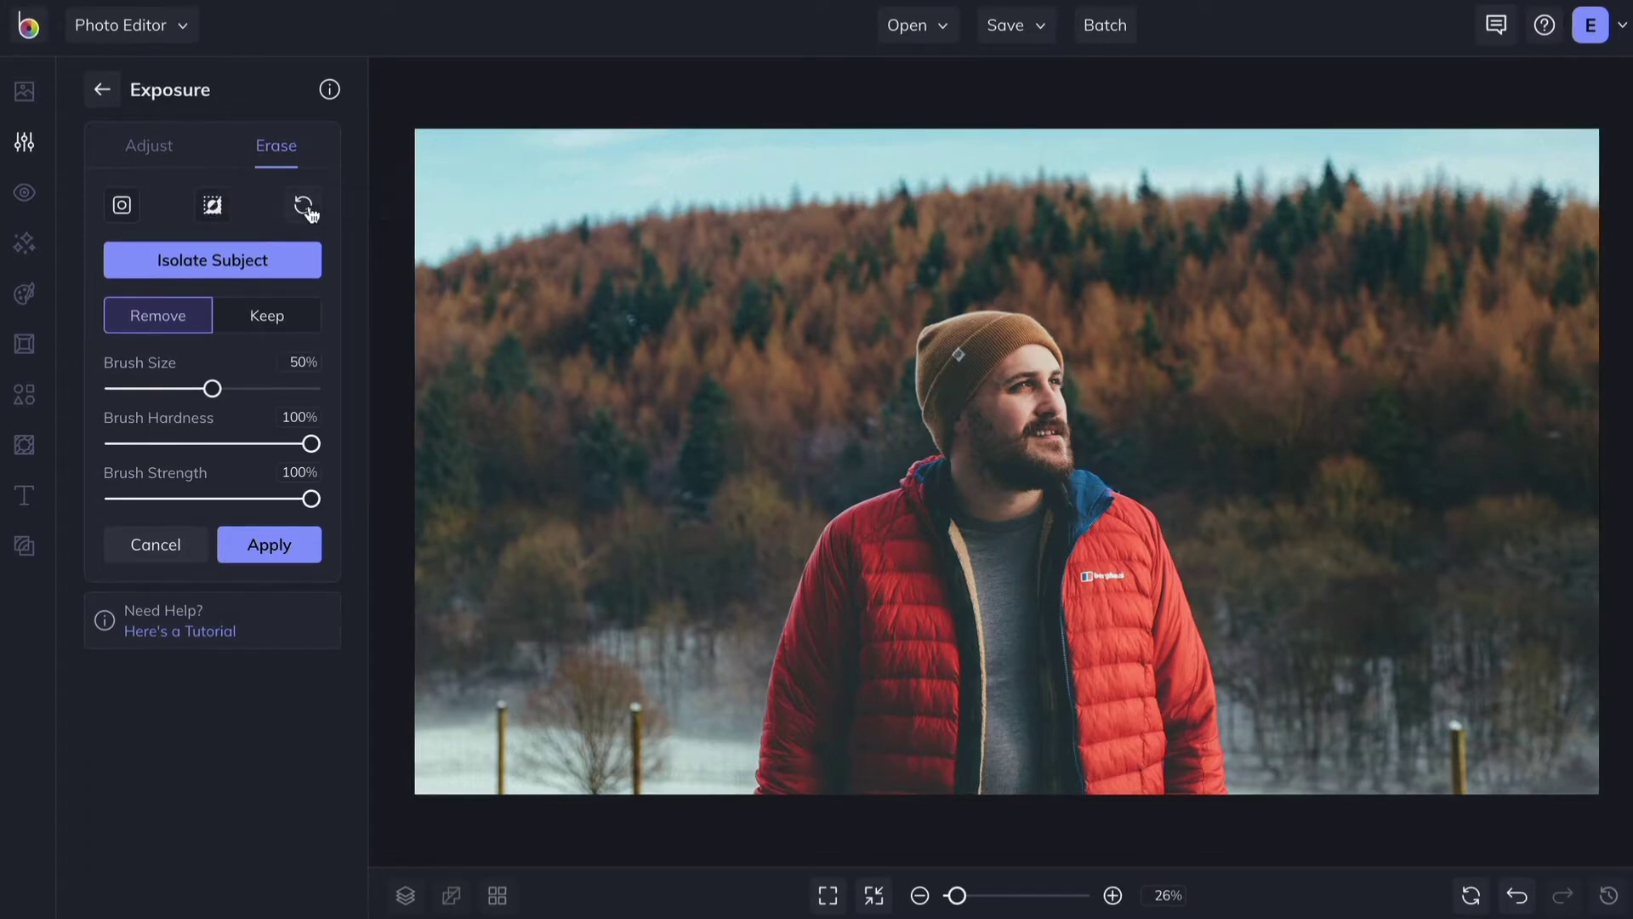
left_click(307, 210)
With a 43% brush, remove the exposure from background spots, the last at 60% strength.
mouse_move(212, 388)
left_mouse_down()
mouse_move(170, 393)
mouse_move(239, 390)
mouse_move(201, 400)
left_mouse_up()
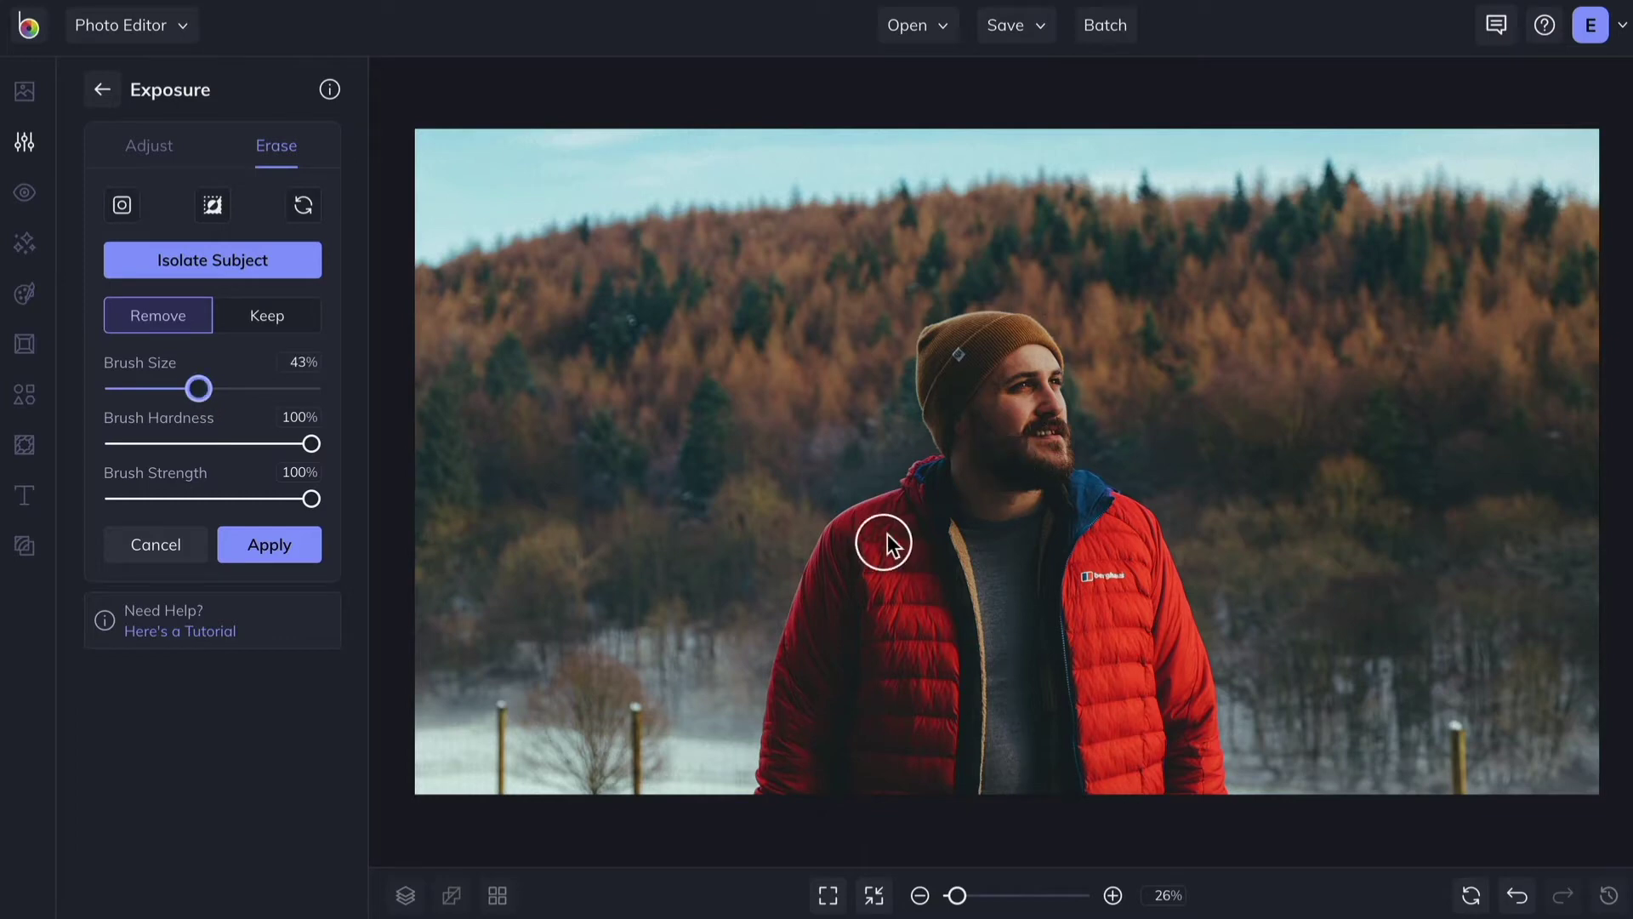
mouse_move(901, 514)
left_mouse_down()
mouse_move(939, 789)
mouse_move(916, 520)
mouse_move(938, 565)
mouse_move(958, 765)
mouse_move(929, 485)
mouse_move(939, 557)
mouse_move(890, 553)
mouse_move(907, 783)
mouse_move(864, 535)
mouse_move(811, 565)
mouse_move(842, 534)
mouse_move(859, 741)
mouse_move(902, 516)
mouse_move(951, 792)
mouse_move(958, 647)
mouse_move(912, 467)
left_mouse_up()
left_click(302, 319)
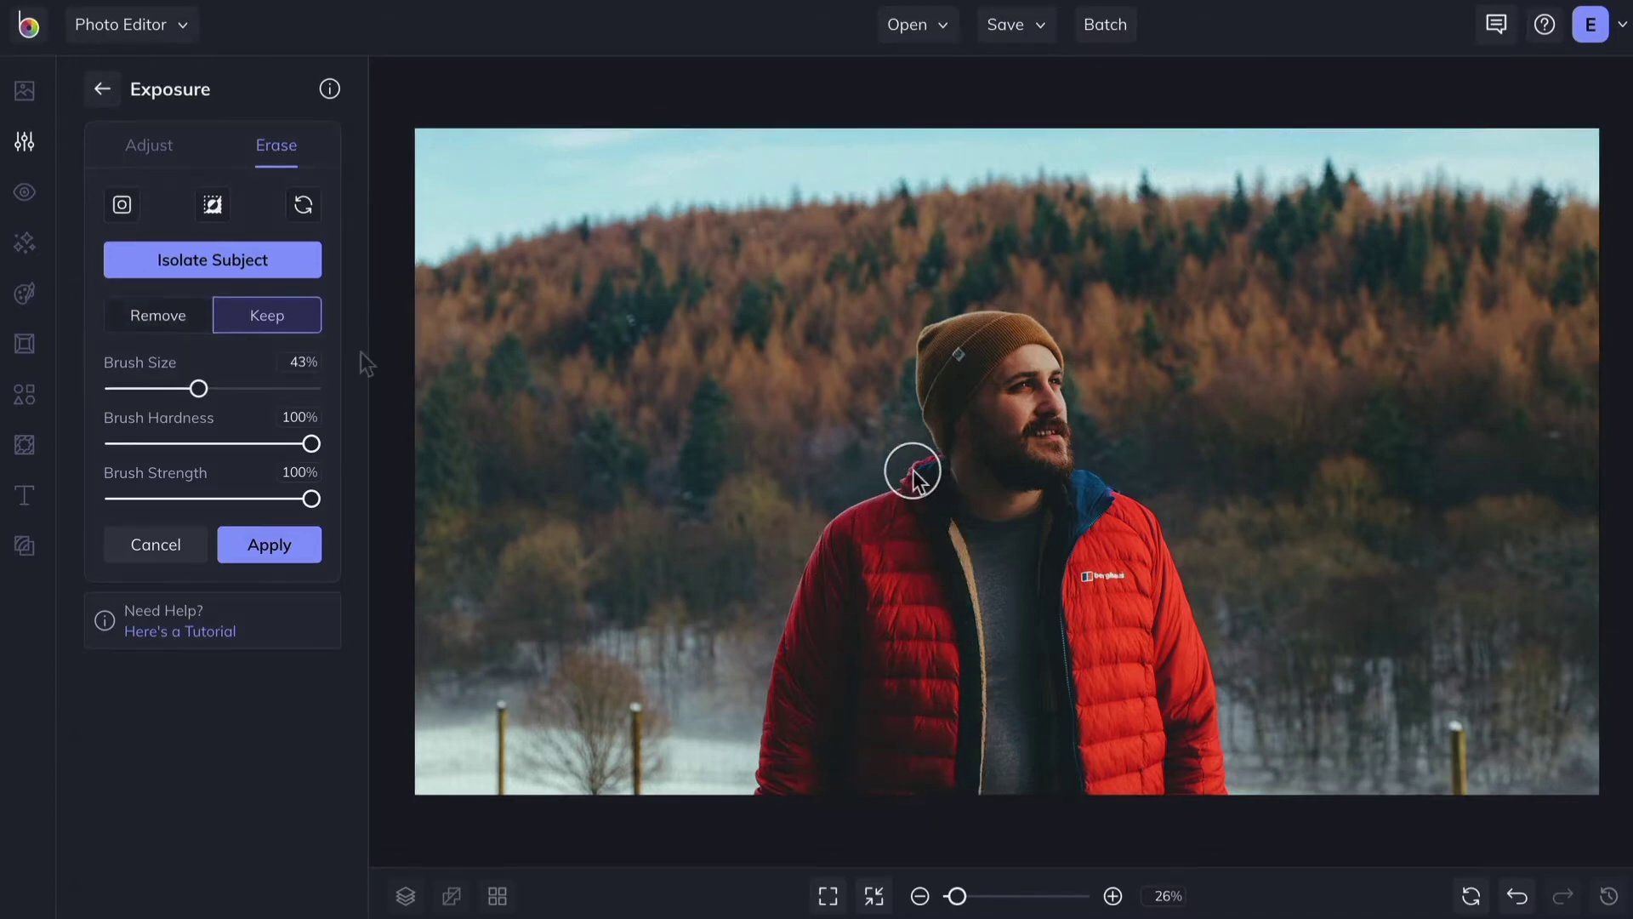
left_click(169, 327)
left_click_drag(312, 443, 110, 468)
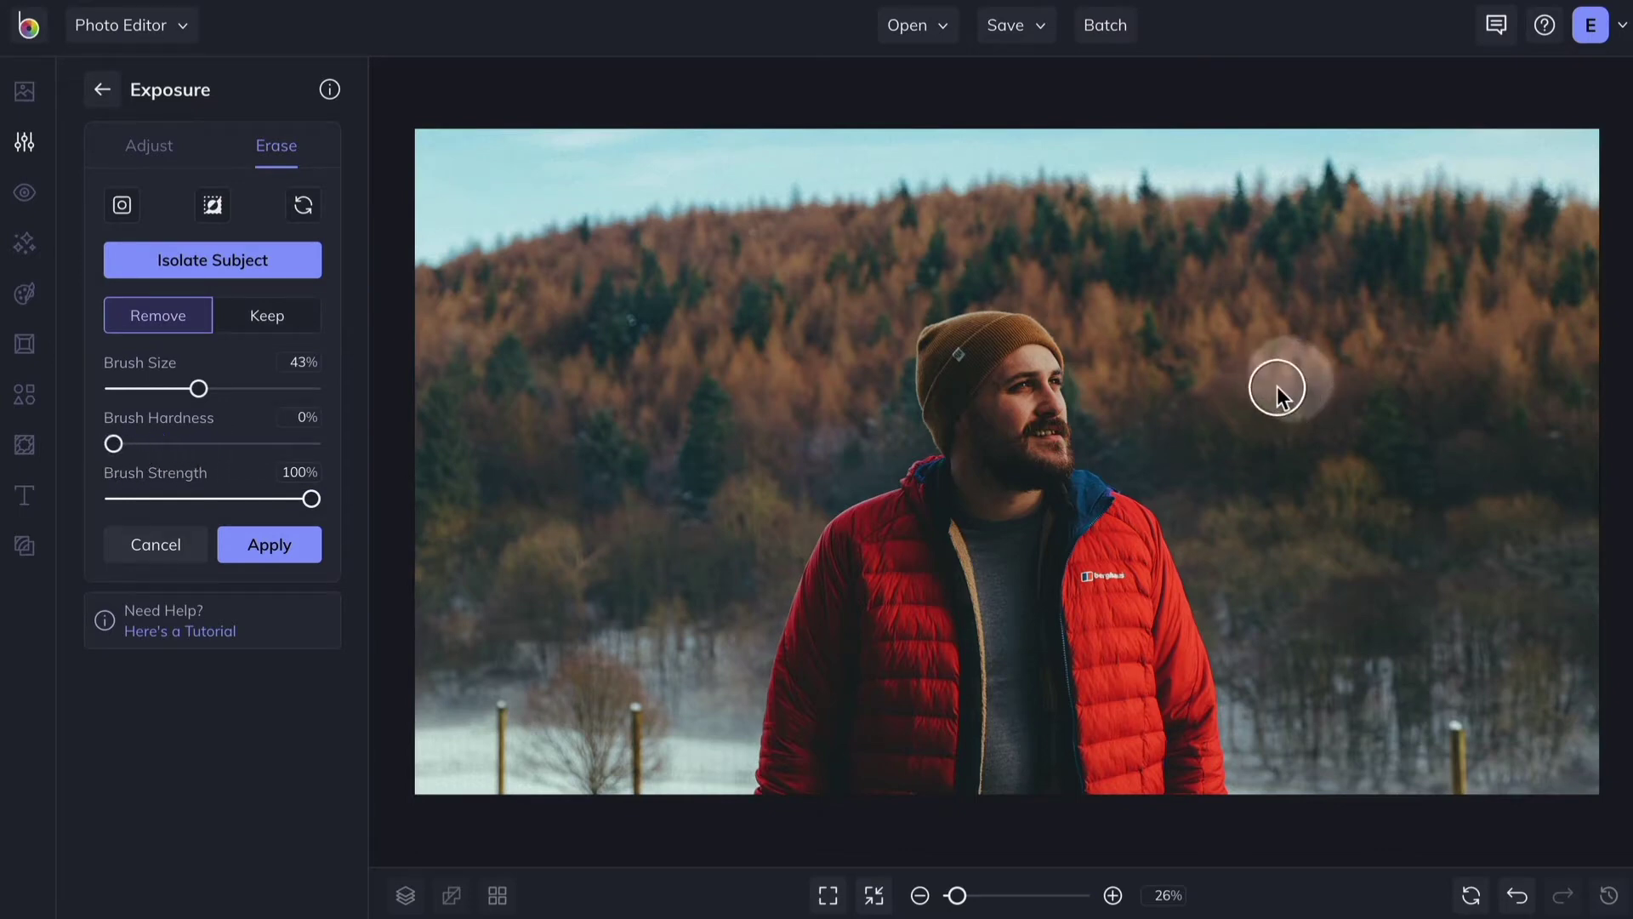
left_click_drag(120, 445, 330, 471)
left_click(1297, 506)
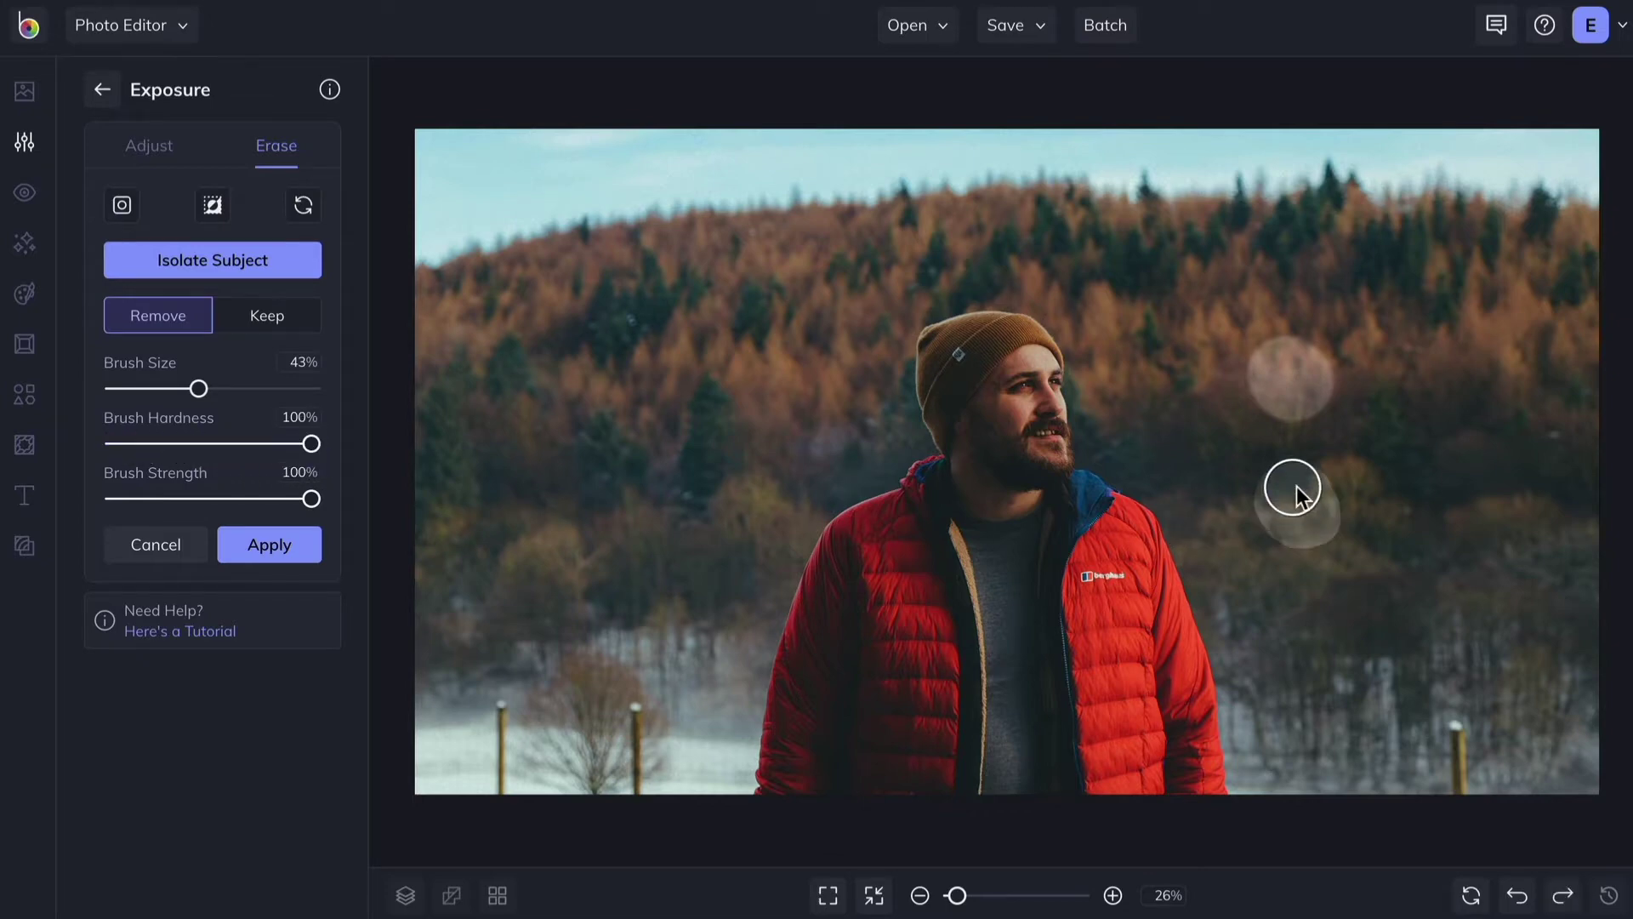
left_click_drag(312, 509, 232, 508)
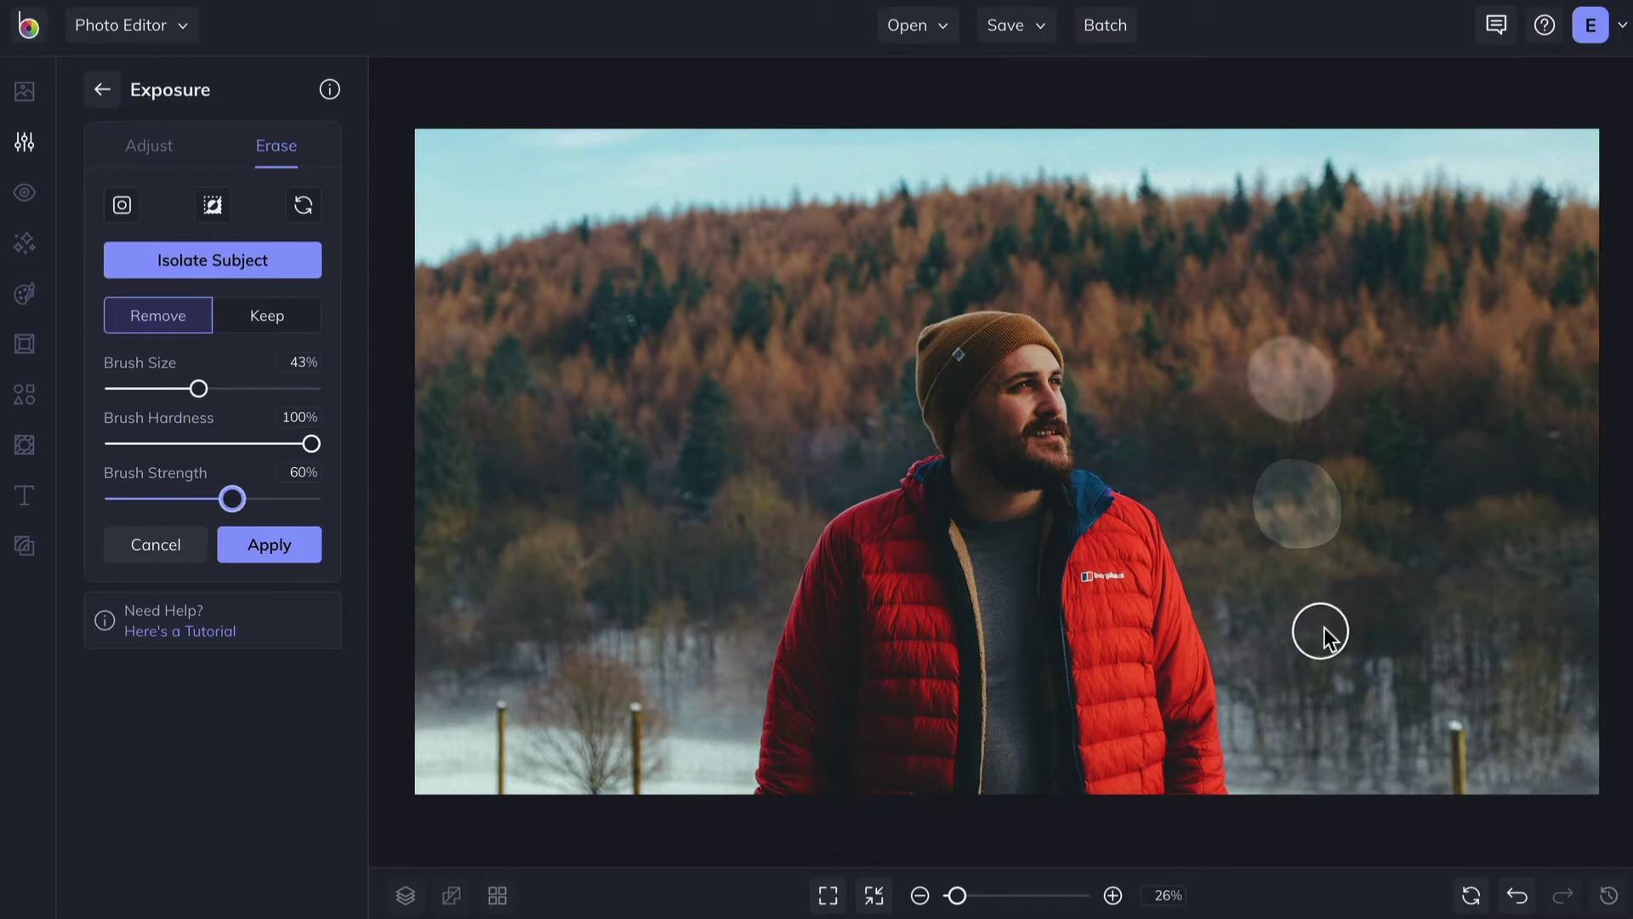
left_click(1302, 614)
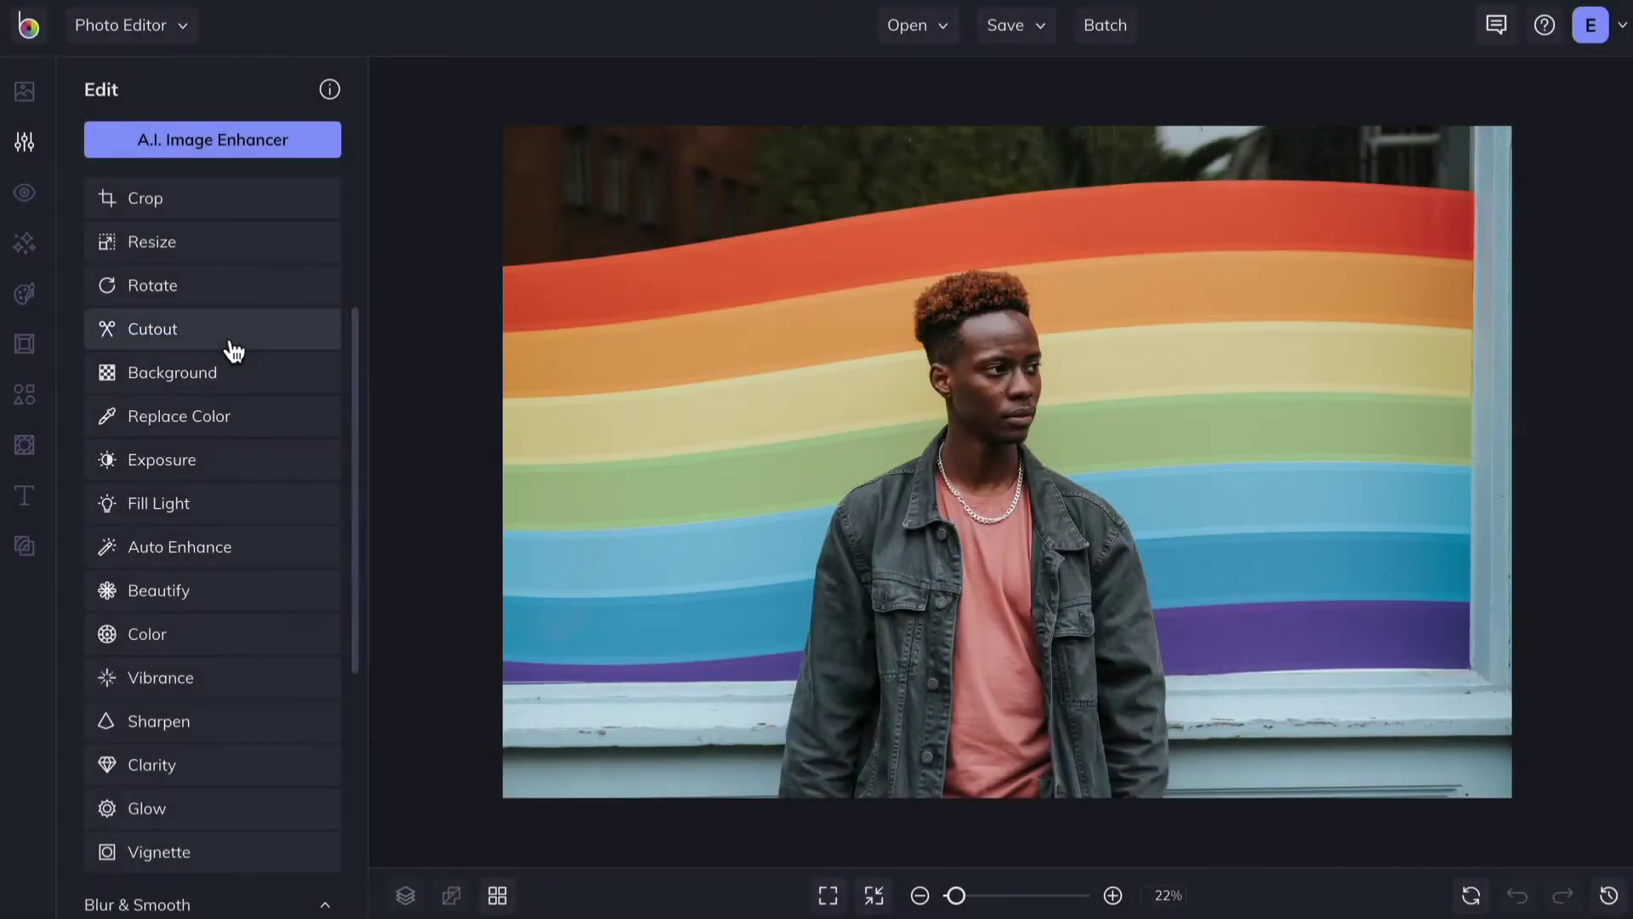
Try the Cutout tool's automatic background removal on the photo.
left_click(233, 349)
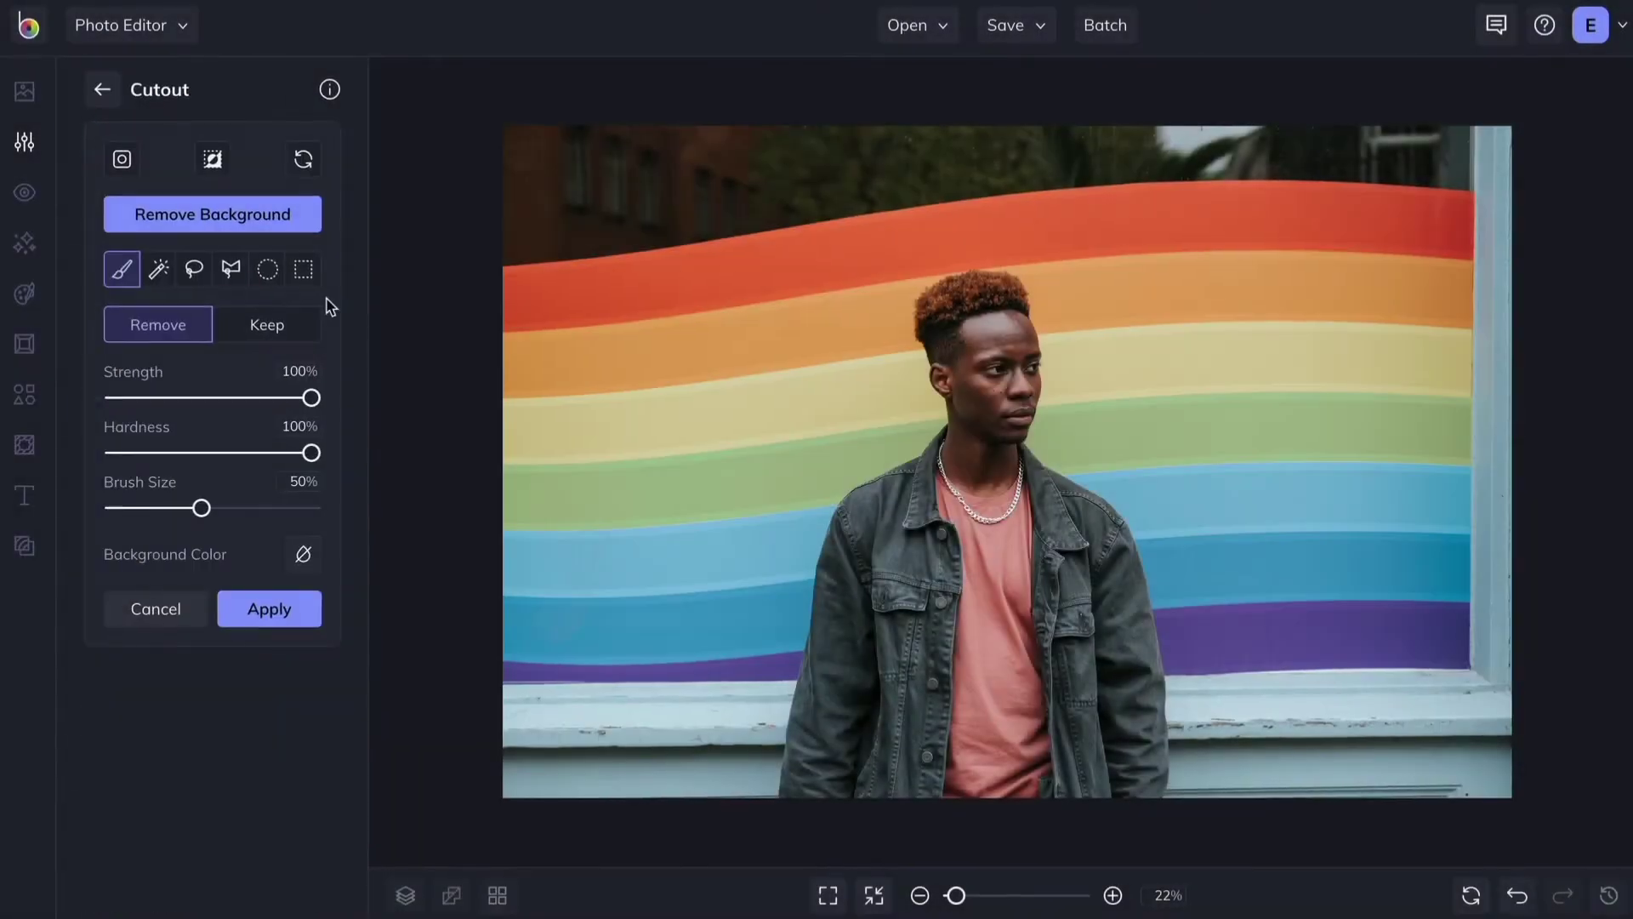
left_click(270, 223)
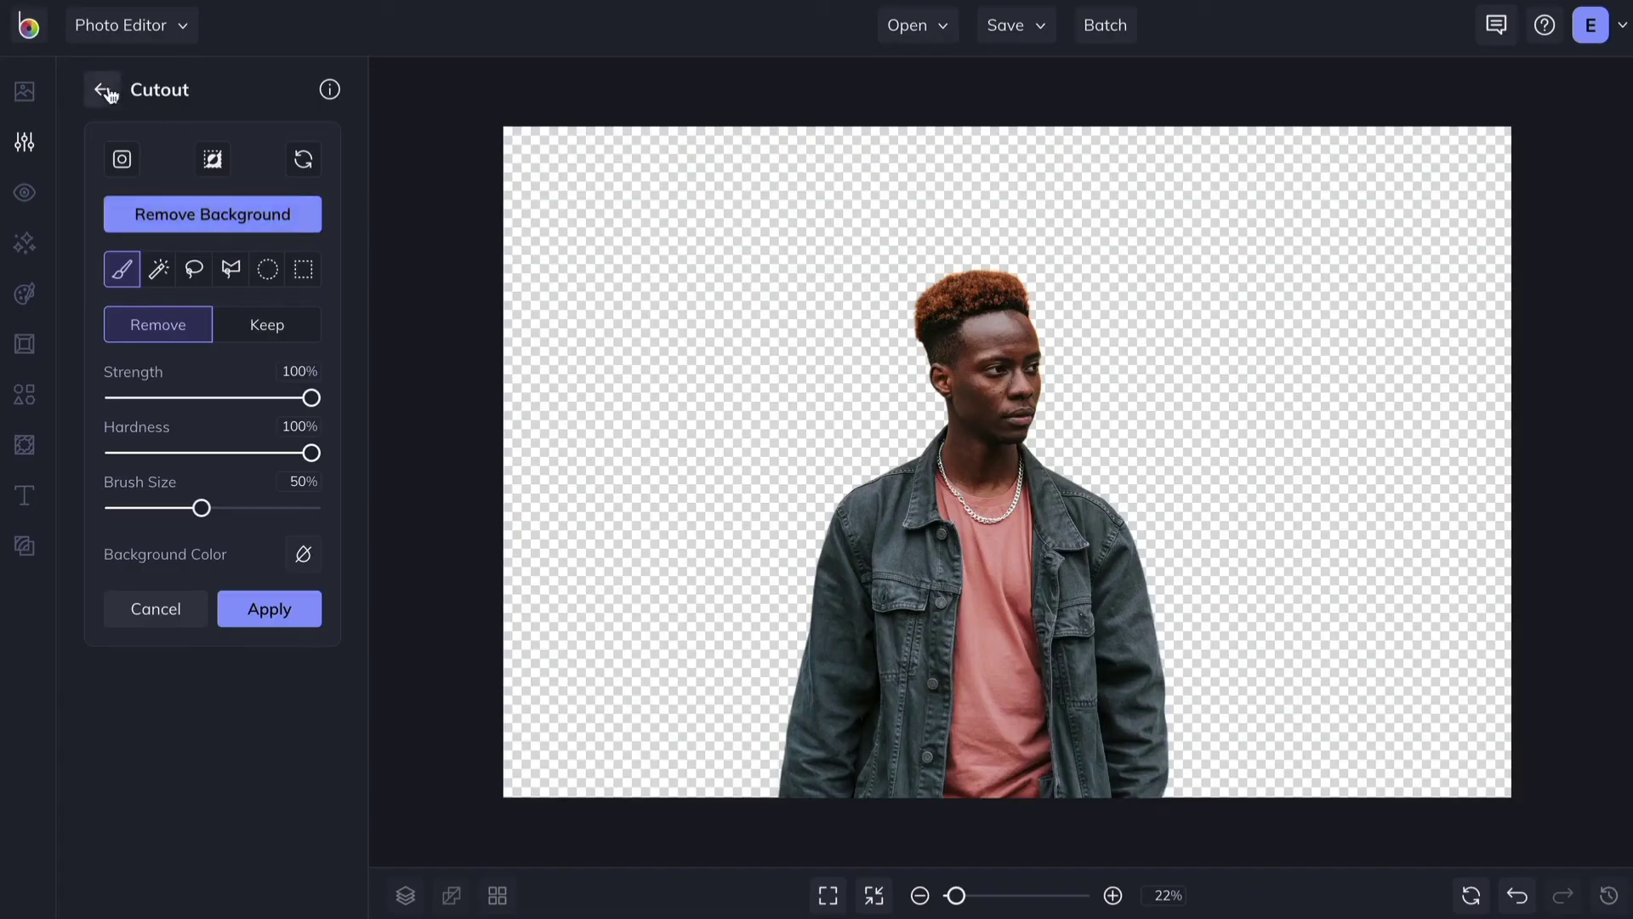
left_click(104, 90)
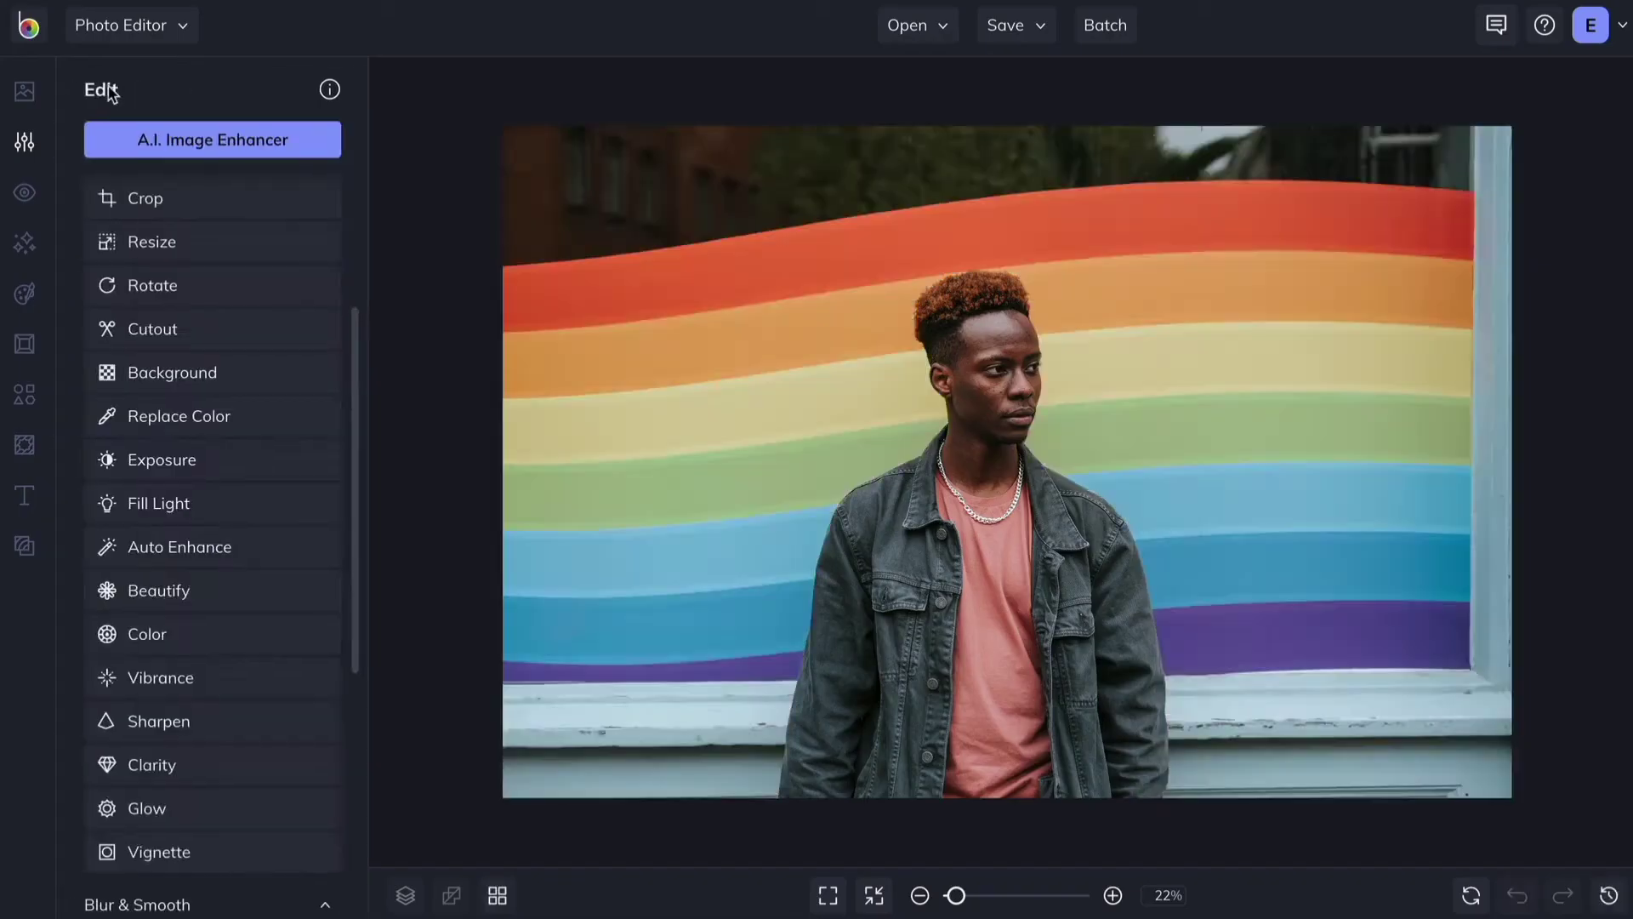
Replace the grey denim jacket's colour with cyan, adjust the hue, and apply.
left_click(254, 426)
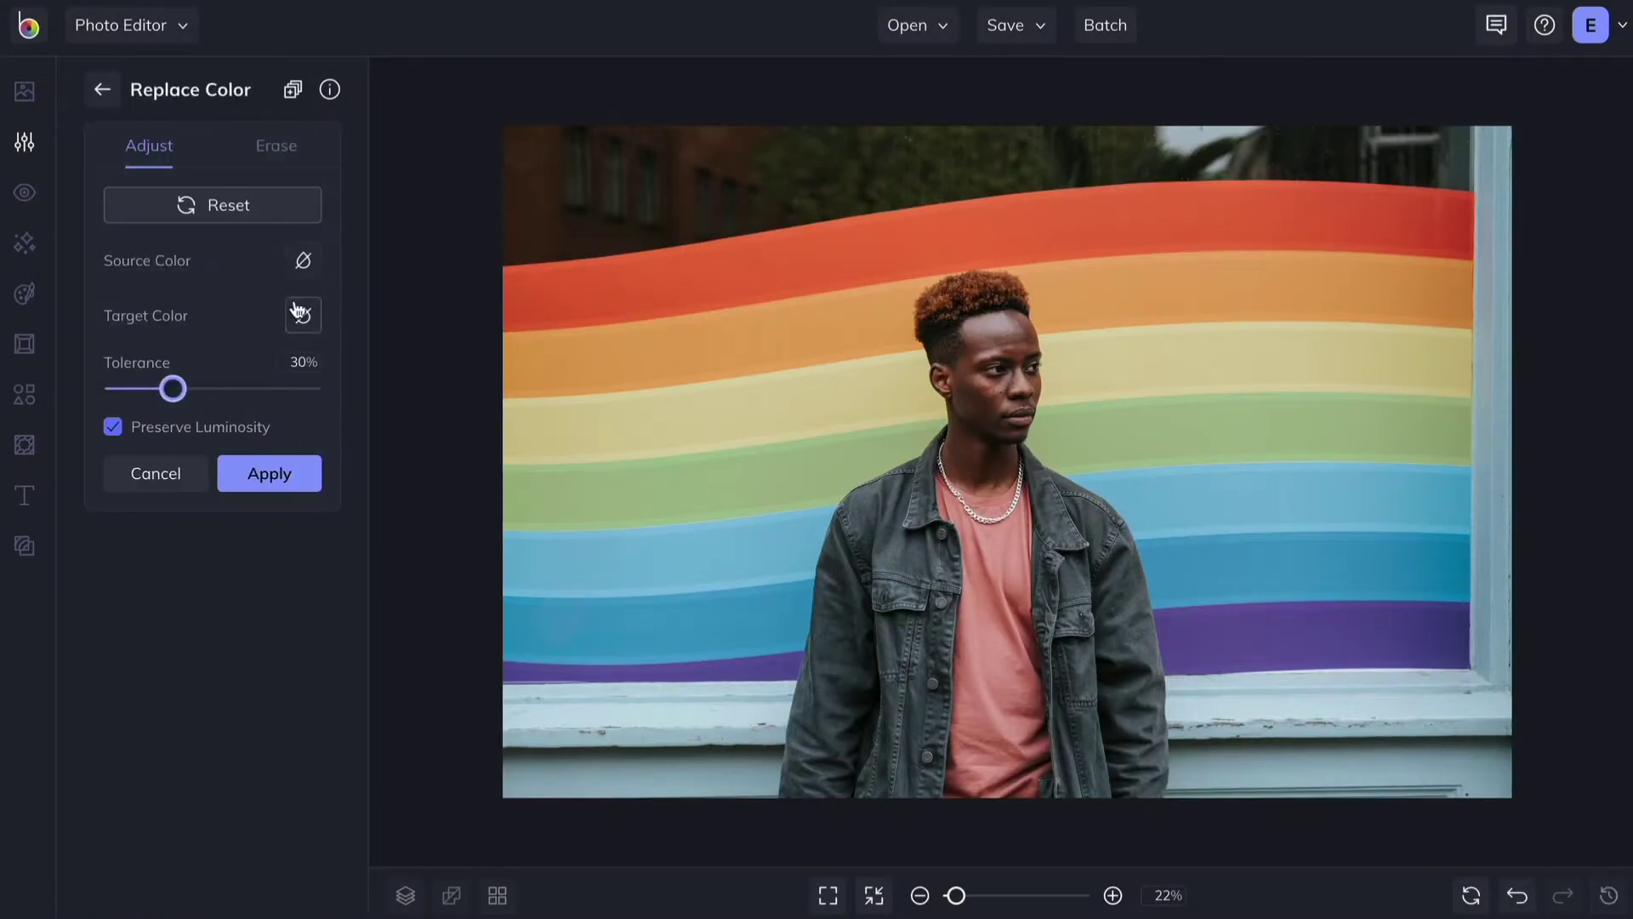
left_click(299, 311)
left_click(527, 316)
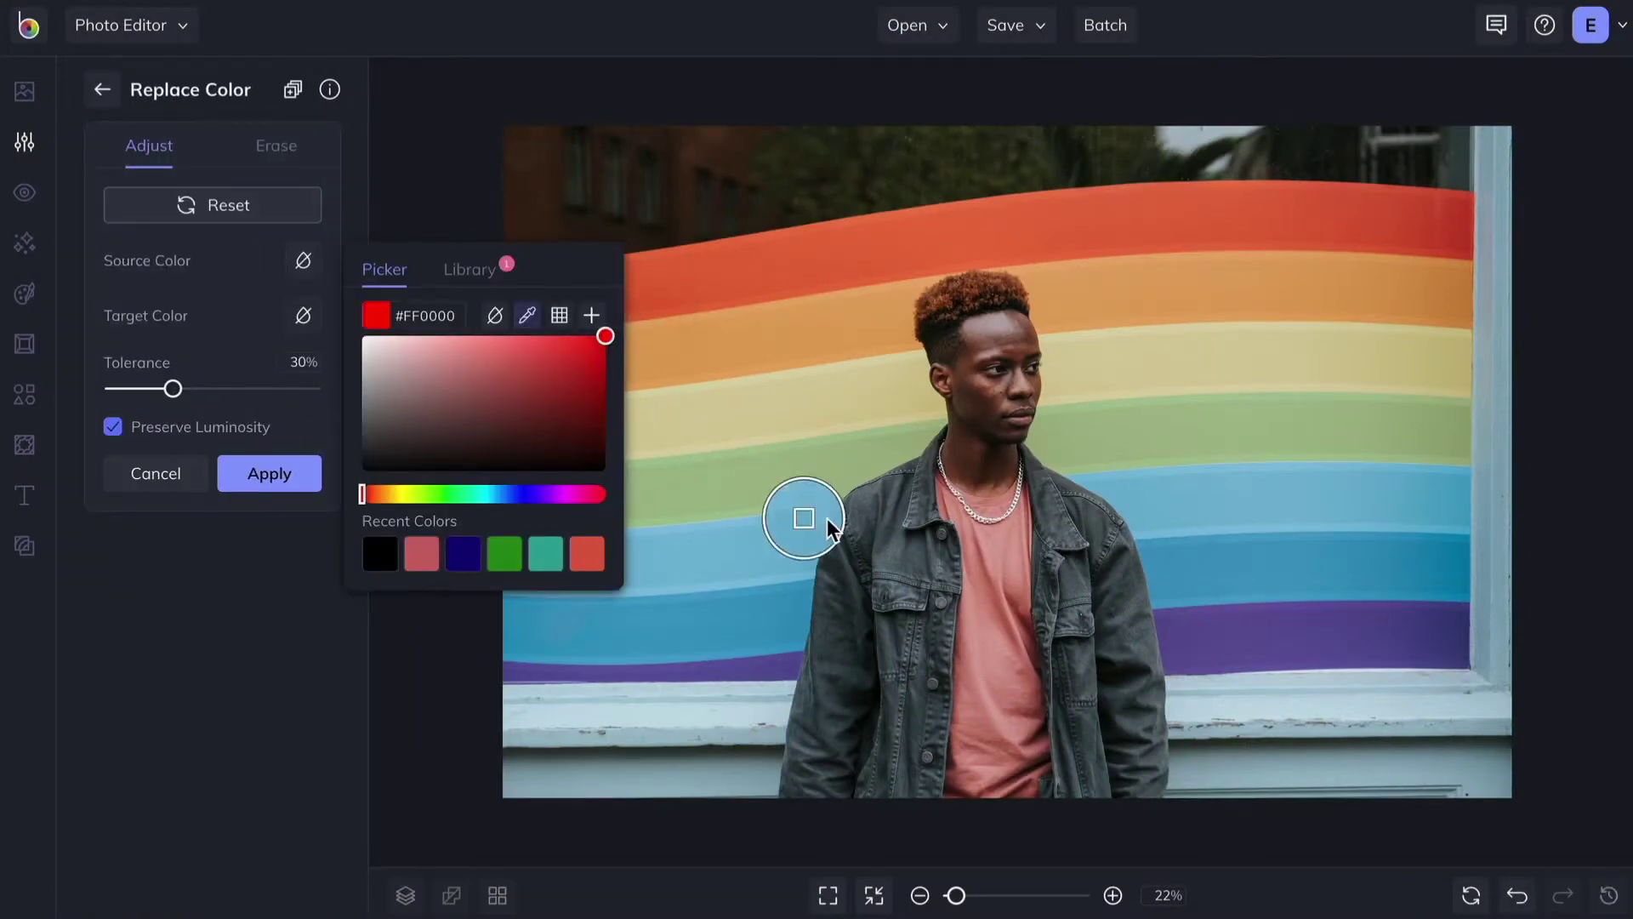
left_click(903, 516)
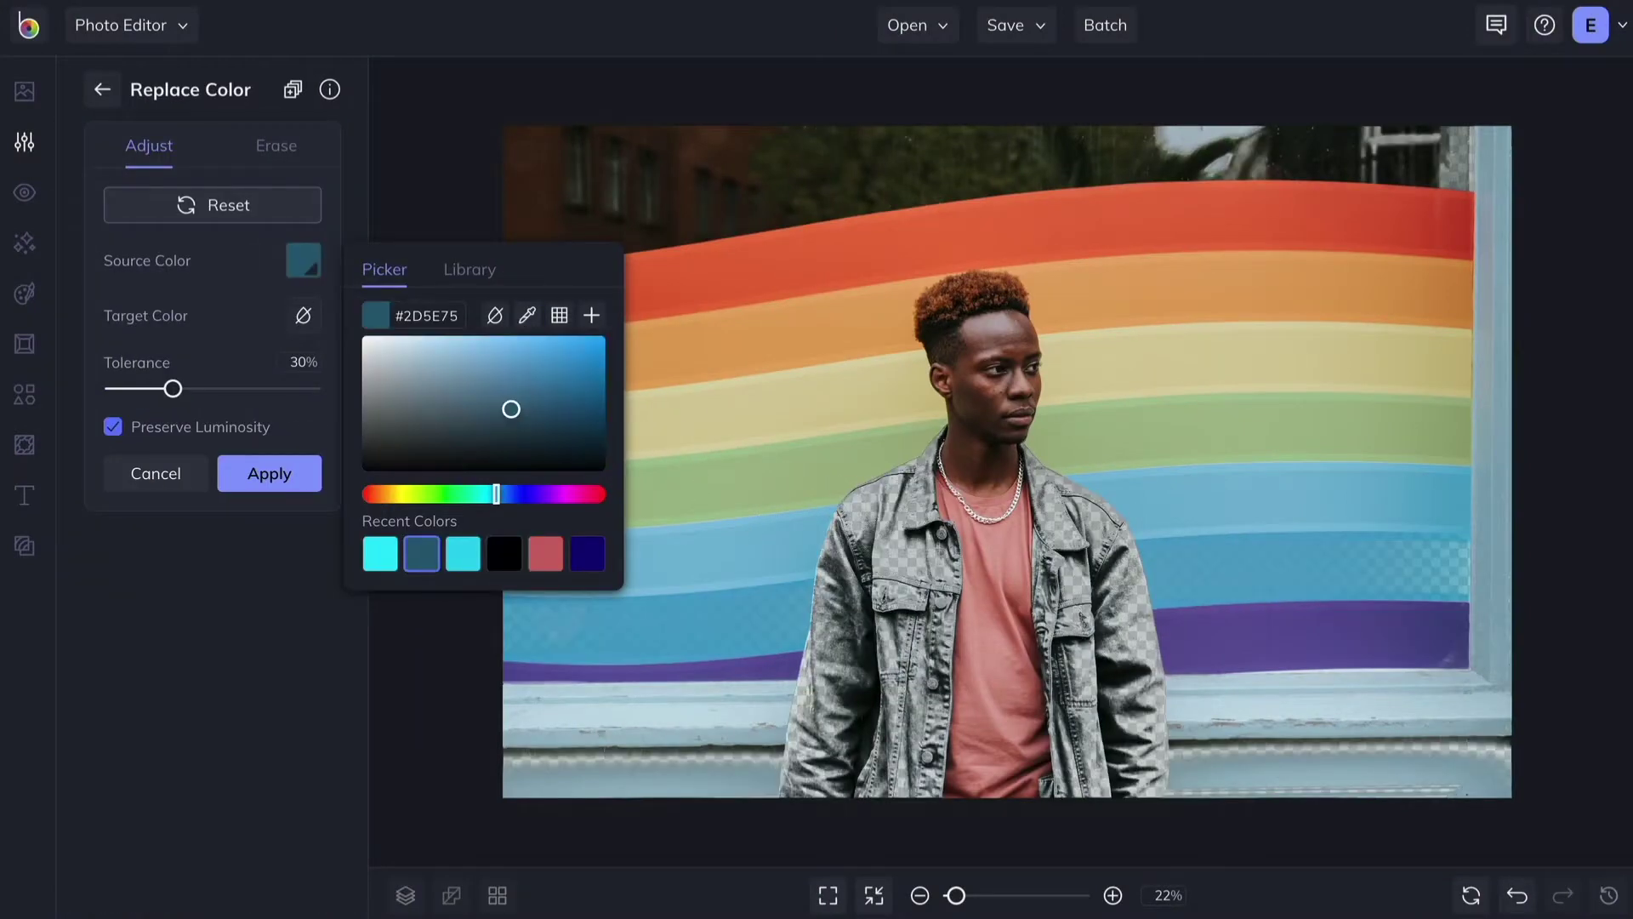
left_click(301, 328)
left_click(470, 339)
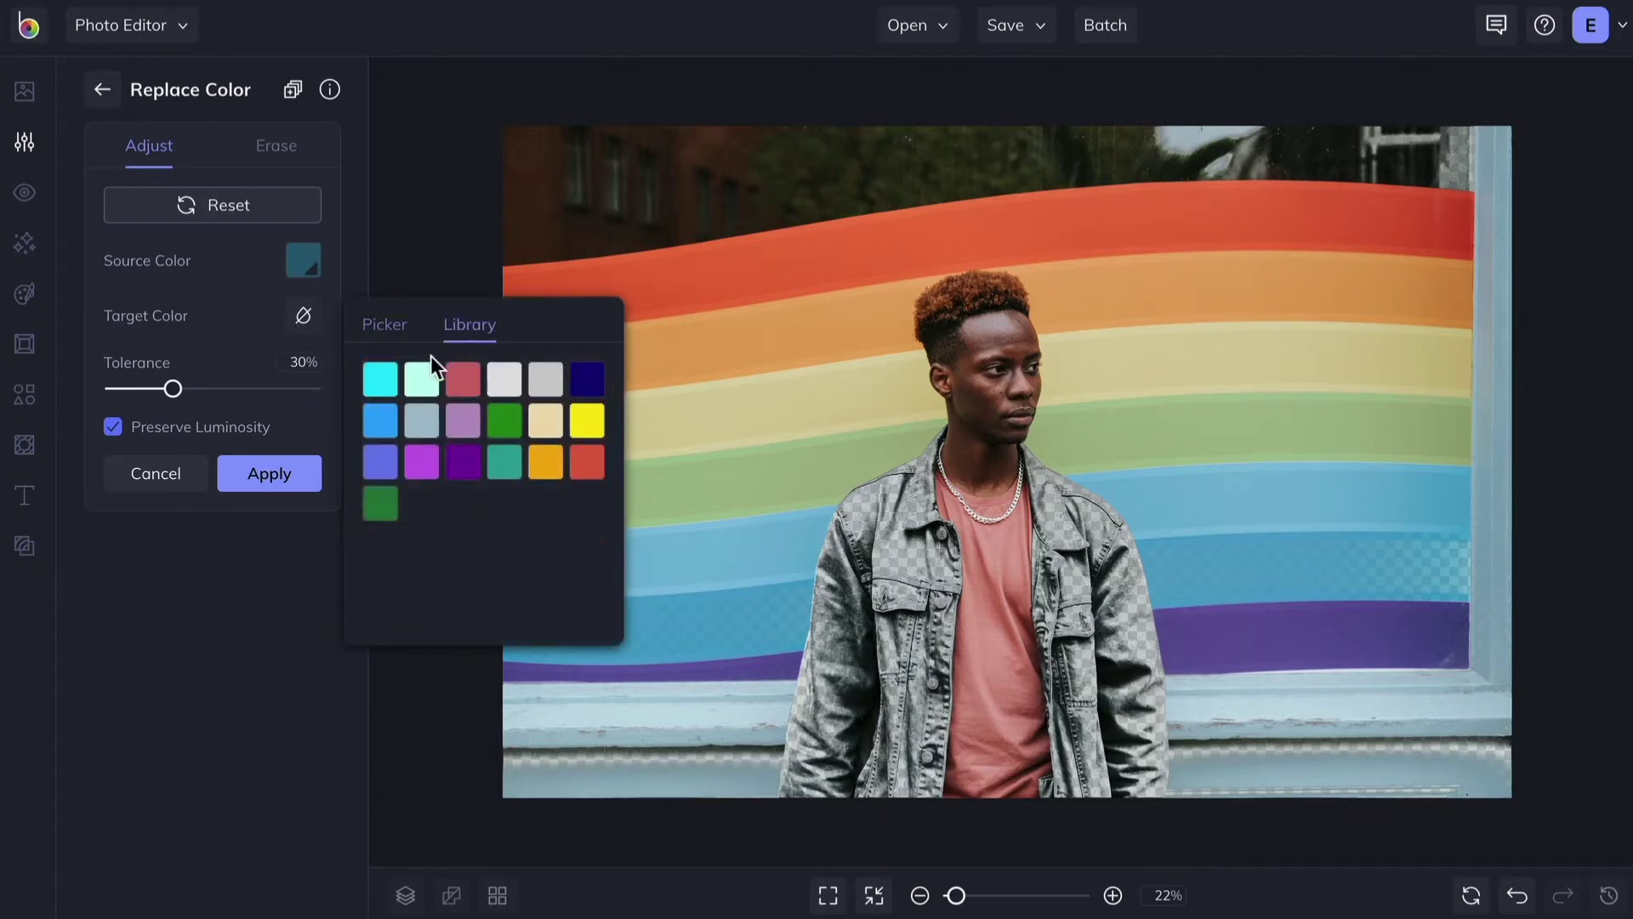
left_click(379, 379)
left_click(385, 326)
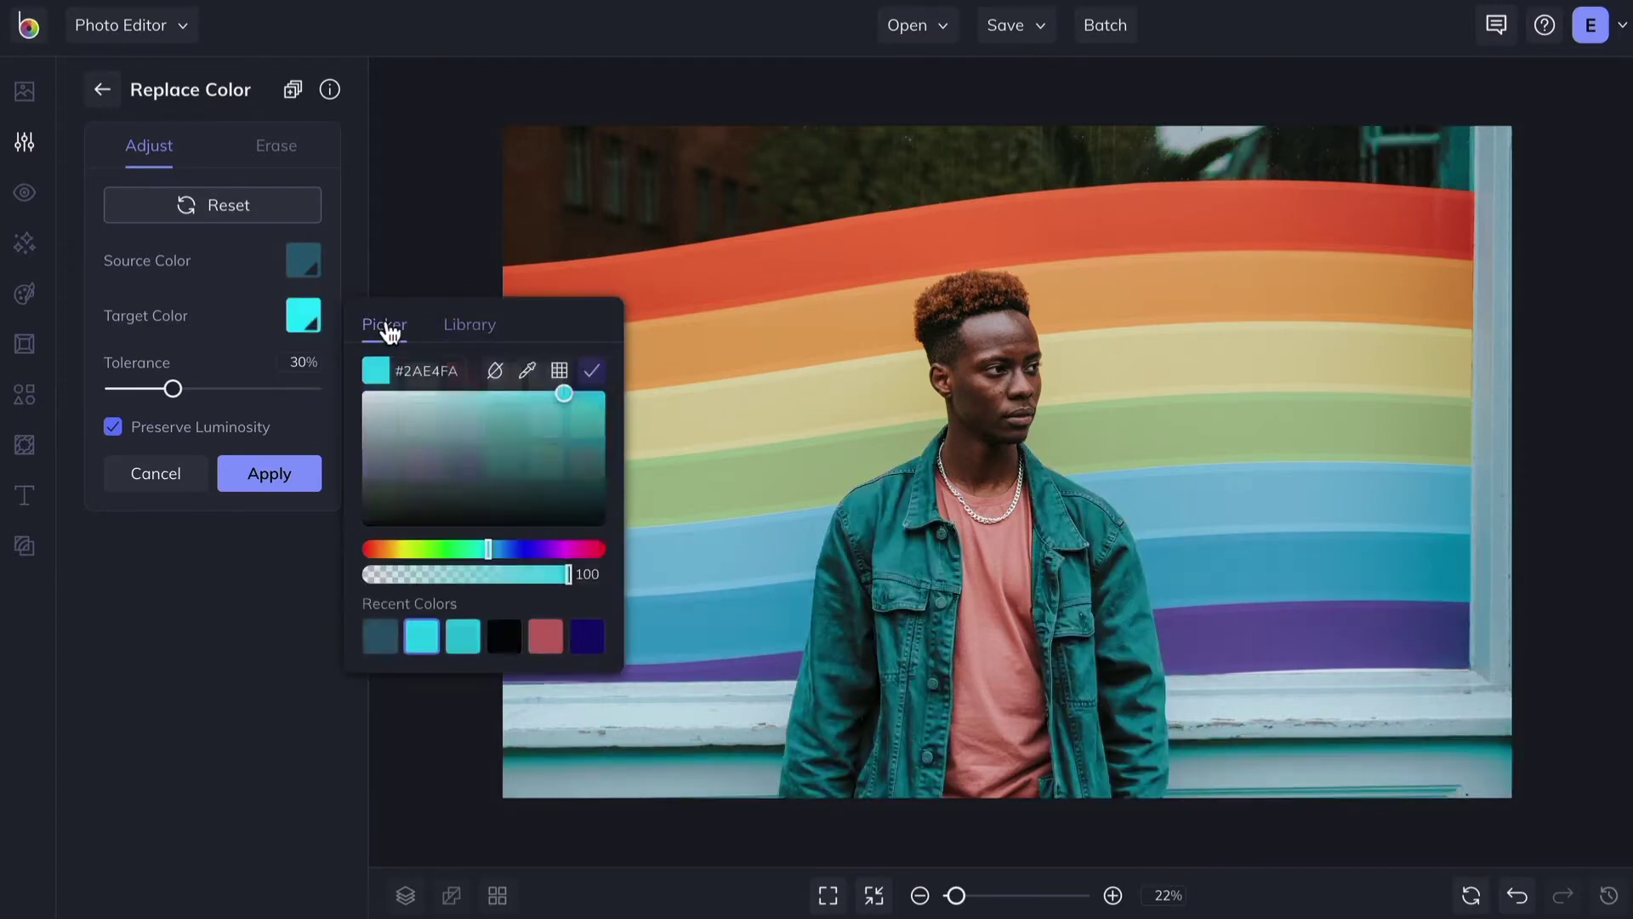
mouse_move(488, 549)
left_mouse_down()
mouse_move(379, 549)
mouse_move(522, 550)
mouse_move(599, 570)
mouse_move(486, 555)
left_mouse_up()
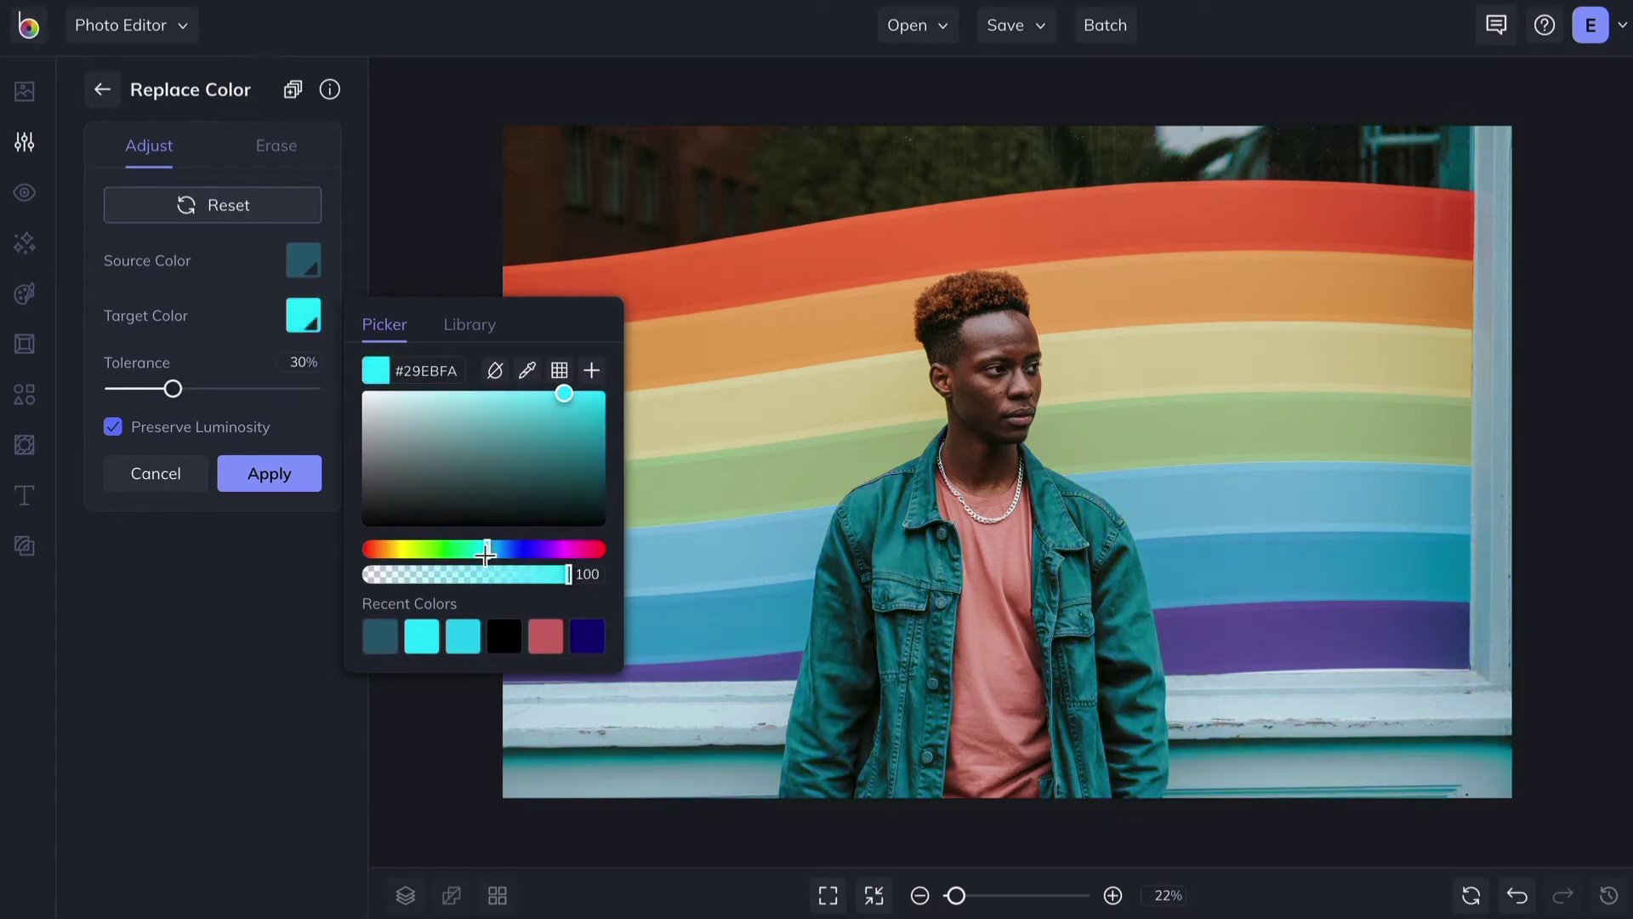
left_click(299, 474)
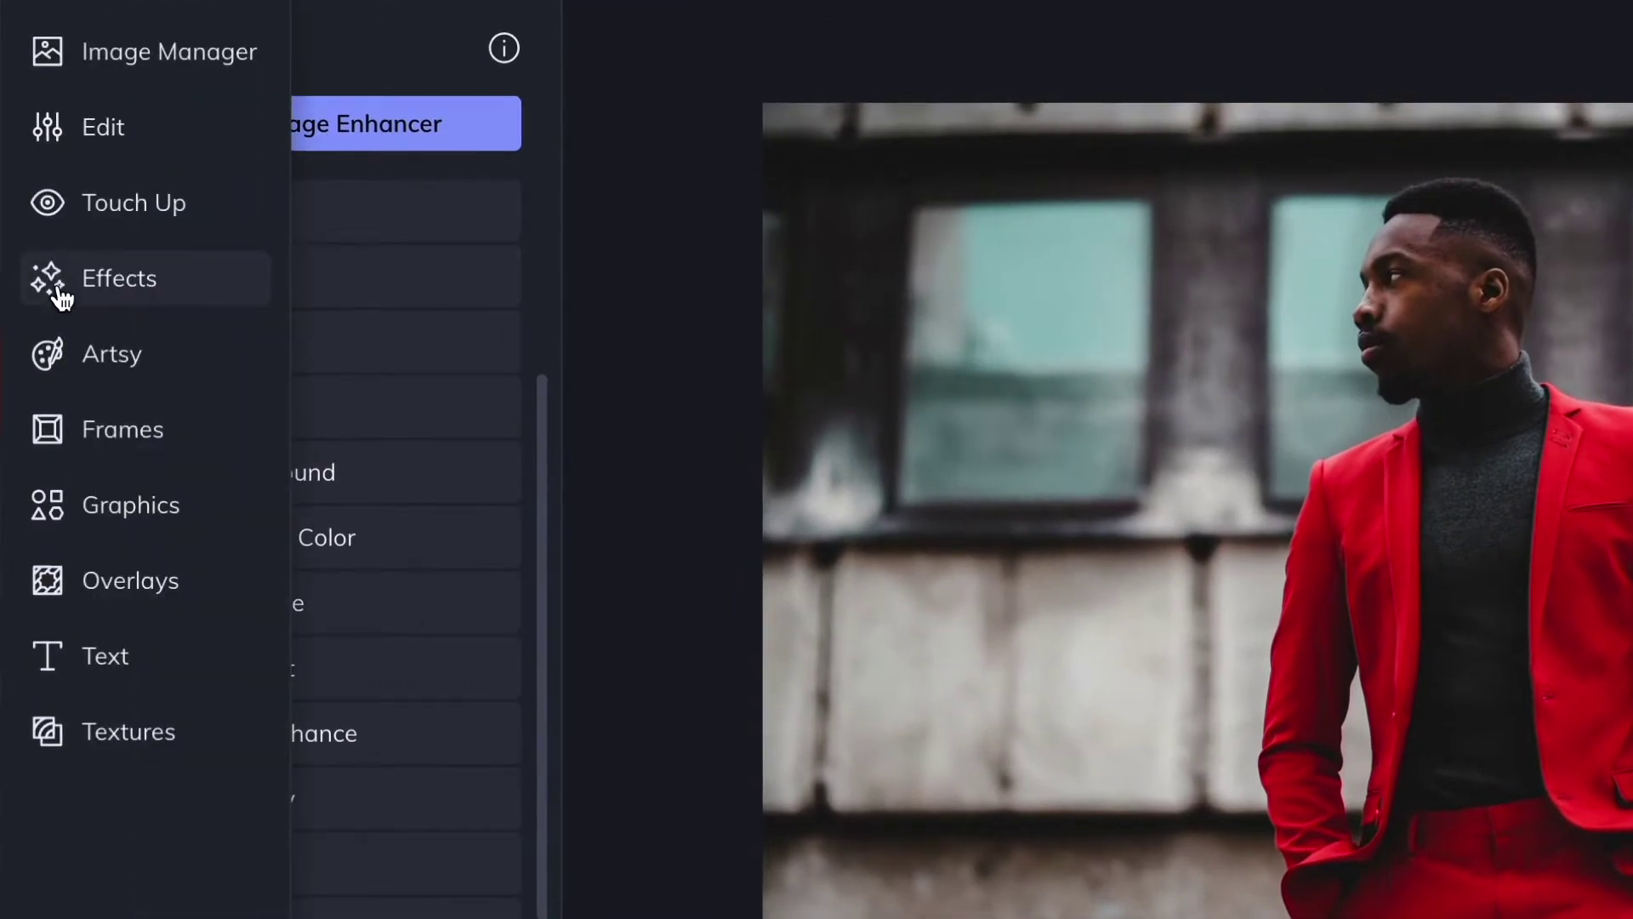
Preview B&W Tones presets 1, 3 and 12, varying the strength of B&W Tones 12.
left_click(60, 296)
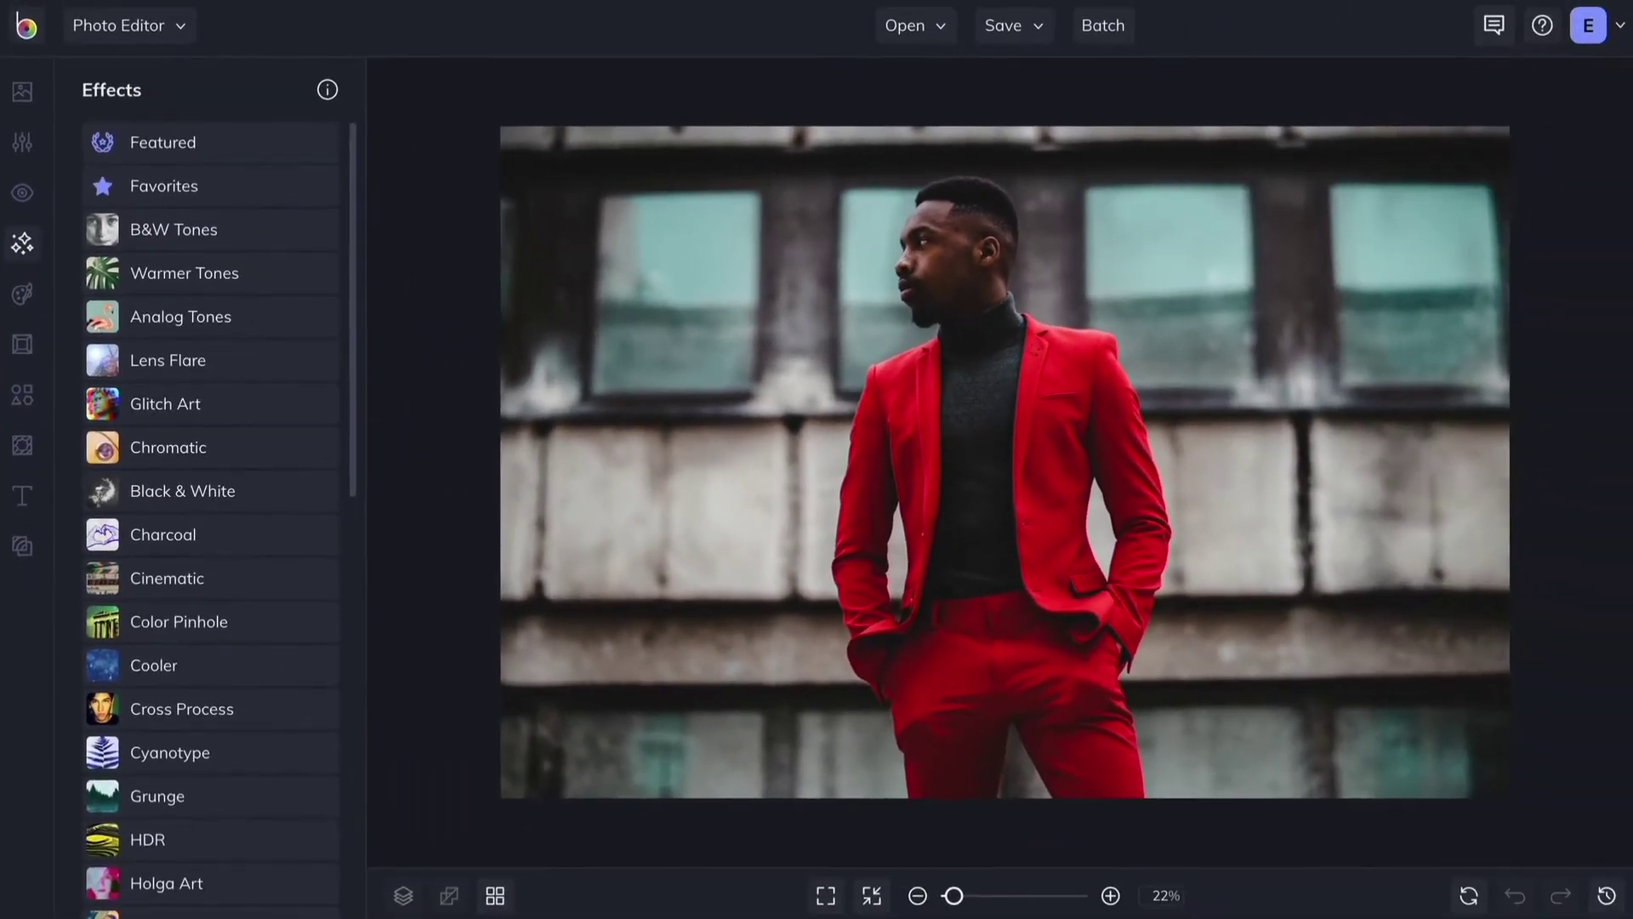
scroll(477, 272, "down", 1)
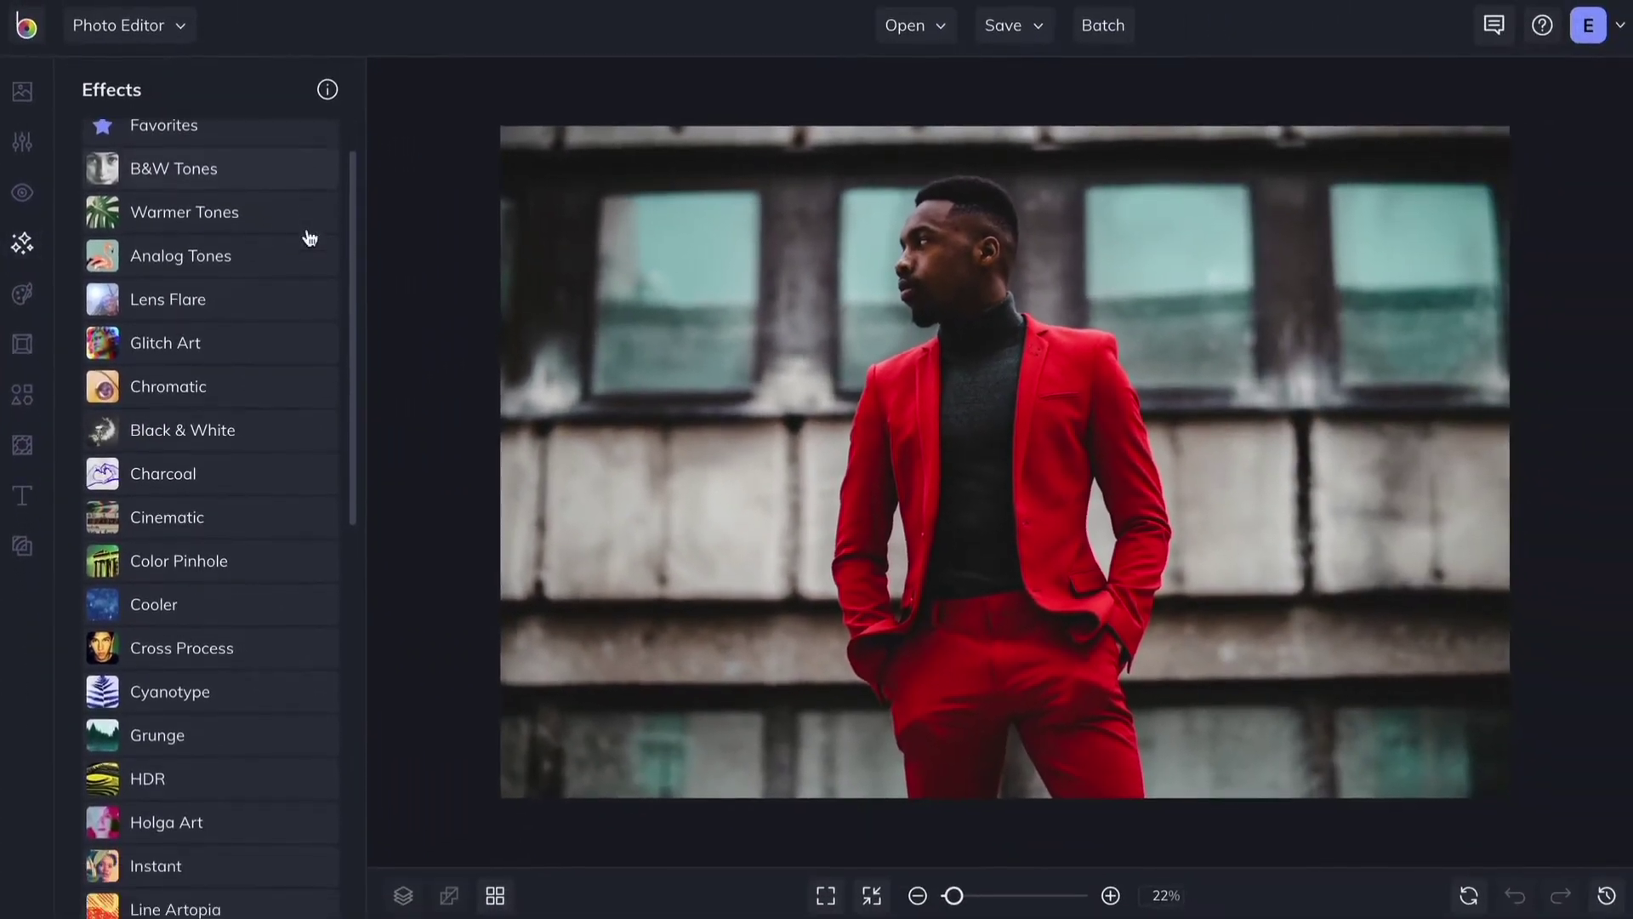
scroll(309, 237, "down", 5)
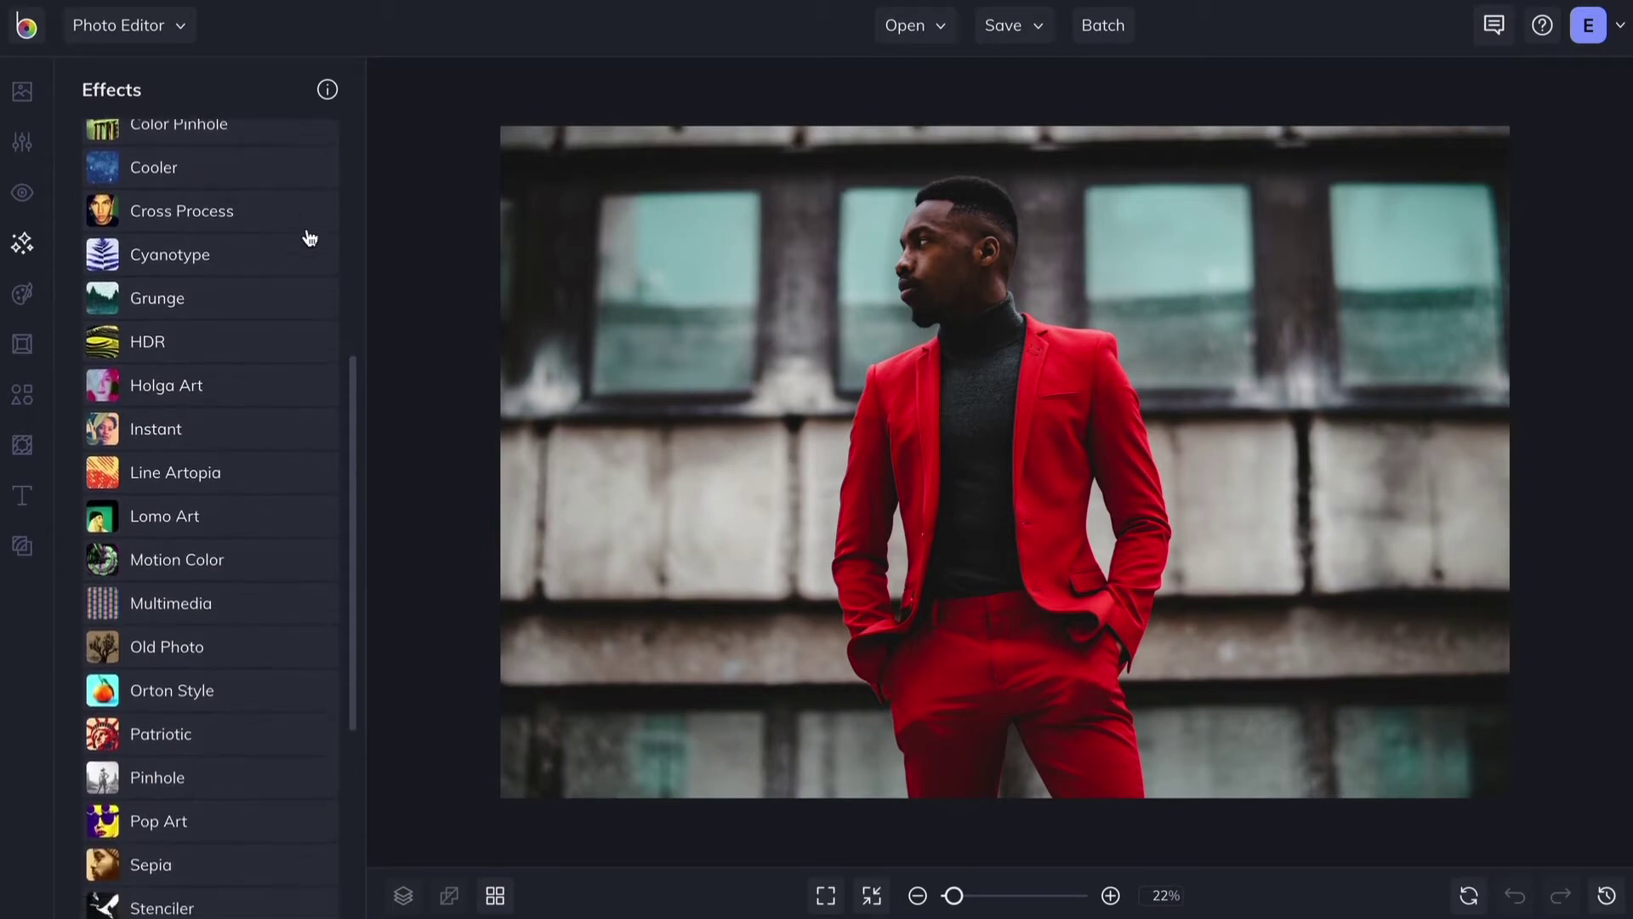
scroll(309, 238, "down", 4)
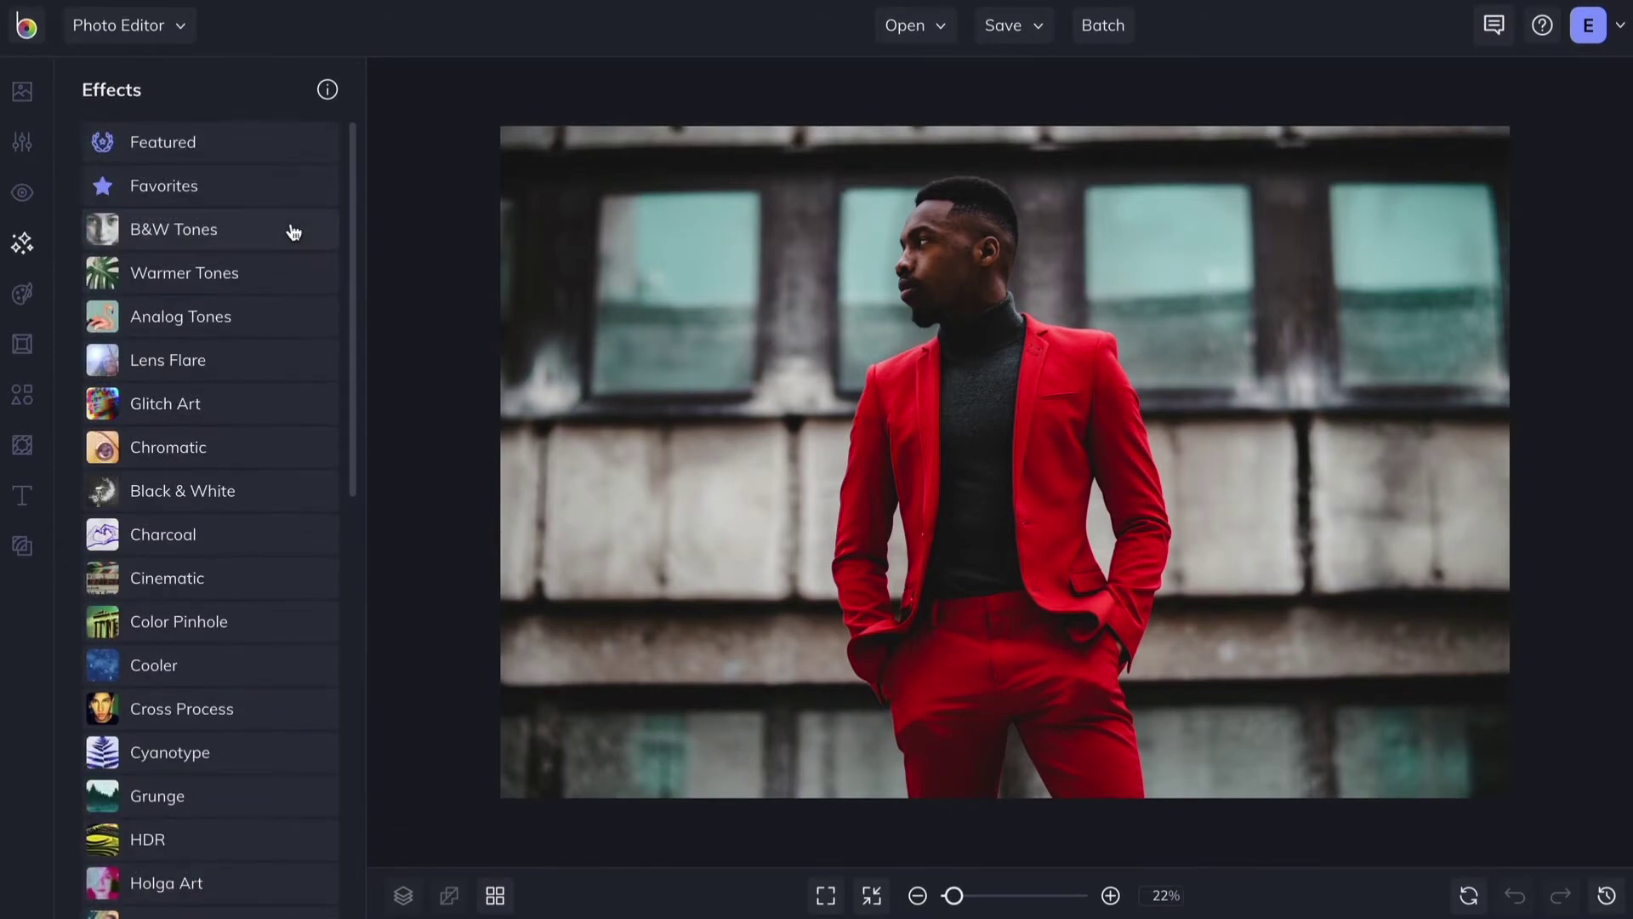
left_click(294, 231)
left_click(284, 199)
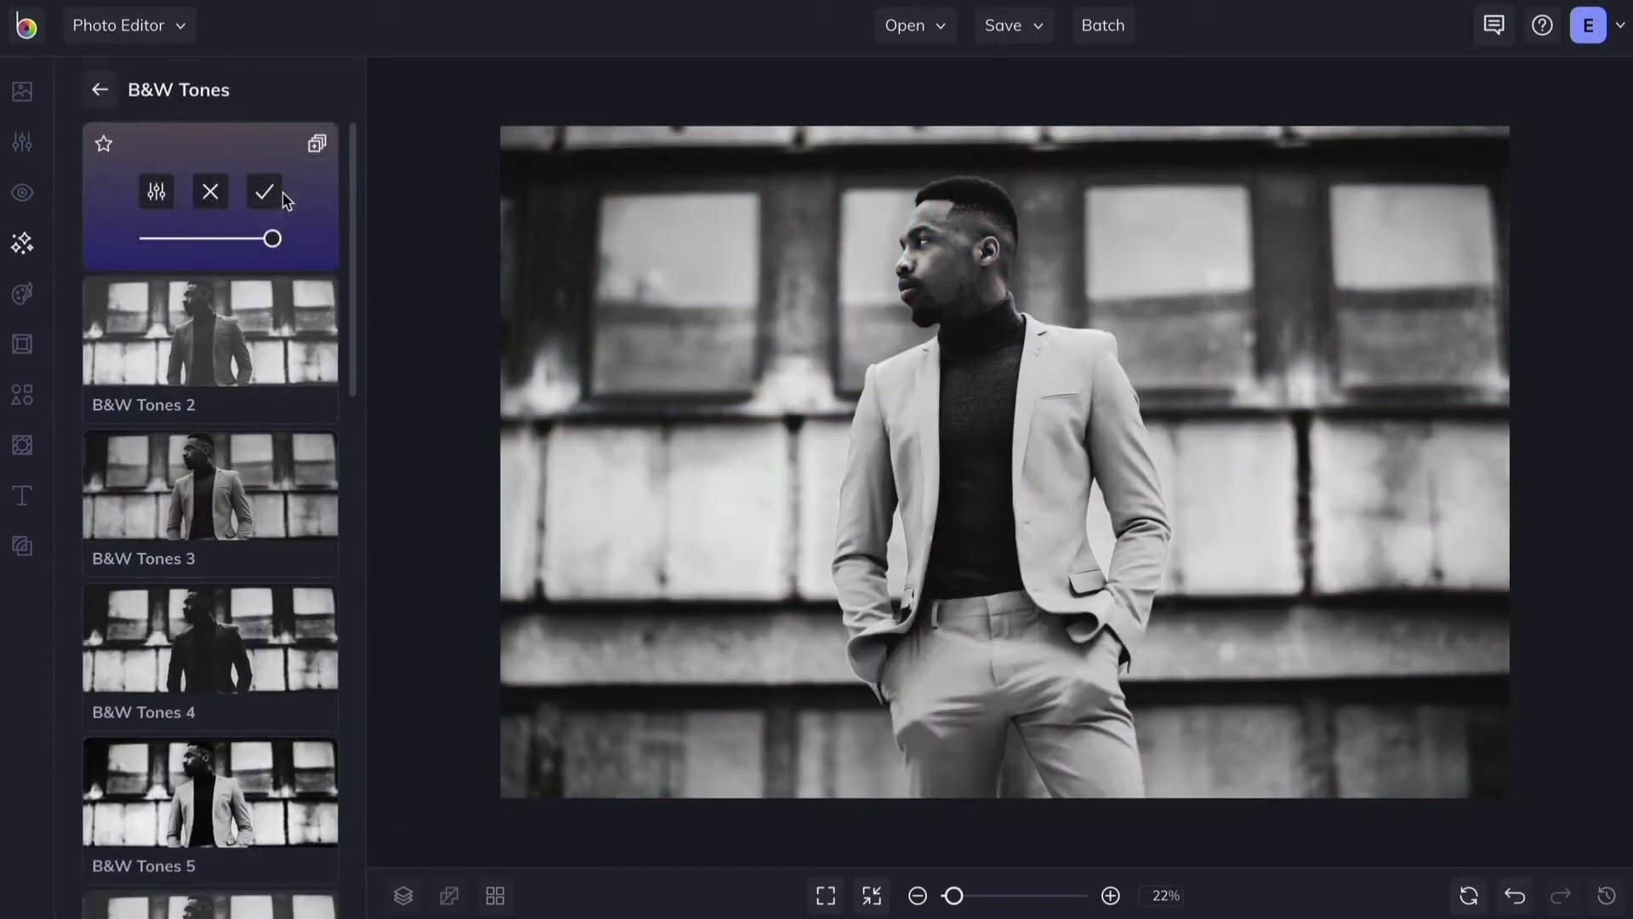
left_click(284, 474)
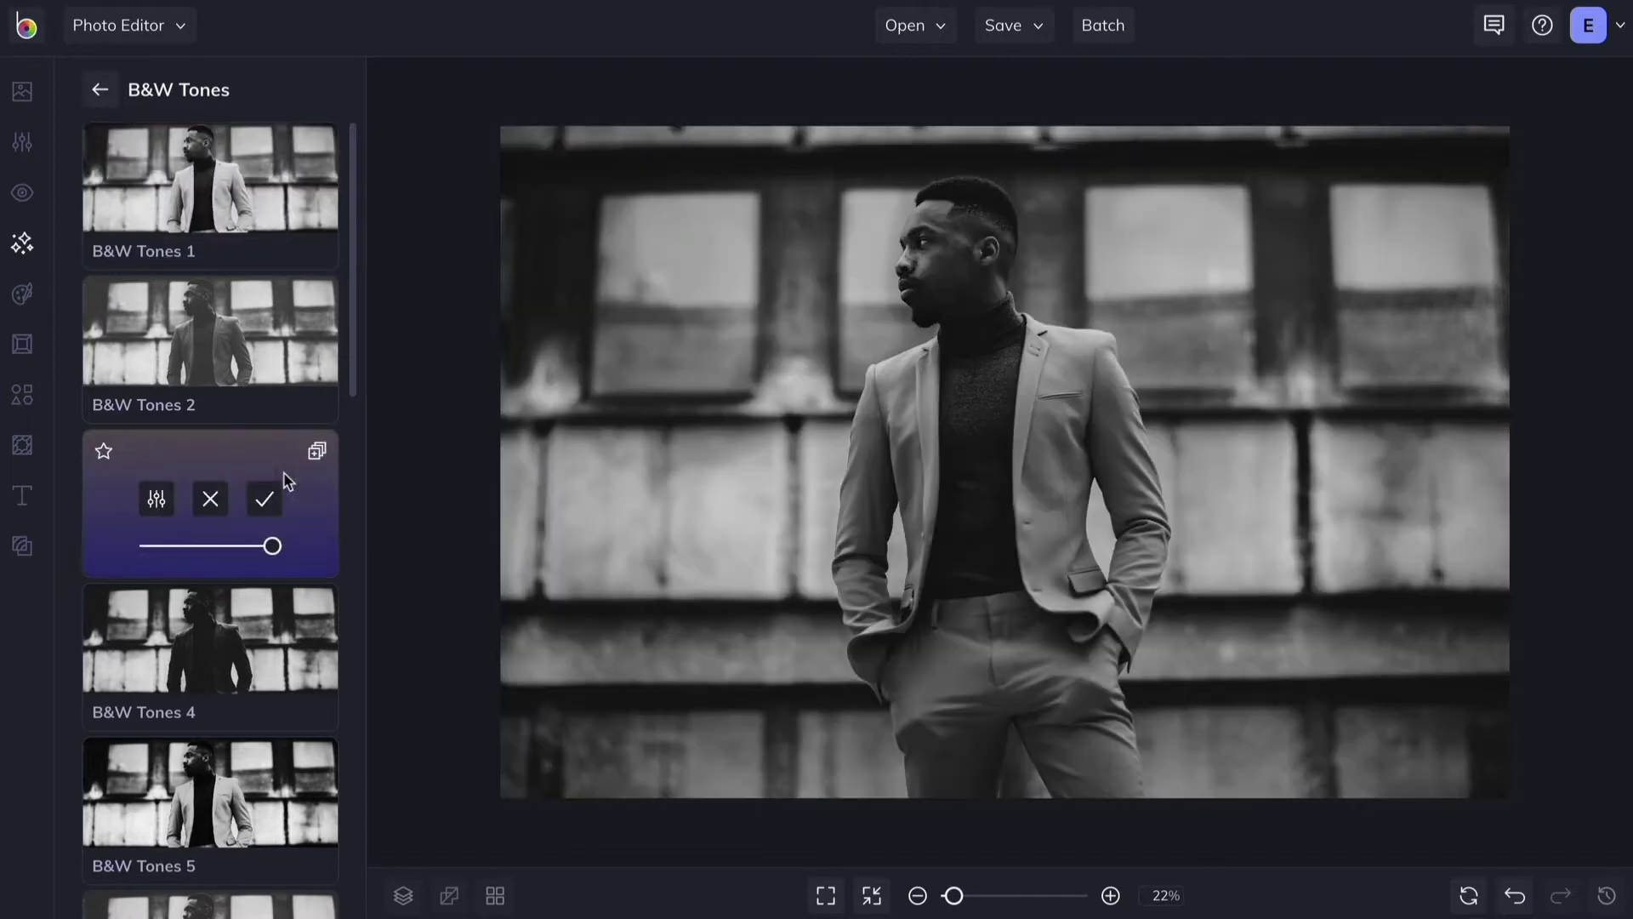
scroll(287, 482, "down", 10)
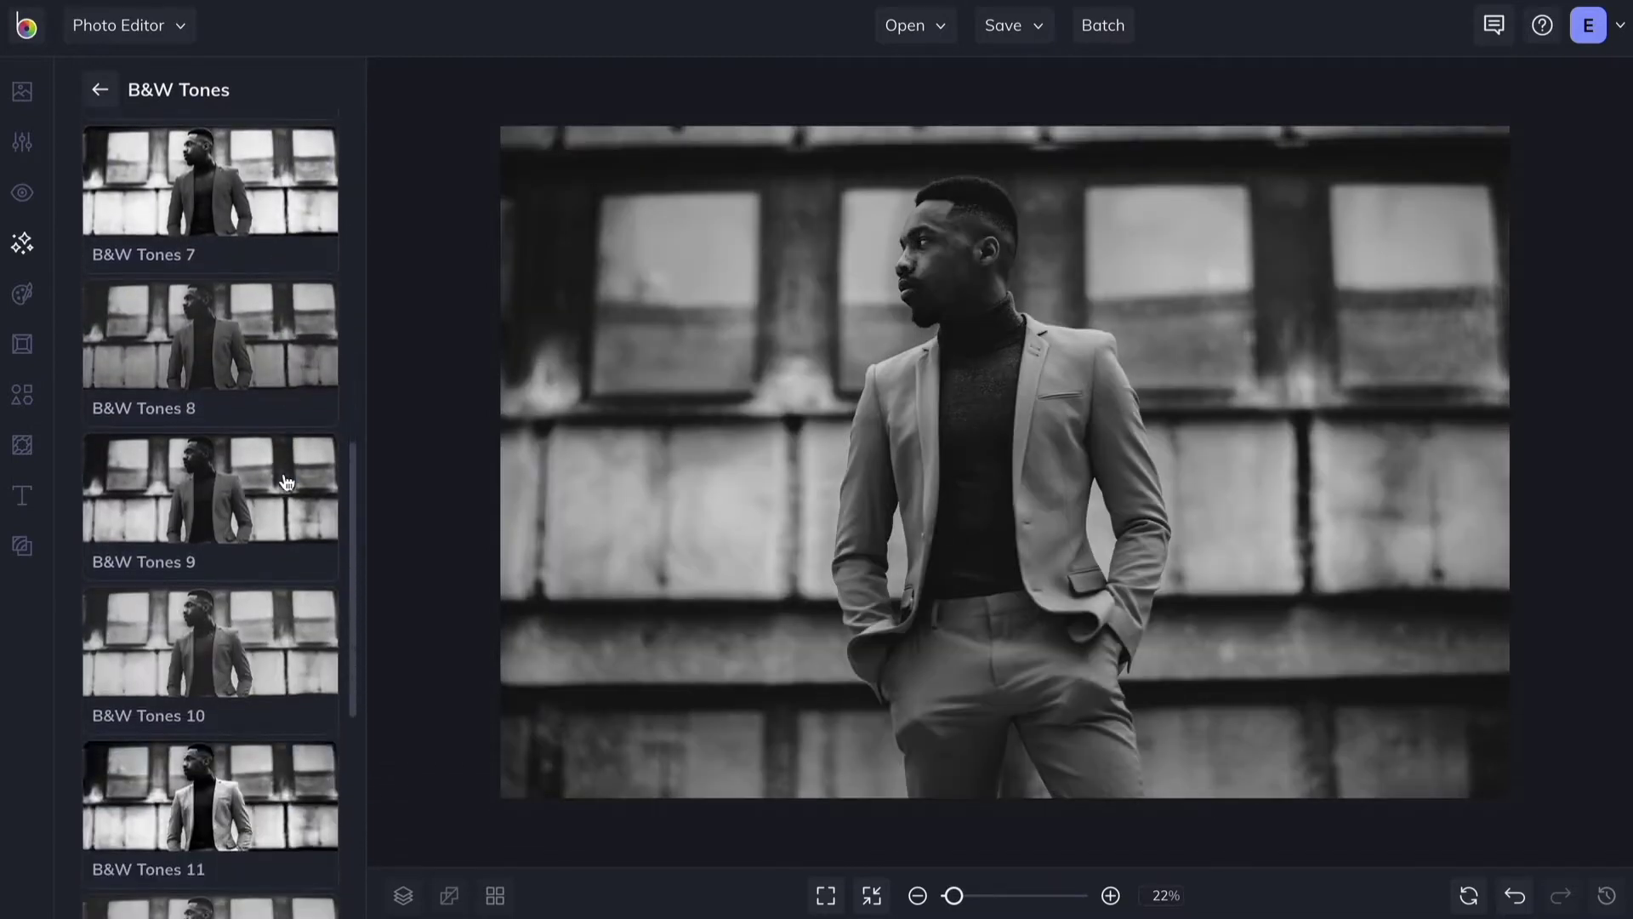
scroll(287, 481, "down", 5)
left_click(284, 513)
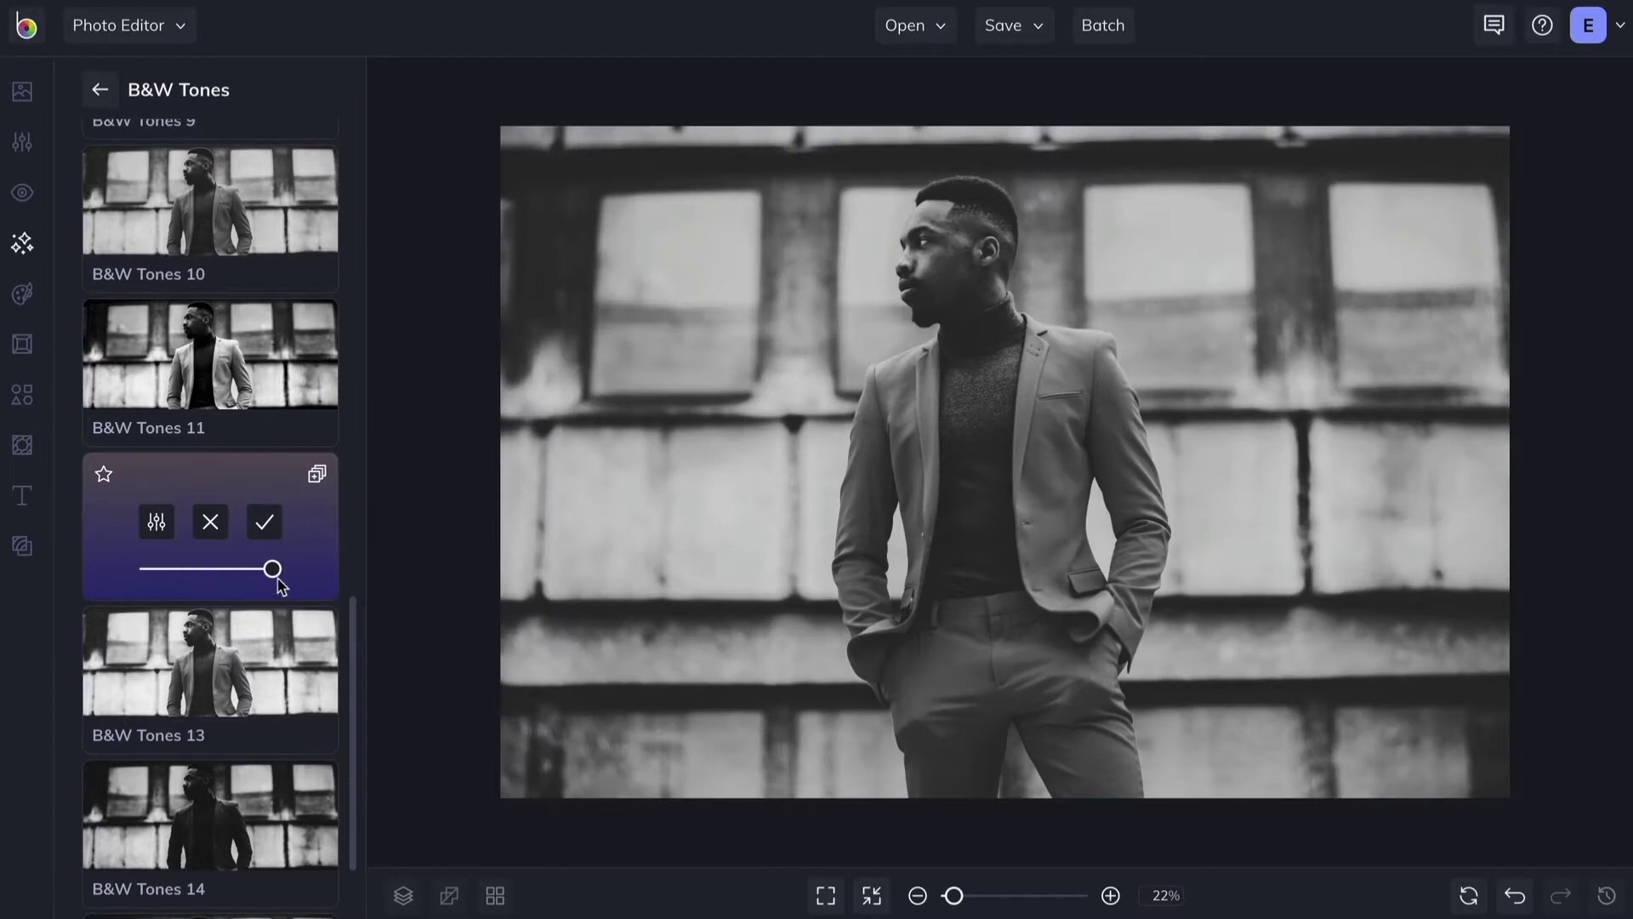
mouse_move(278, 581)
left_mouse_down()
mouse_move(136, 583)
mouse_move(268, 584)
left_mouse_up()
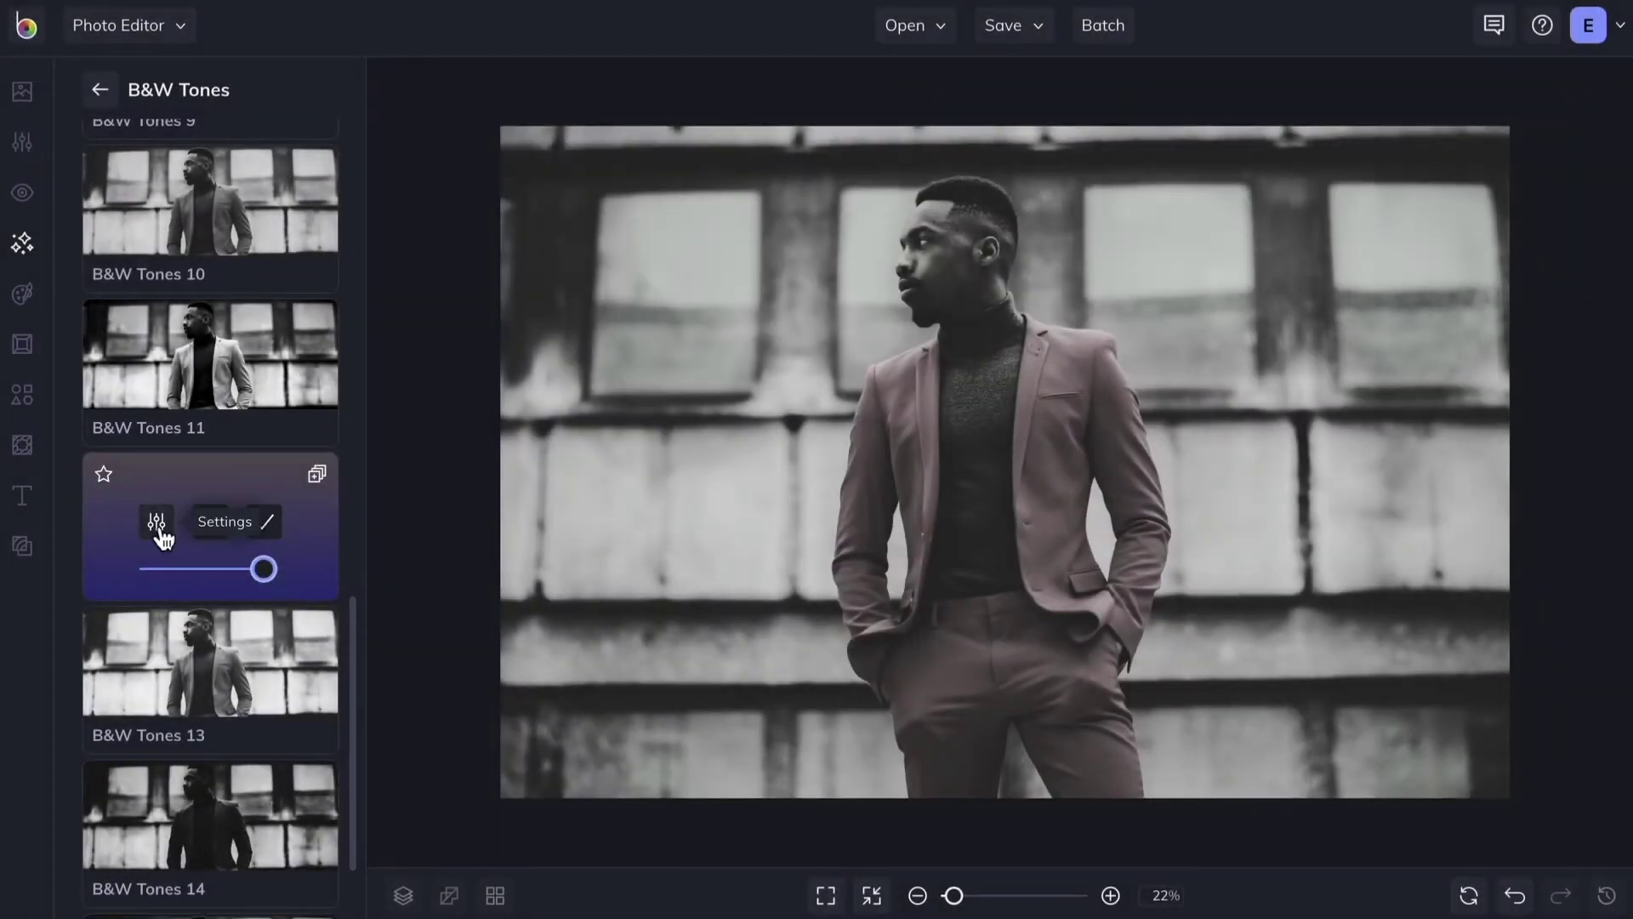
Test B&W Tones 12's Settings and Erase brush, favorite it, and return without applying.
left_click(158, 522)
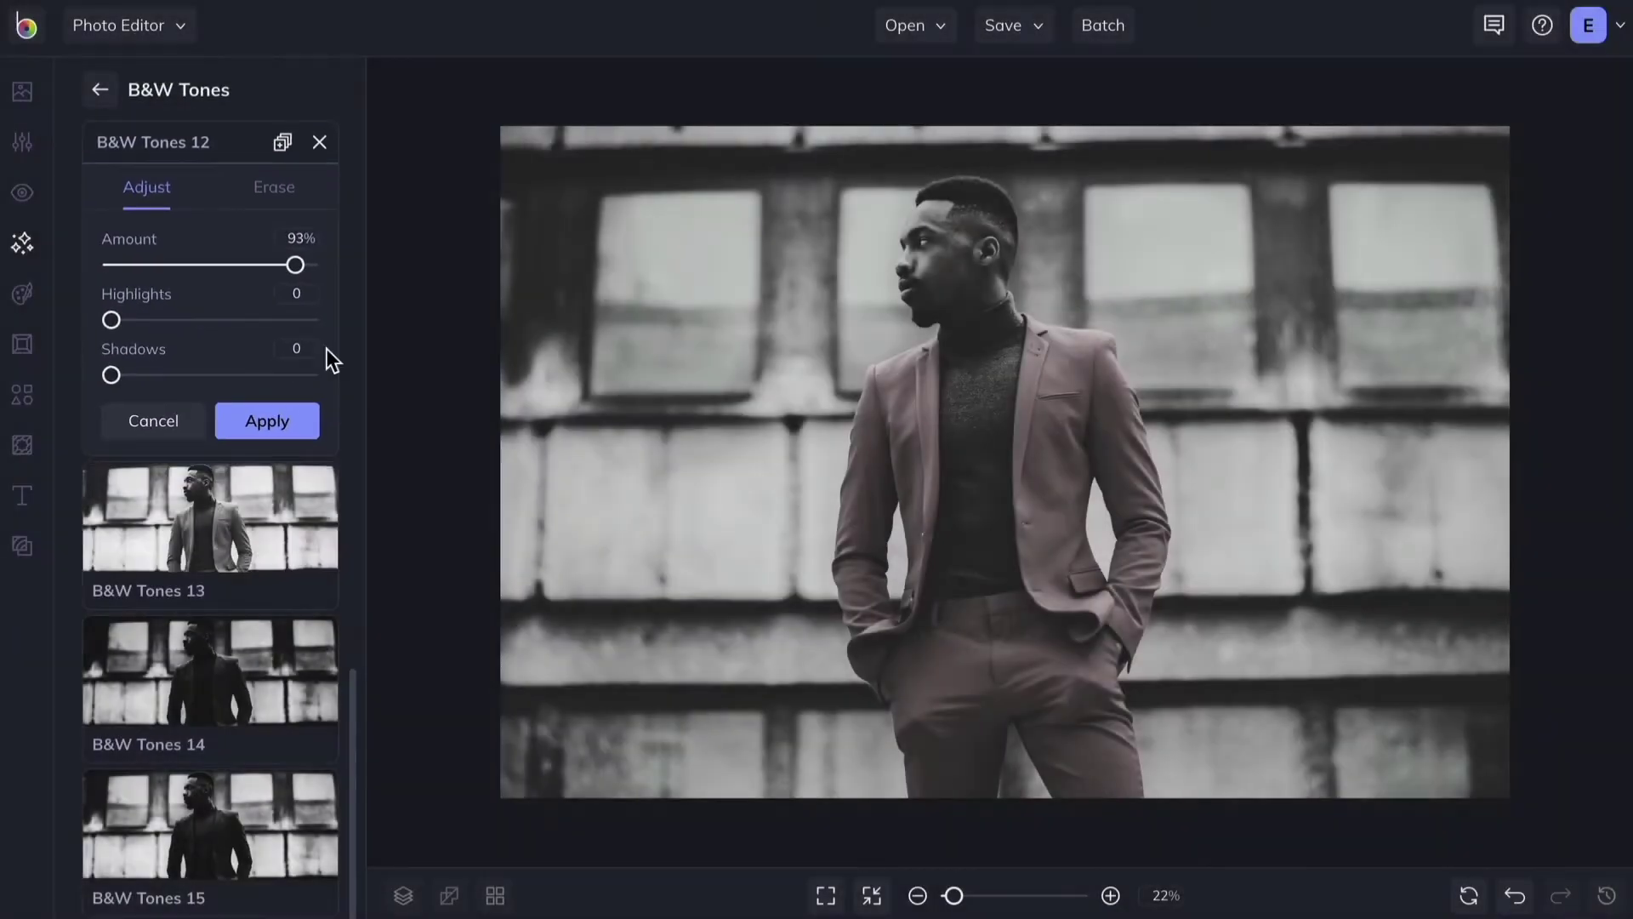
left_click(265, 201)
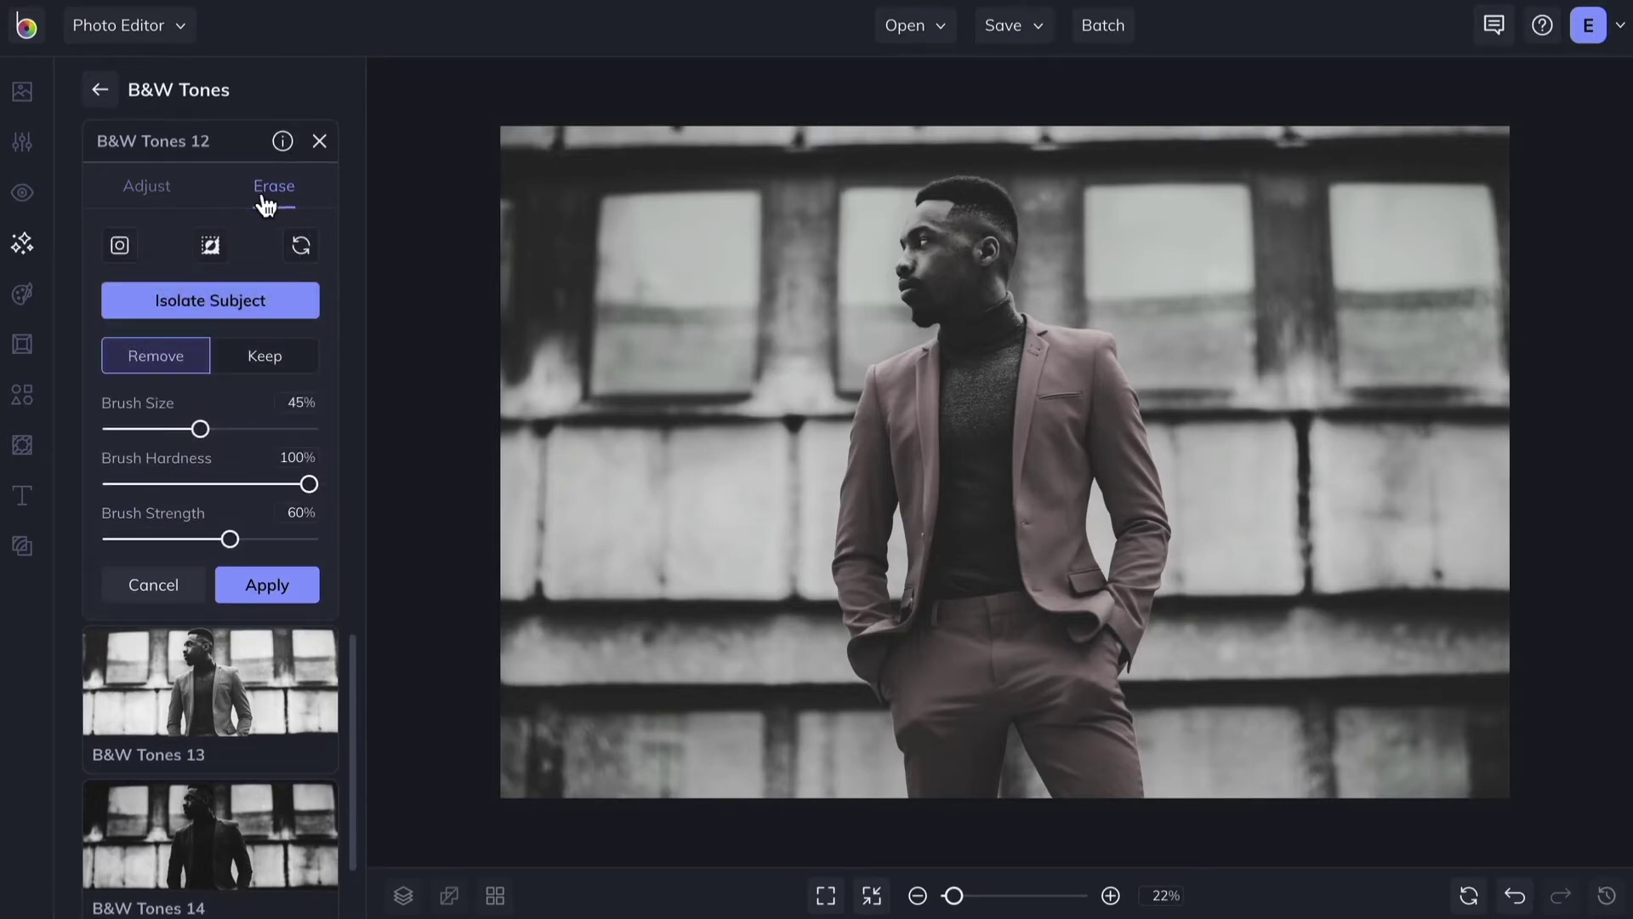
mouse_move(1050, 346)
left_mouse_down()
mouse_move(1039, 508)
mouse_move(1054, 584)
mouse_move(1041, 551)
left_mouse_up()
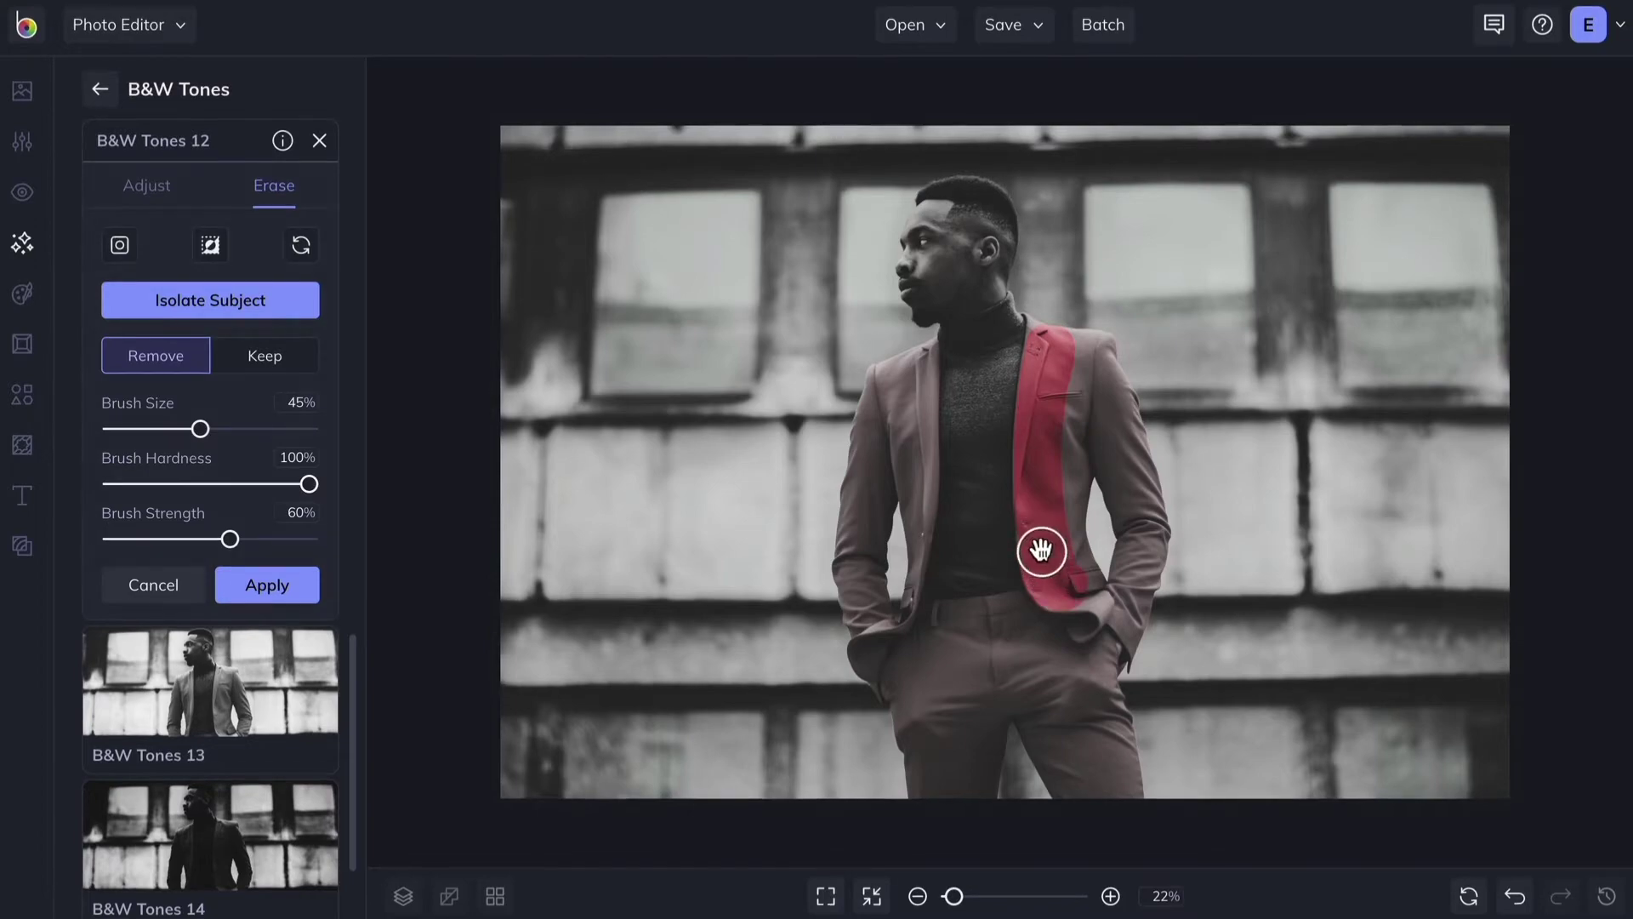
left_click(296, 319)
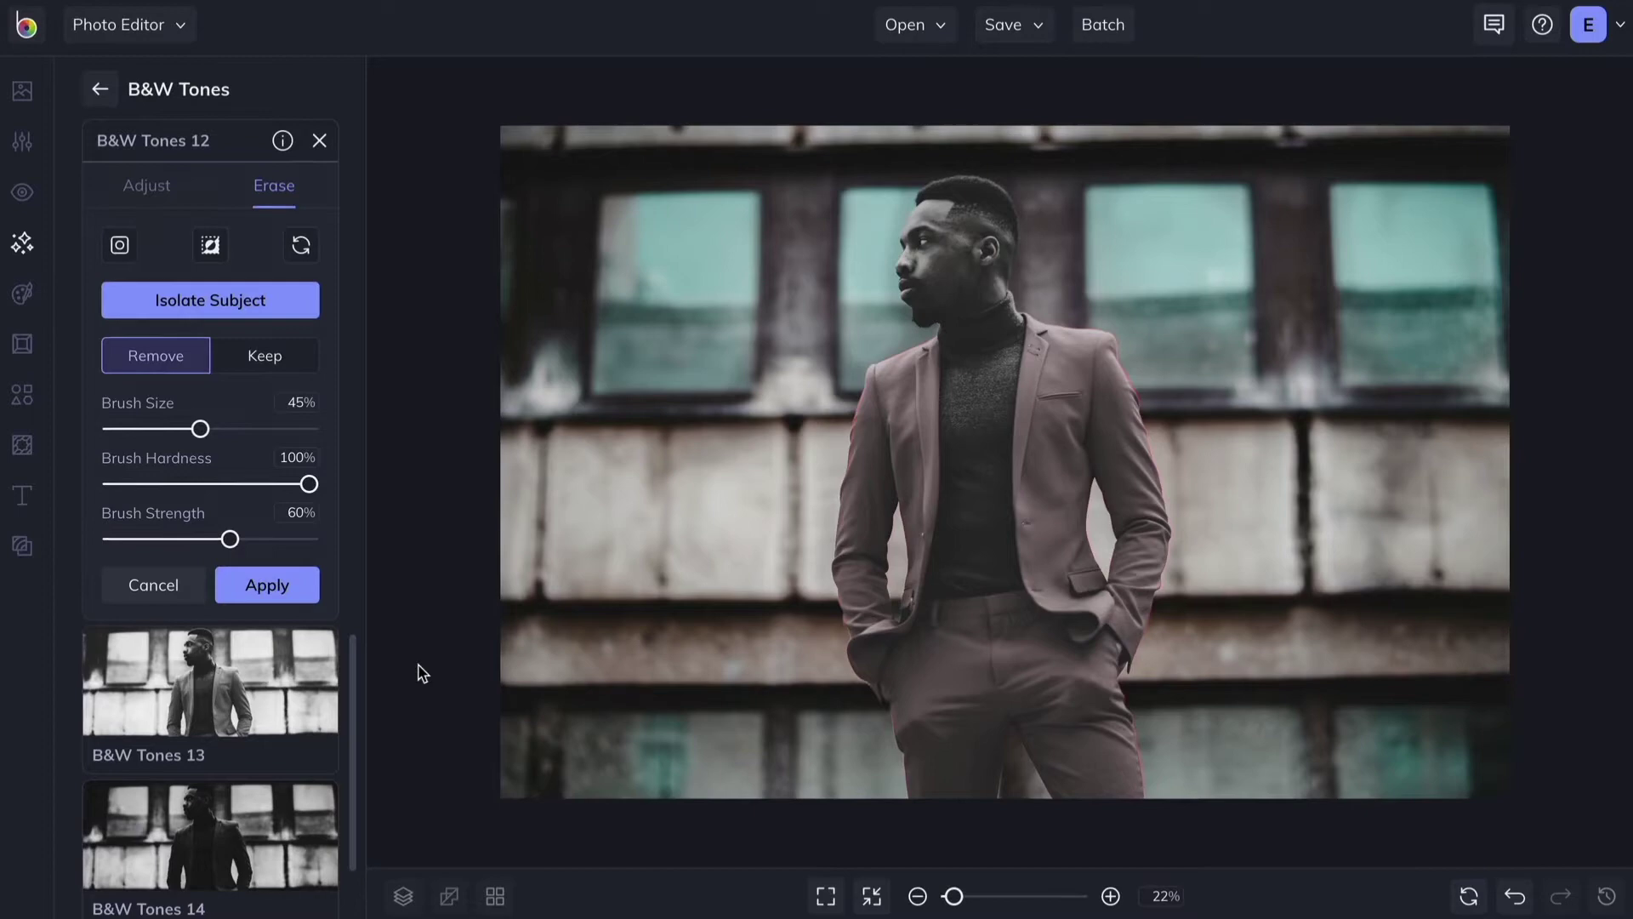
left_click(267, 585)
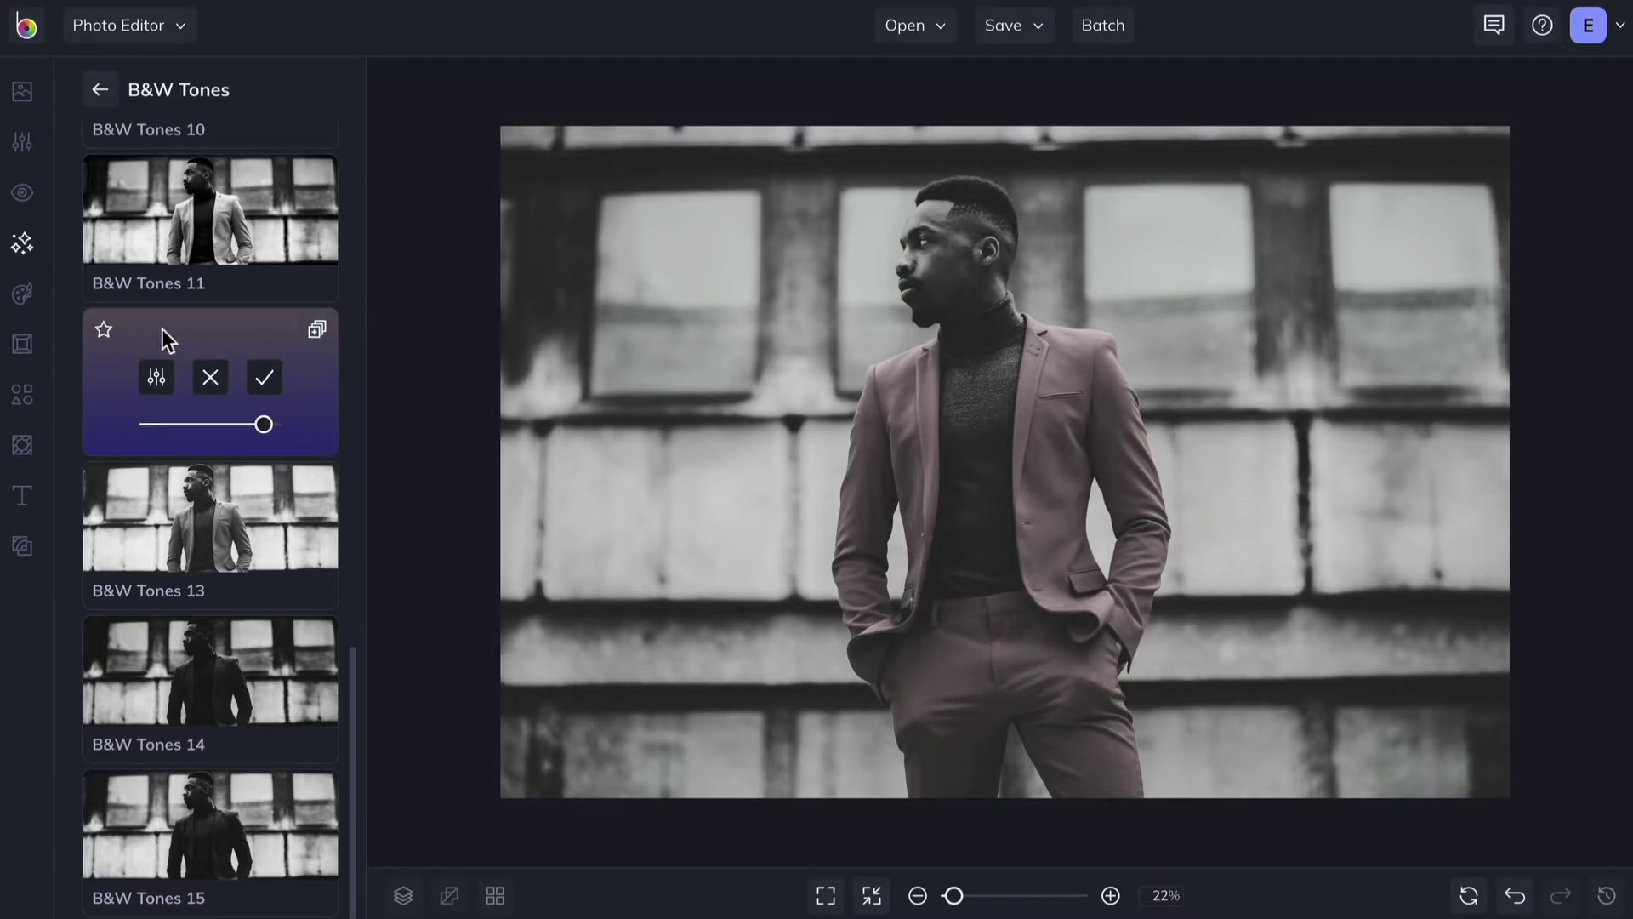
left_click(104, 332)
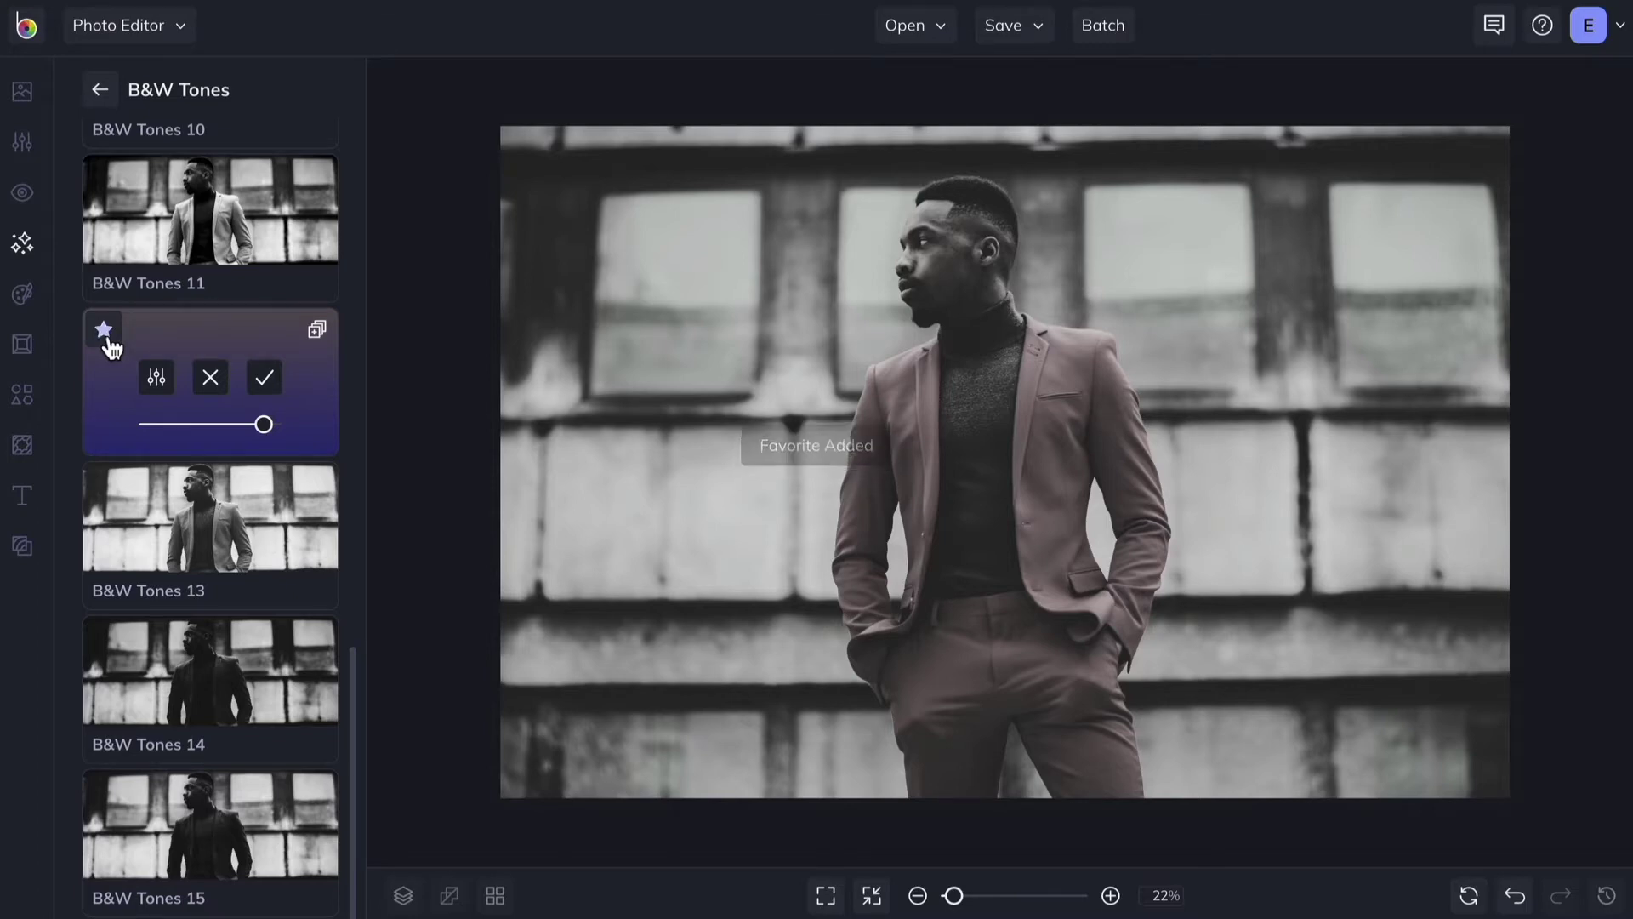
left_click(101, 92)
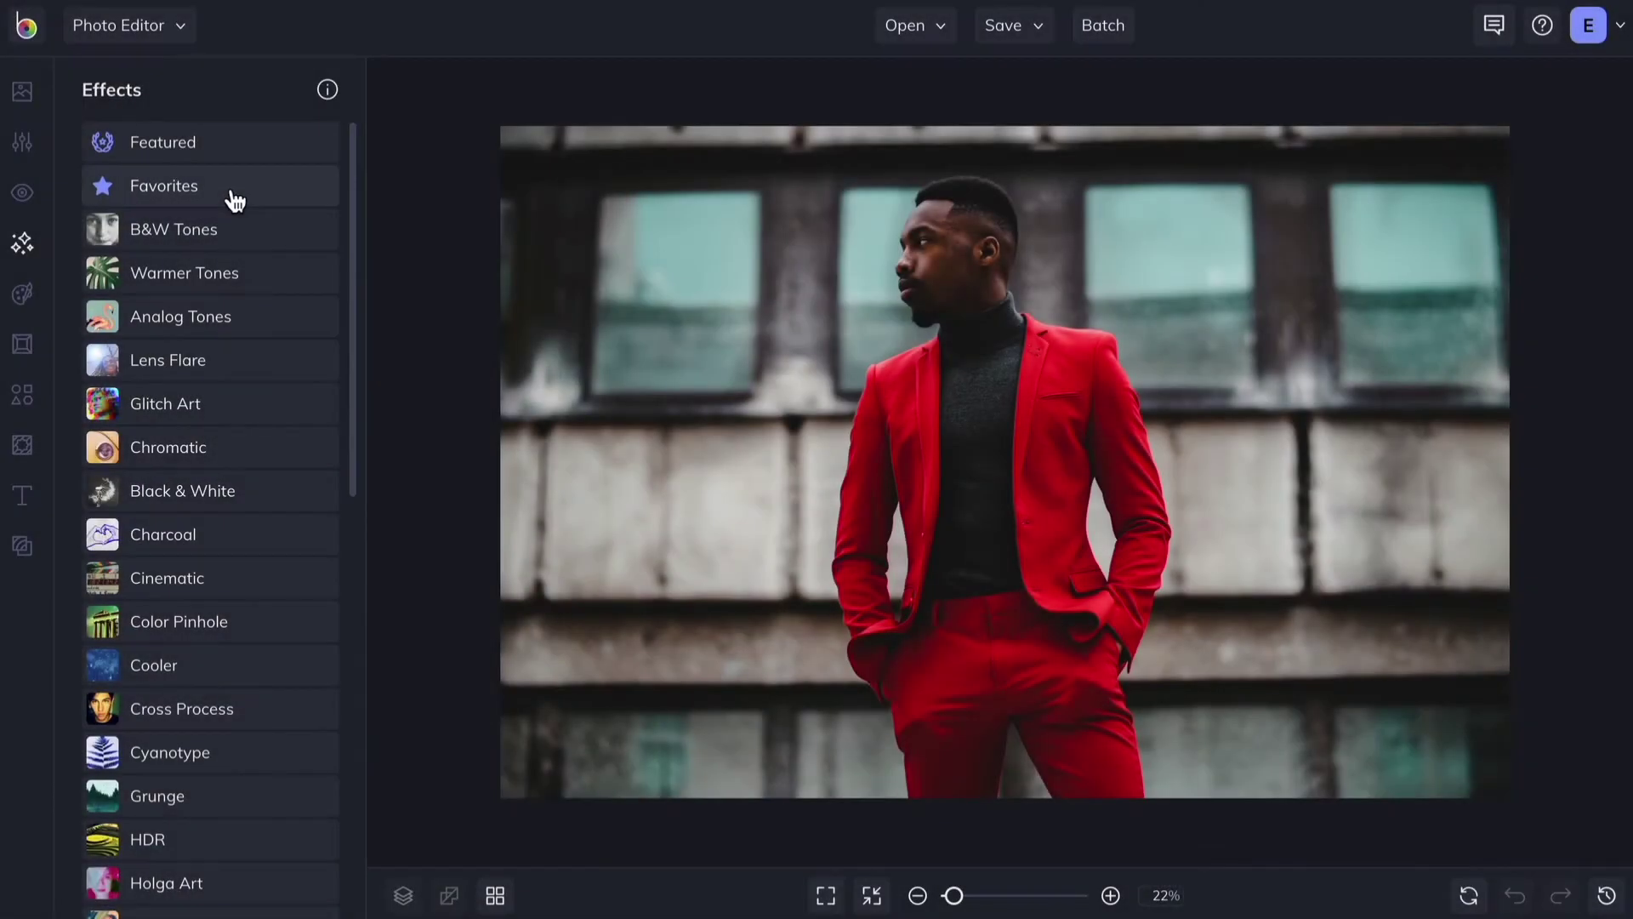
View the Favorites effects, then open Artsy's Digital Art presets.
left_click(235, 197)
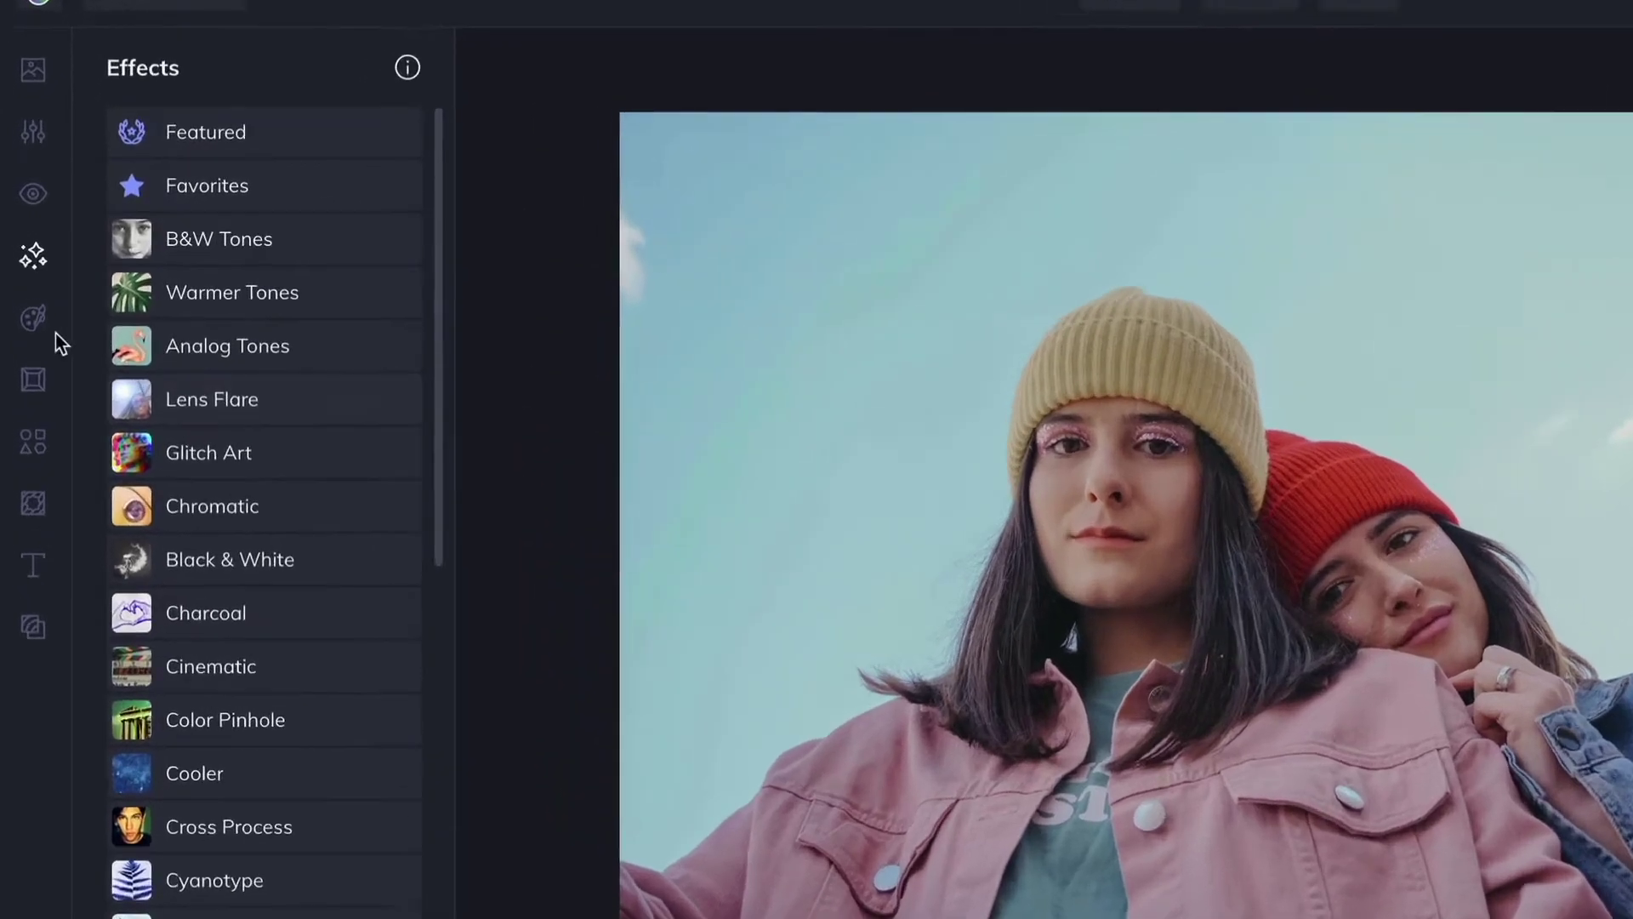
mouse_move(34, 302)
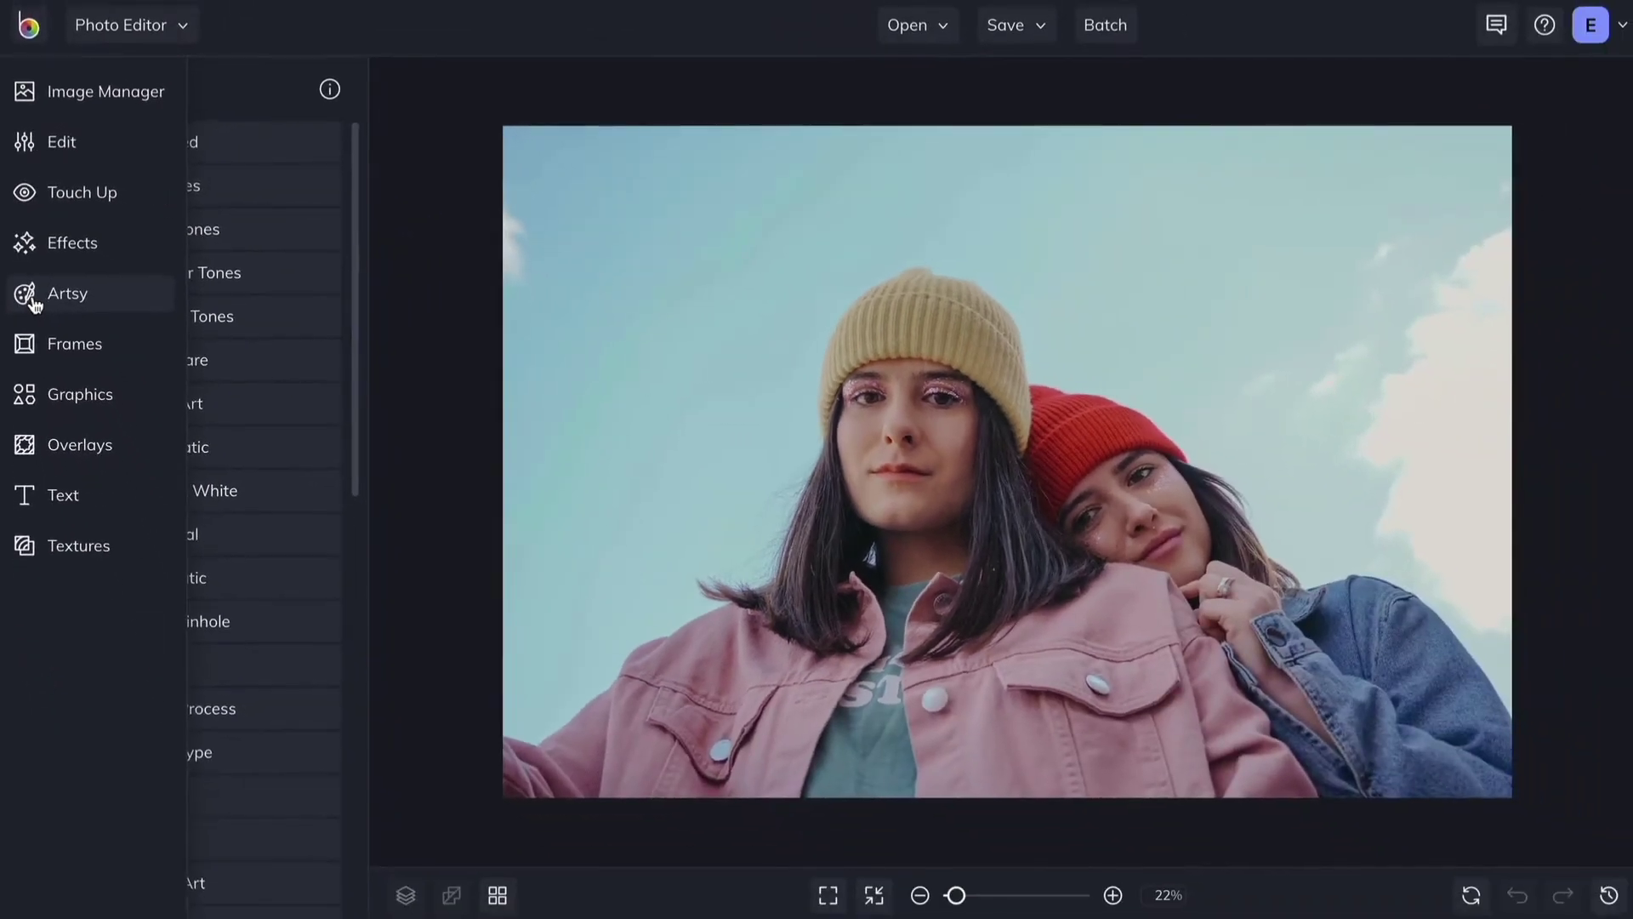
left_click(58, 362)
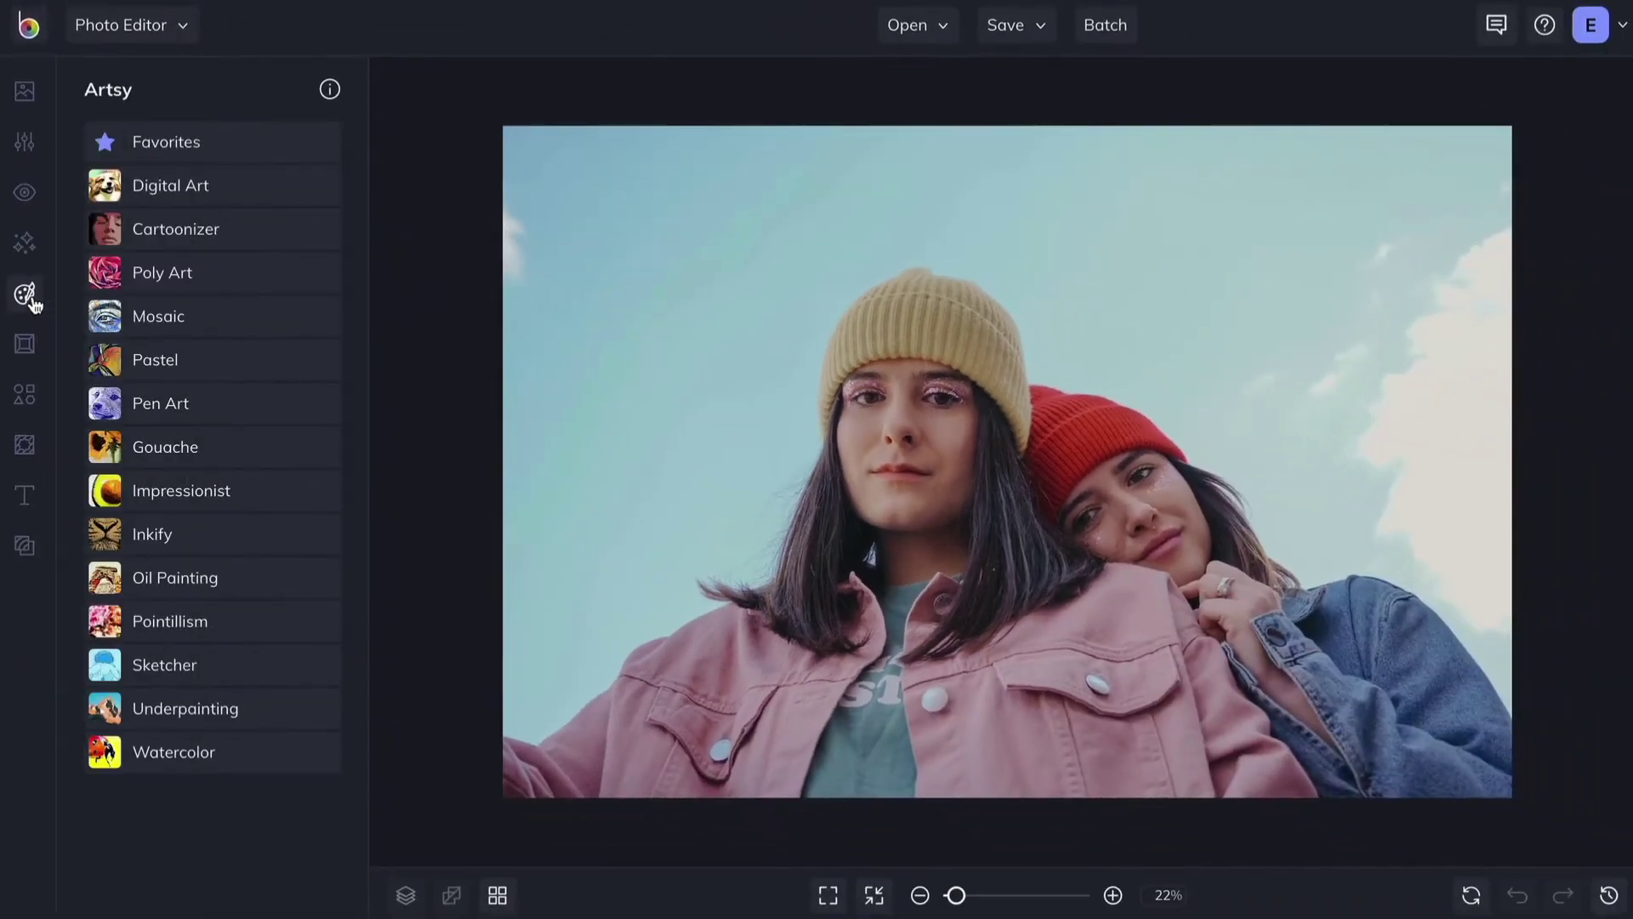
left_click(213, 201)
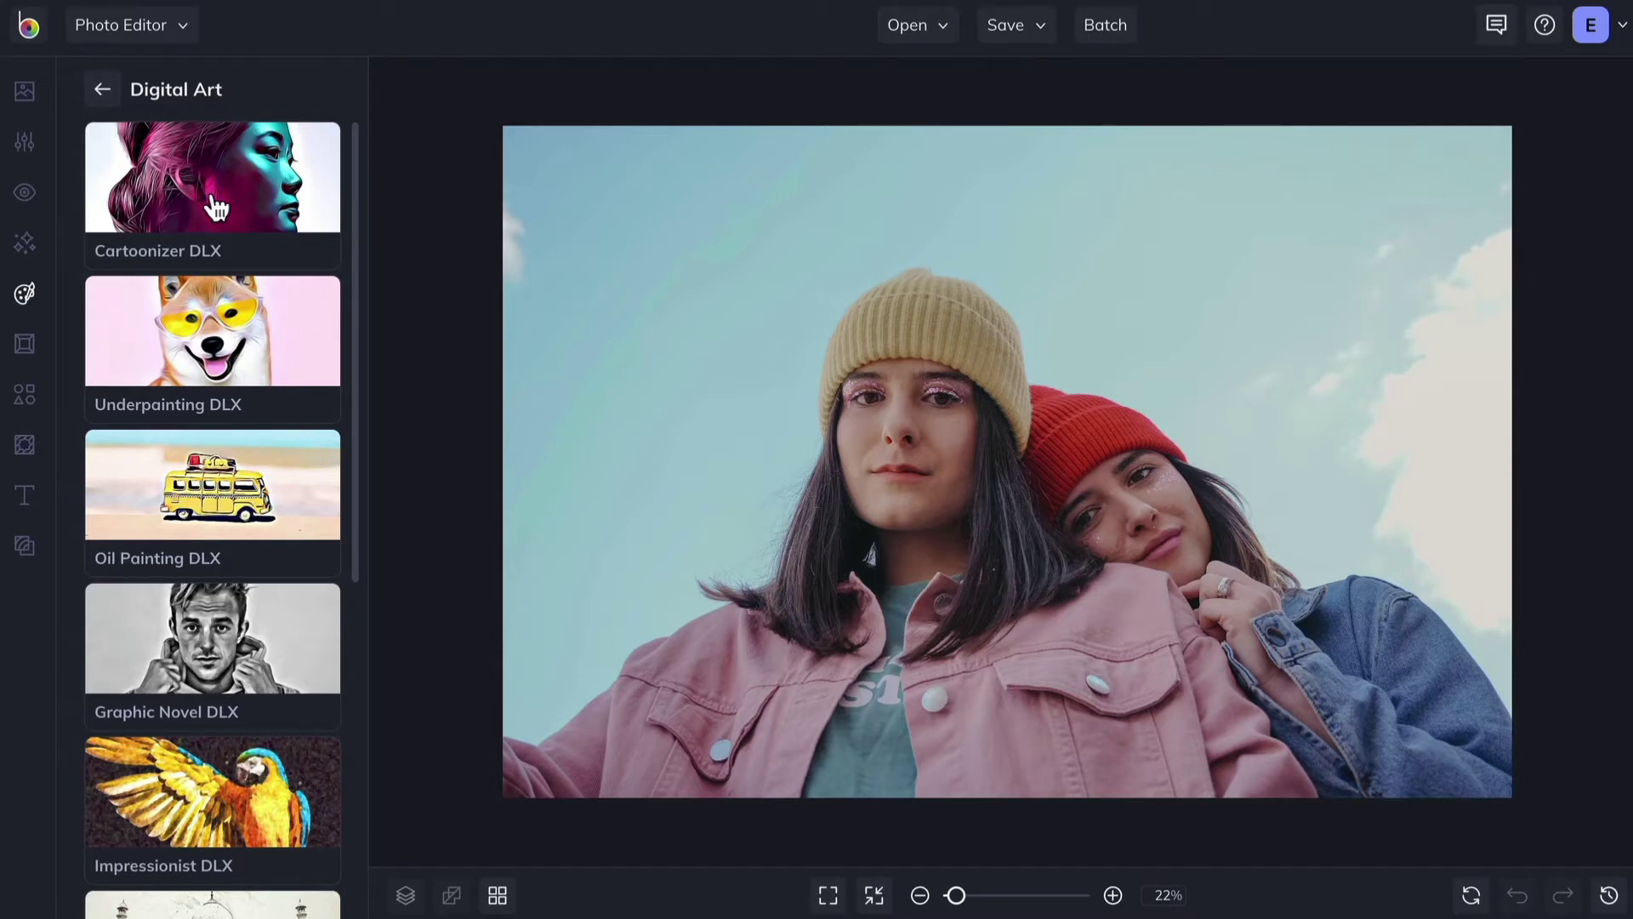
Preview Cartoonizer, Oil Painting, Watercolor and Cross Hatch DLX, then keep Cartoonizer DLX at slightly lower intensity.
left_click(213, 201)
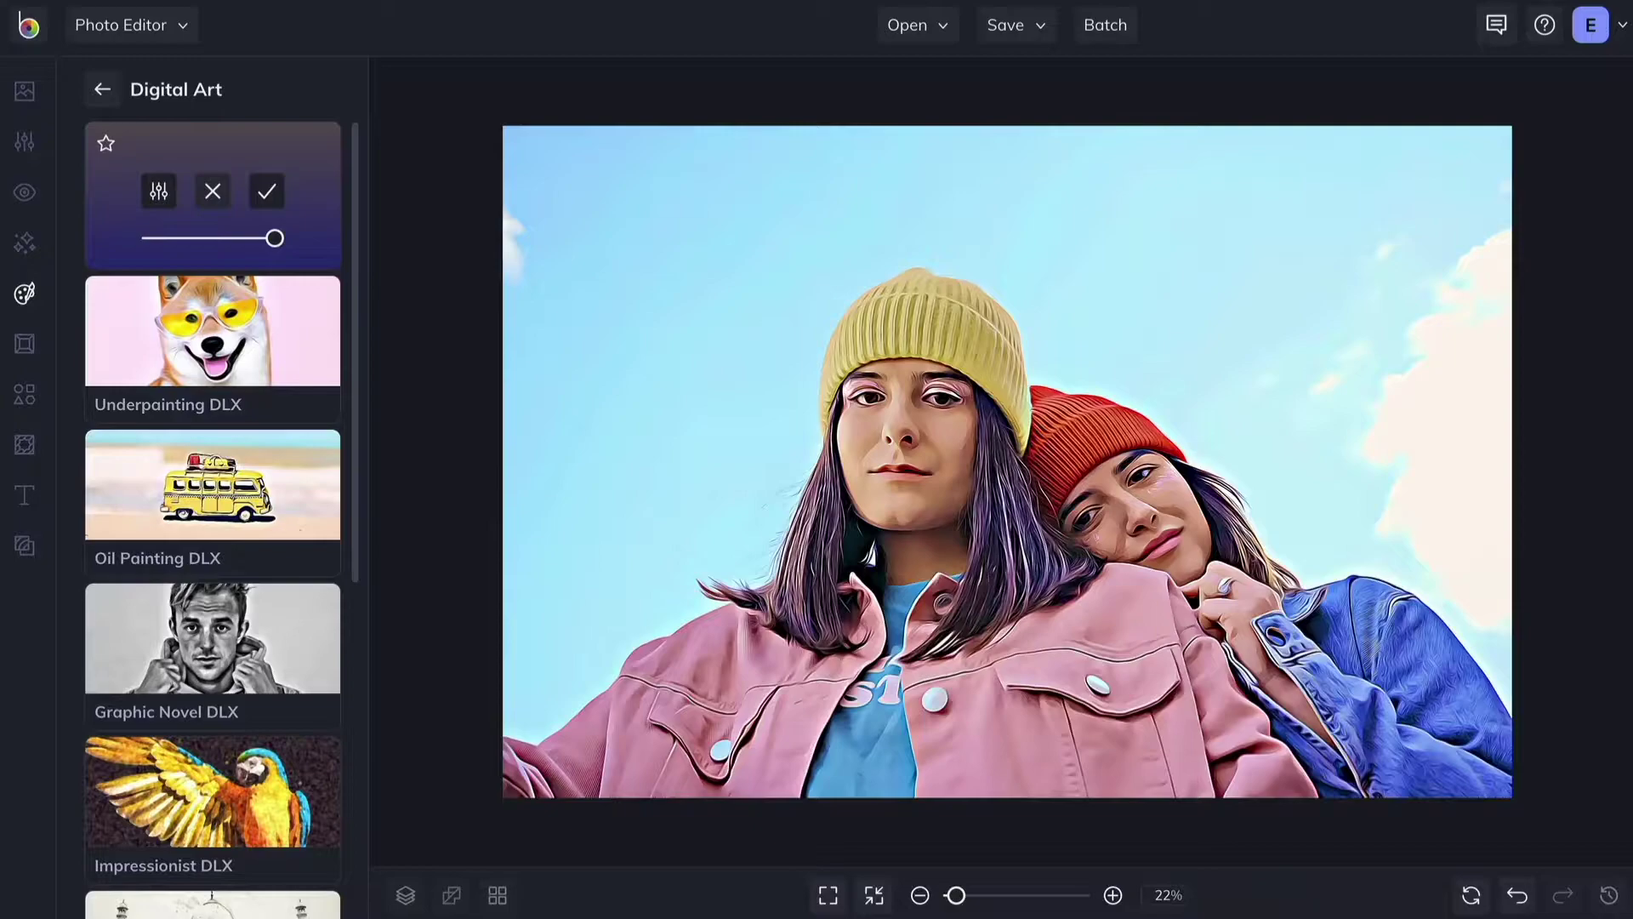
left_click(267, 506)
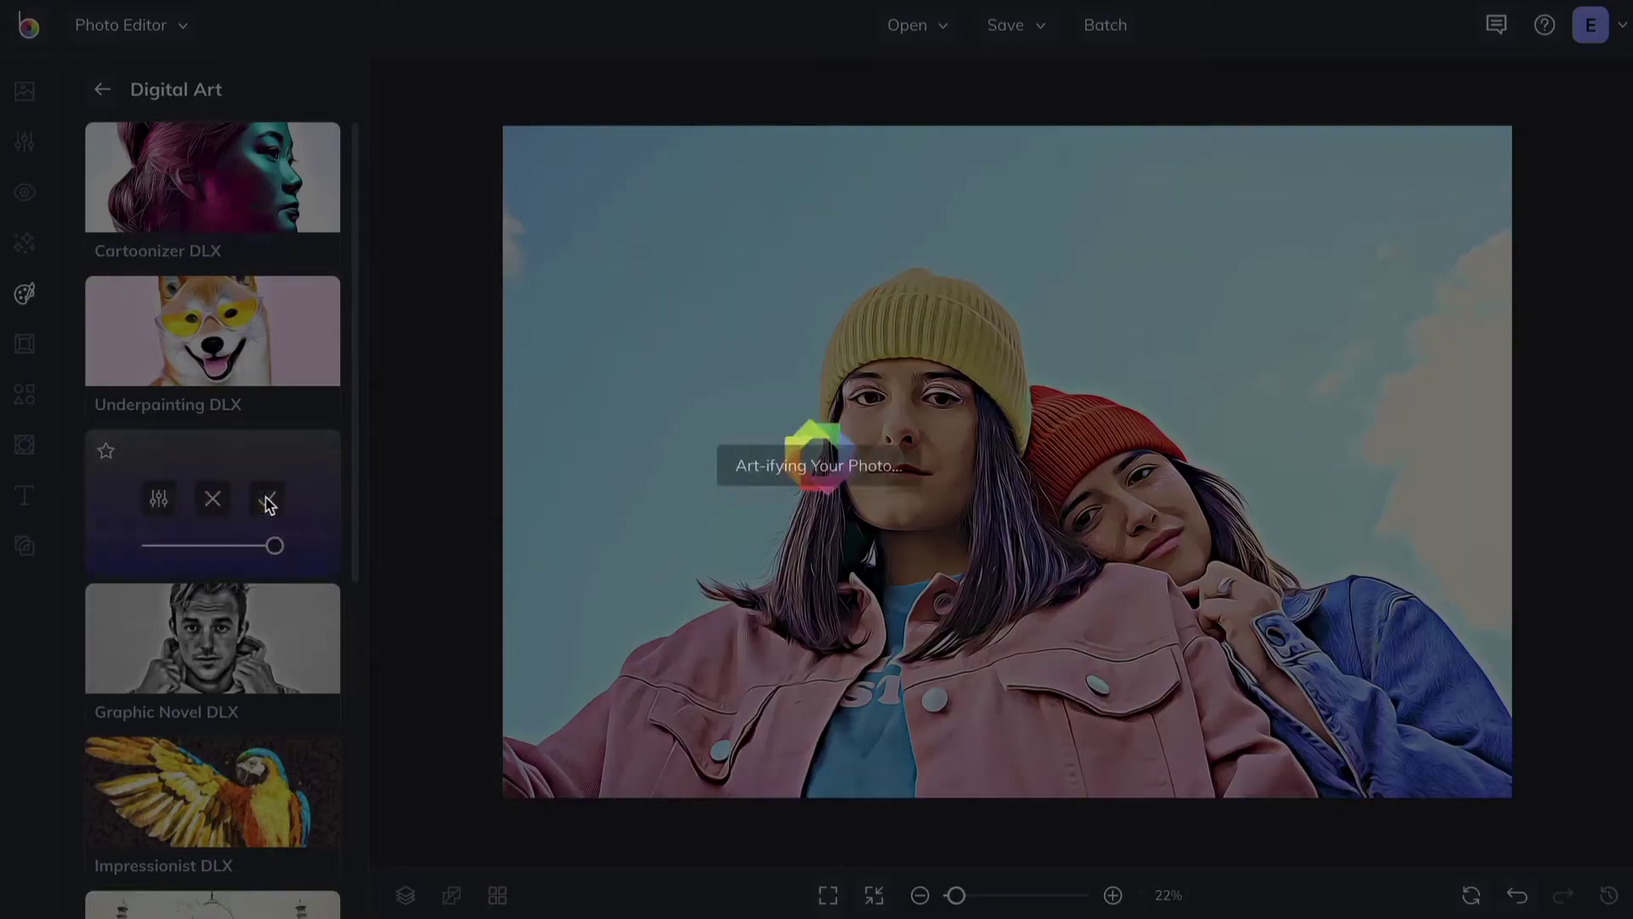
scroll(265, 507, "down", 5)
left_click(263, 574)
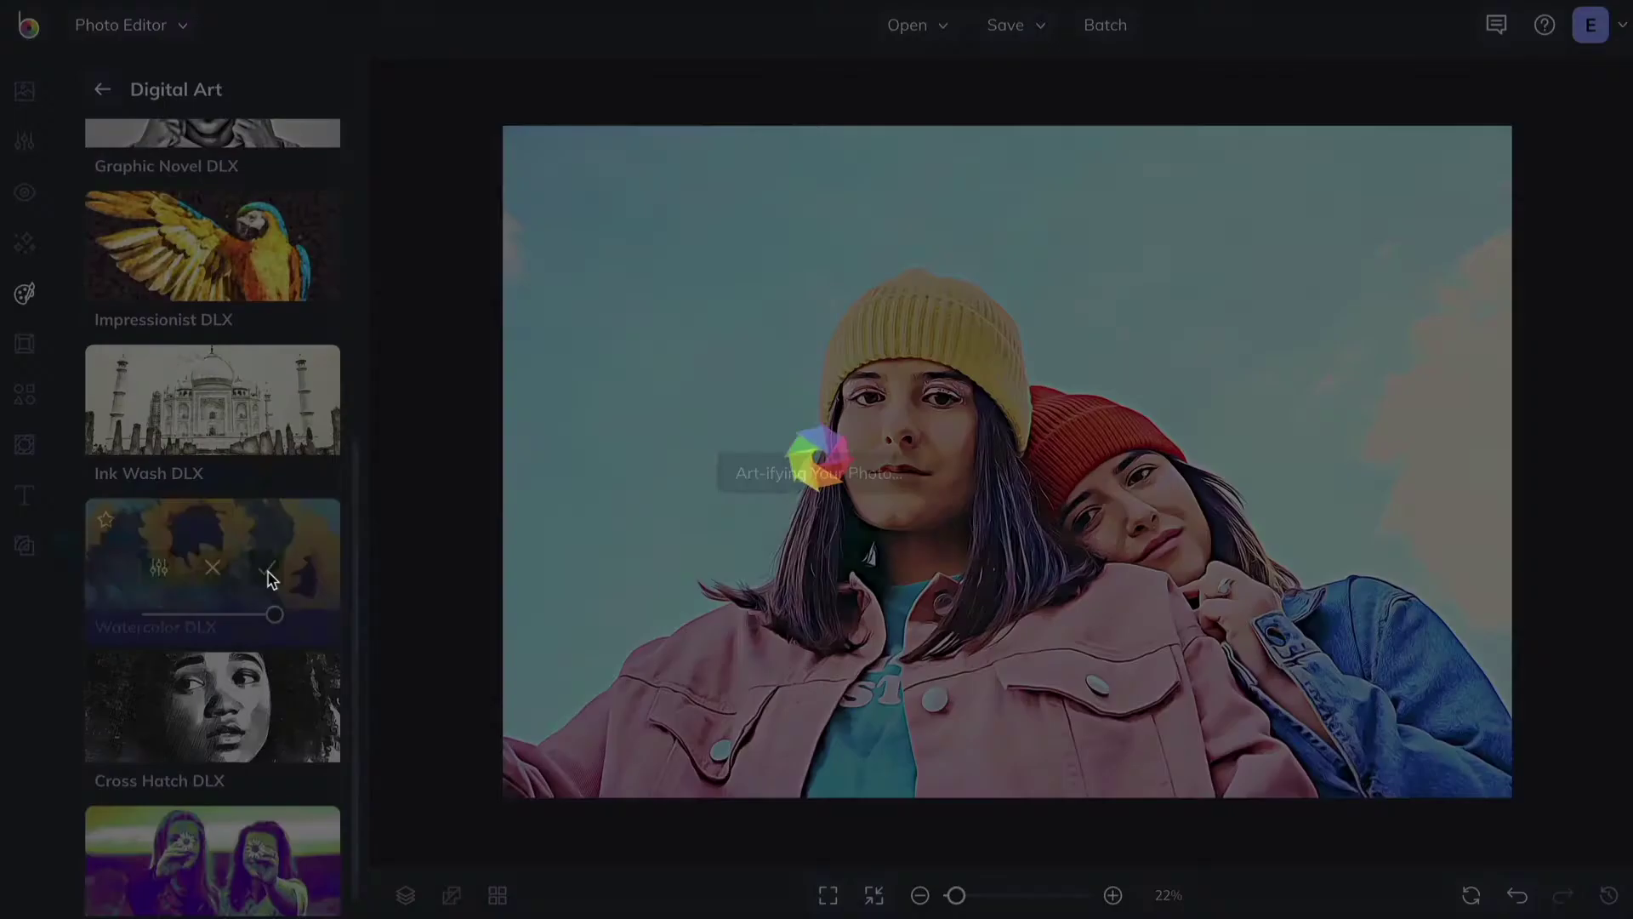
left_click(265, 718)
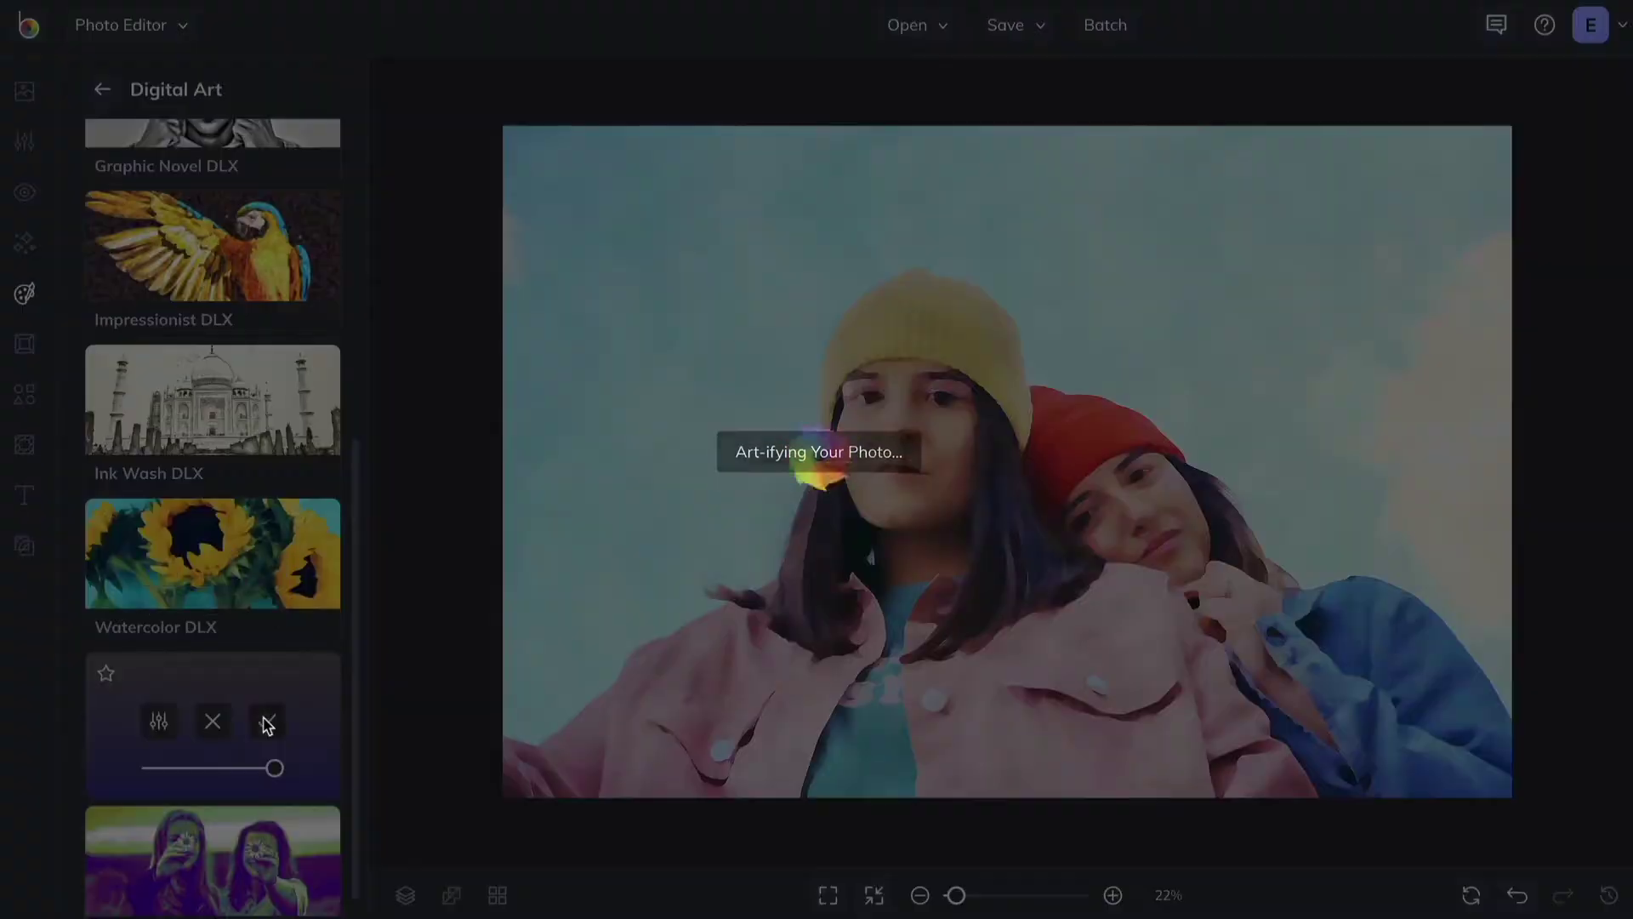
scroll(266, 725, "up", 6)
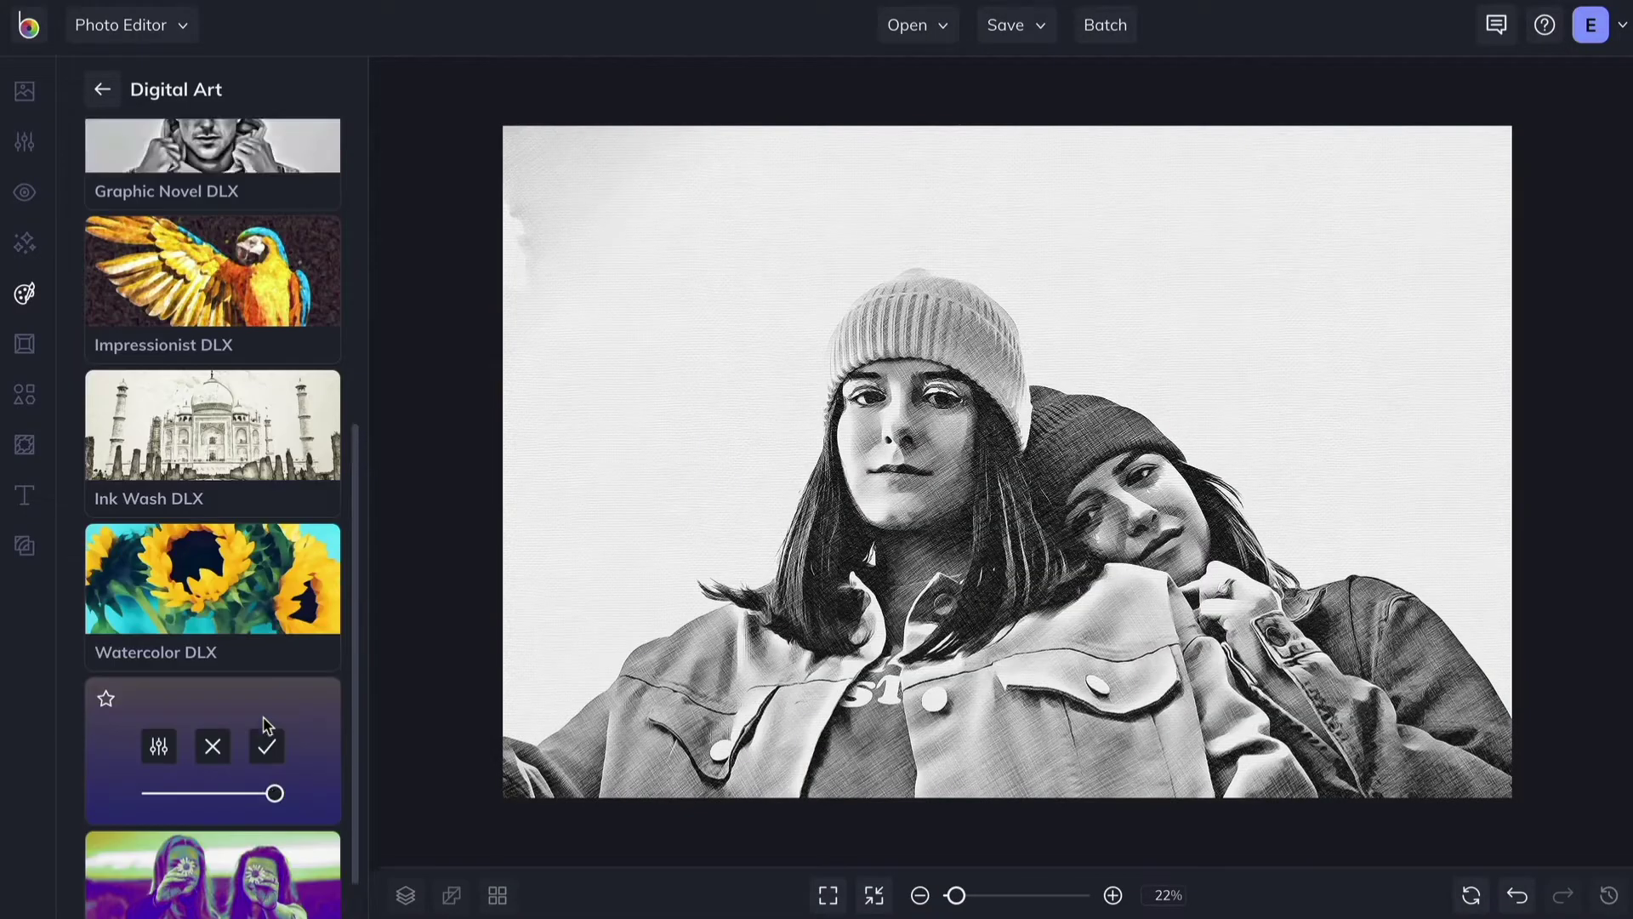
left_click(265, 191)
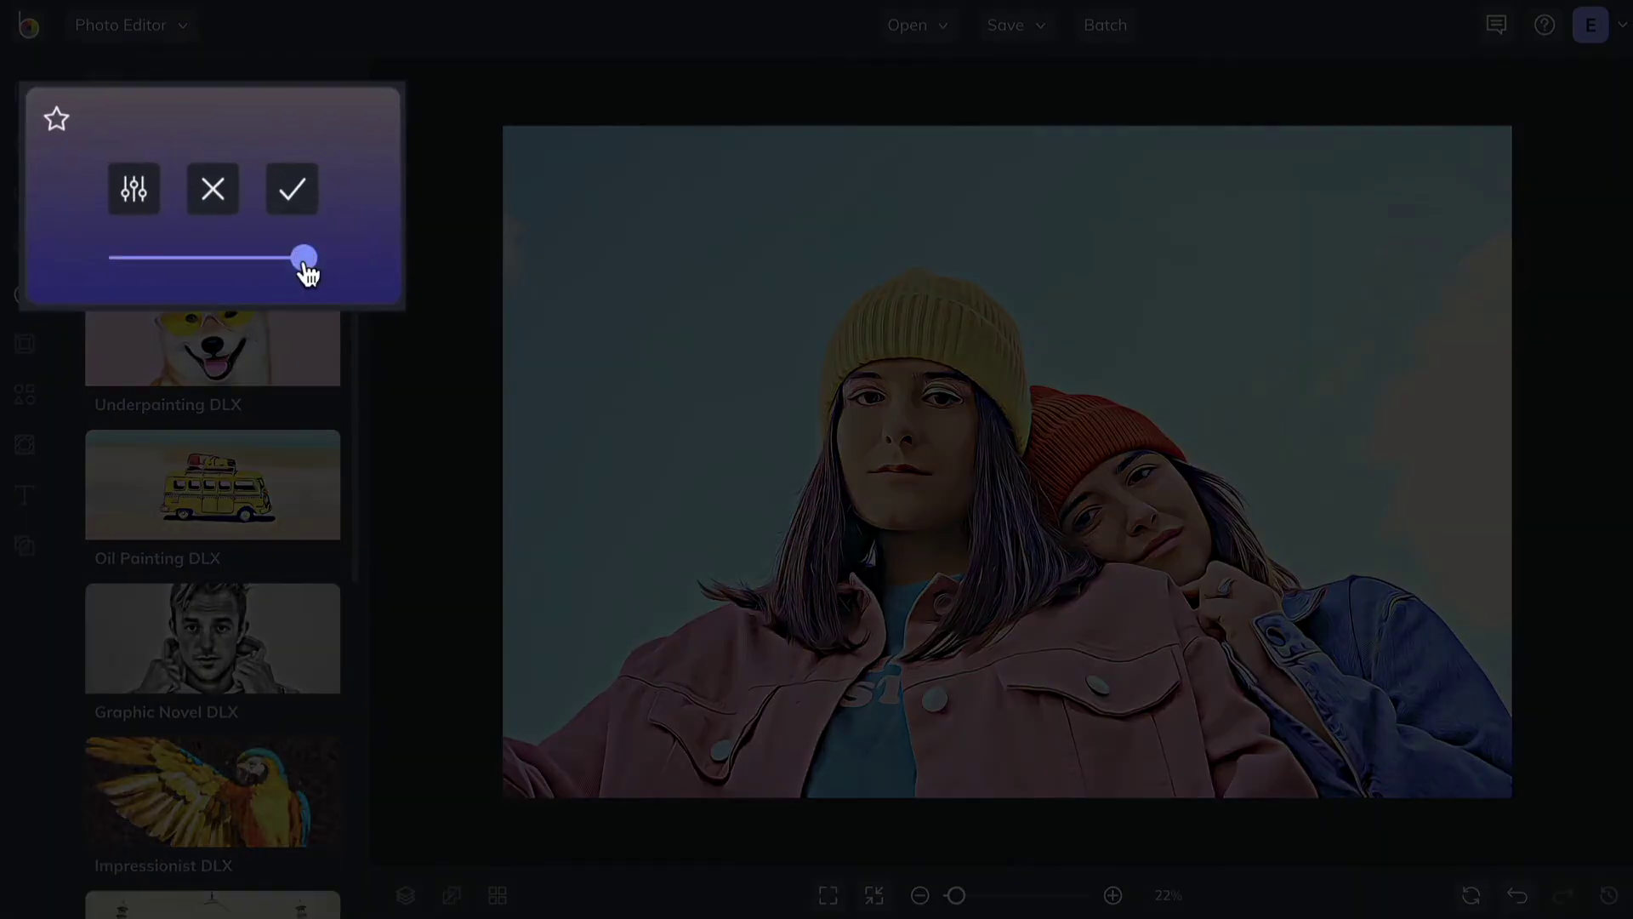
mouse_move(283, 239)
left_mouse_down()
mouse_move(153, 239)
mouse_move(251, 239)
left_mouse_up()
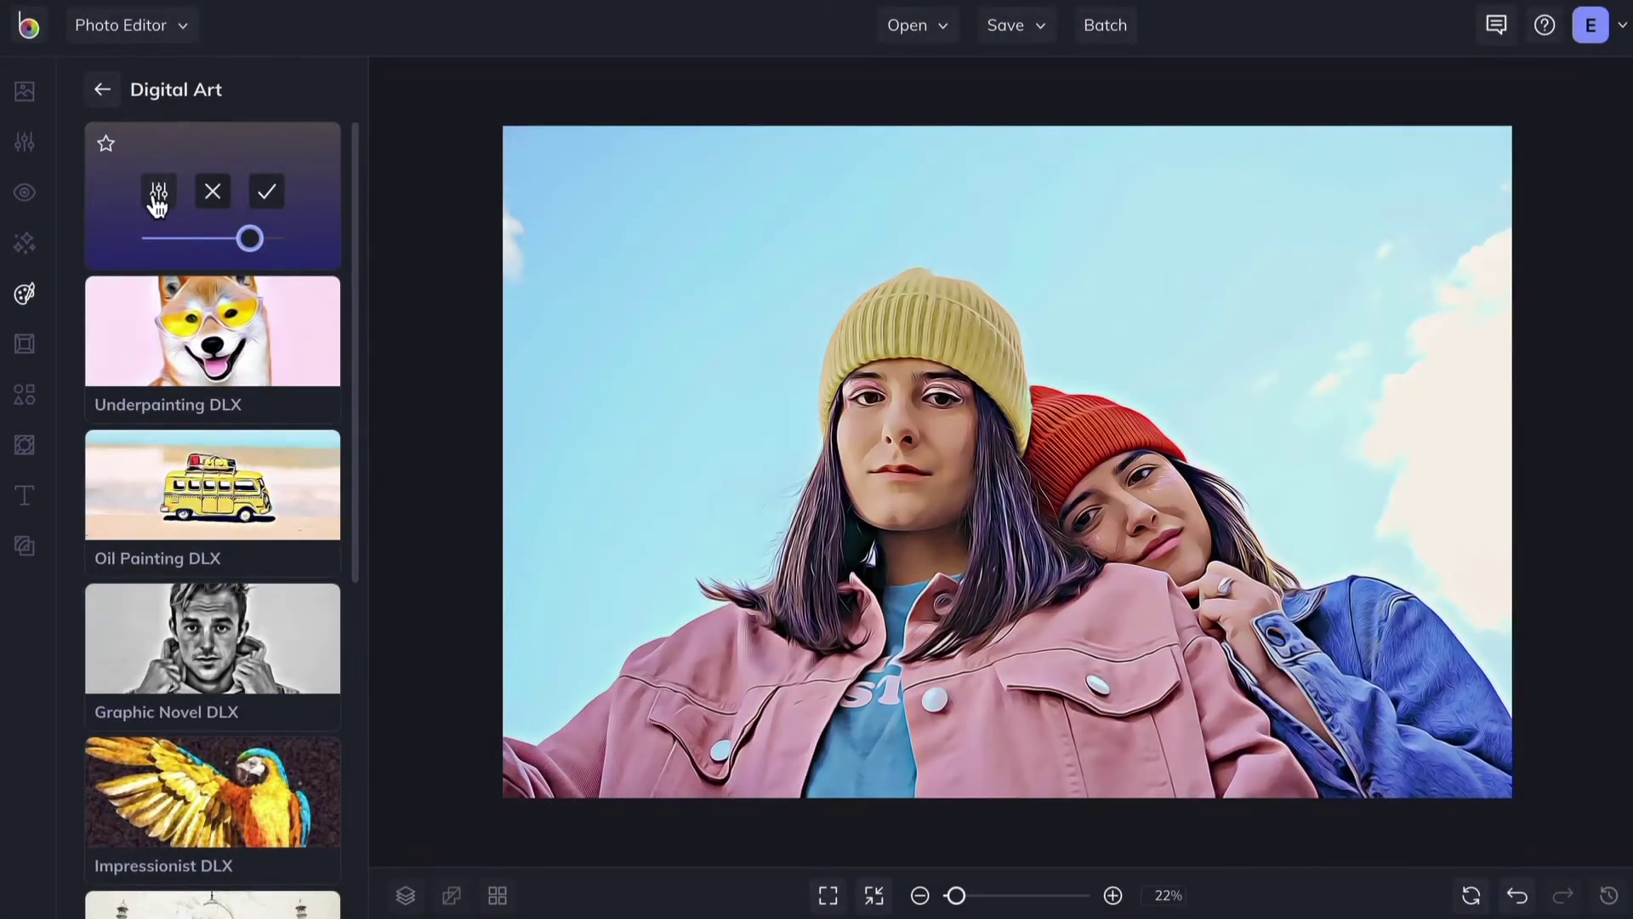
Test Cartoonizer DLX's Erase brush and subject detection, reset, then favorite it and go back to Artsy.
left_click(158, 196)
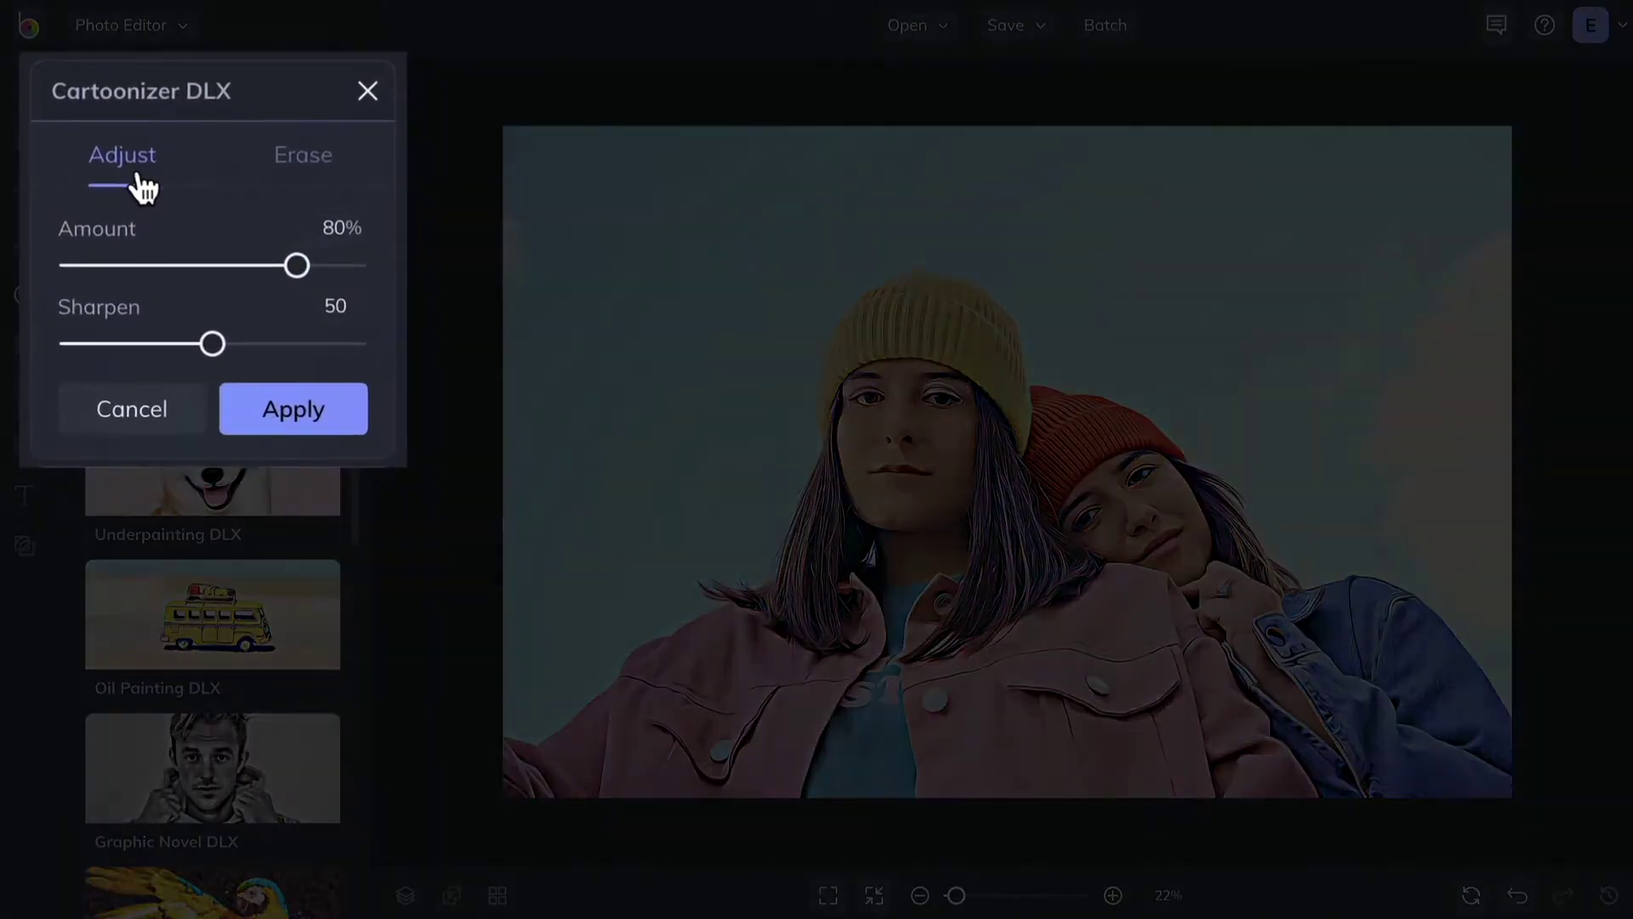
left_click(319, 183)
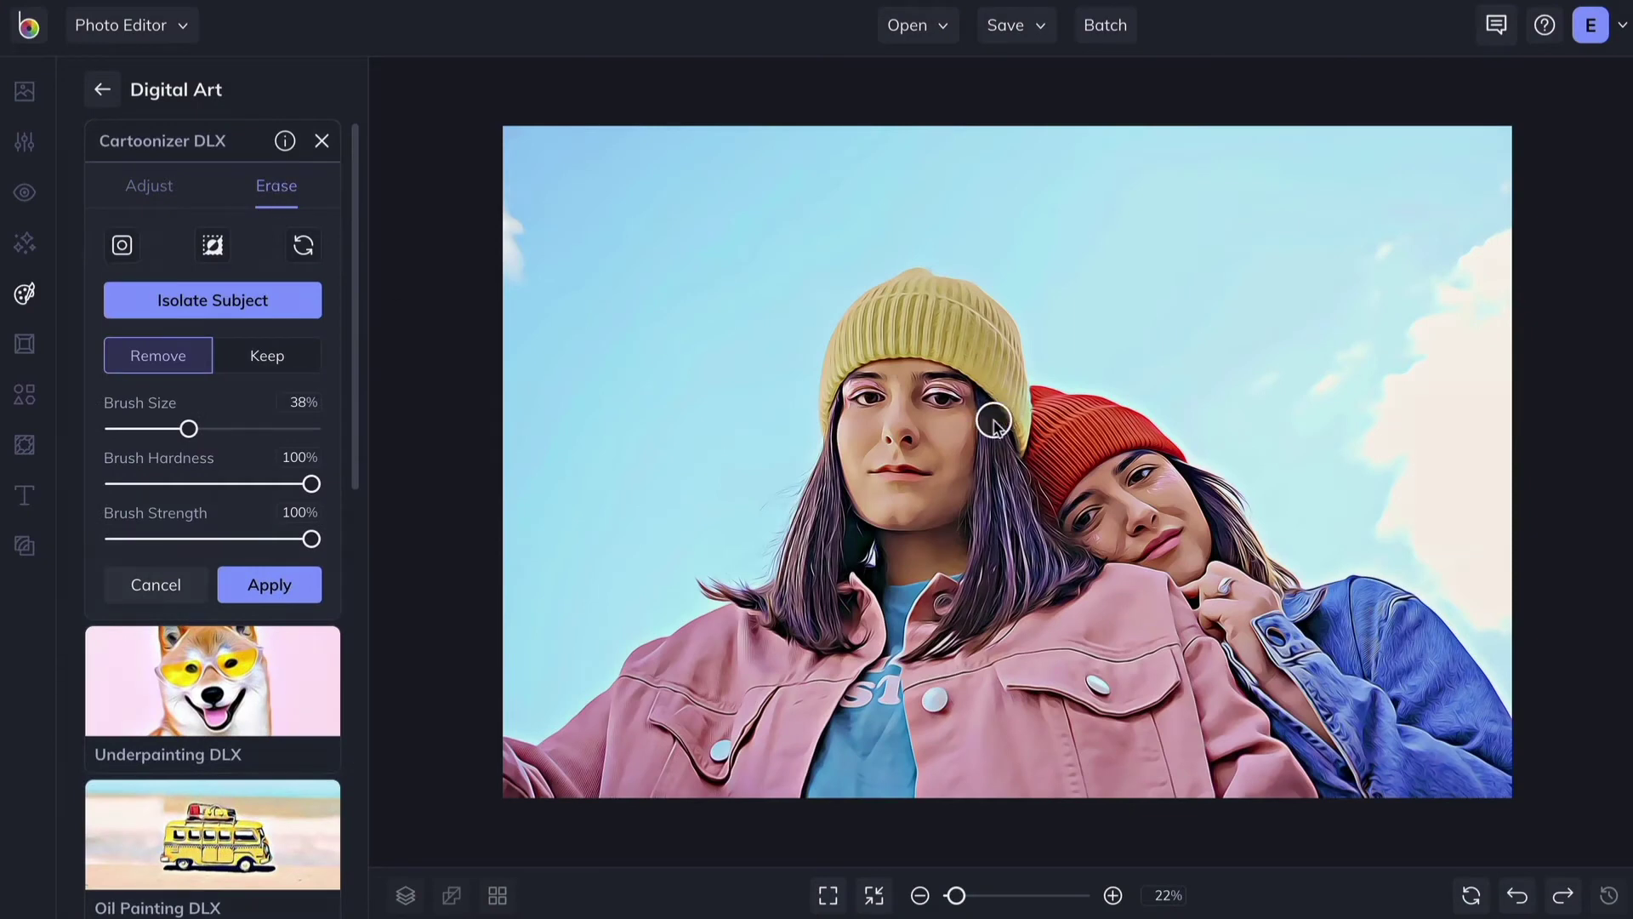
mouse_move(947, 629)
left_mouse_down()
mouse_move(1003, 496)
mouse_move(1057, 572)
mouse_move(1018, 519)
left_mouse_up()
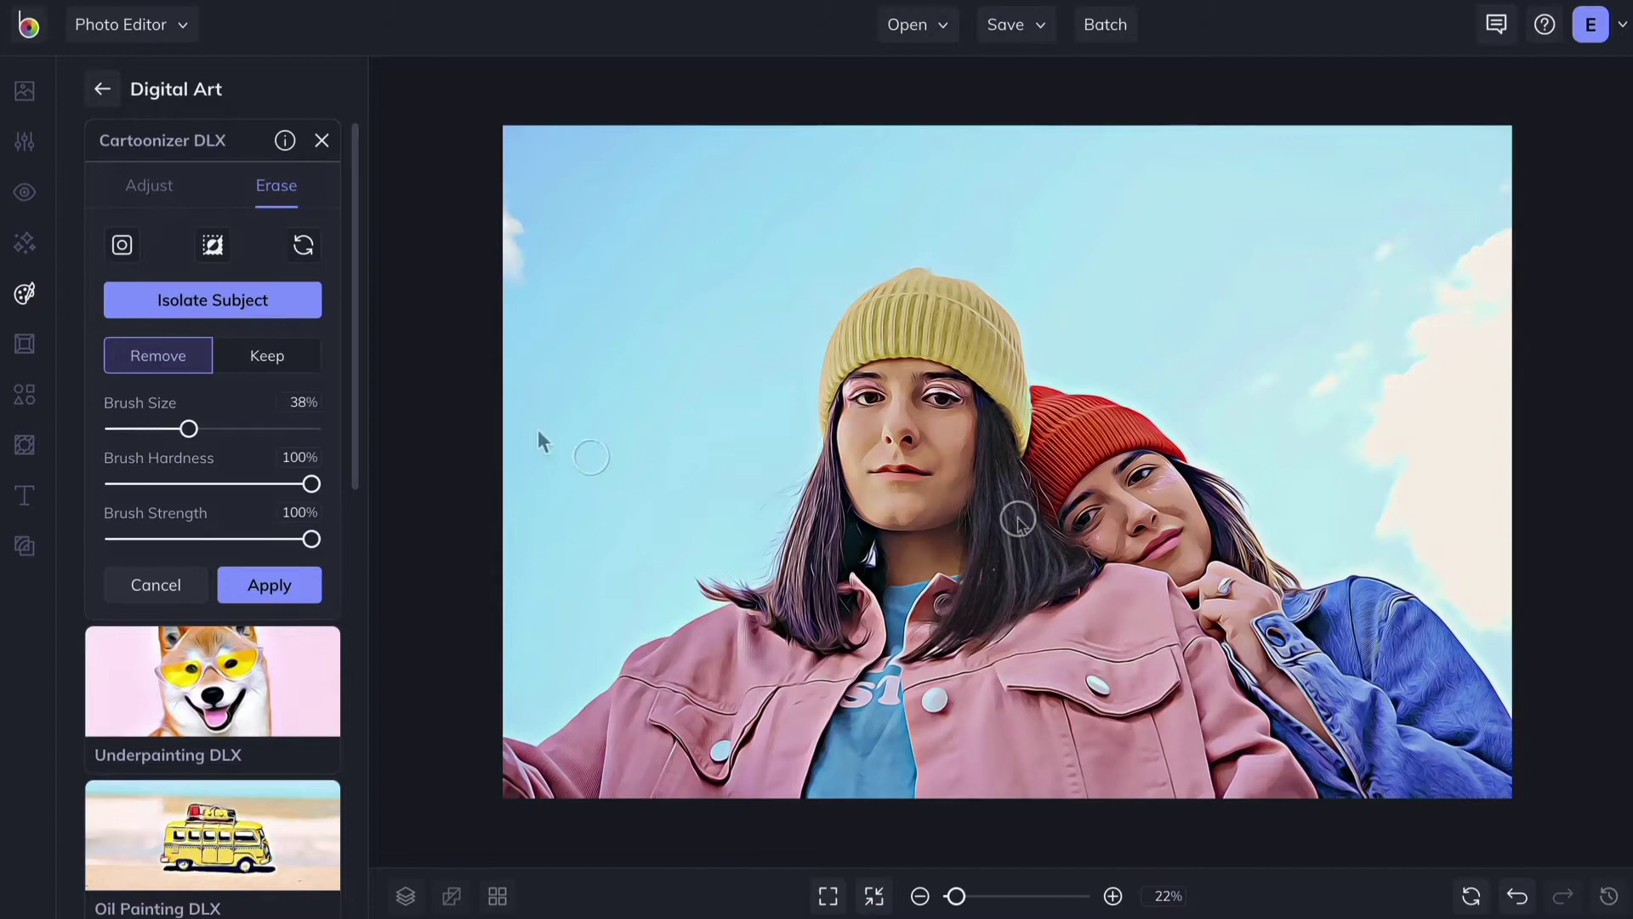
left_click(312, 253)
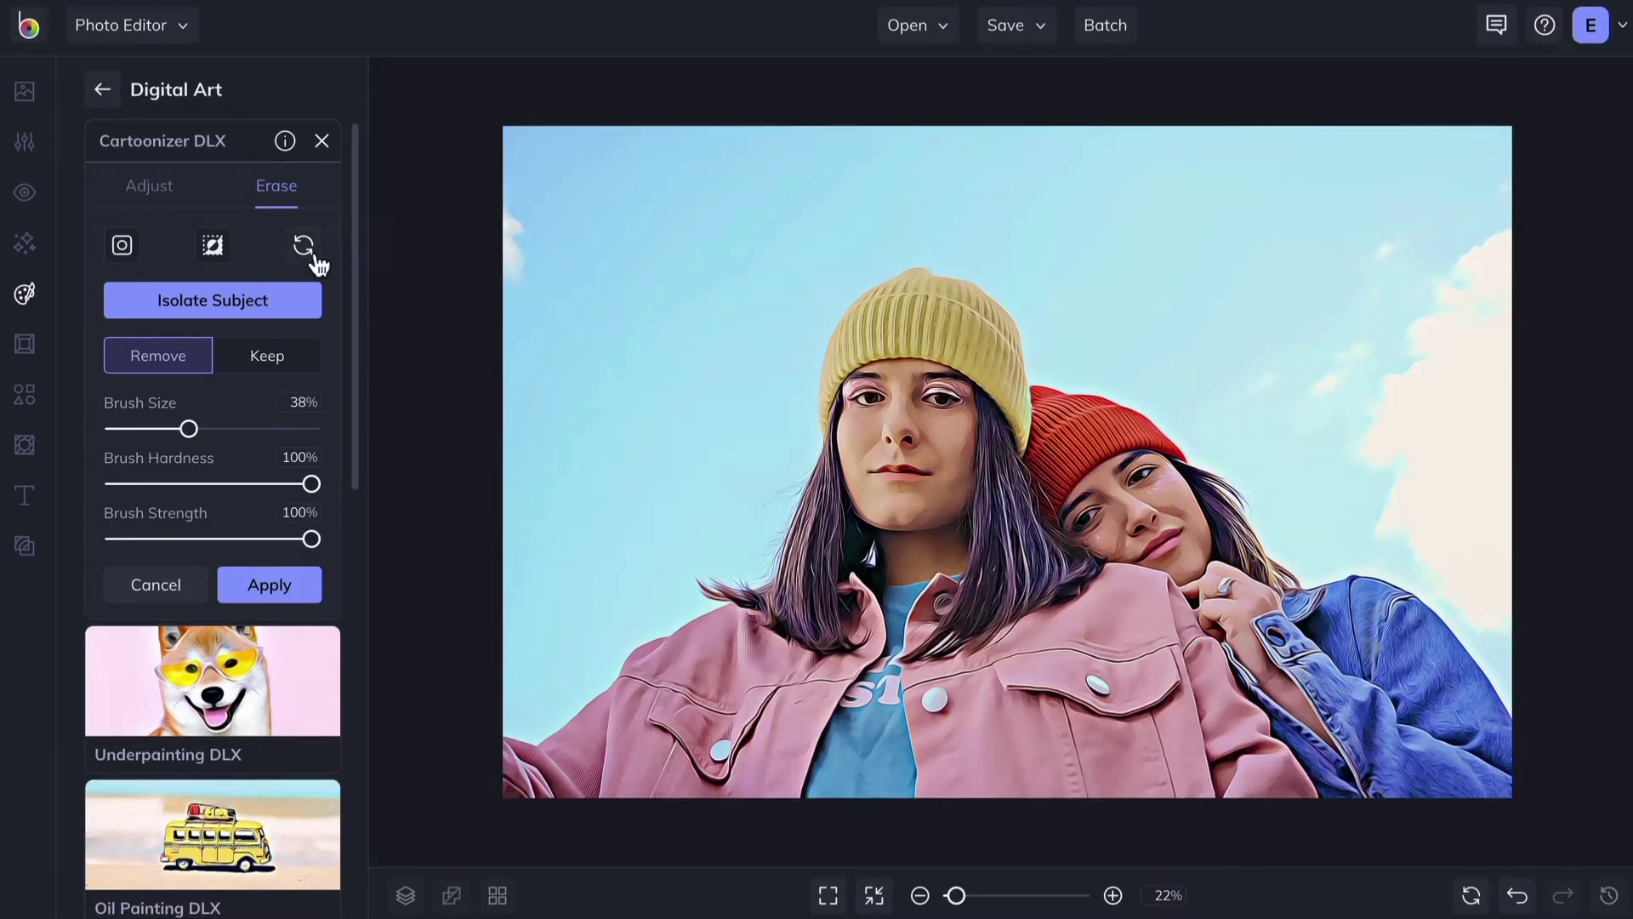
left_click(247, 301)
left_click(306, 248)
left_click(322, 141)
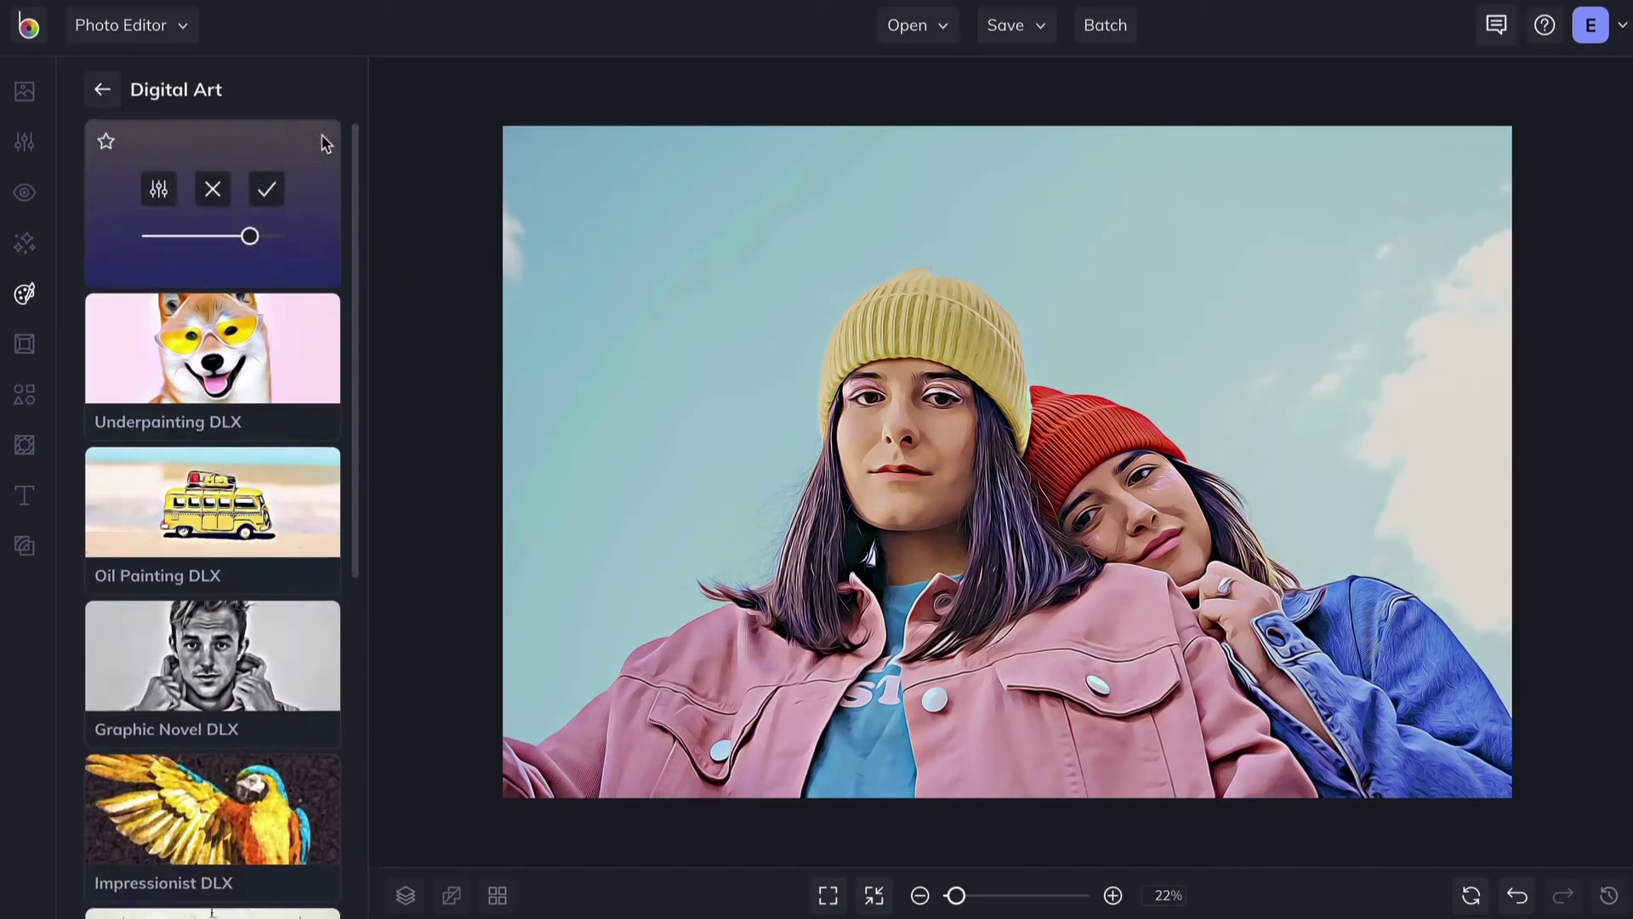
left_click(106, 142)
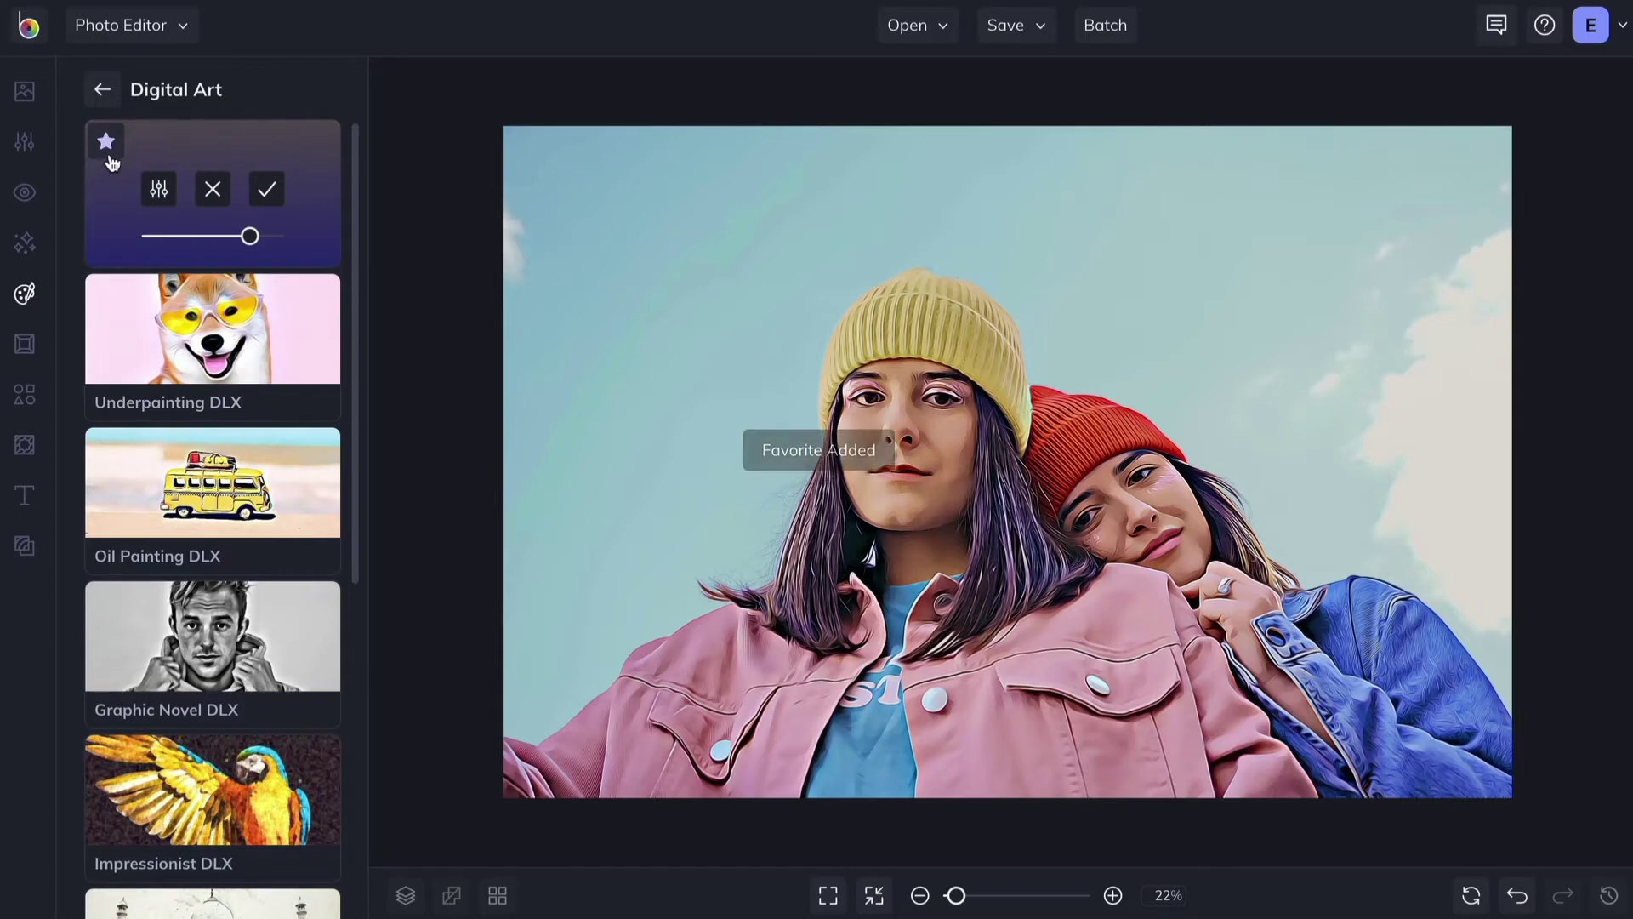
left_click(103, 92)
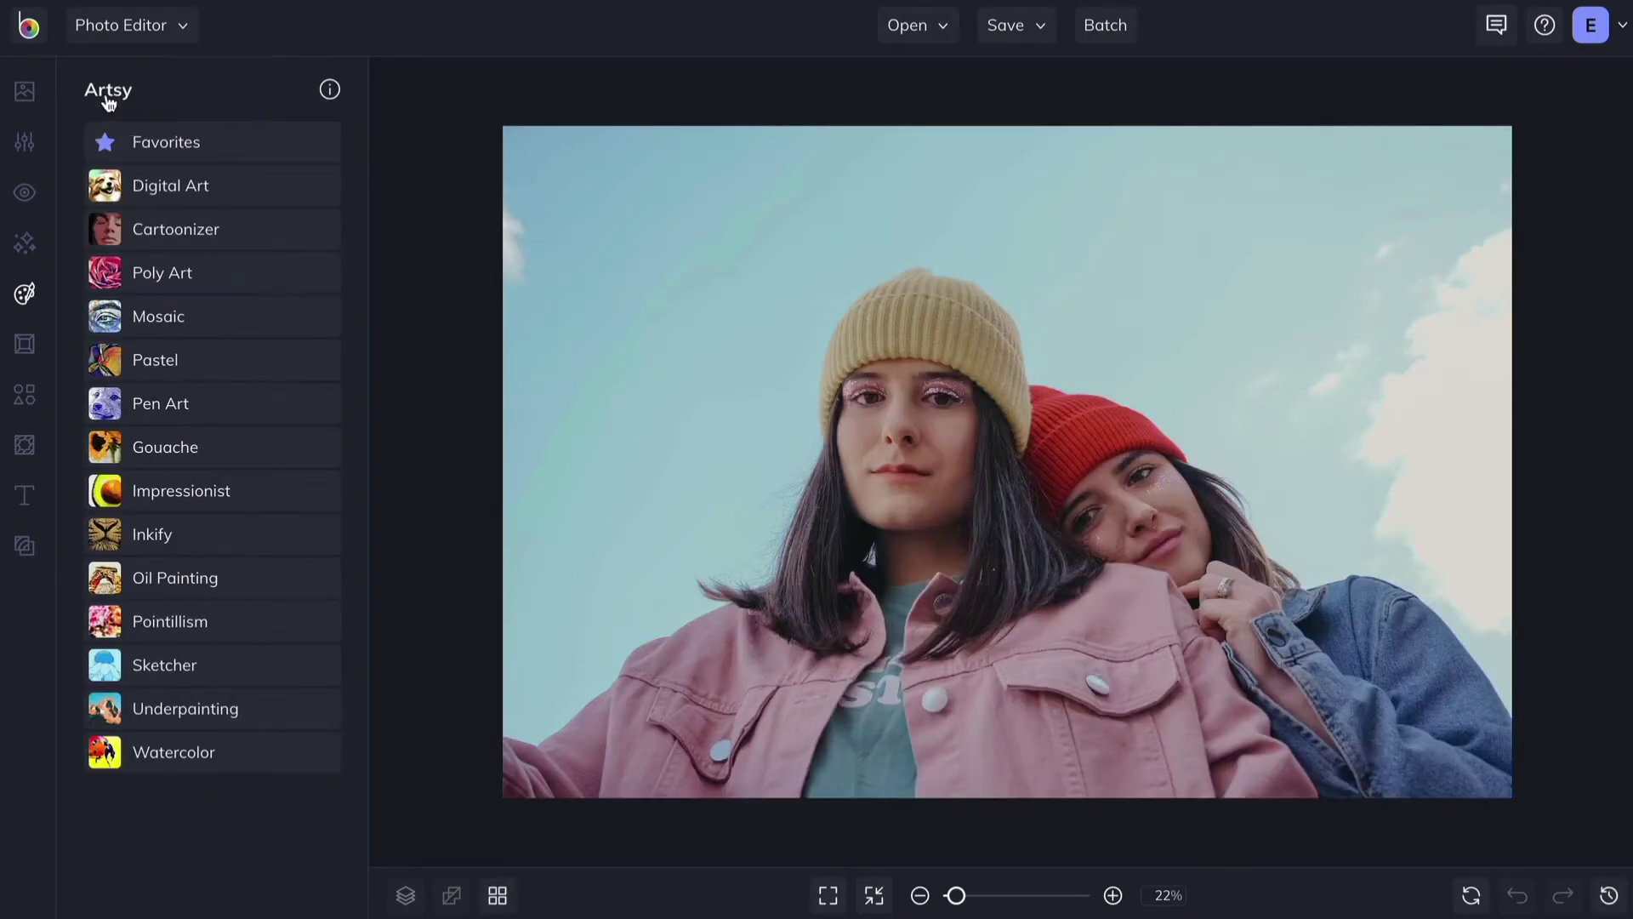
Add six photos (palms, pool villa, beach, feet in water, cactus, roses) to Batch Processing.
left_click(205, 145)
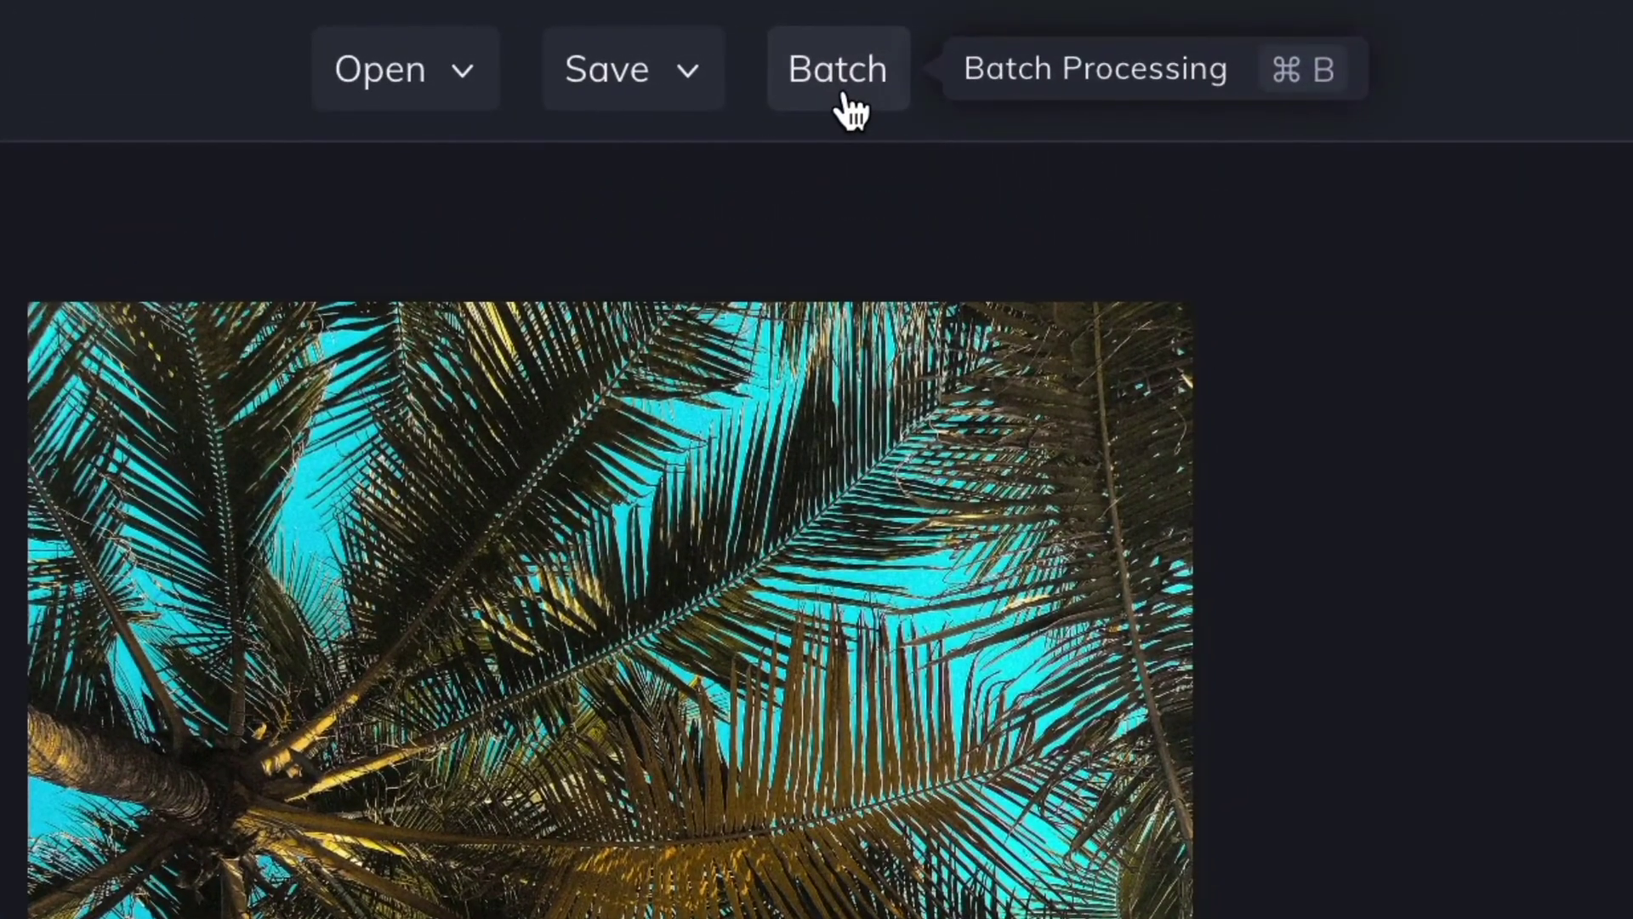
left_click(839, 73)
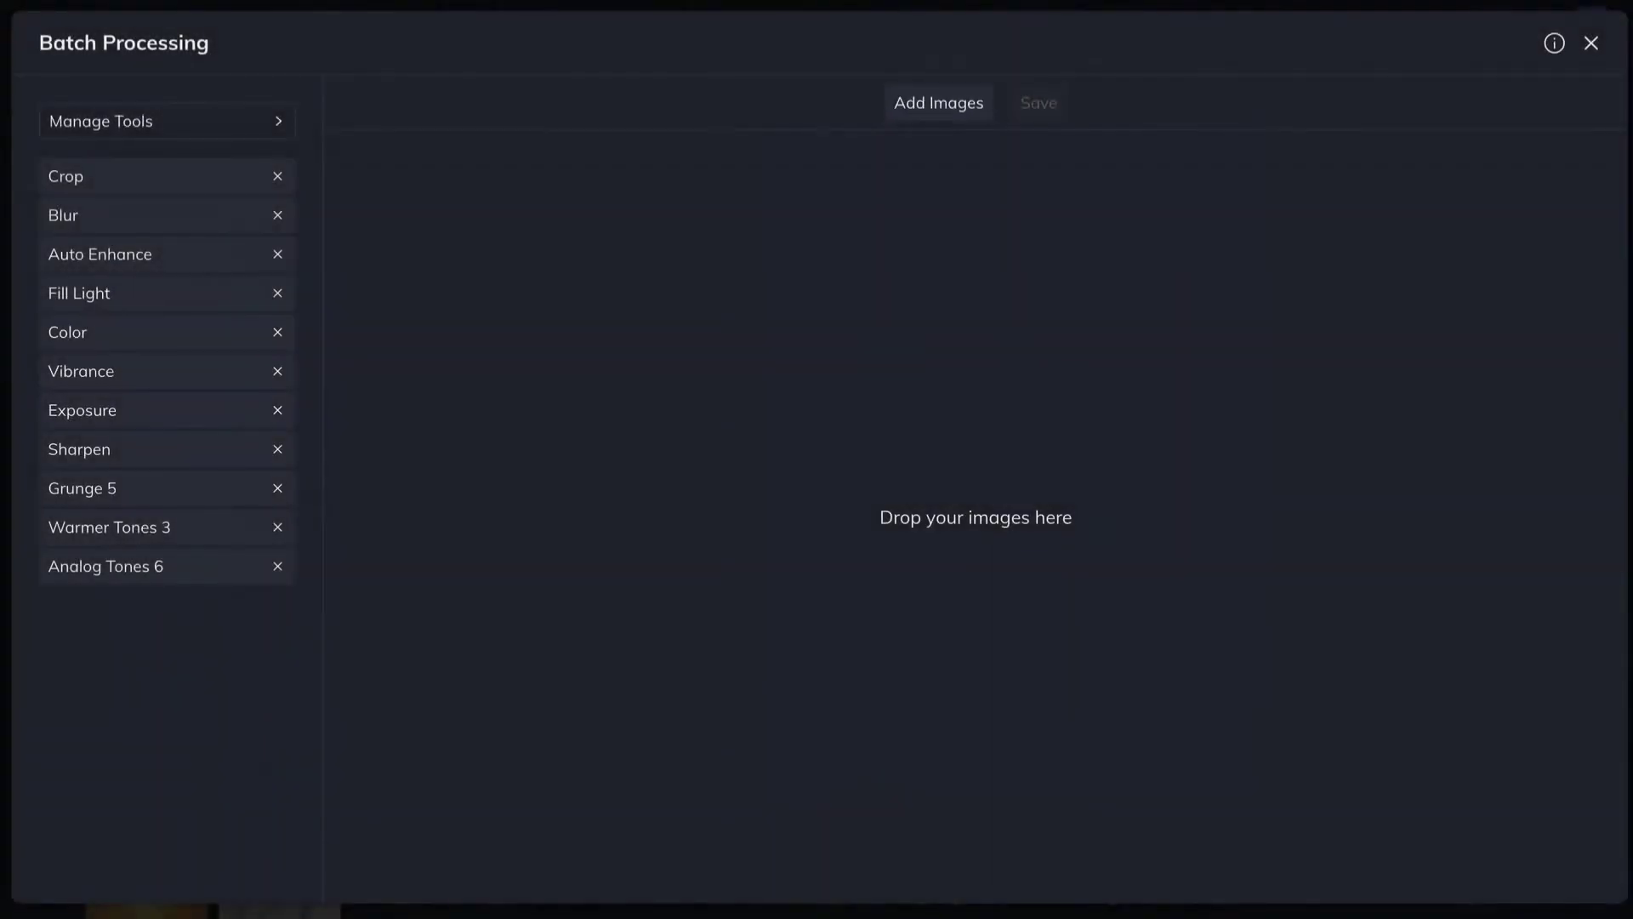
left_click_drag(663, 766, 678, 617)
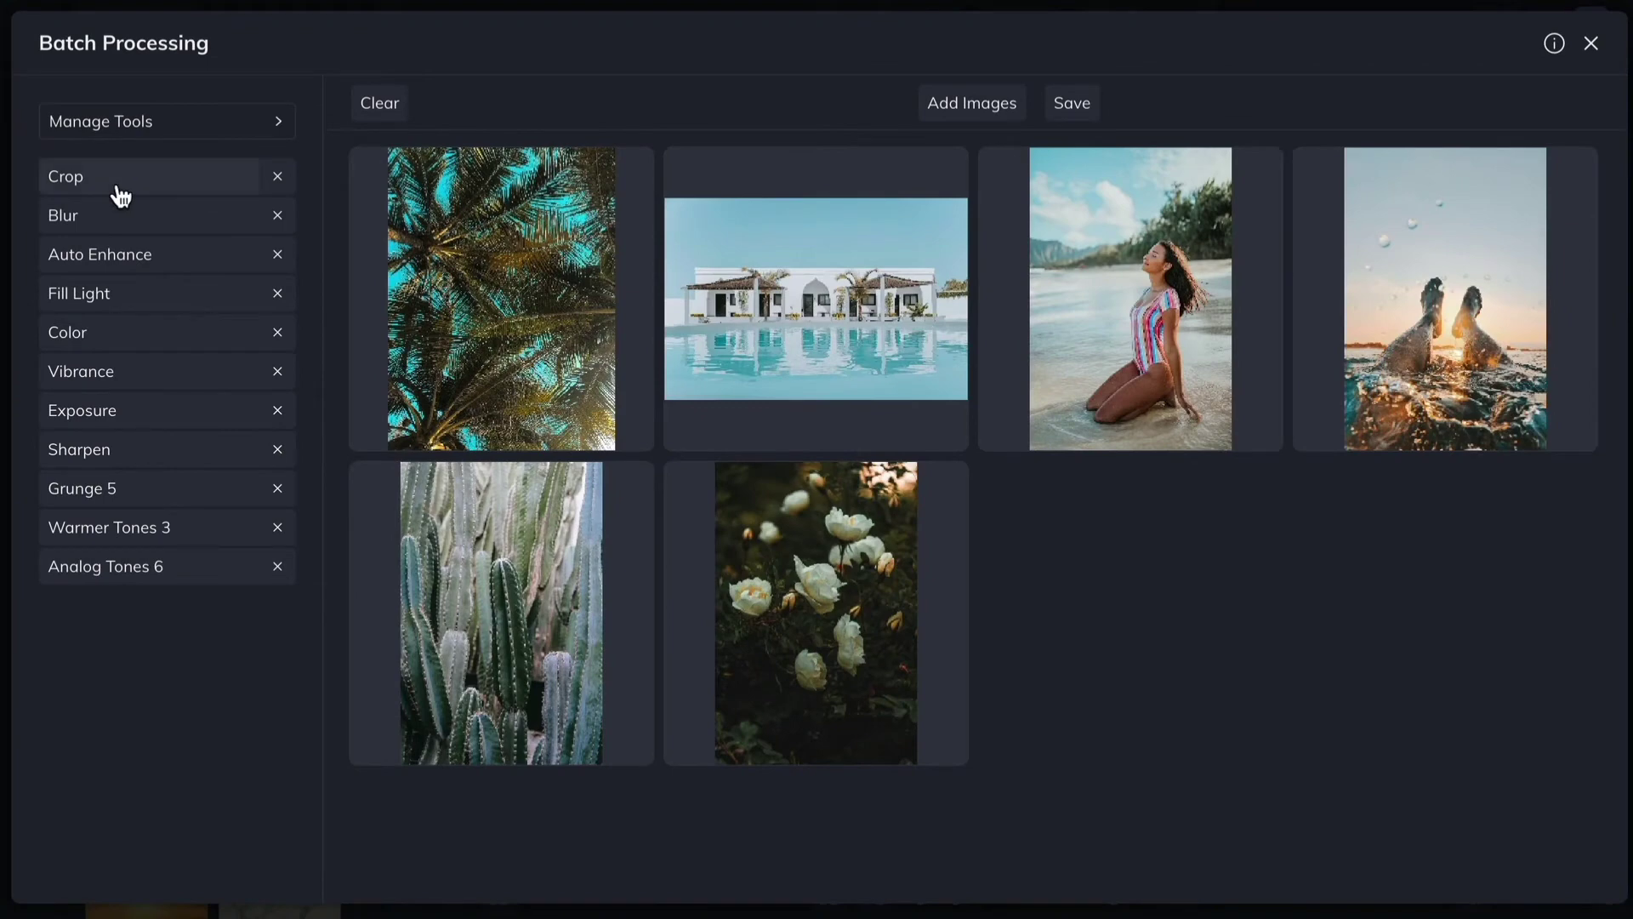
Crop all six photos to Square 1x1, nudging the rose photo's crop square upward.
left_click(122, 195)
left_click(252, 201)
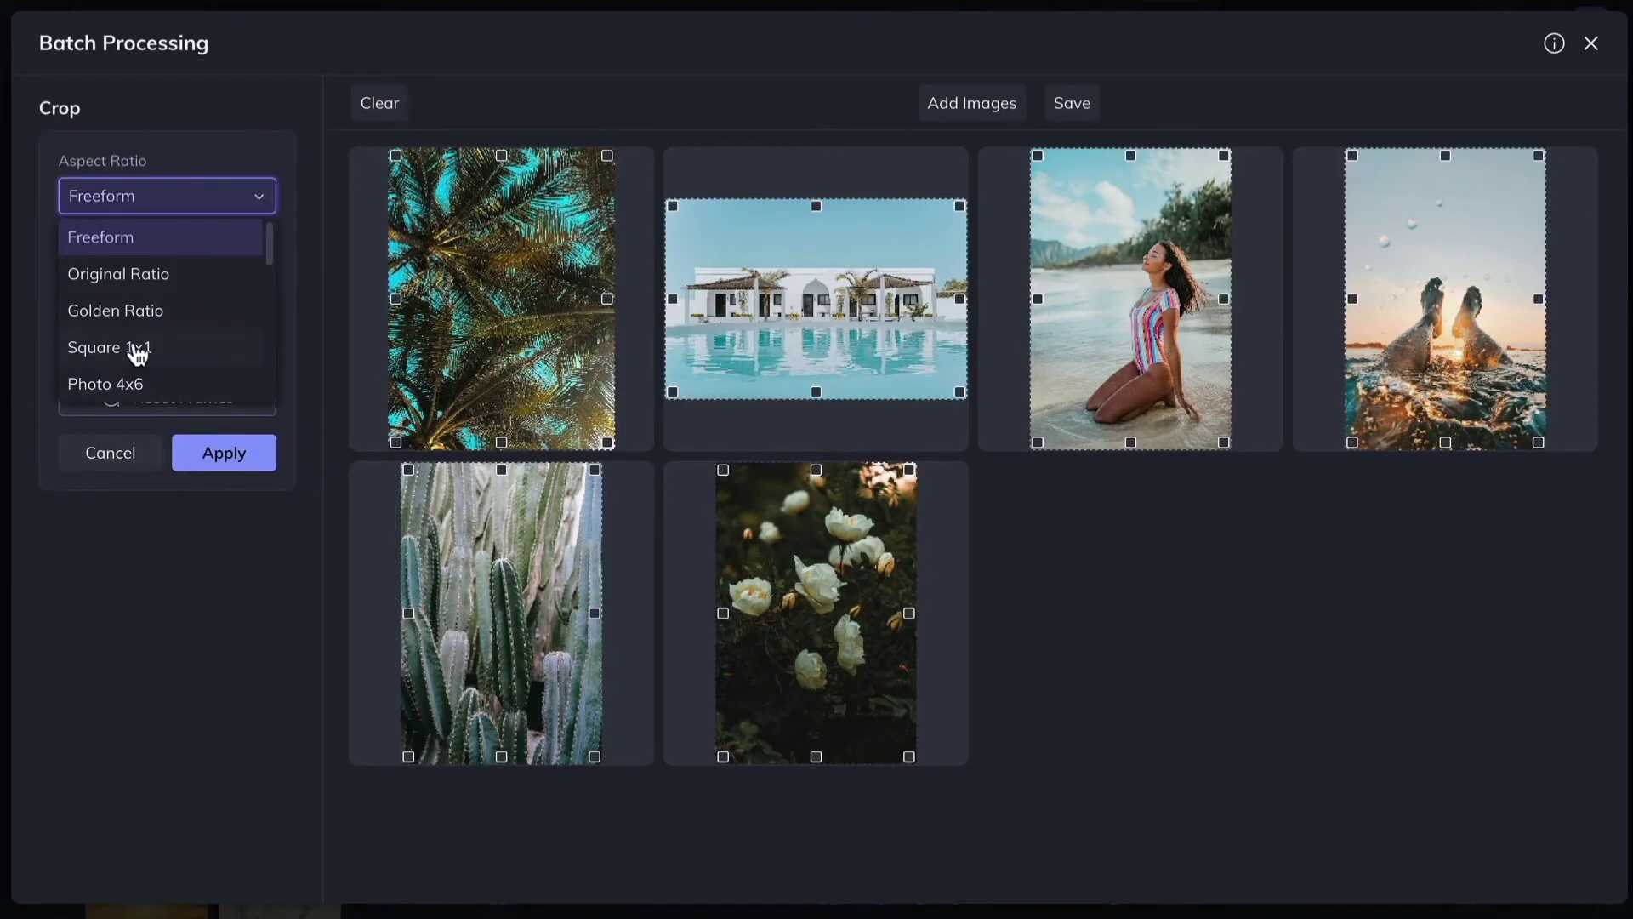
left_click(136, 348)
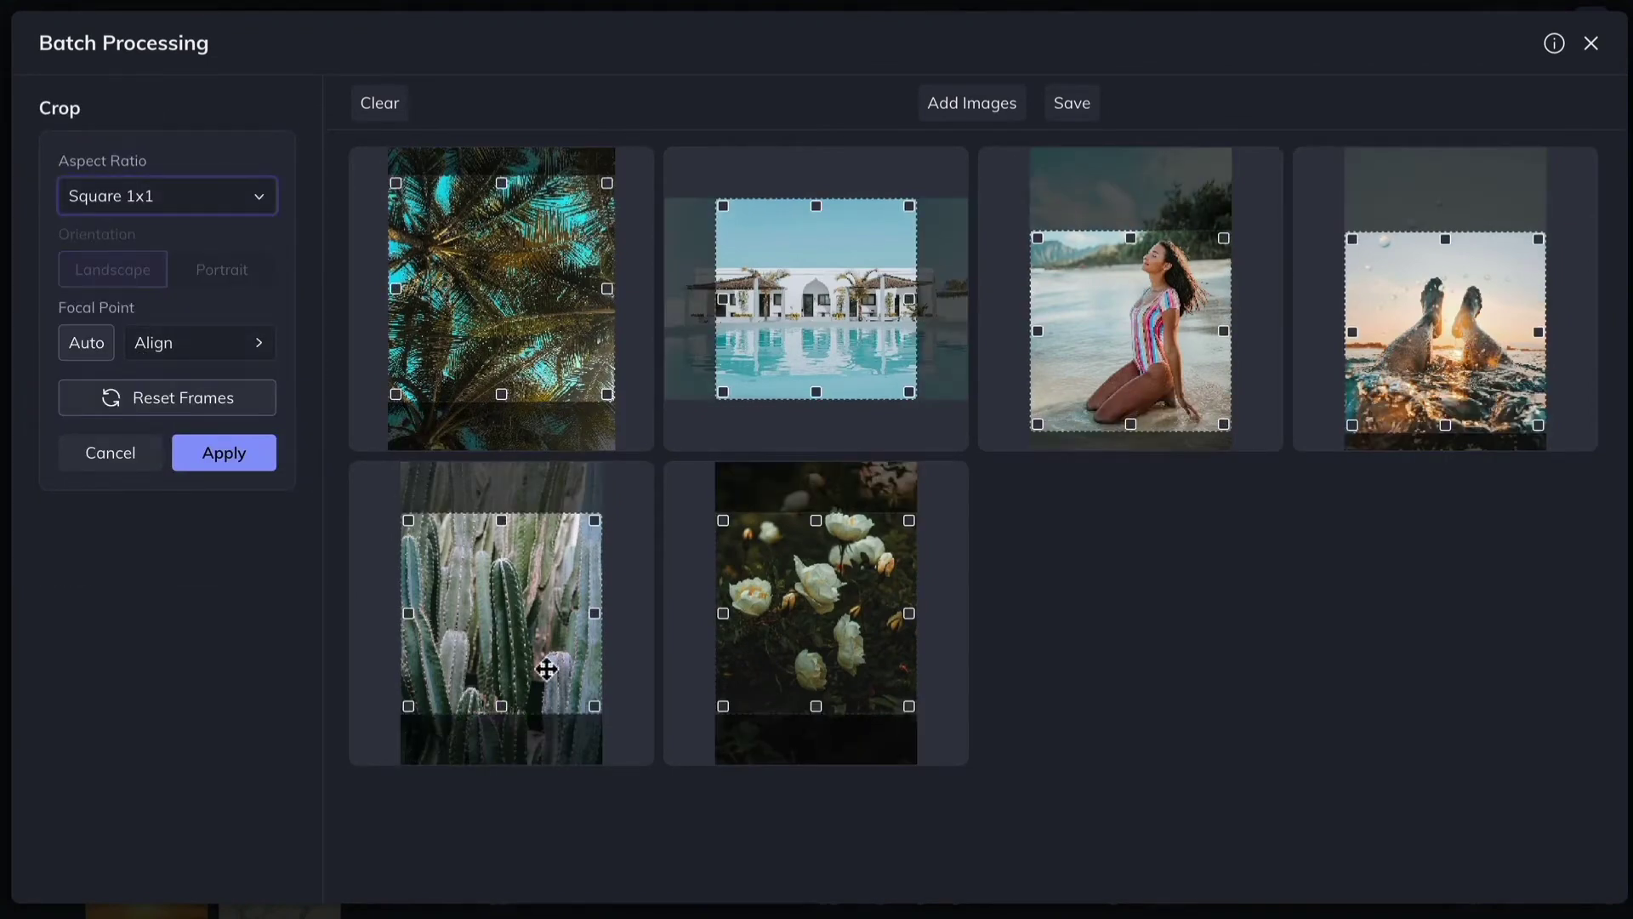
mouse_move(830, 640)
left_mouse_down()
mouse_move(831, 664)
mouse_move(841, 614)
left_mouse_up()
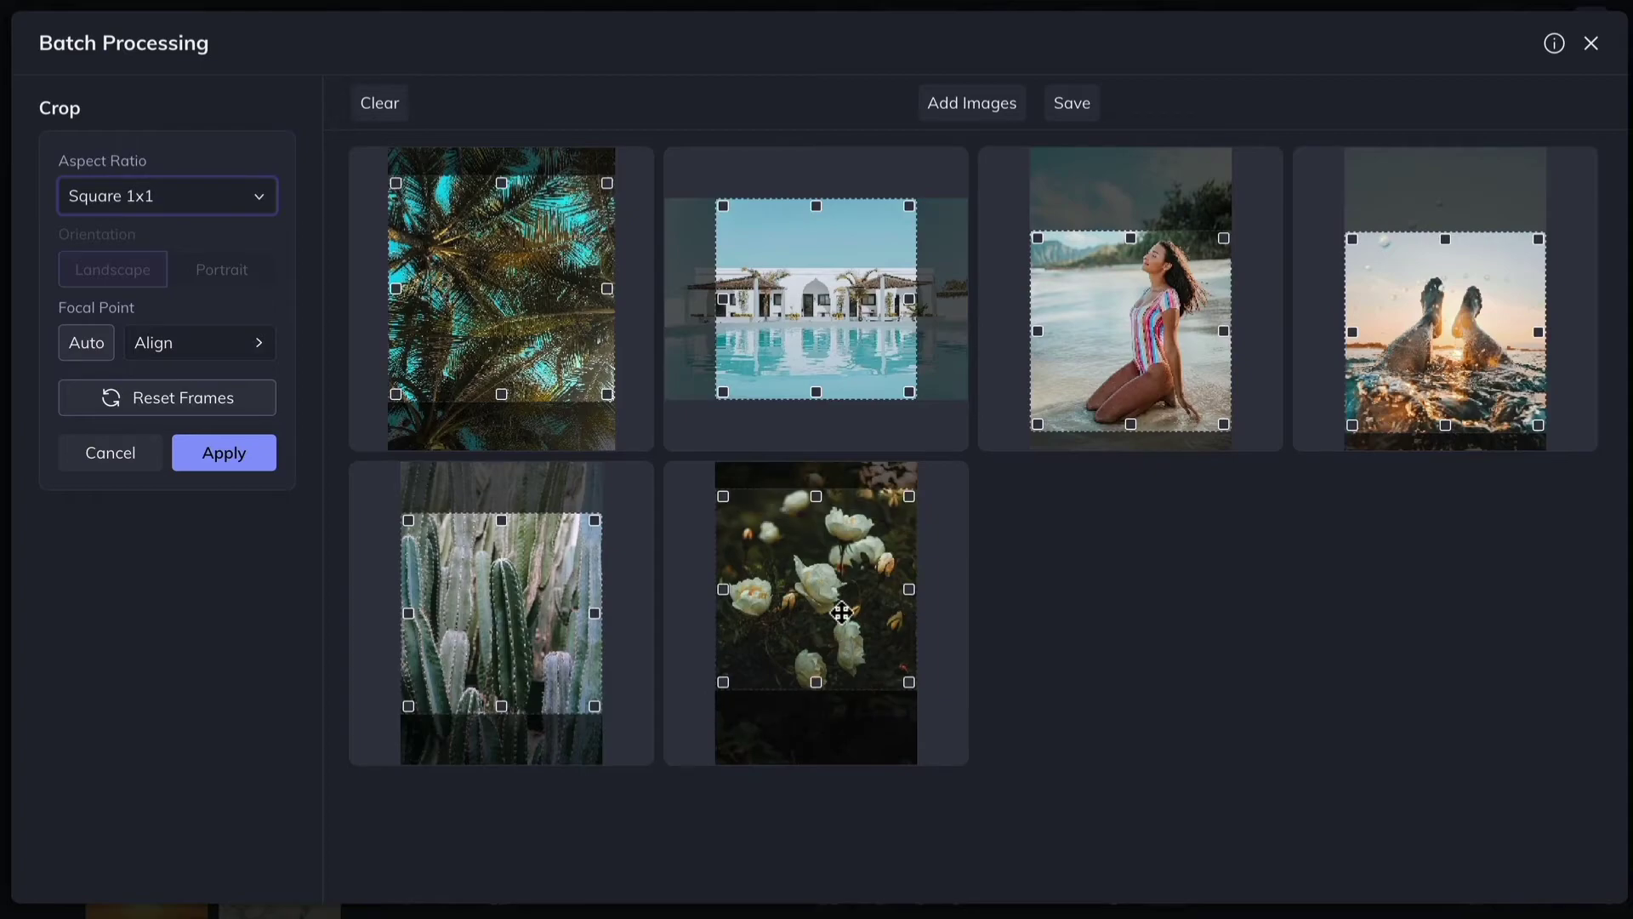
left_click(224, 454)
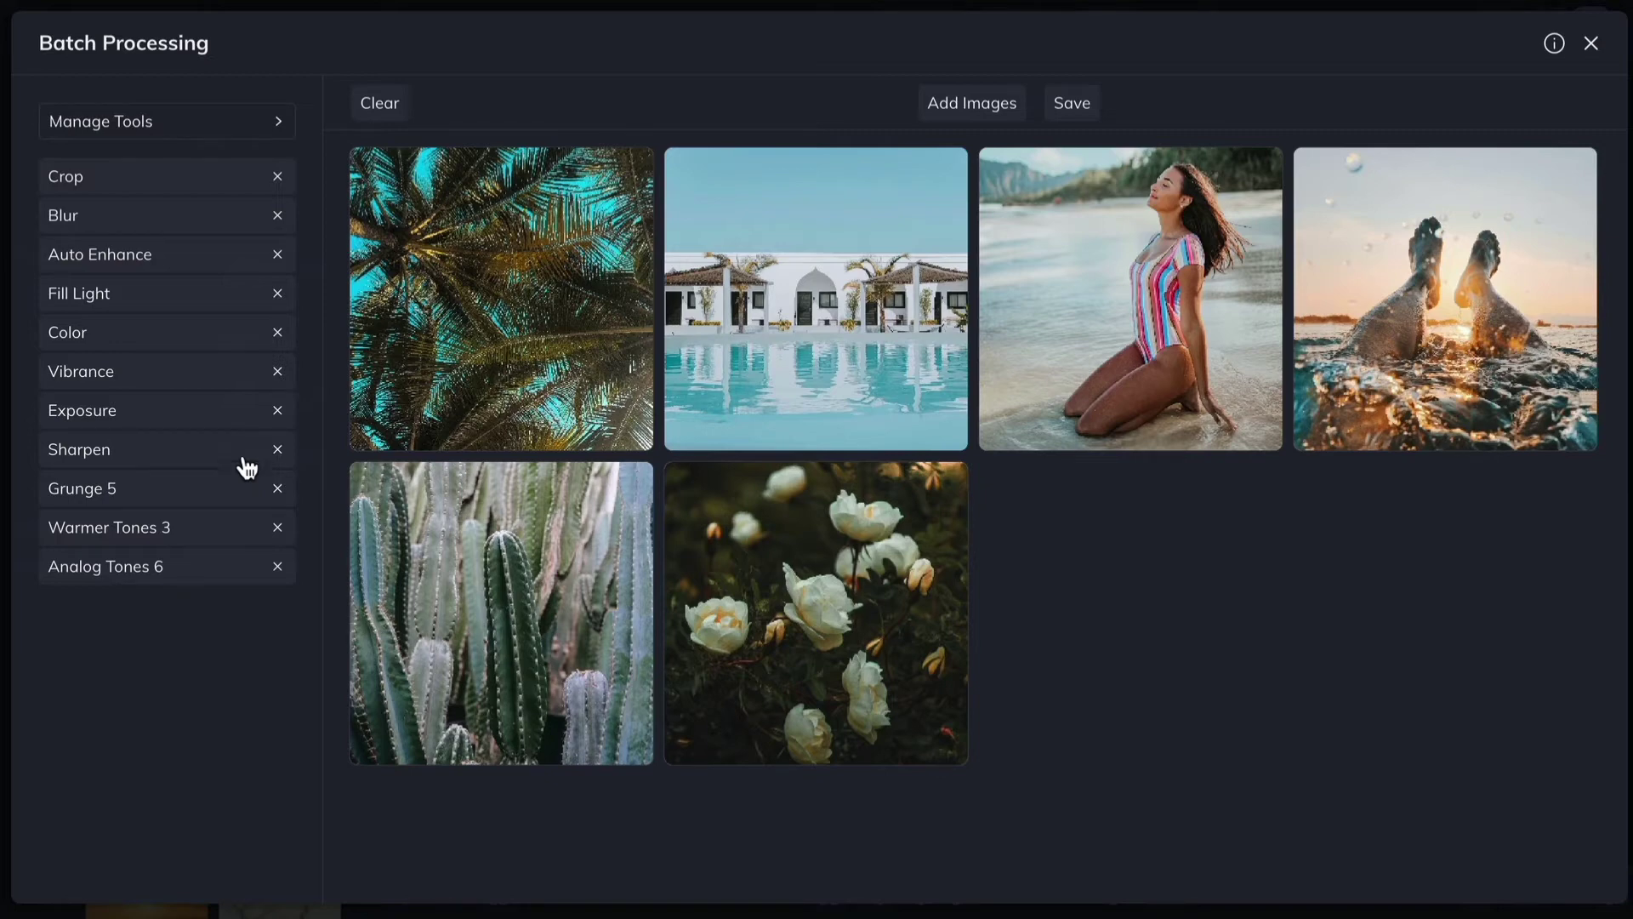
Add B&W Tones 2 and Chromatic 5, found by searching 'Chrom', to the batch tools.
left_click(220, 136)
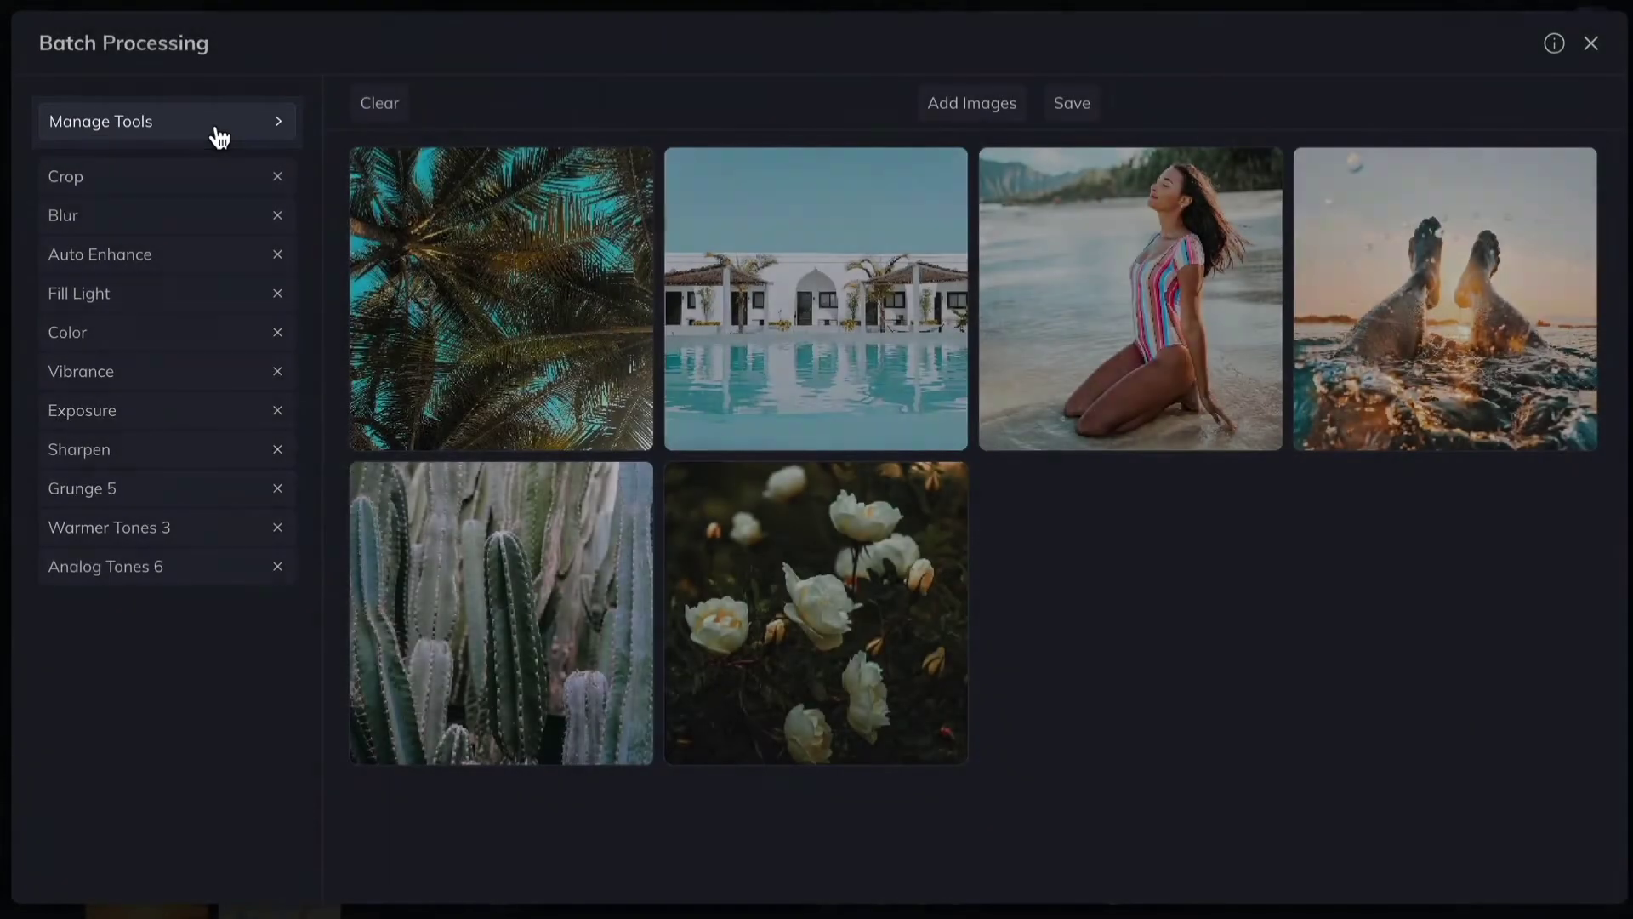
left_click(219, 136)
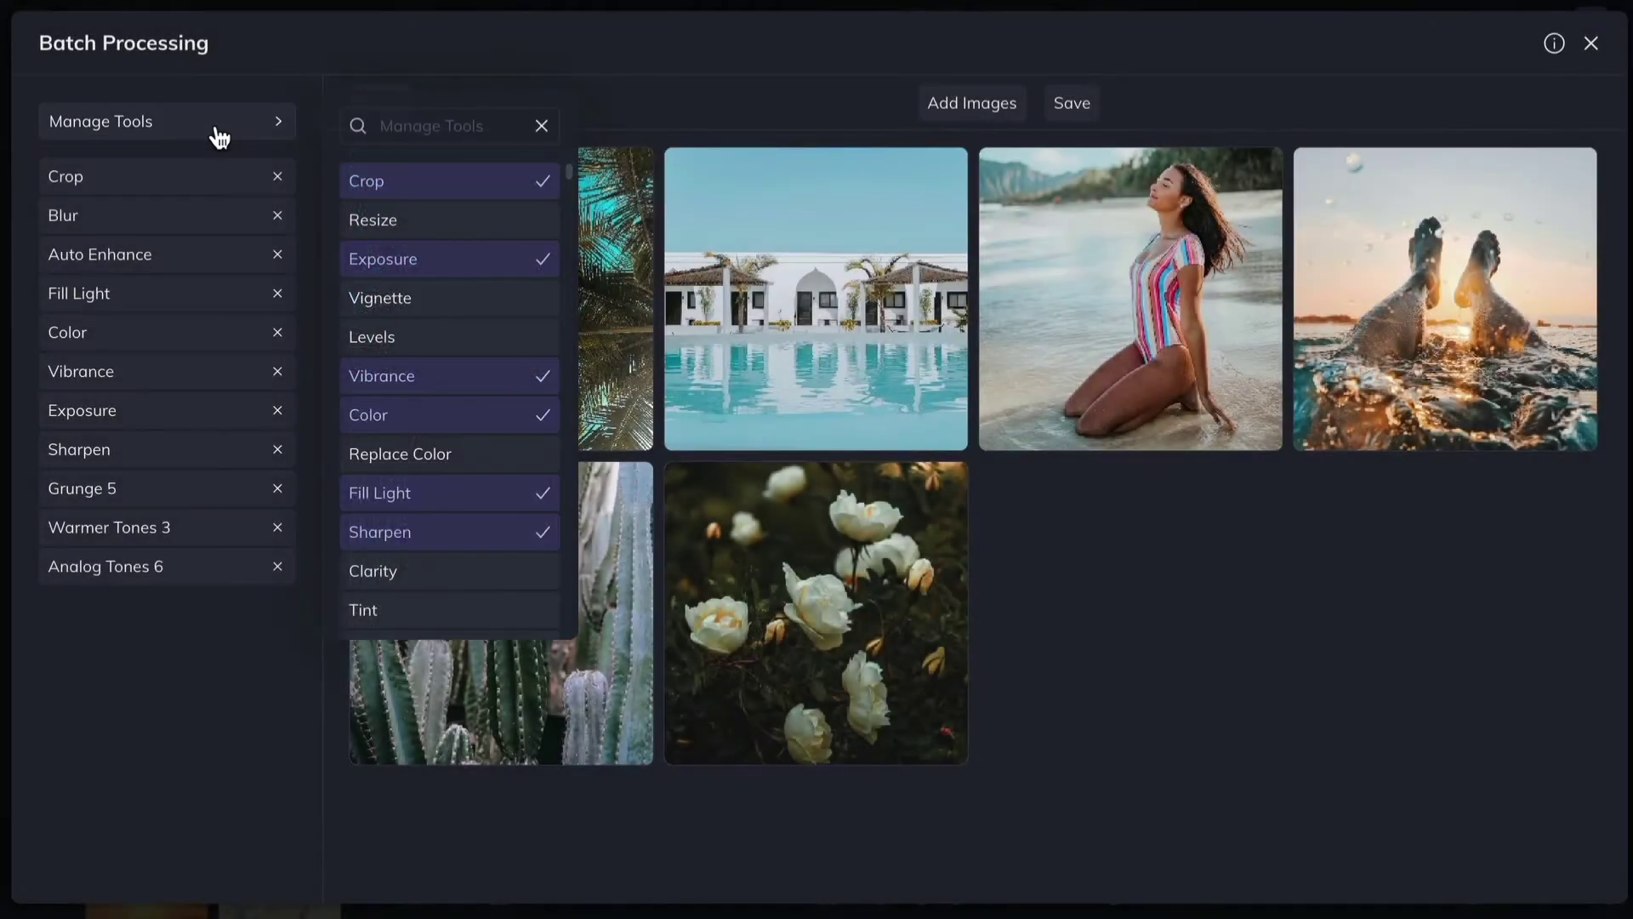
scroll(477, 222, "down", 6)
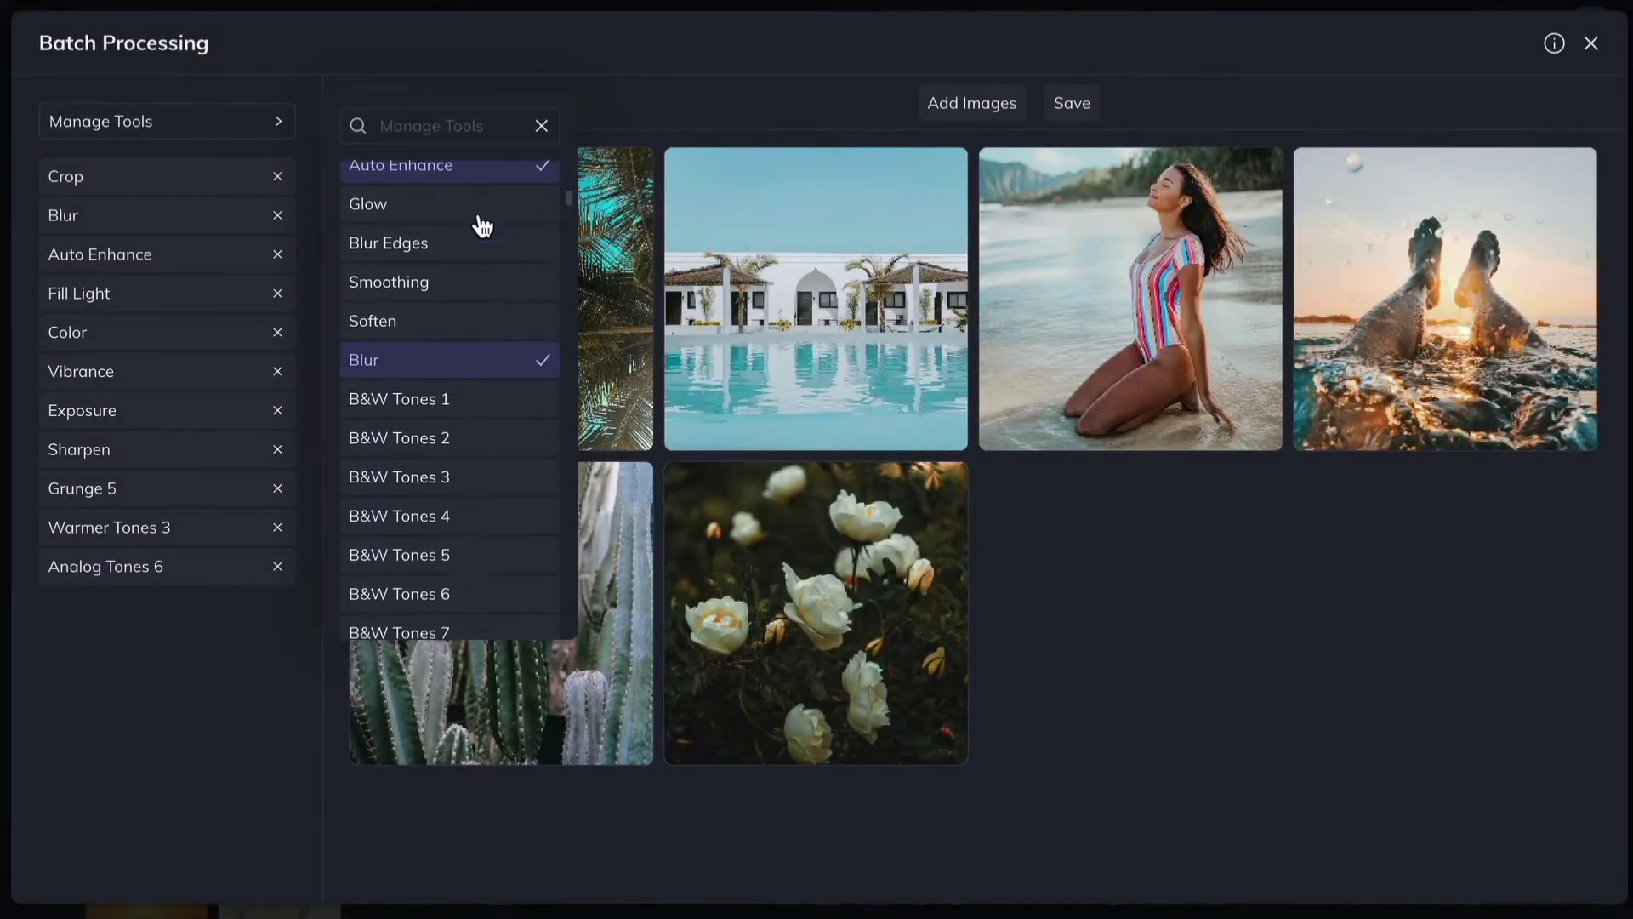
left_click(471, 447)
left_click(416, 125)
type("Chrom")
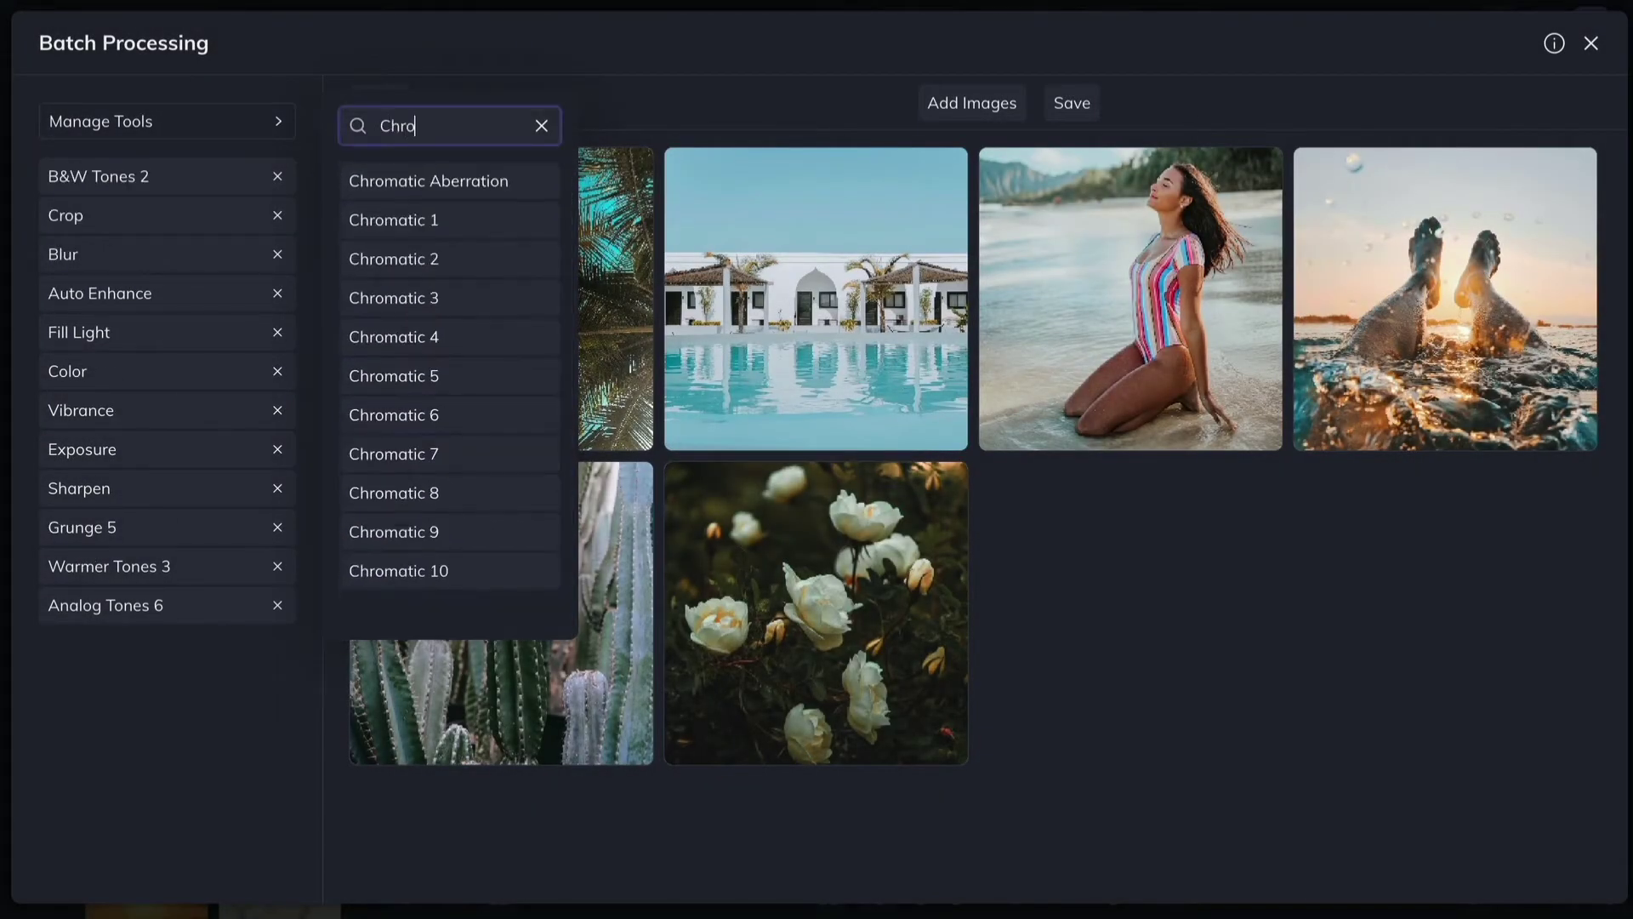
left_click(412, 379)
Set Chromatic 5's amount to 70 across all six photos.
left_click(255, 153)
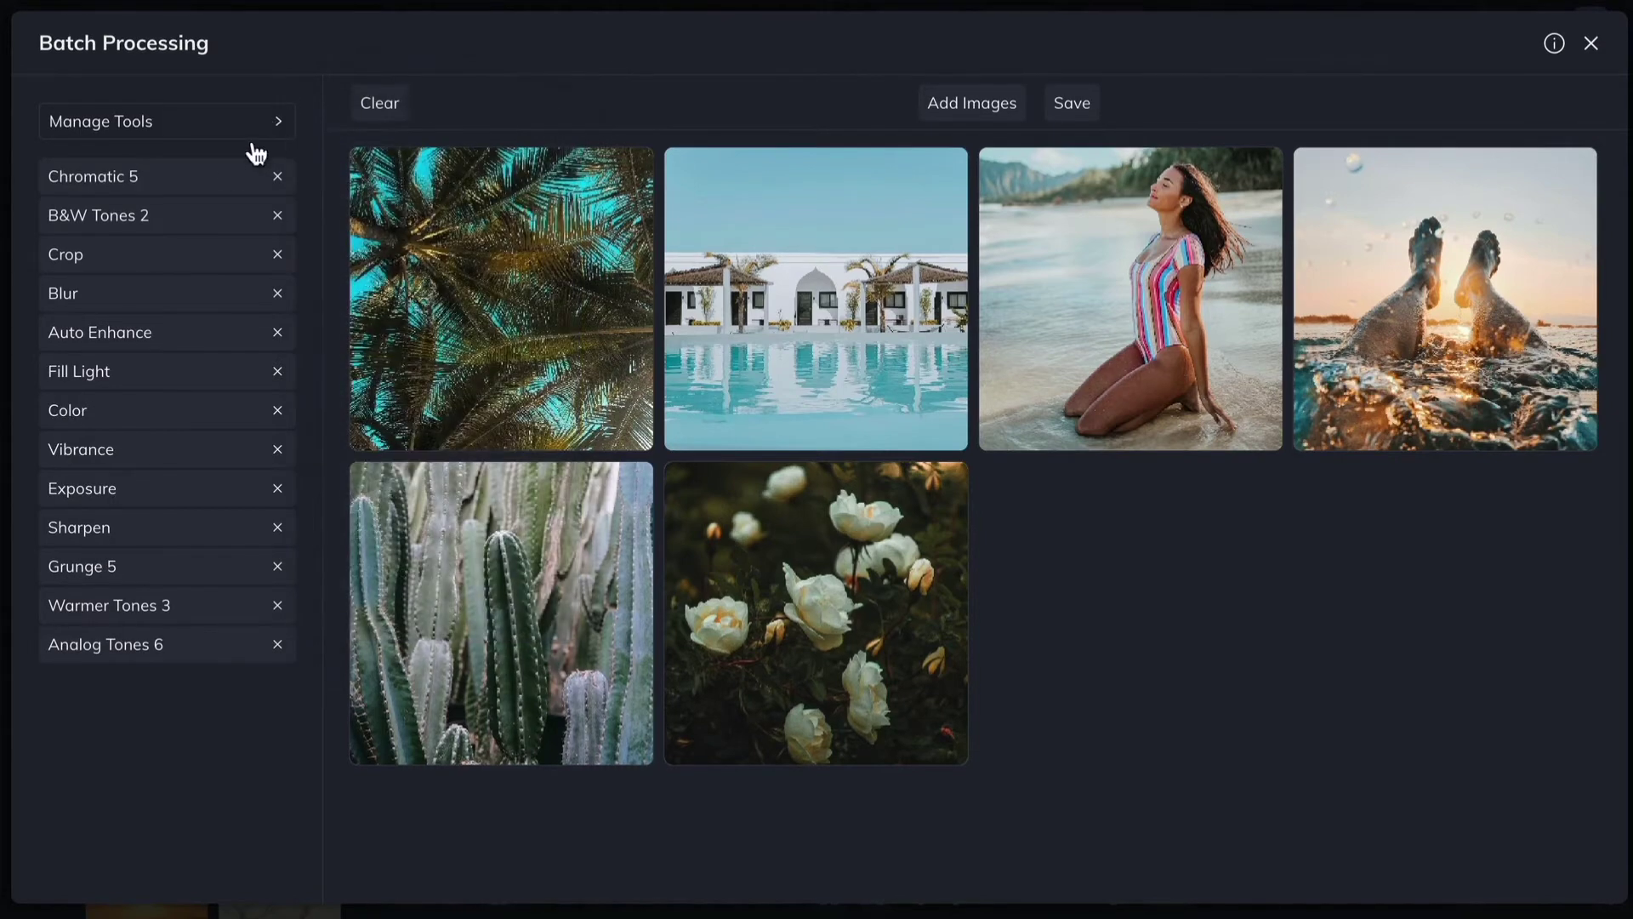
left_click(197, 189)
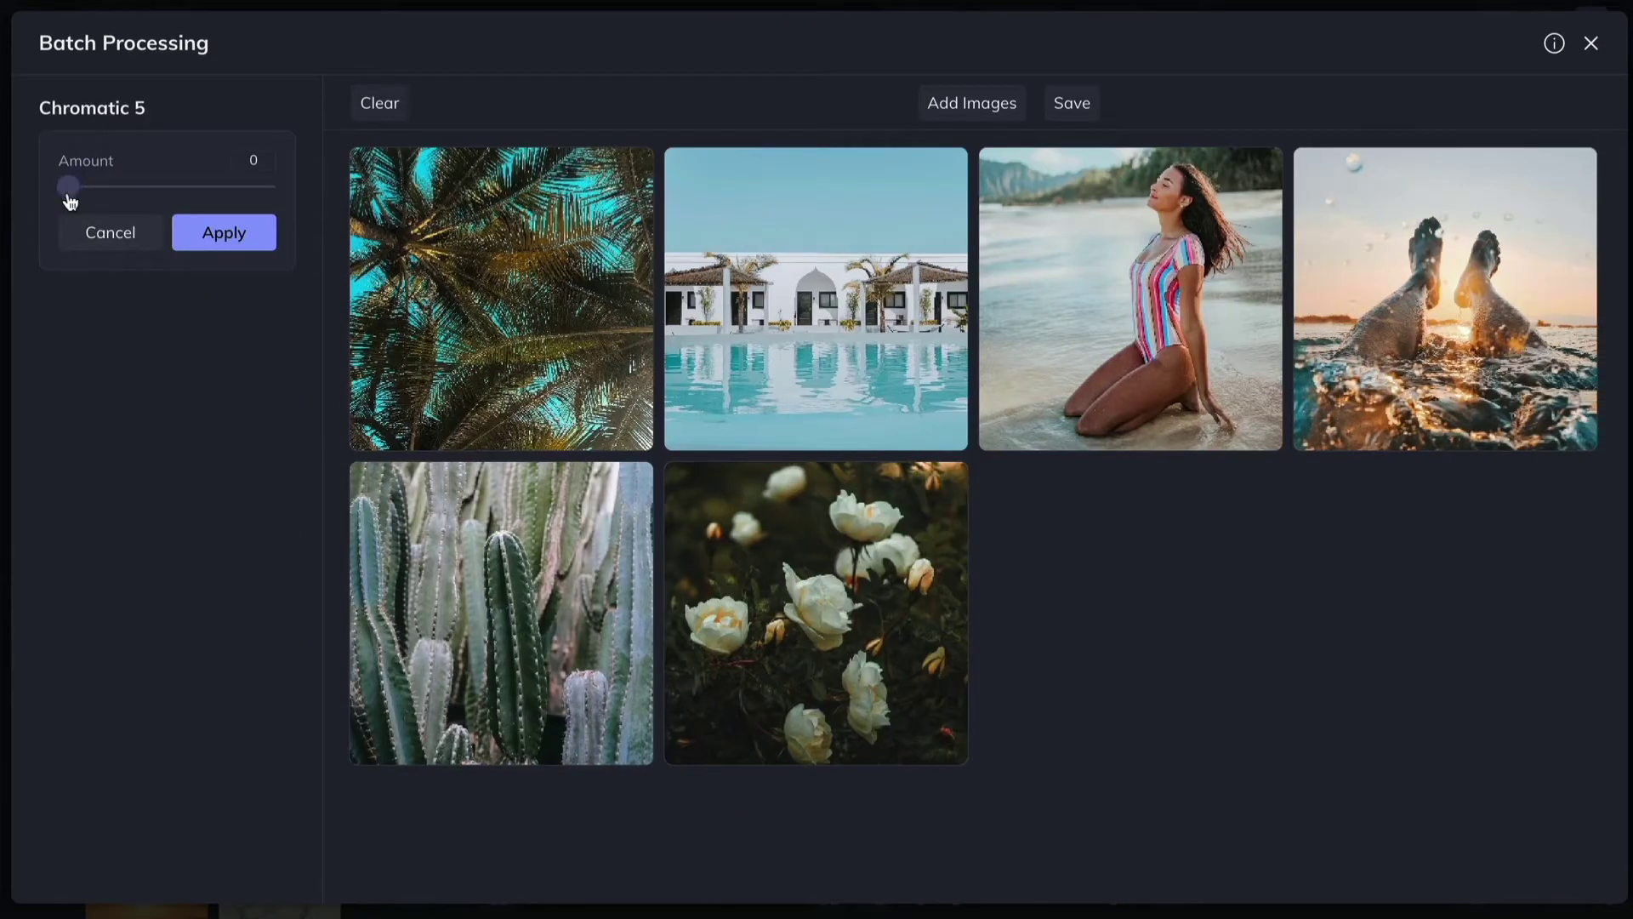
left_click_drag(62, 188, 210, 212)
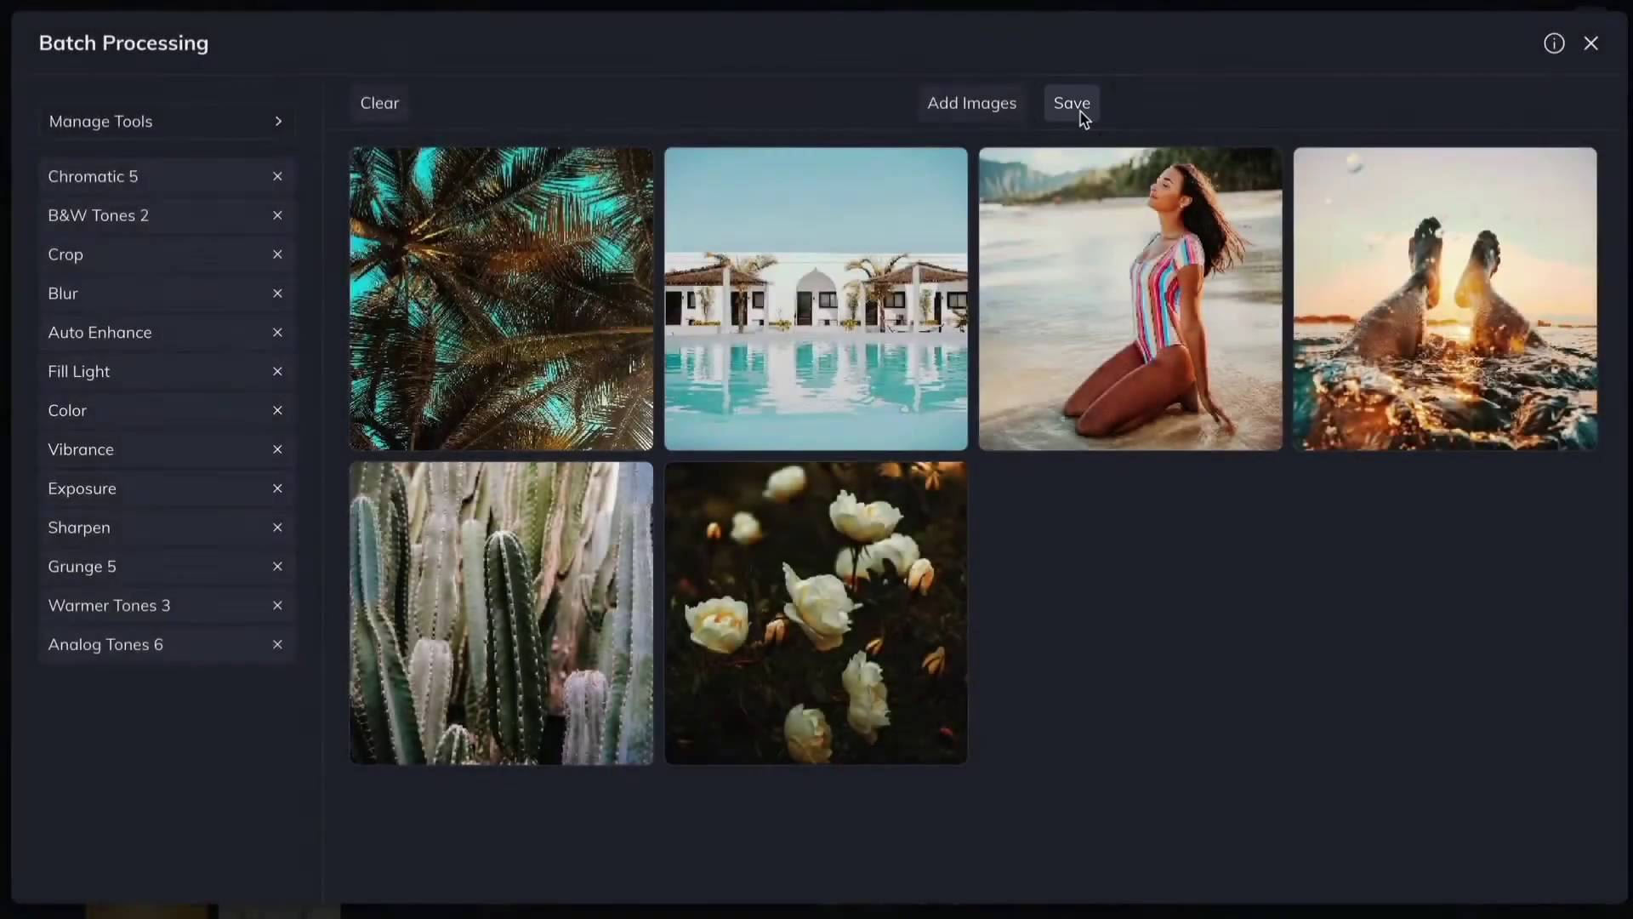
Save the six images as quality-100 JPGs with 'Summer-' placed before each filename.
left_click(1080, 117)
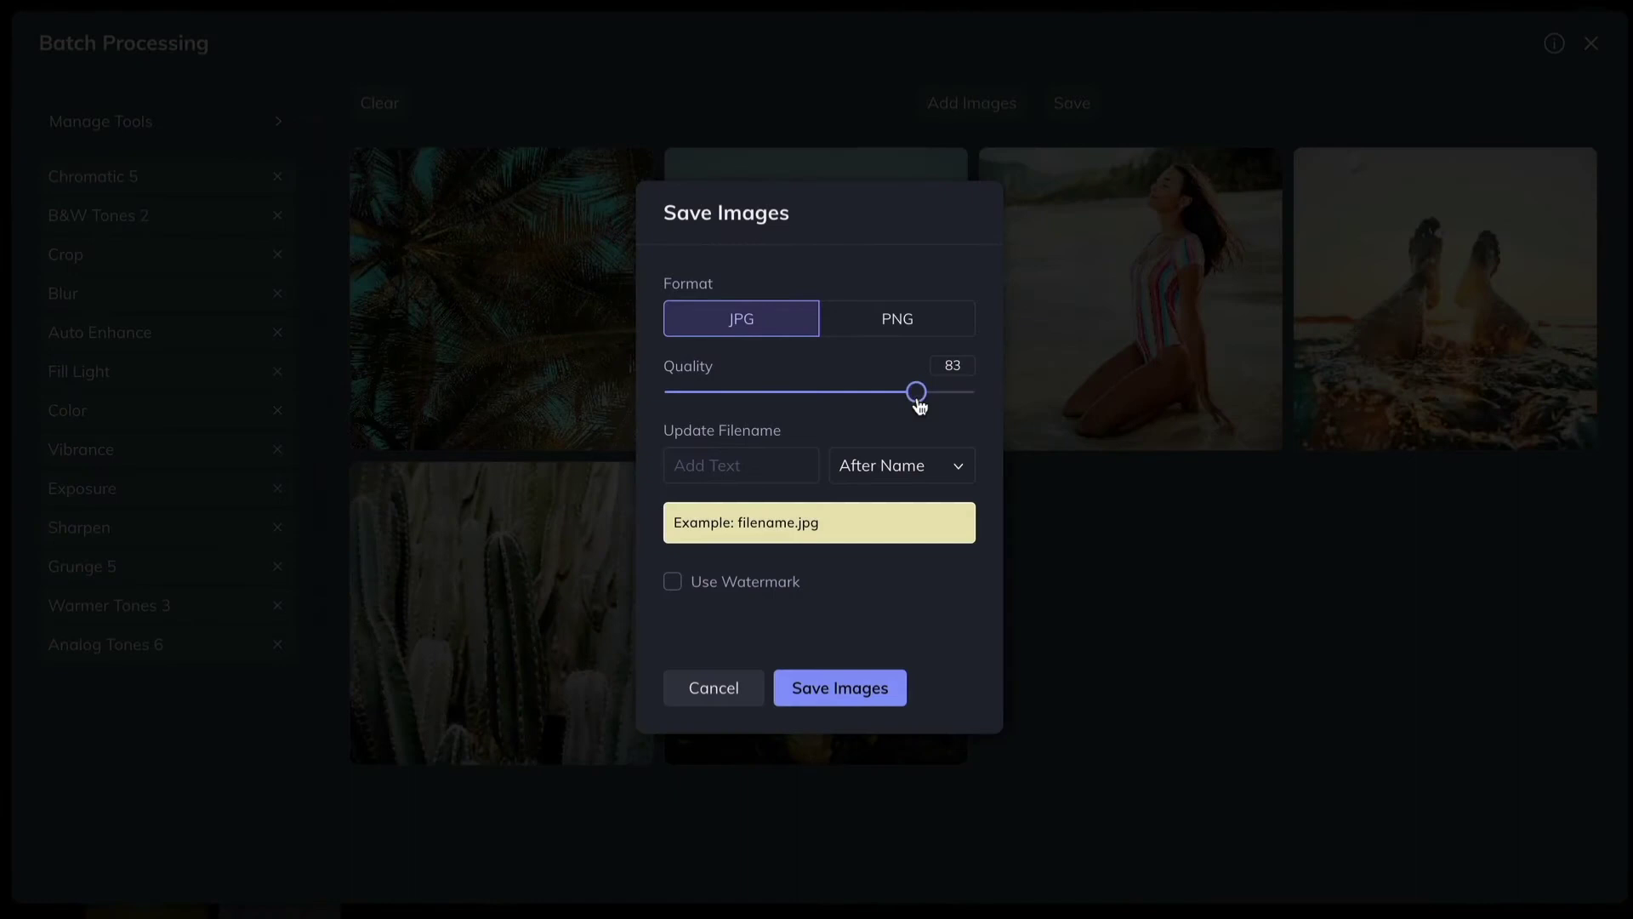
left_click_drag(917, 399, 964, 410)
left_click(758, 465)
type("Summer-")
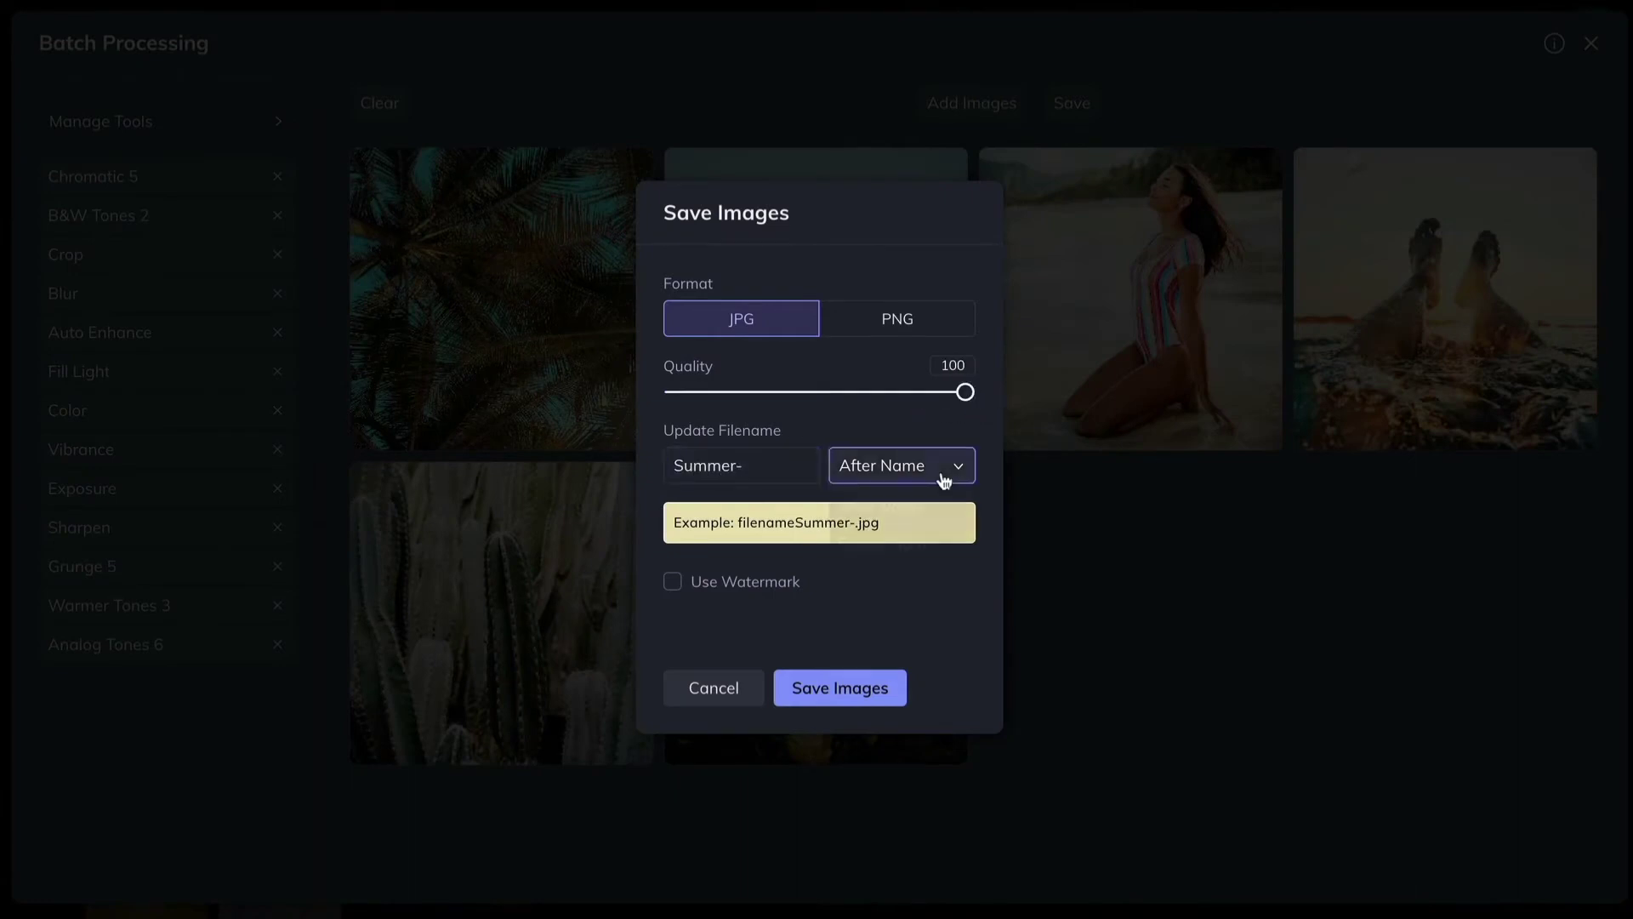
left_click(944, 478)
left_click(905, 535)
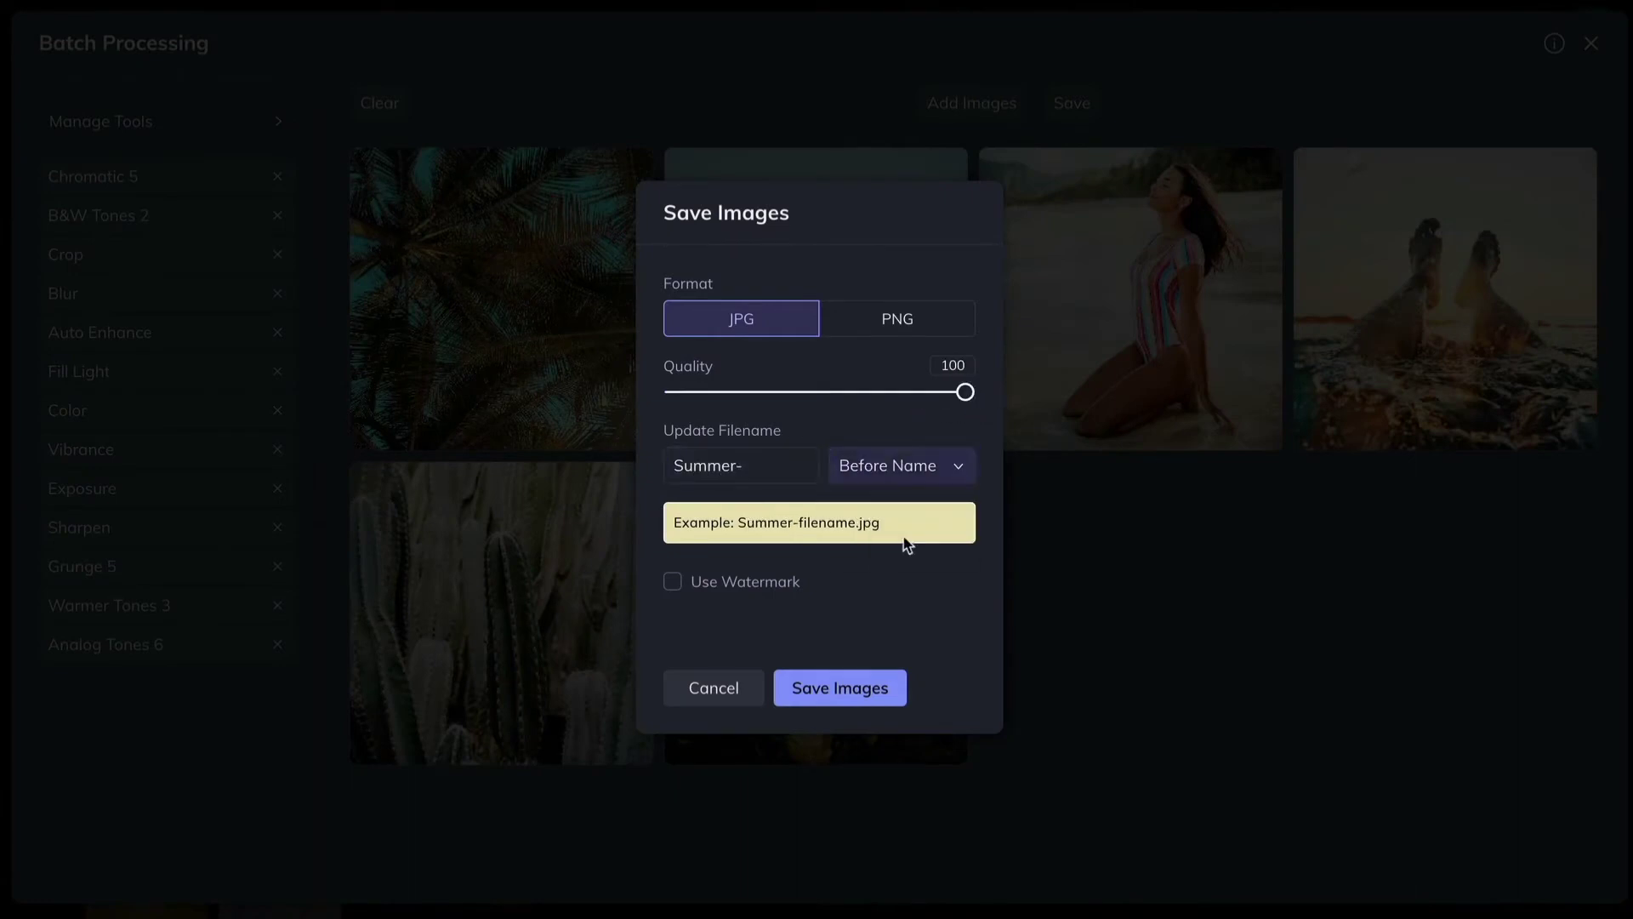
left_click(864, 690)
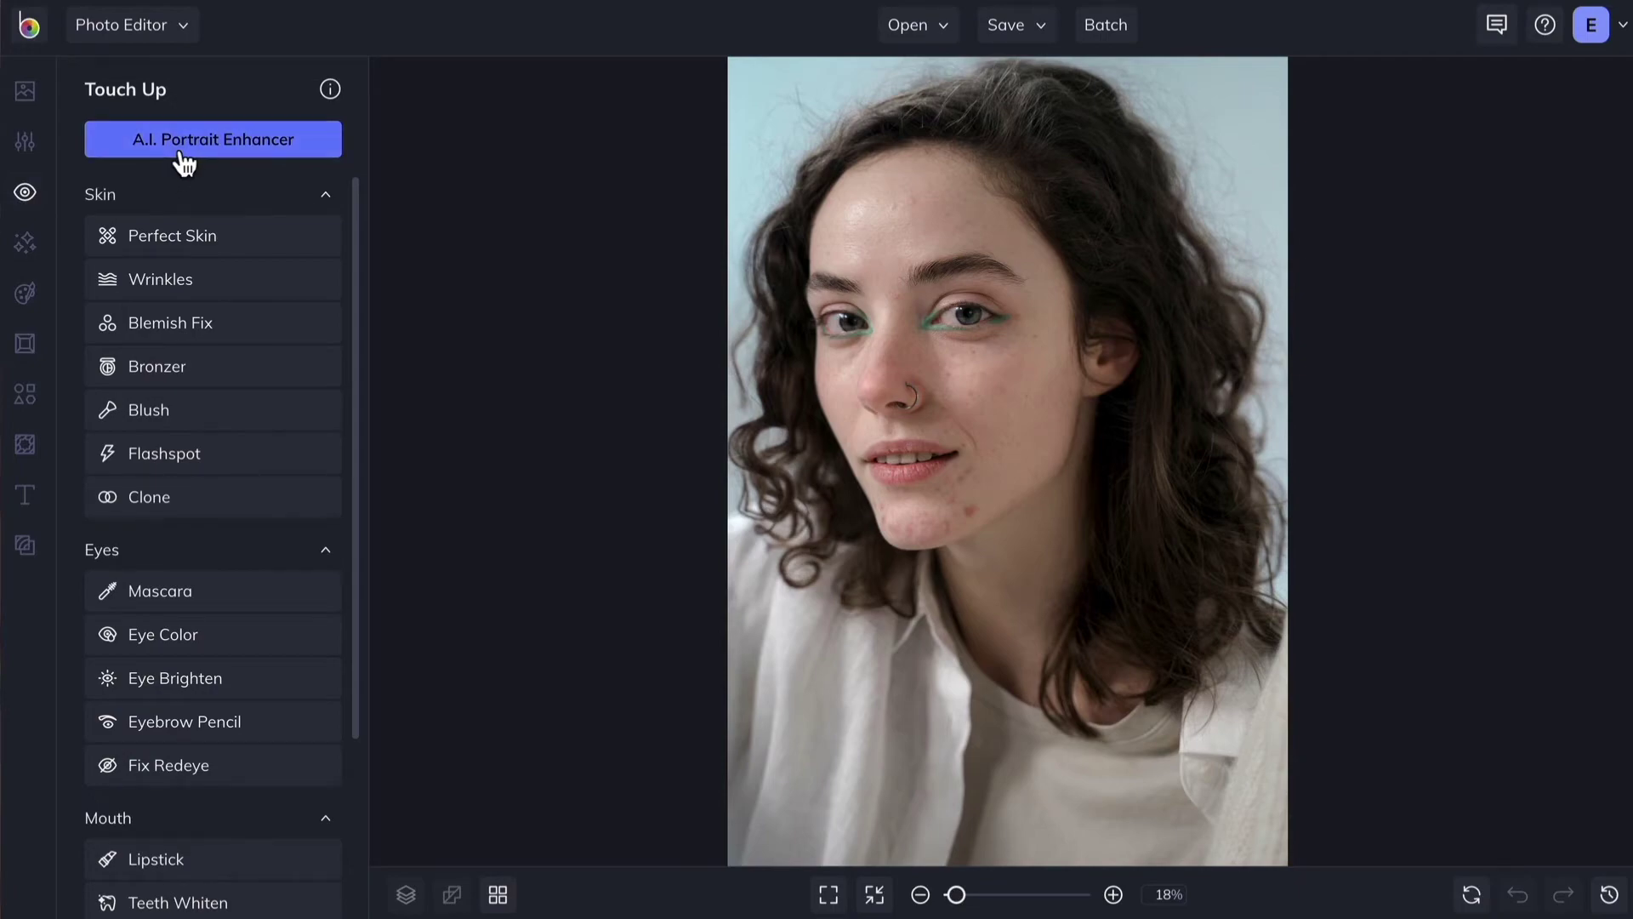
Apply the A.I. Portrait Enhancer to the woman's portrait at the full 100% amount.
left_click(184, 145)
mouse_move(310, 223)
left_mouse_down()
mouse_move(102, 226)
mouse_move(319, 238)
left_mouse_up()
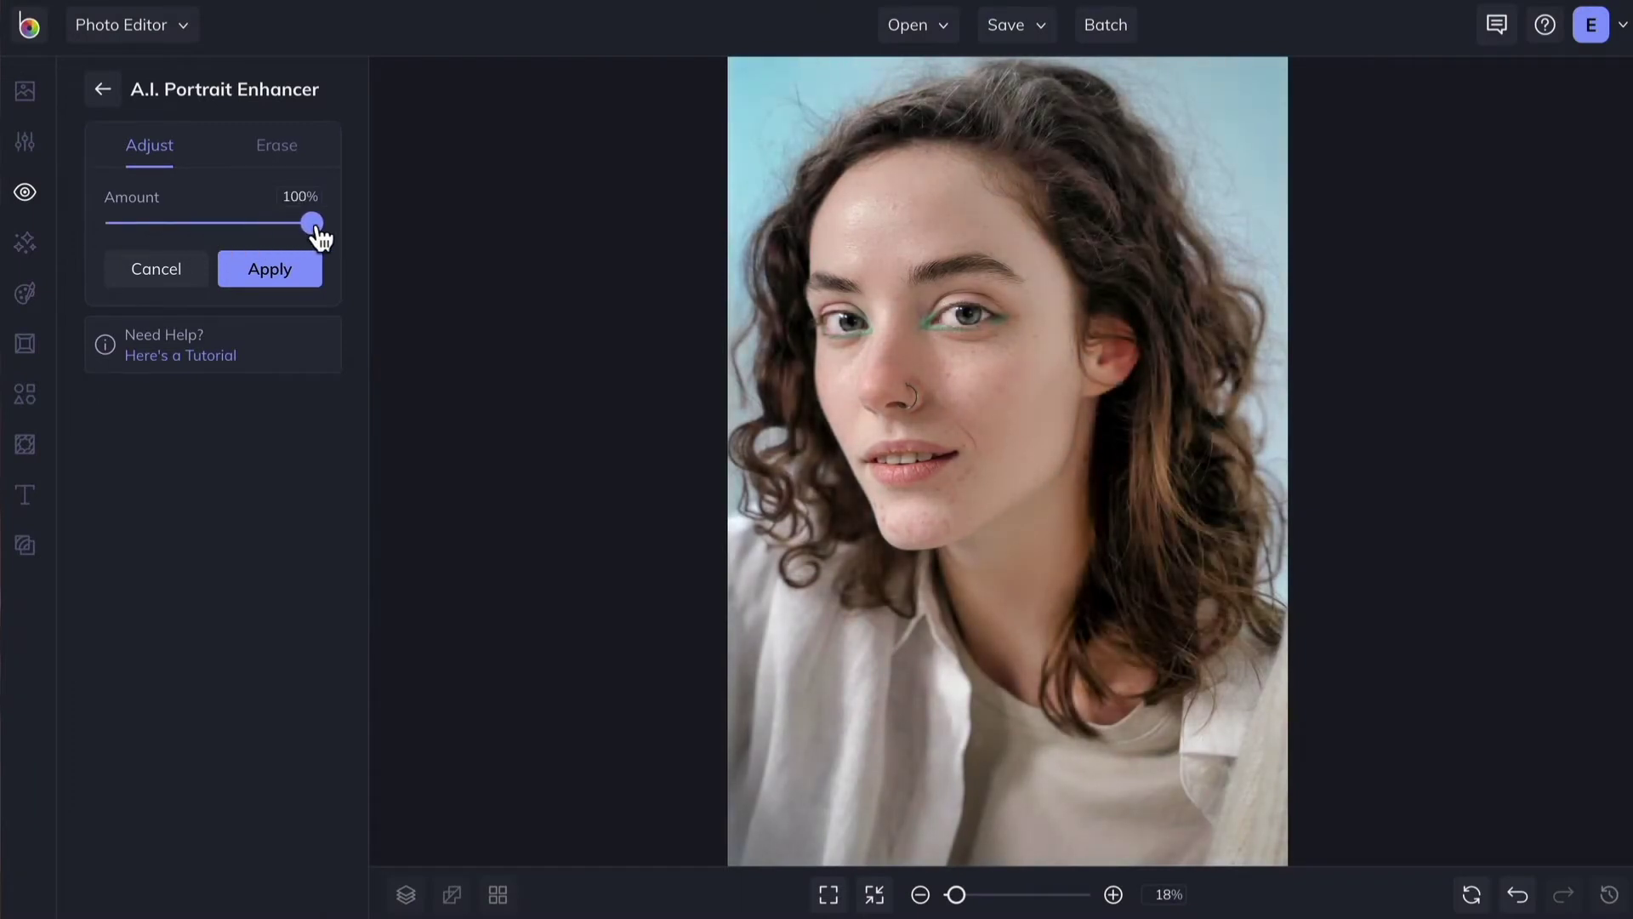
left_click(305, 268)
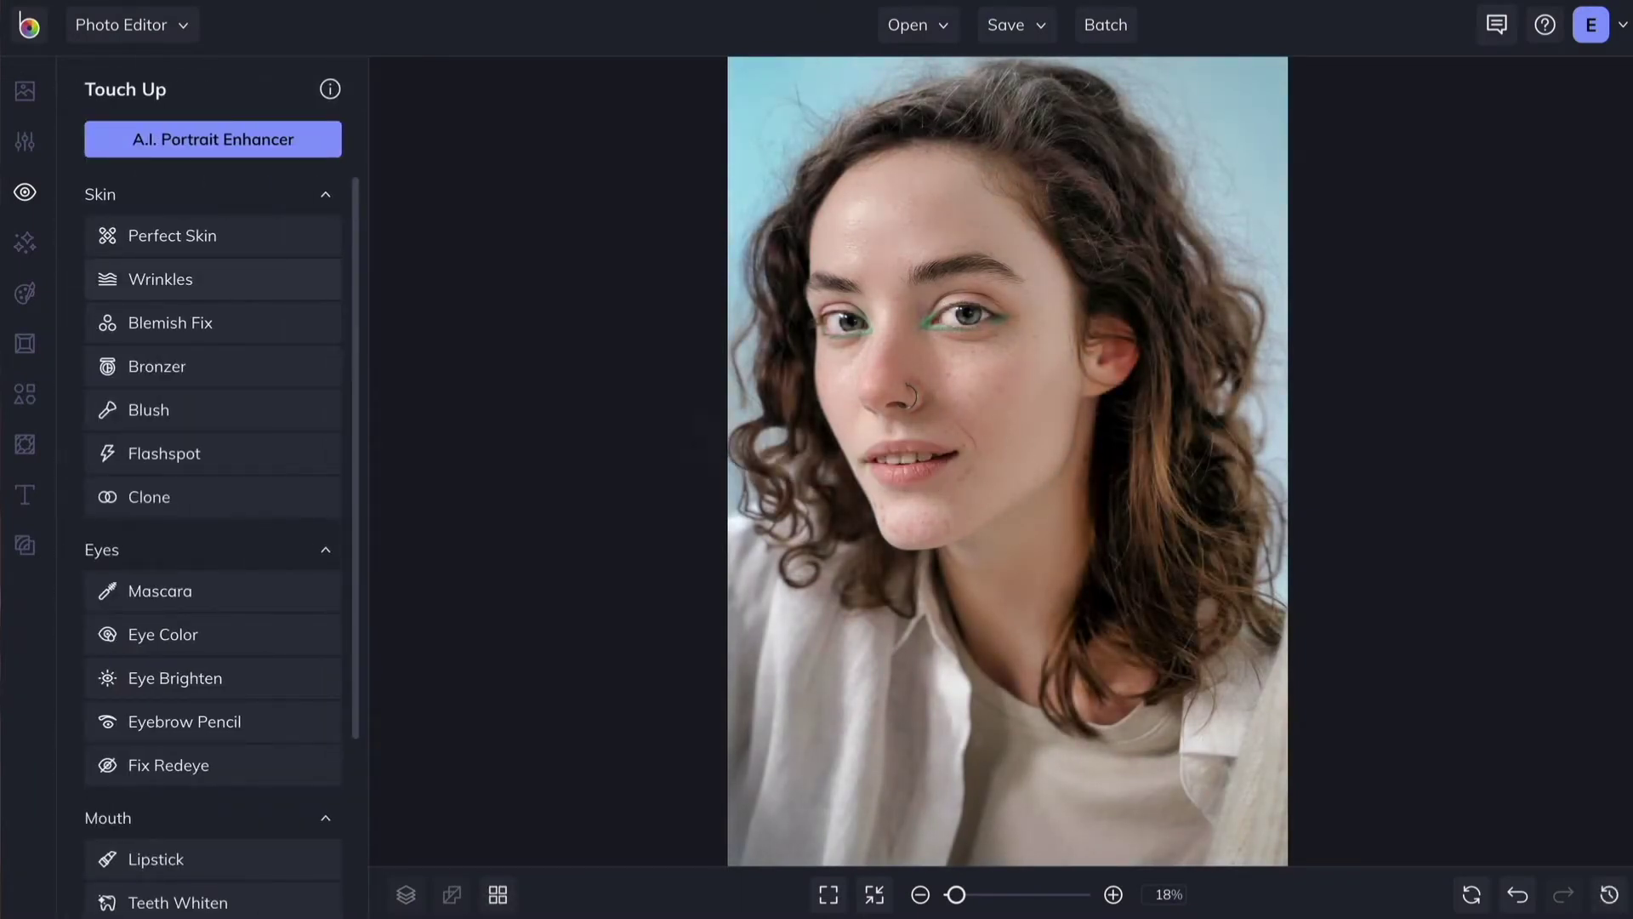
Smooth the woman's face with Perfect Skin using a 46% brush at 100% strength.
left_click(186, 243)
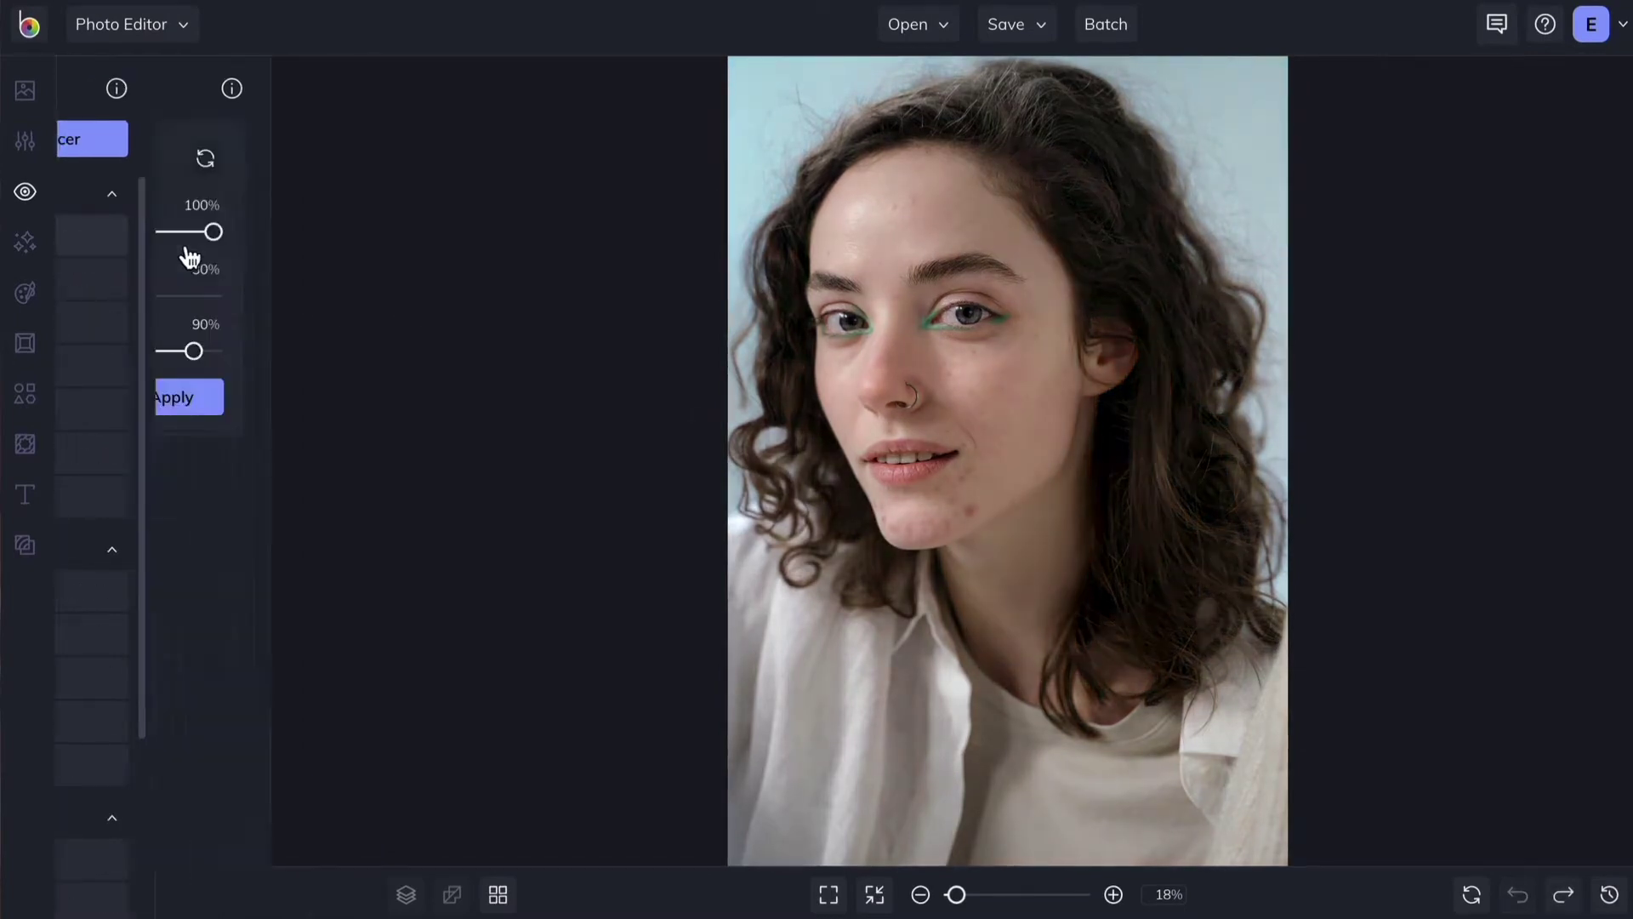
left_click(1115, 894)
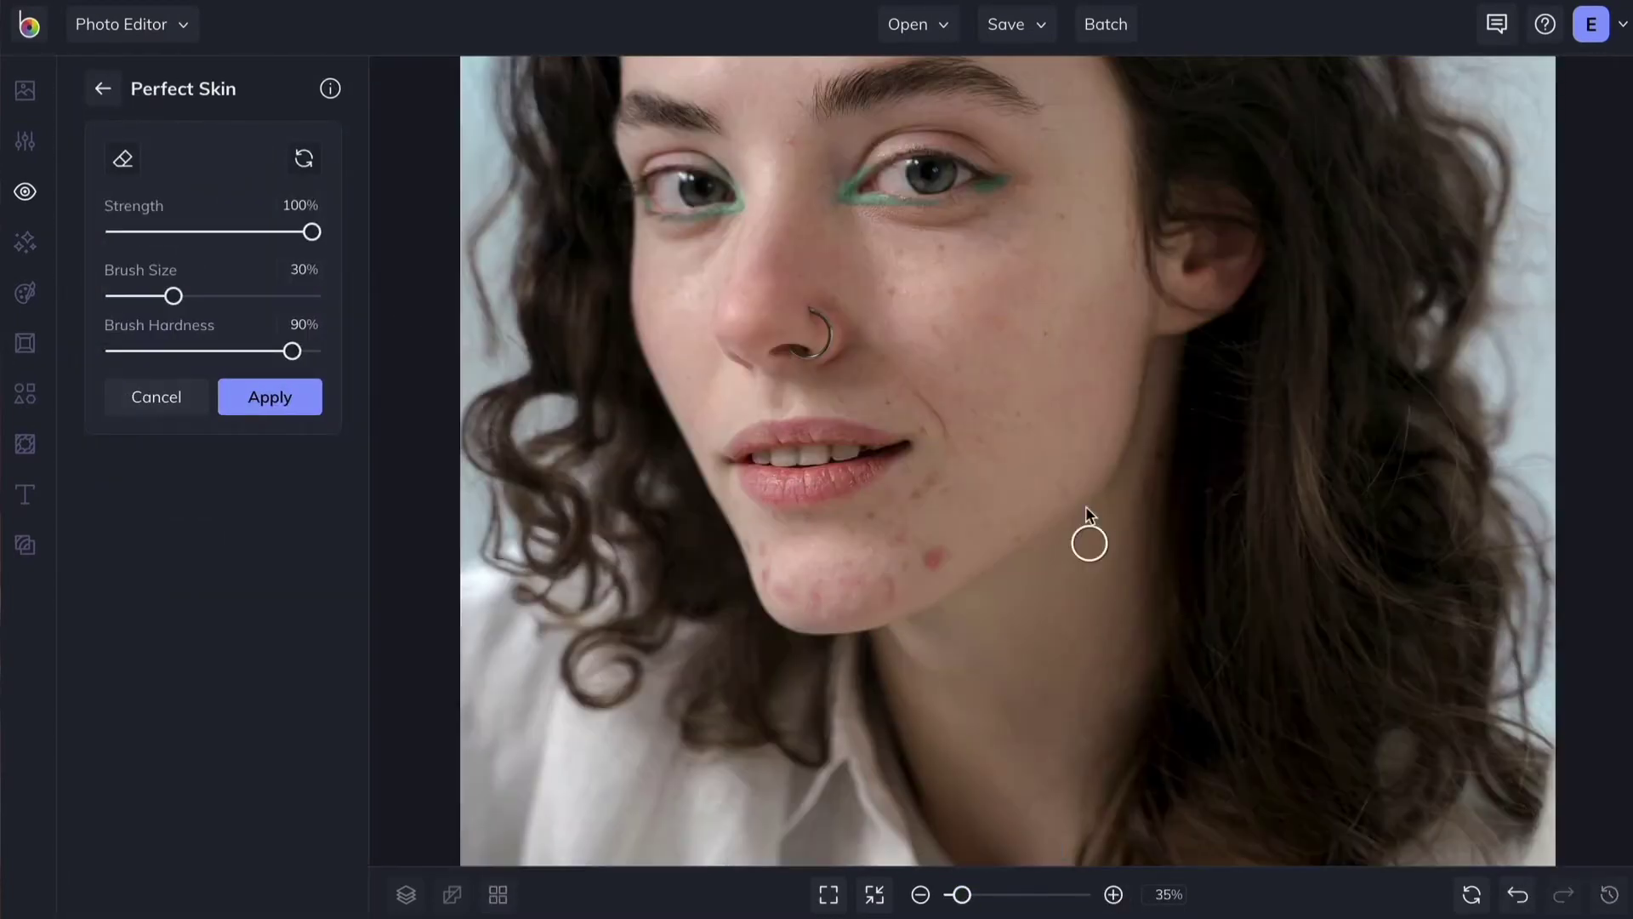
scroll(1080, 545, "up", 5)
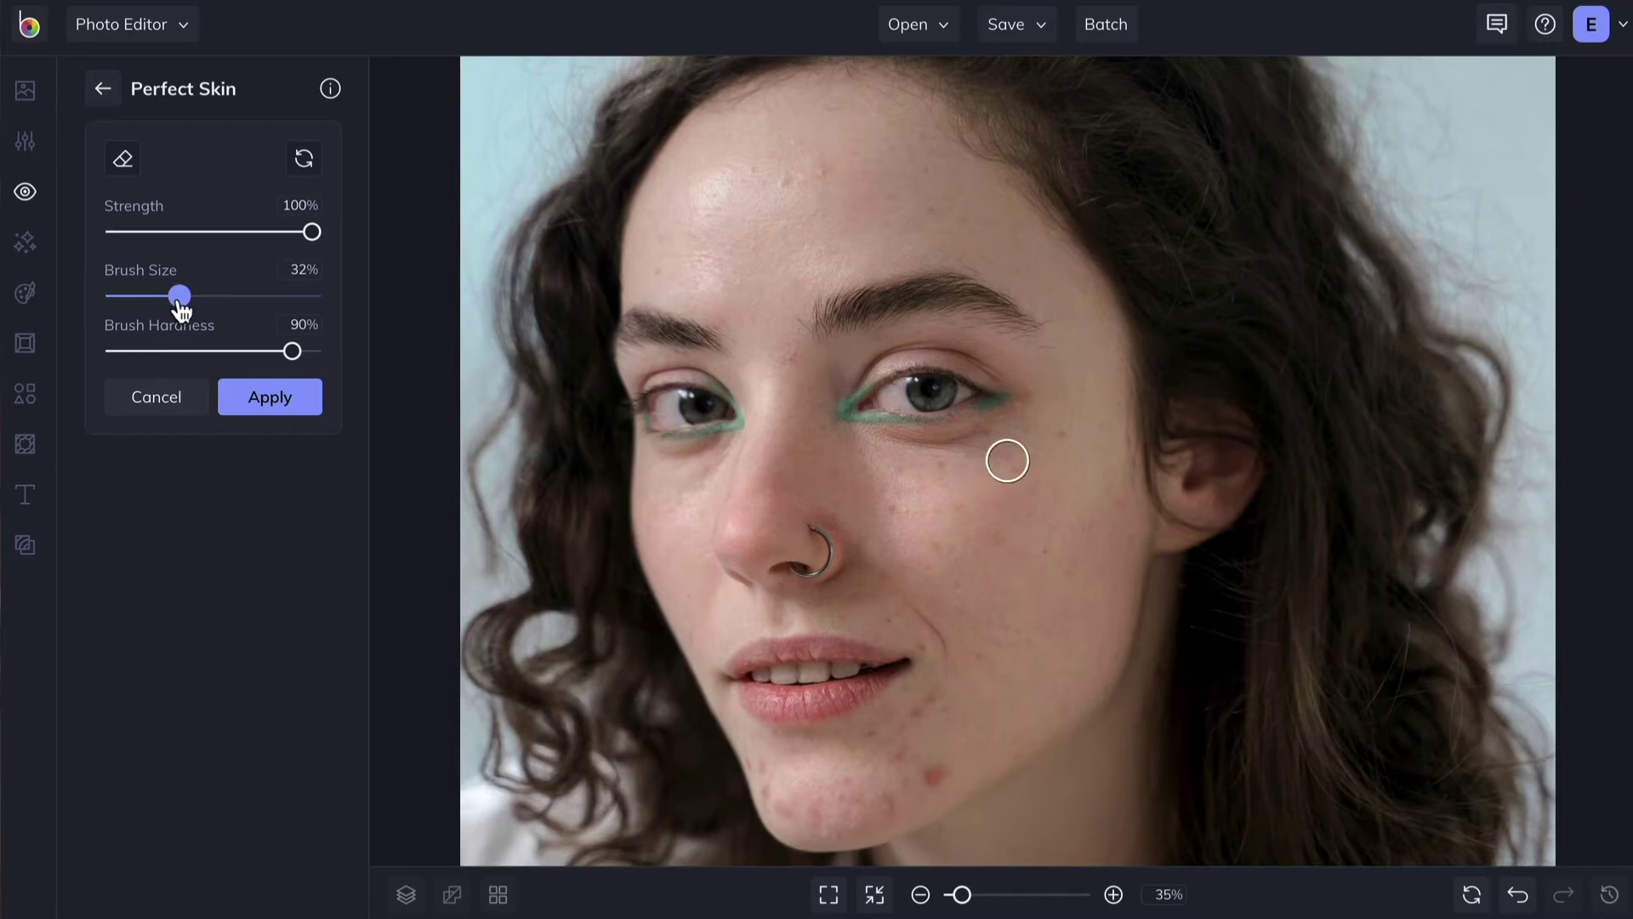
left_click_drag(180, 303, 205, 311)
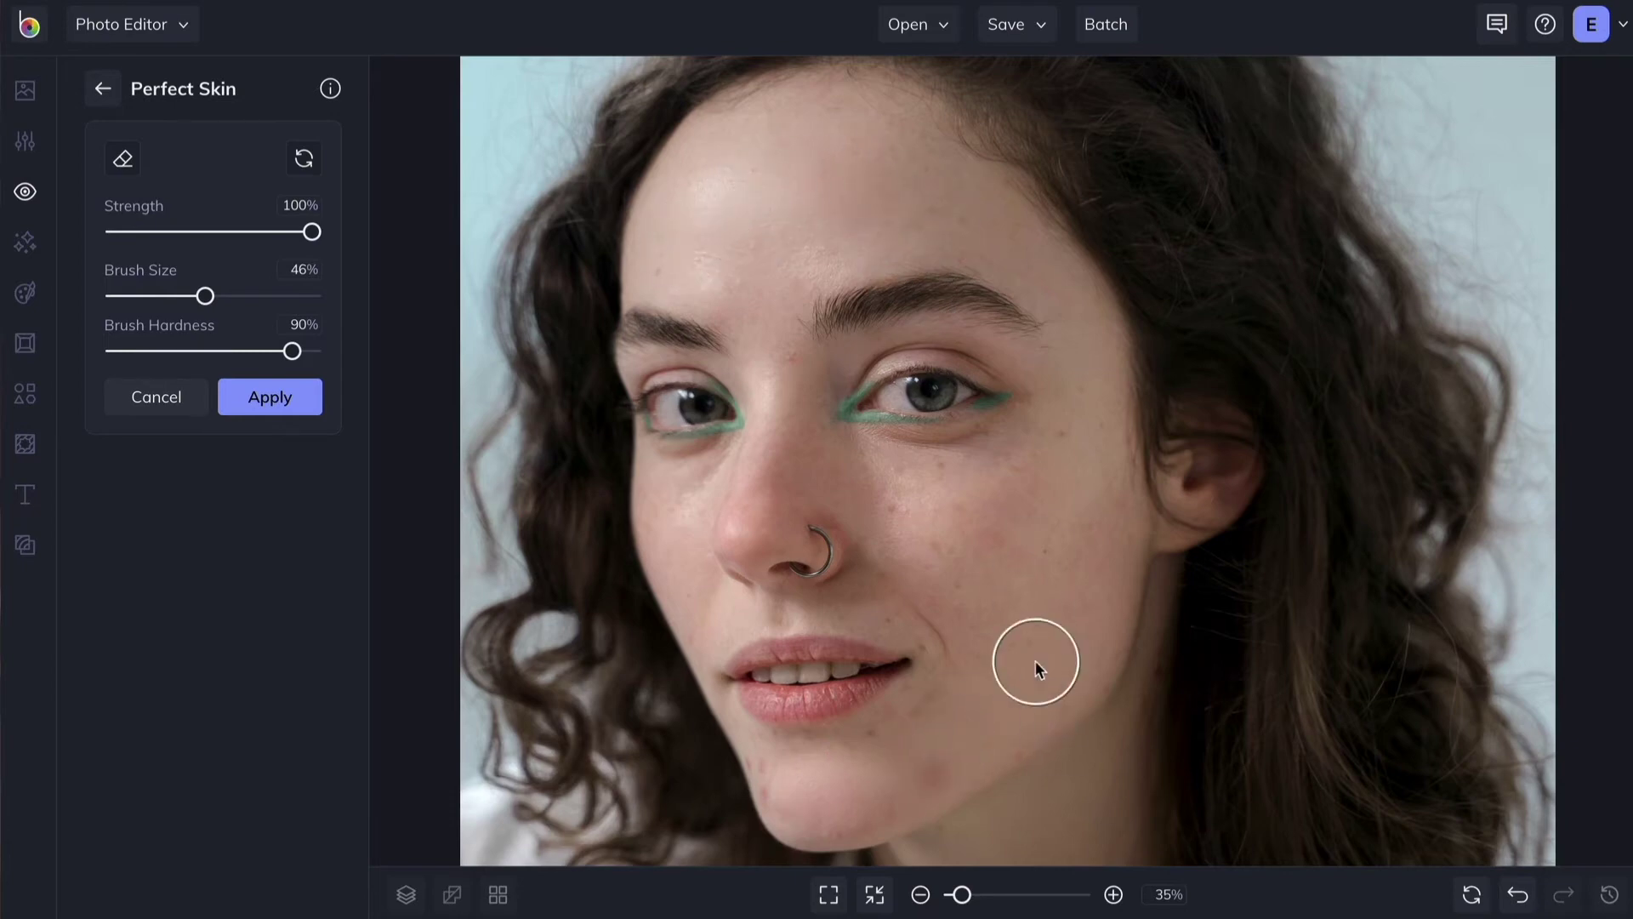
mouse_move(322, 247)
left_mouse_down()
mouse_move(175, 231)
mouse_move(91, 255)
mouse_move(338, 220)
left_mouse_up()
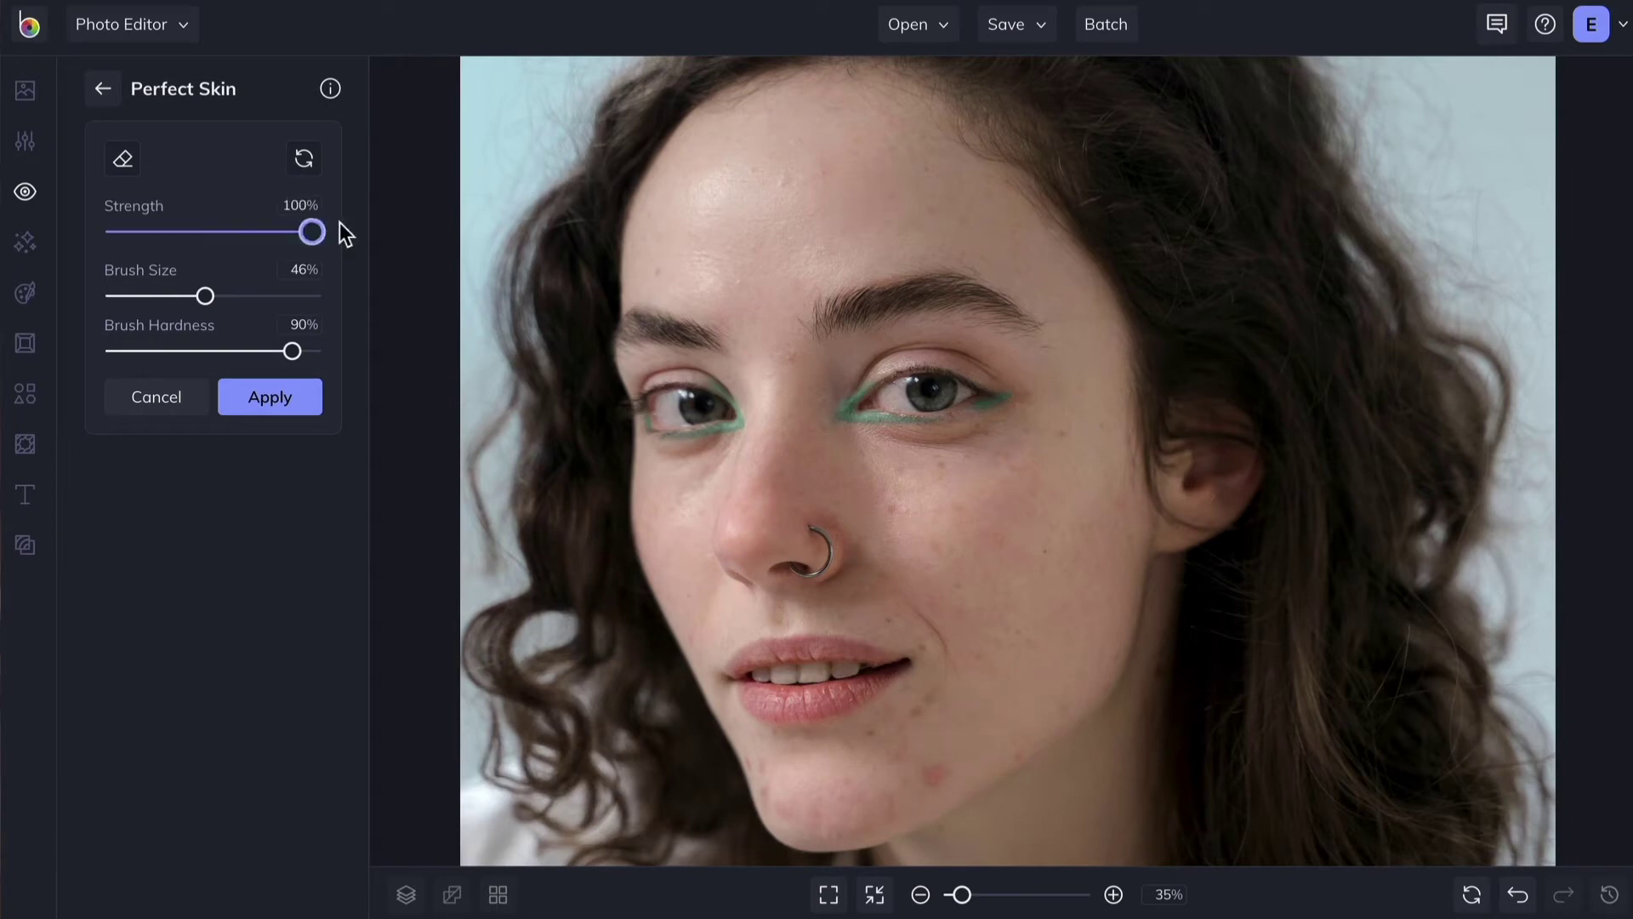
left_click(293, 408)
Paint Teeth Whiten over the woman's teeth and apply it.
scroll(306, 244, "down", 3)
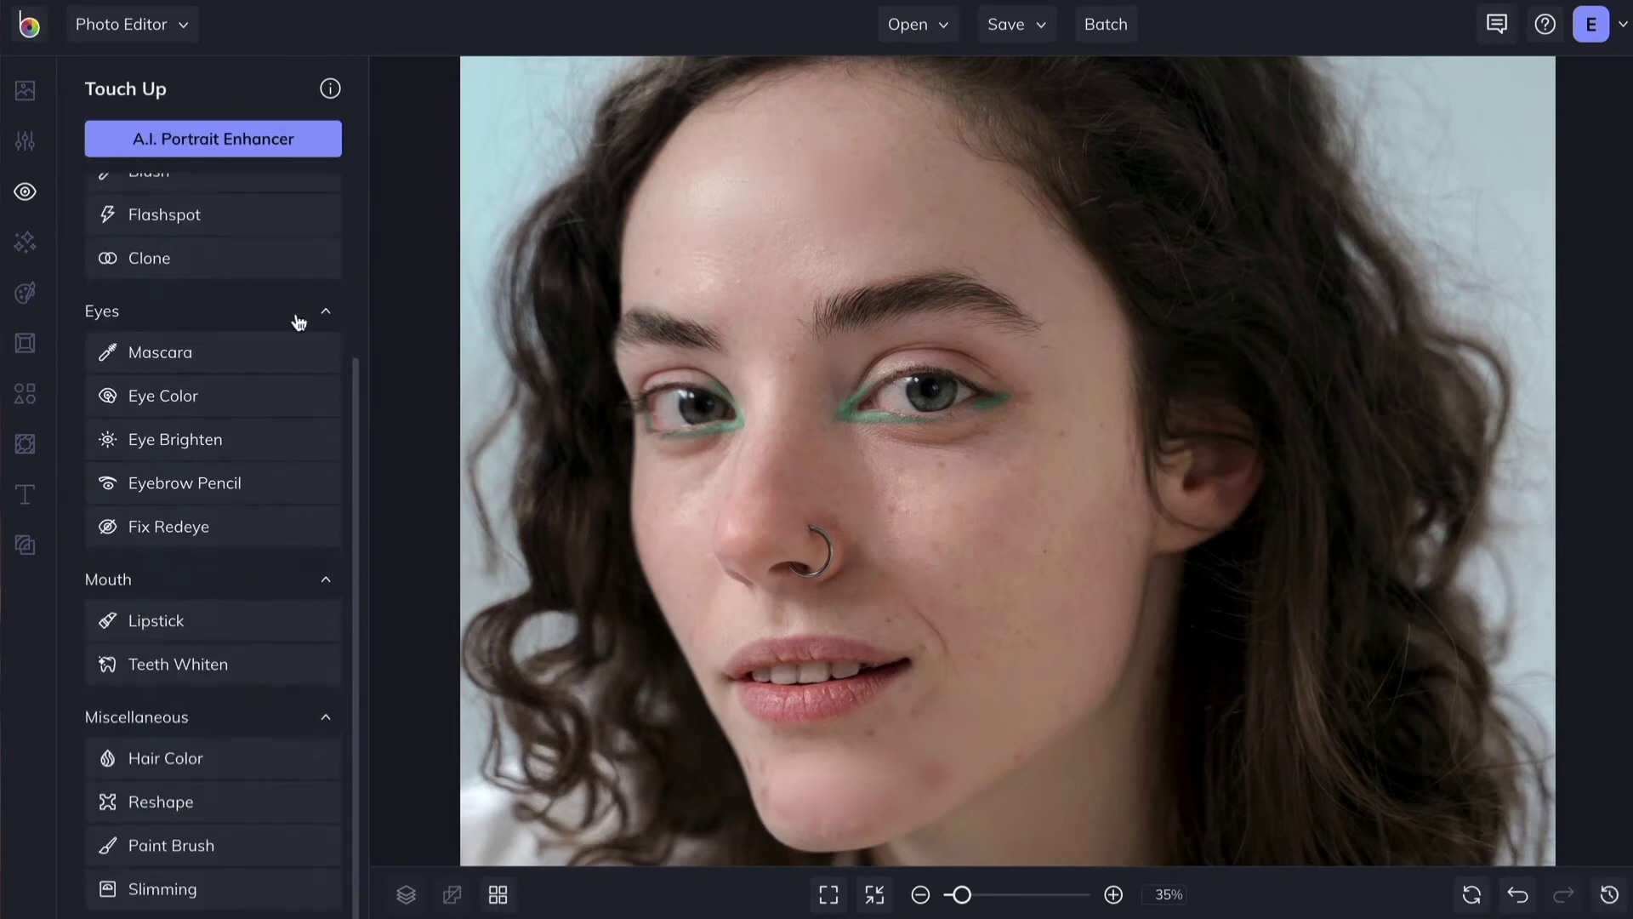
left_click(246, 668)
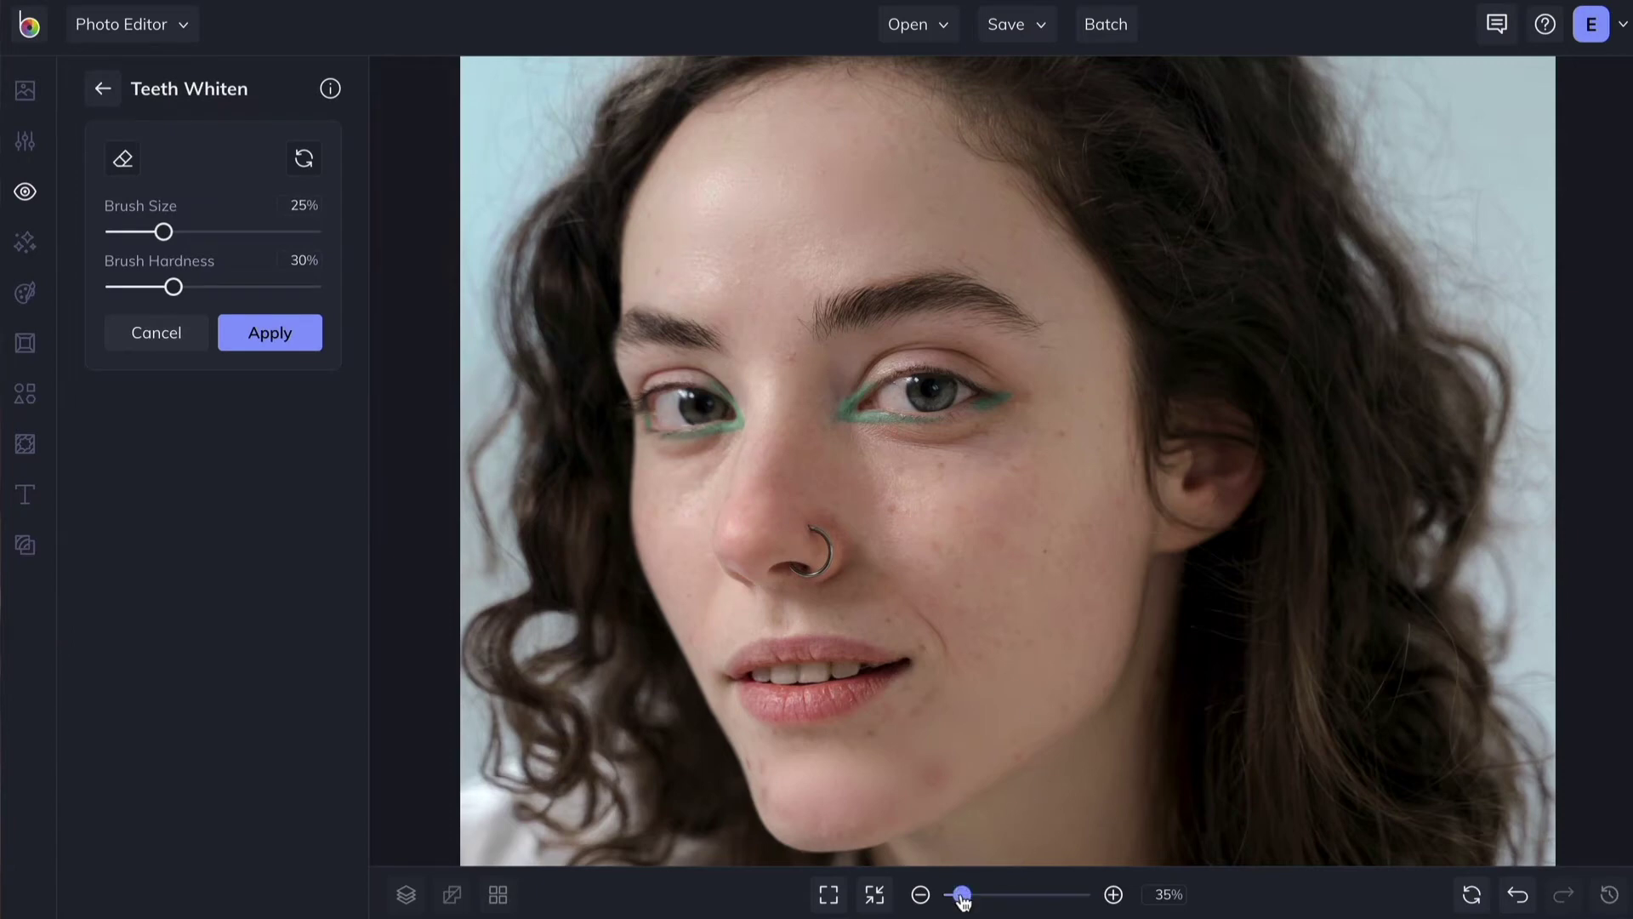
left_click_drag(962, 897, 977, 903)
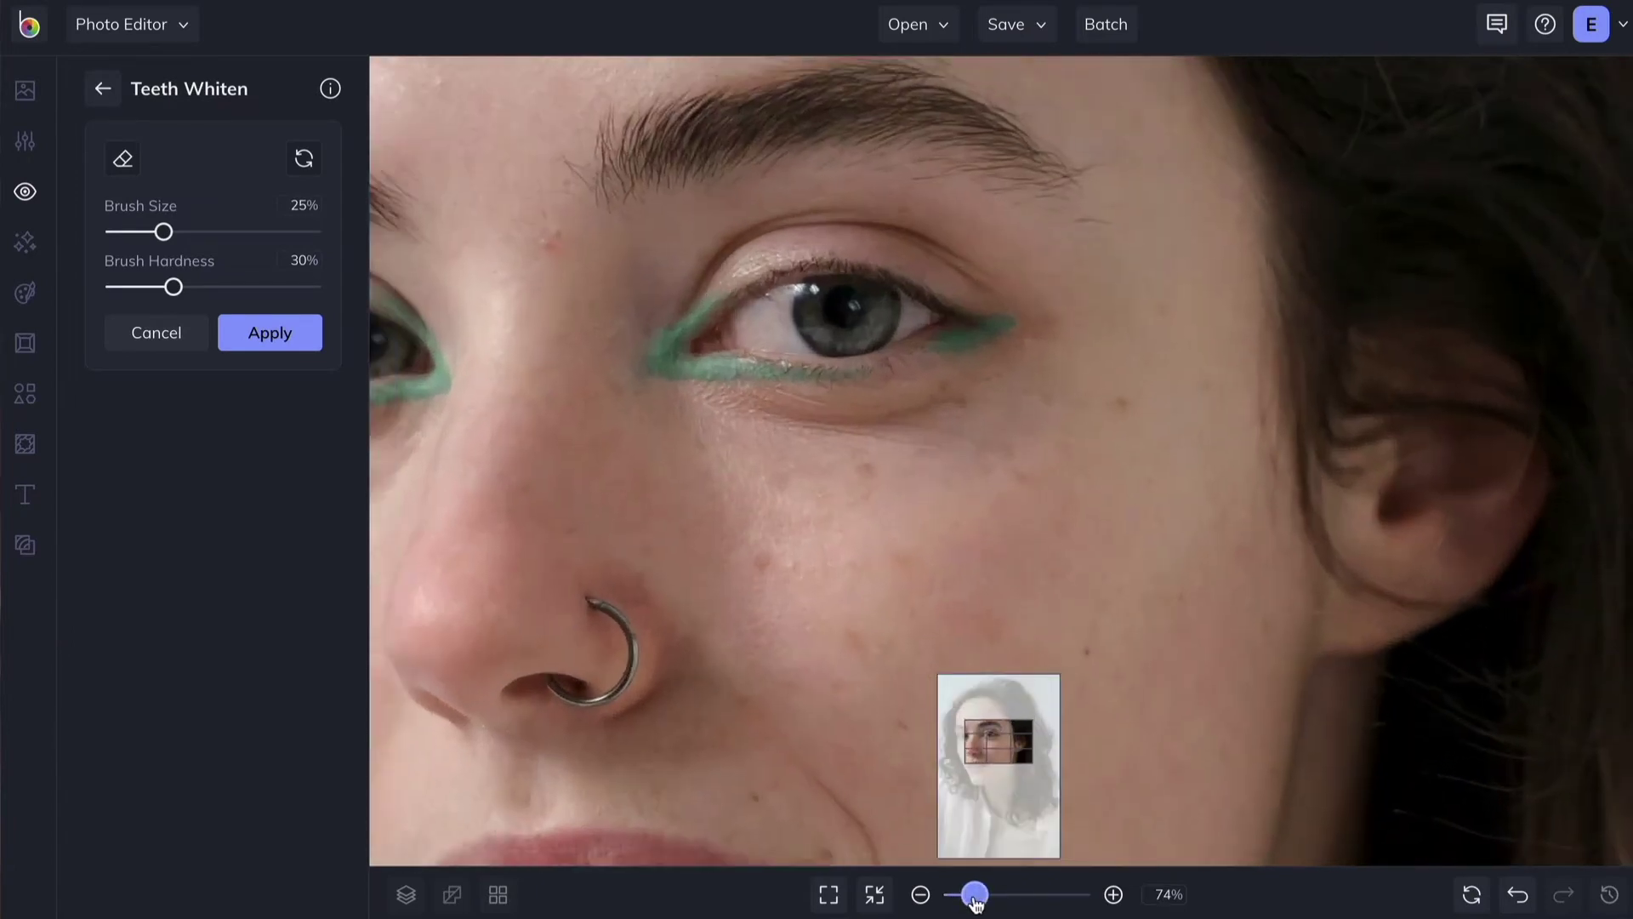
left_click_drag(784, 705, 1072, 213)
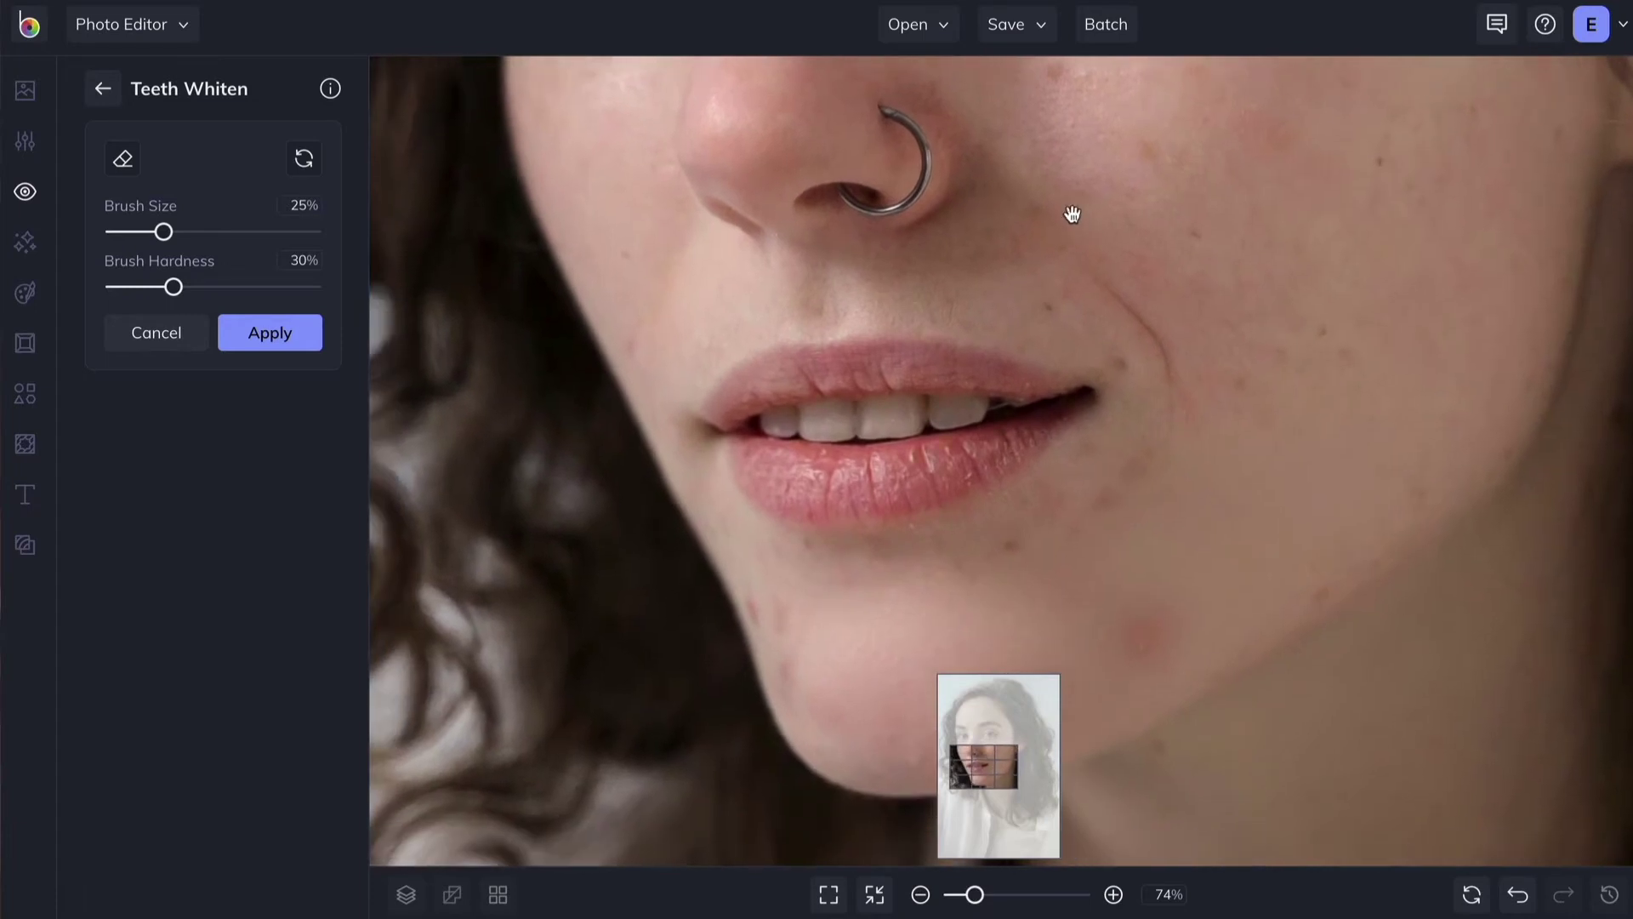
mouse_move(1028, 387)
left_mouse_down()
mouse_move(962, 413)
mouse_move(797, 428)
mouse_move(930, 424)
left_mouse_up()
left_click(876, 895)
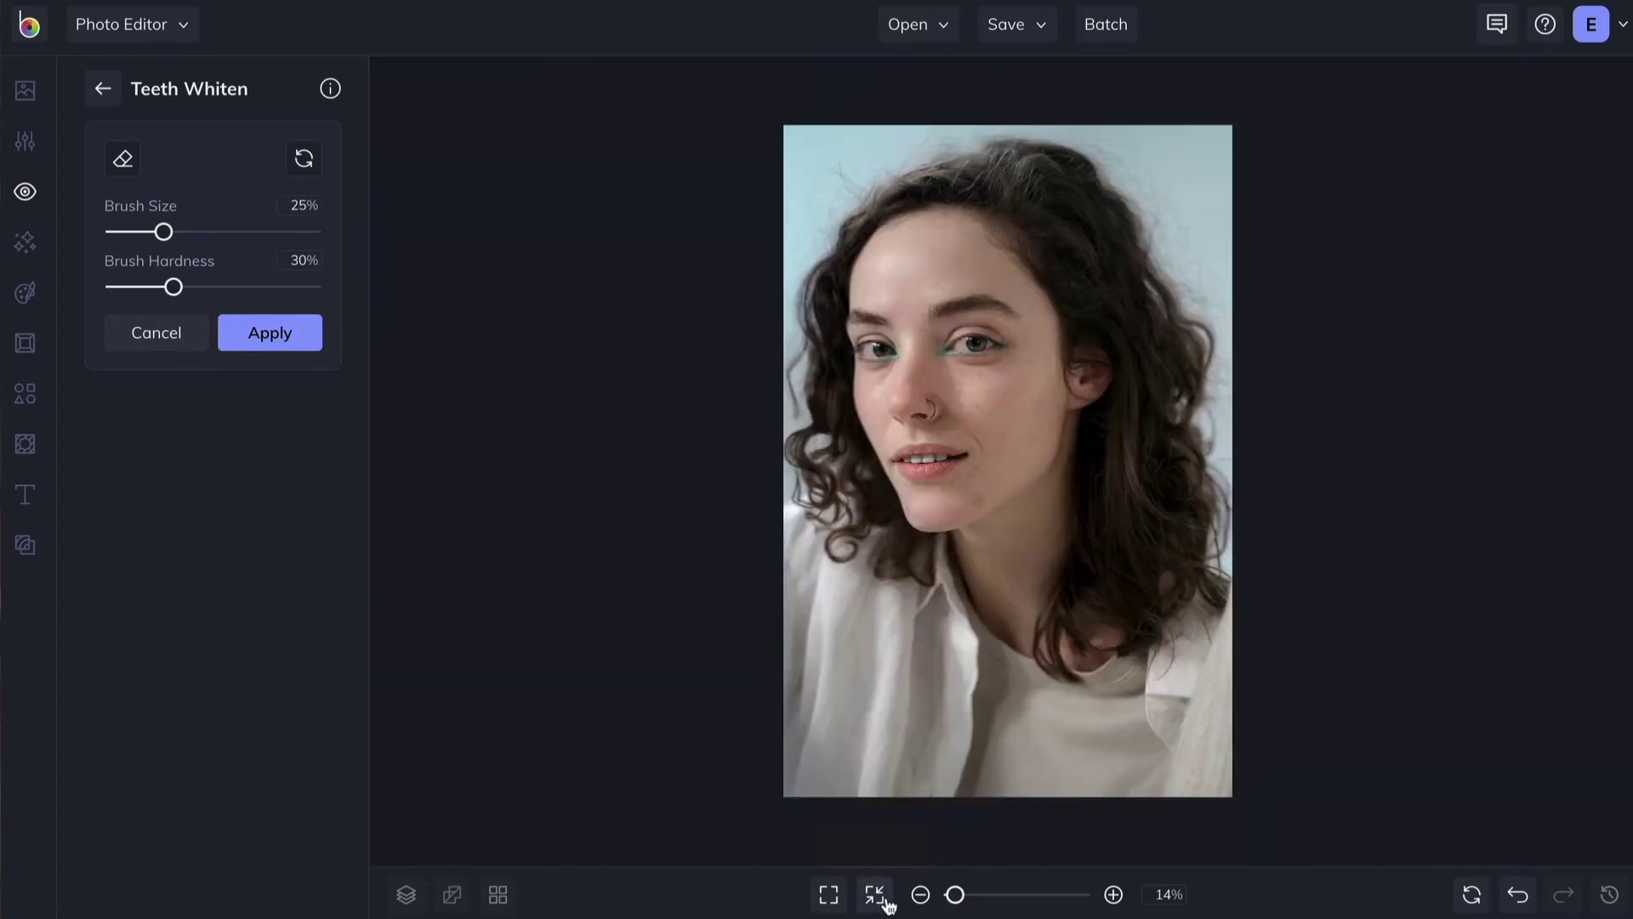
left_click(281, 345)
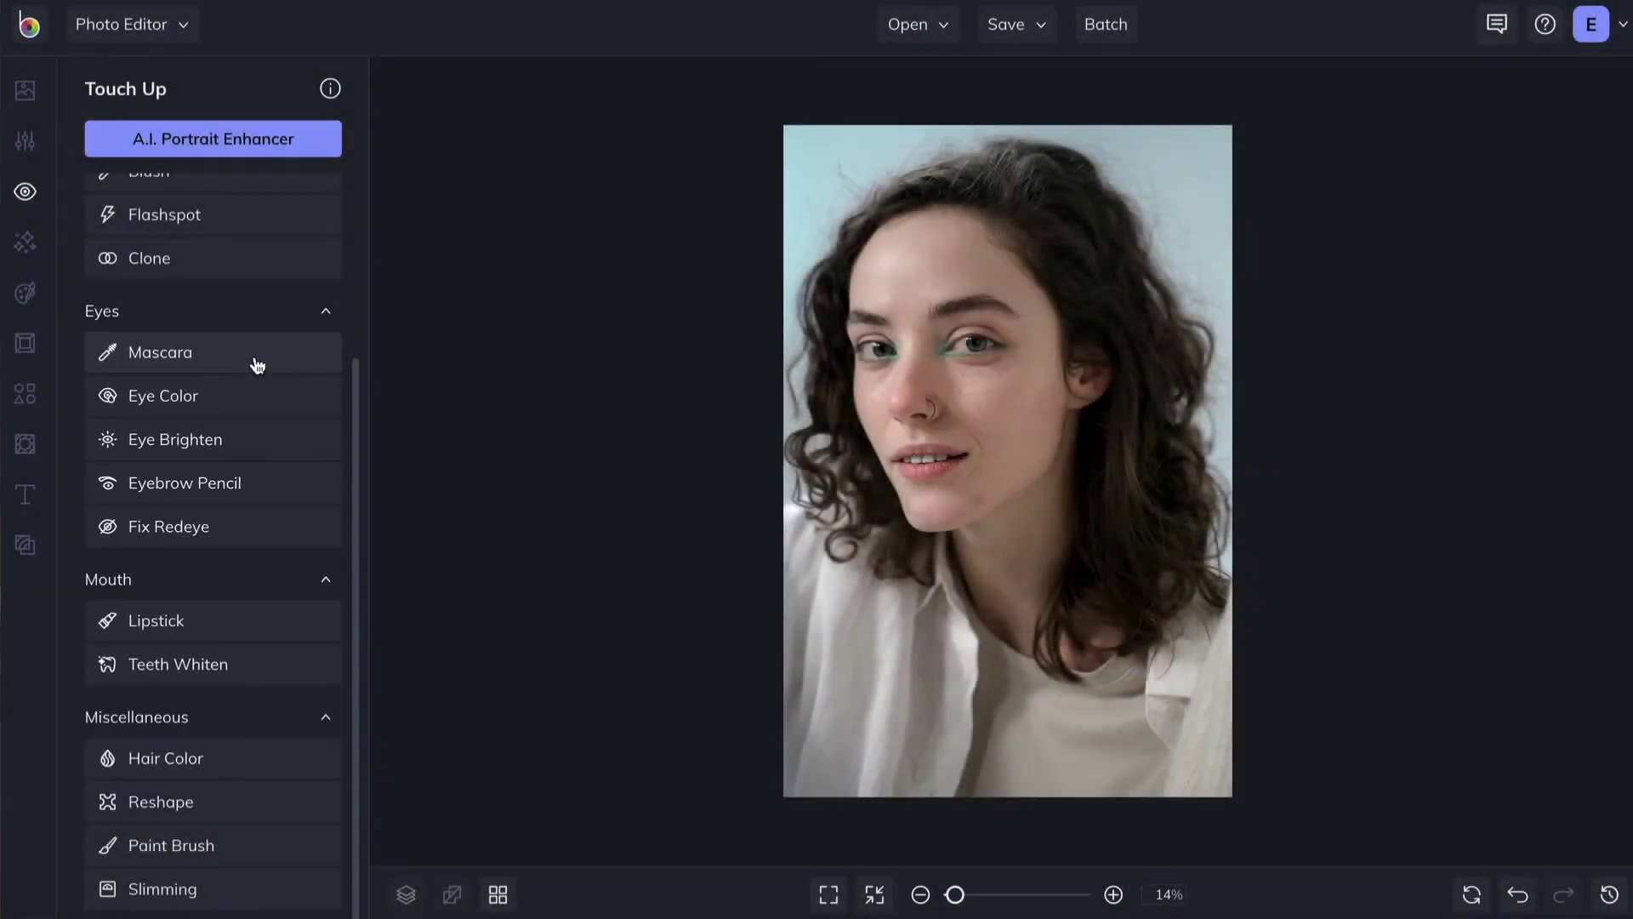
Apply Mascara to the woman's eyes.
left_click(256, 355)
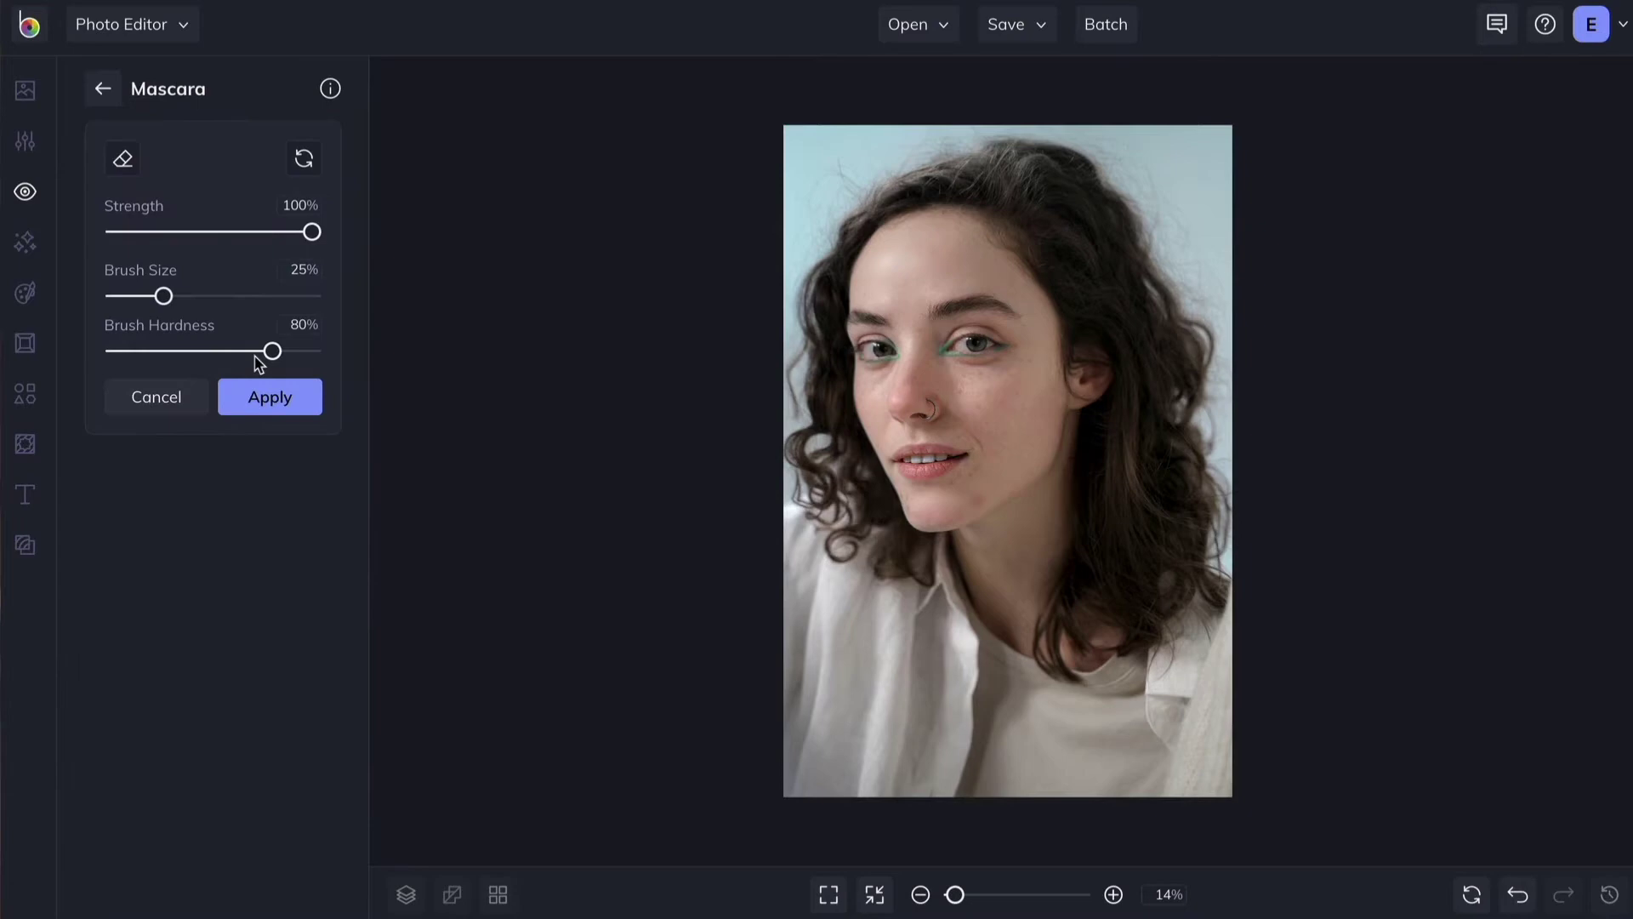
scroll(1009, 456, "up", 5)
scroll(1294, 360, "up", 5)
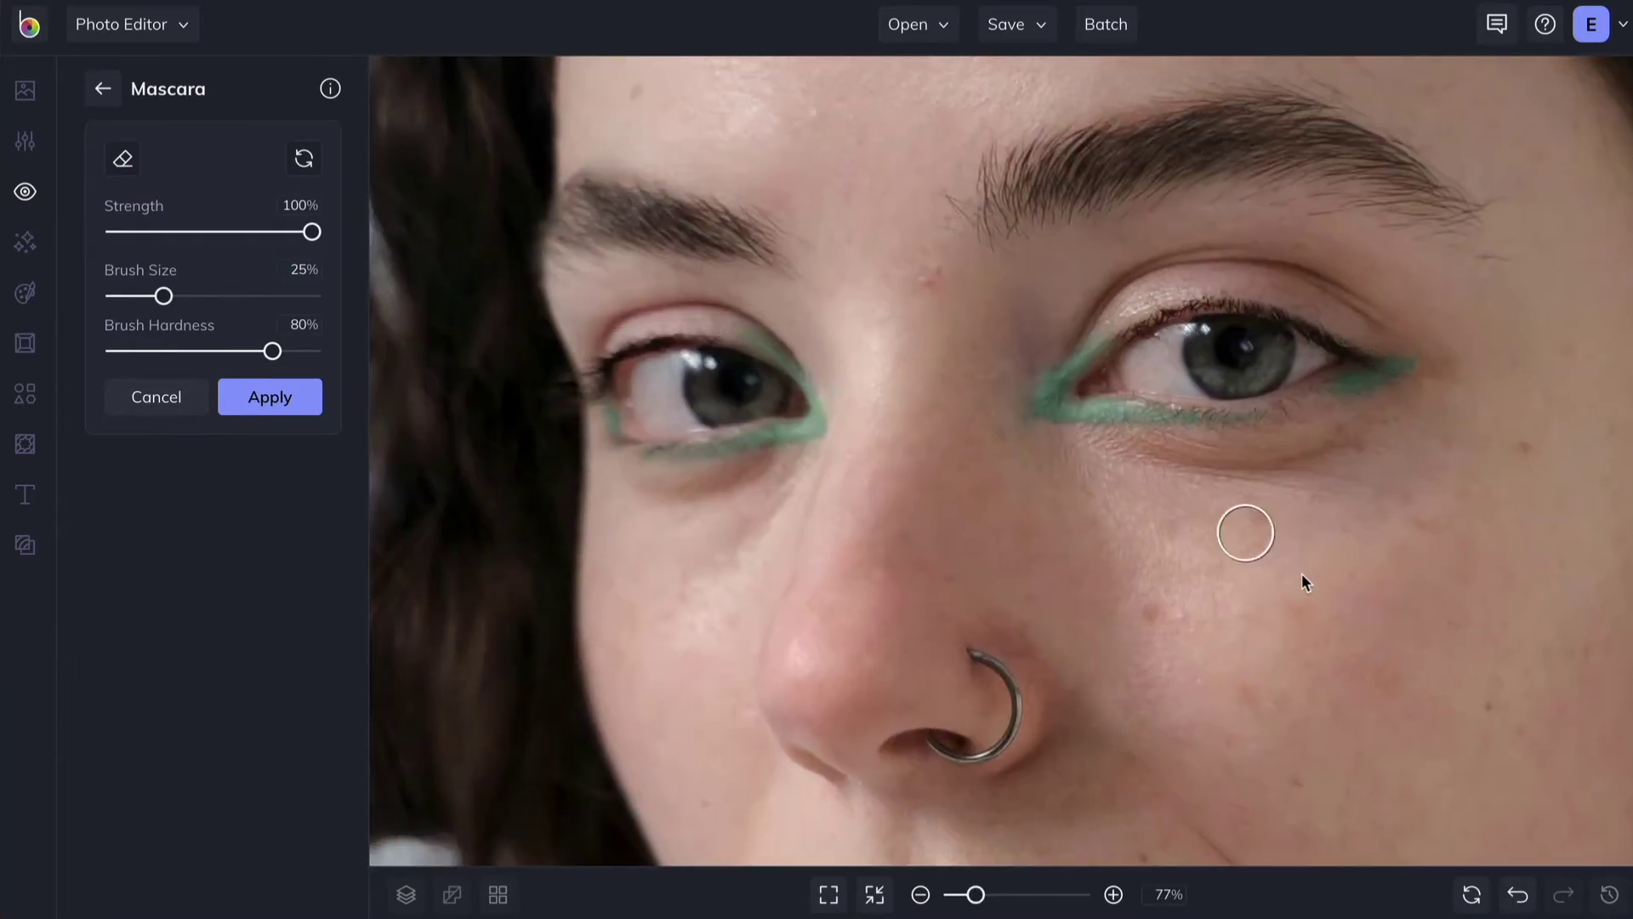
left_click(875, 894)
left_click(278, 400)
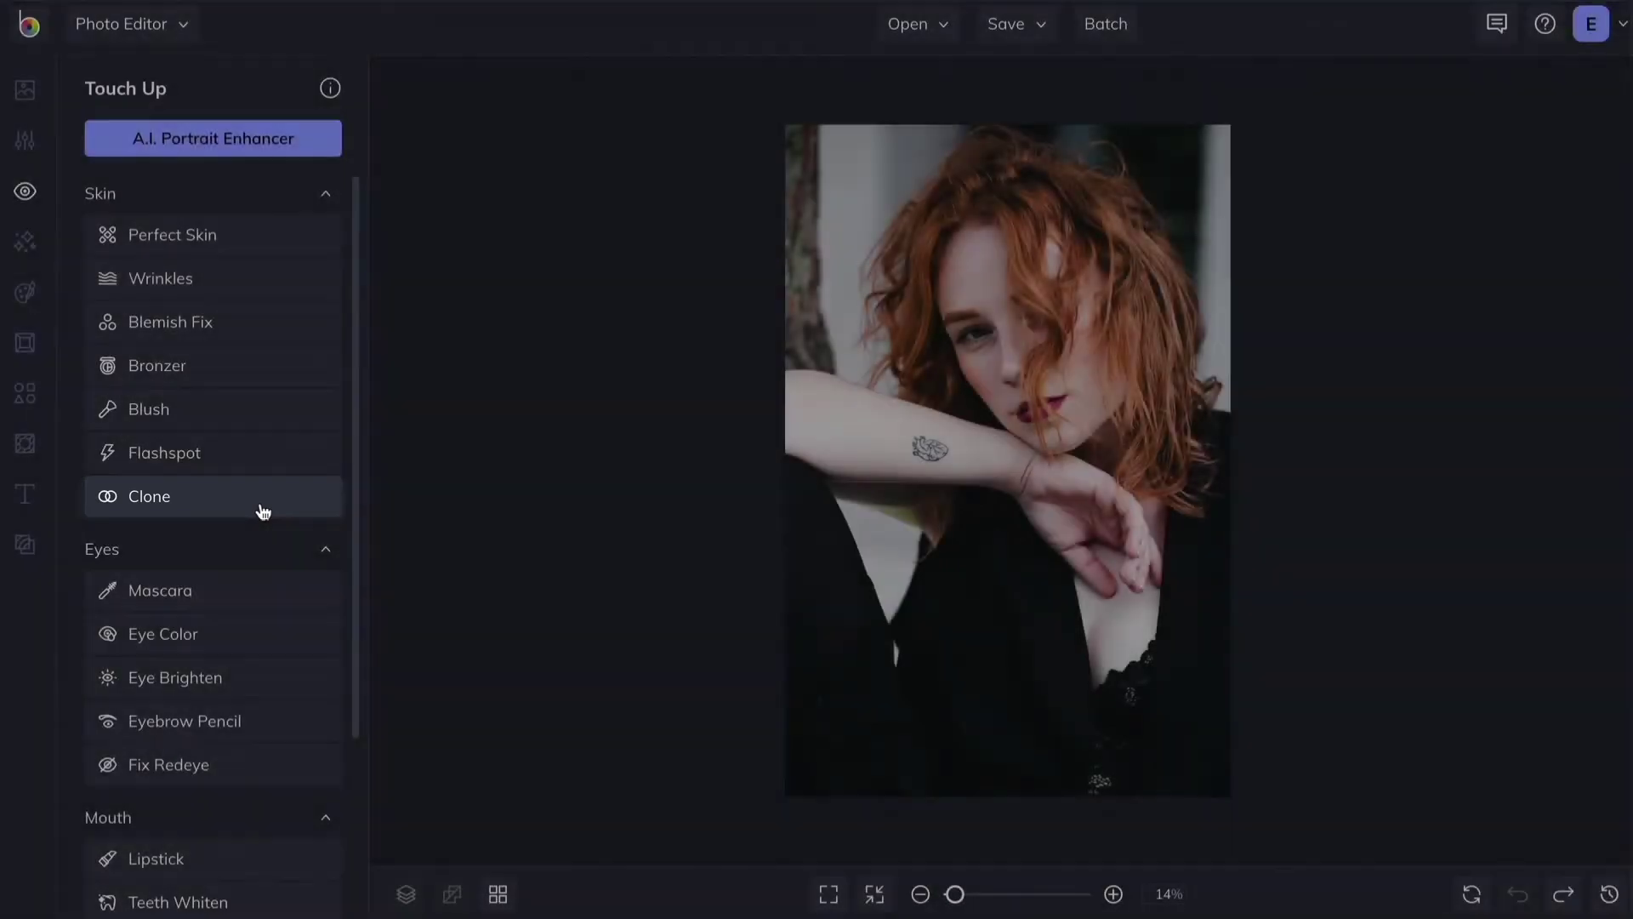
Clone bare forearm skin over the heart tattoo and apply the edit.
left_click(263, 510)
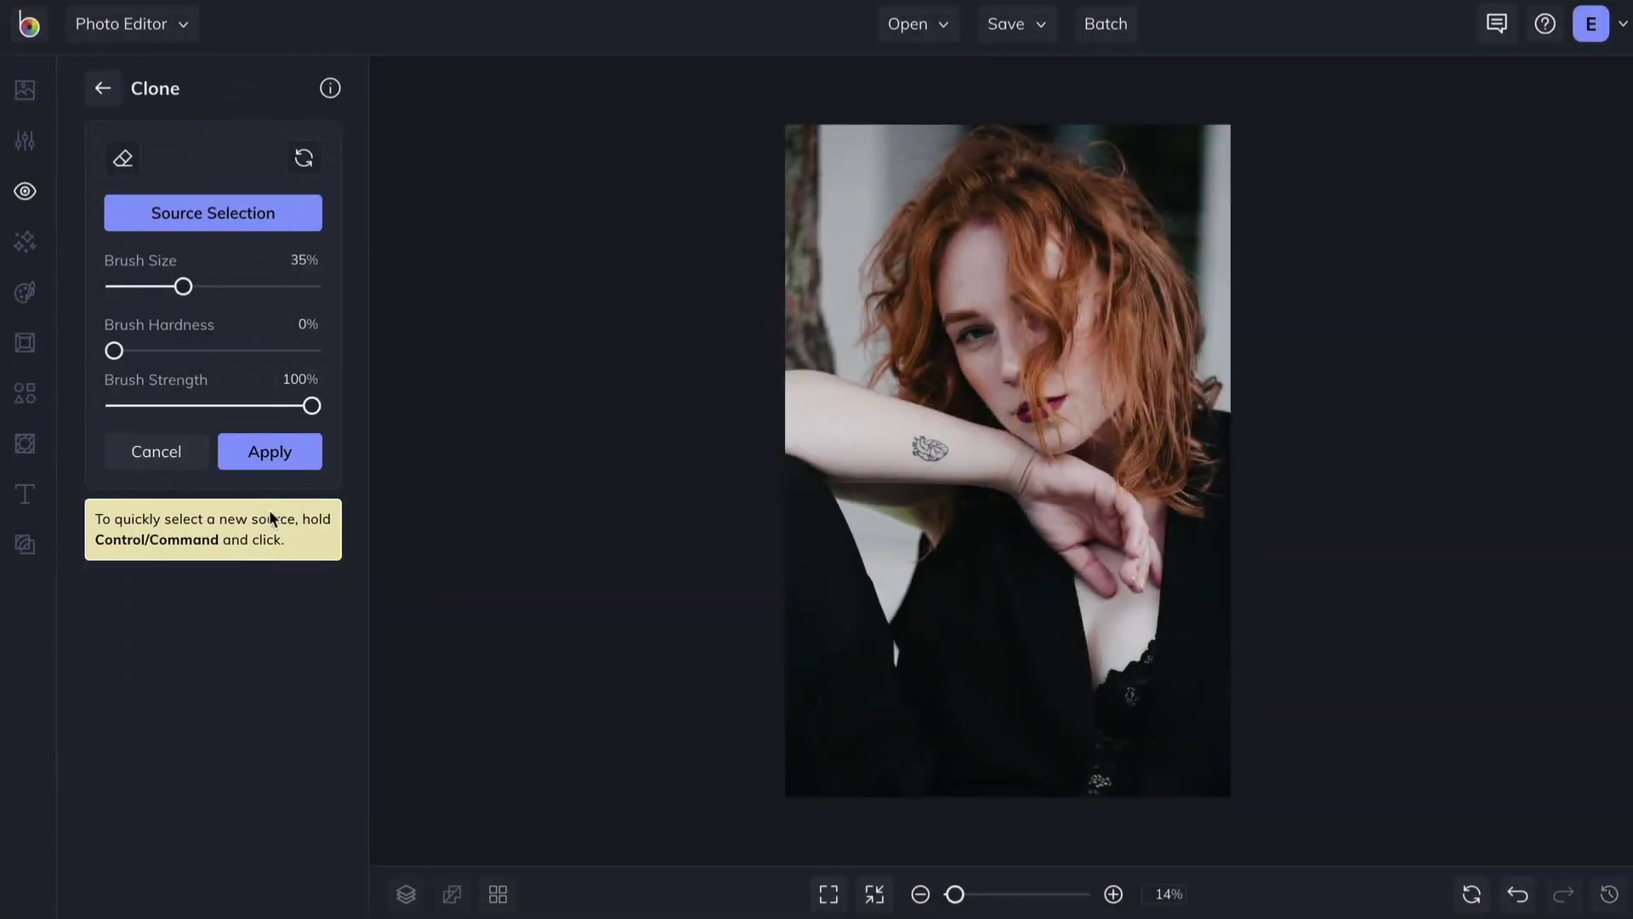
left_click_drag(956, 895, 978, 895)
left_click_drag(502, 441, 1163, 502)
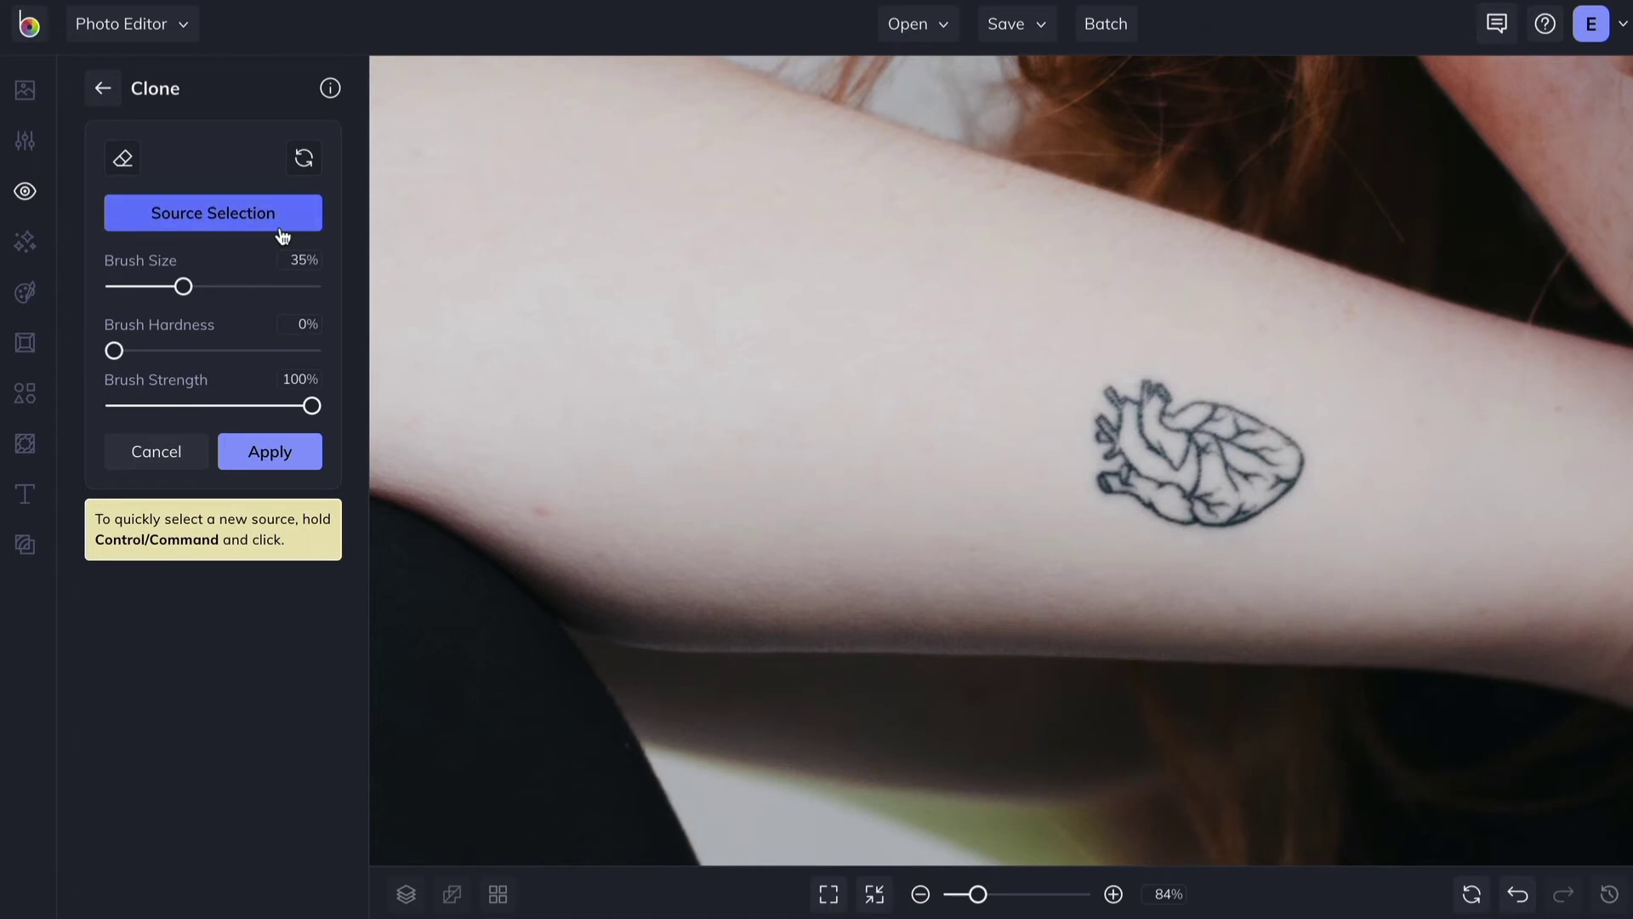
left_click(281, 236)
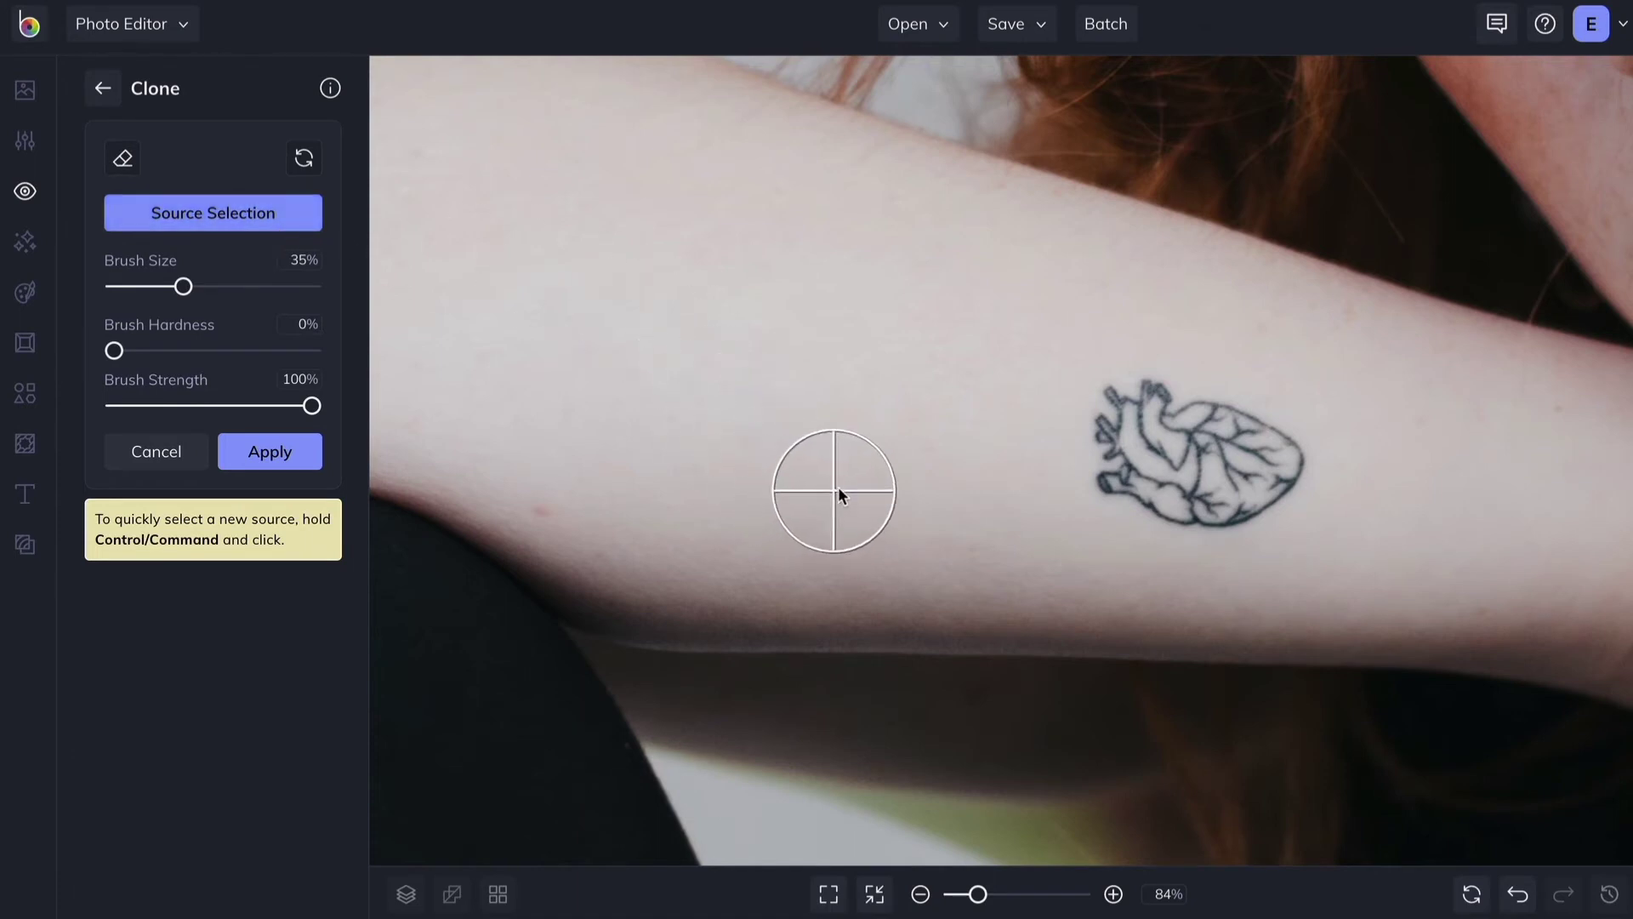
left_click(851, 485)
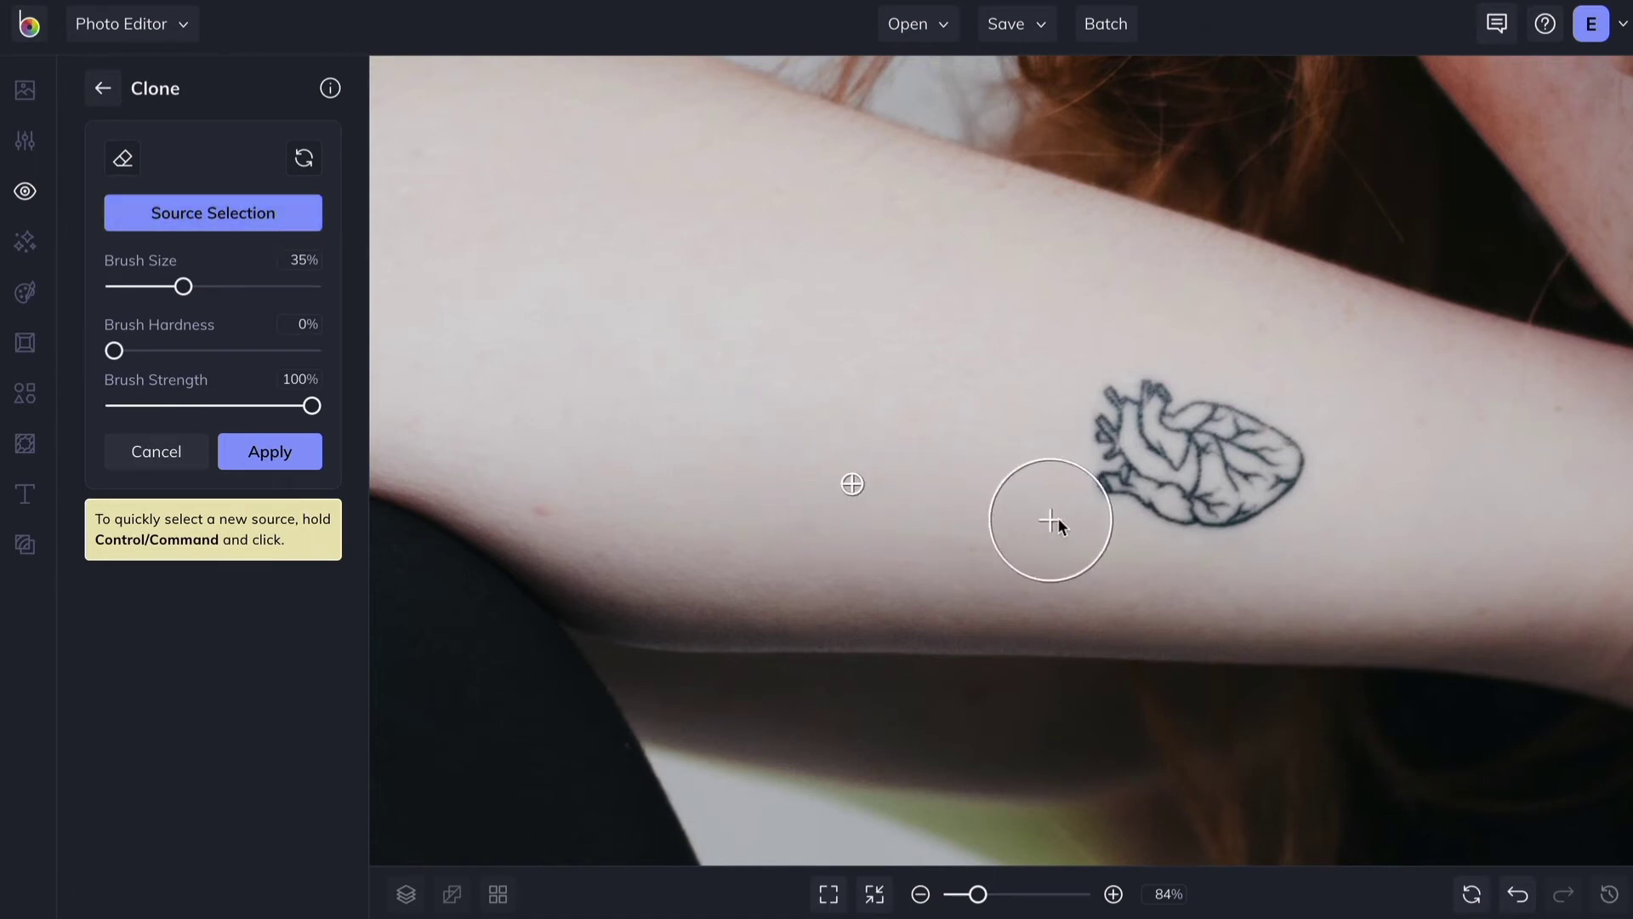
mouse_move(1092, 502)
left_mouse_down()
mouse_move(1123, 395)
mouse_move(1160, 490)
mouse_move(1189, 430)
mouse_move(1157, 499)
mouse_move(1231, 435)
mouse_move(1208, 503)
mouse_move(1264, 443)
mouse_move(1269, 539)
left_mouse_up()
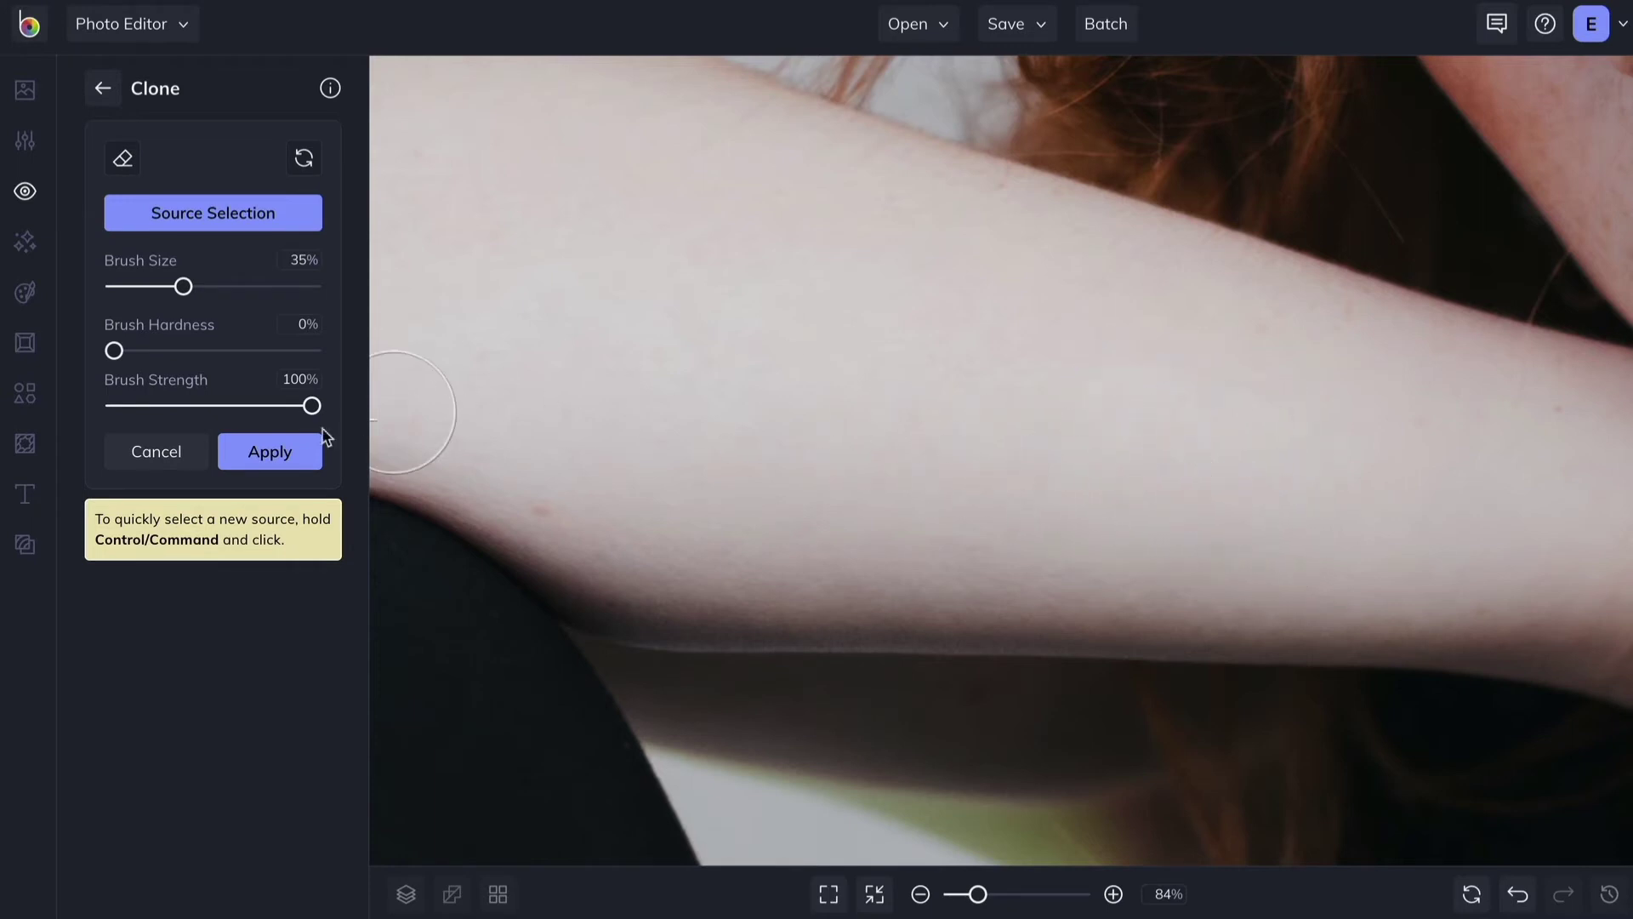
left_click(269, 452)
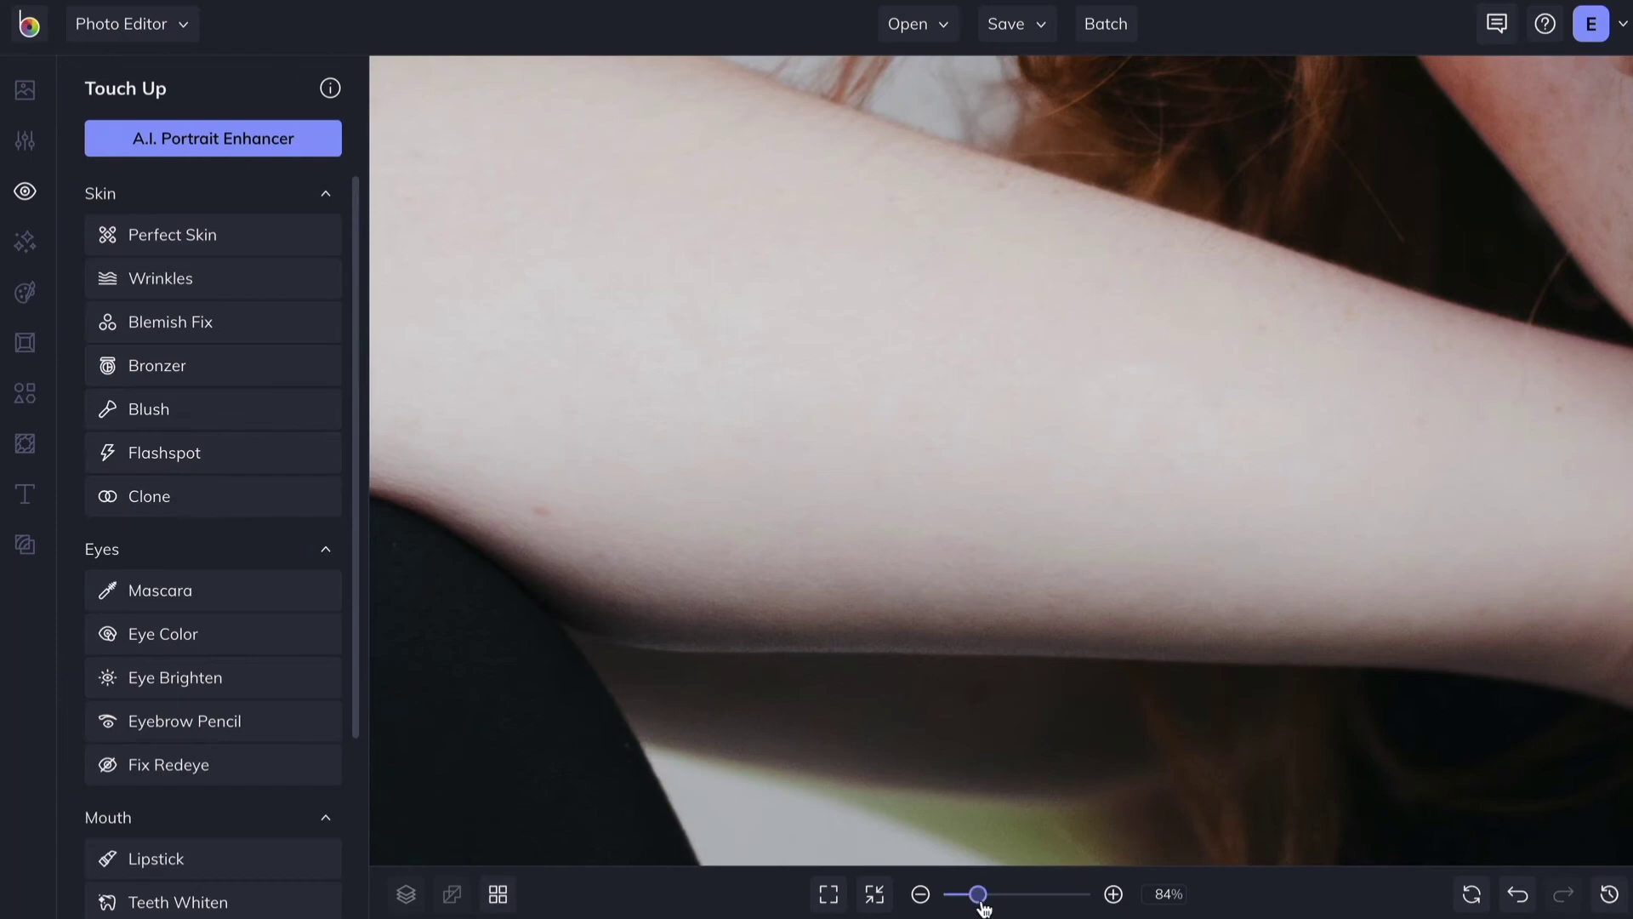
mouse_move(980, 894)
left_click_drag(982, 904, 959, 905)
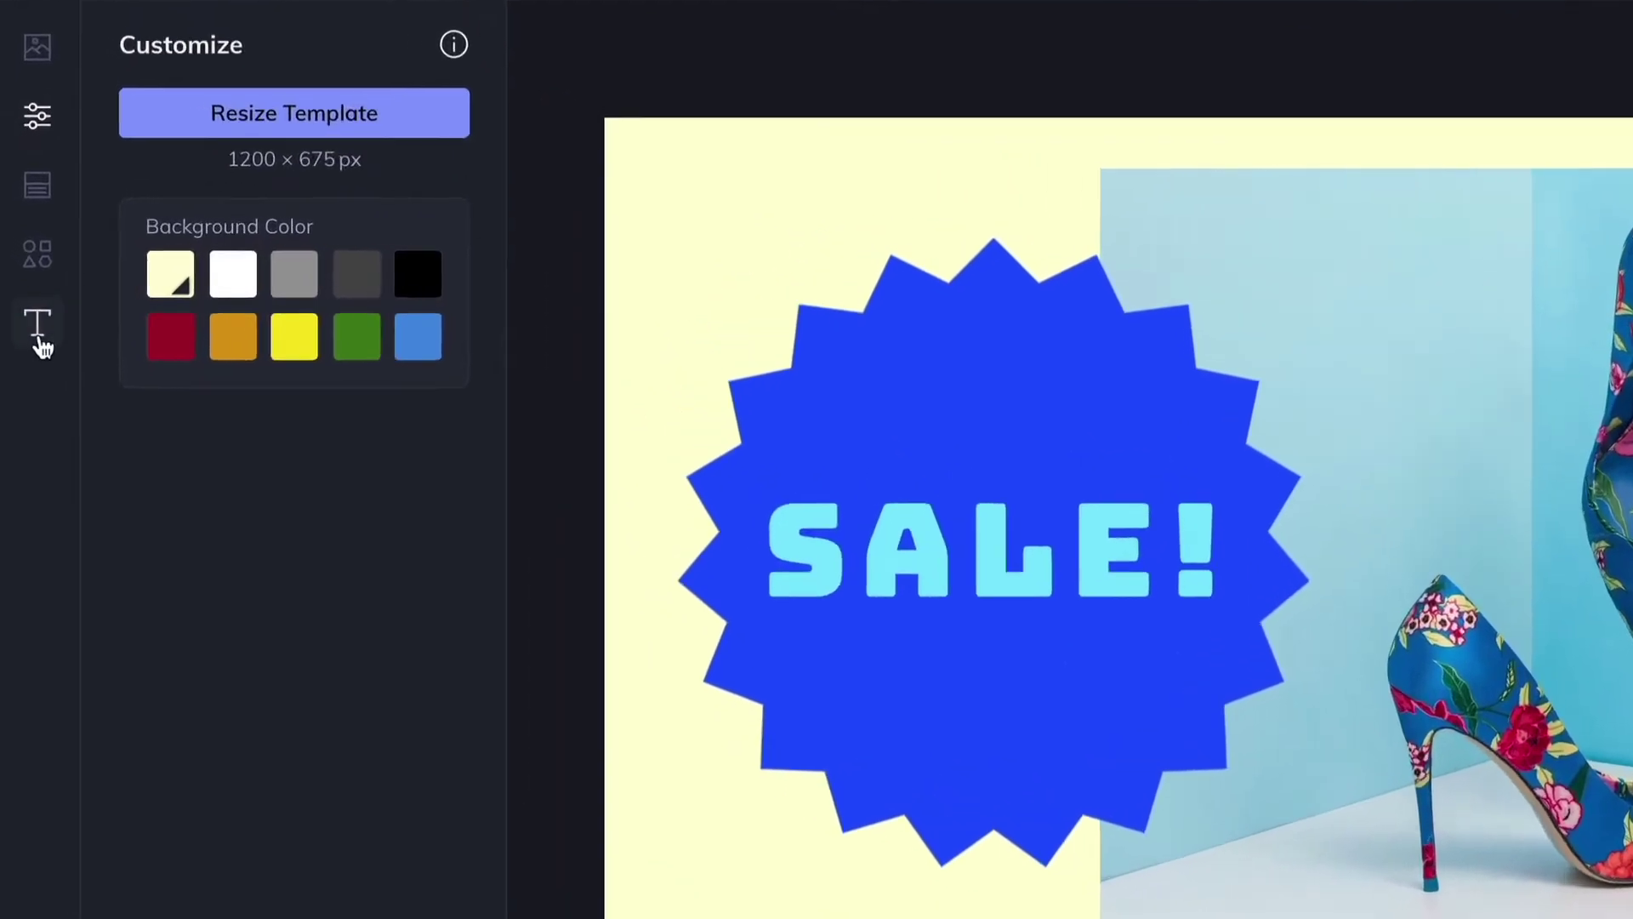
Add the HOLIDAY SALE text preset at top right and change HOLIDAY to SPRING.
mouse_move(40, 344)
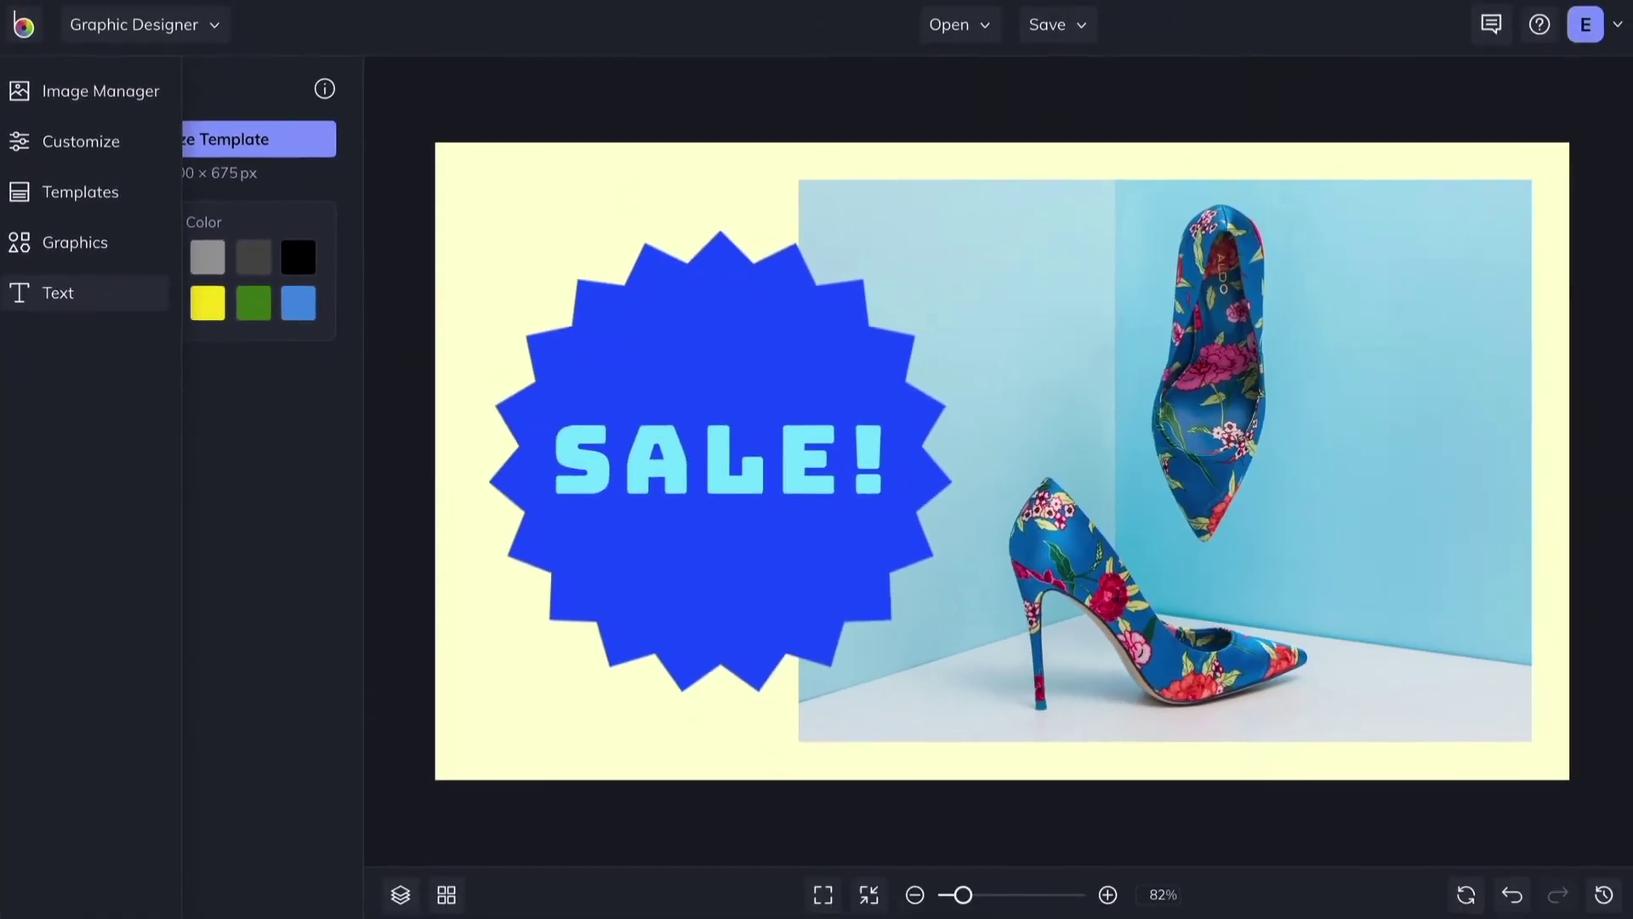
left_click(56, 359)
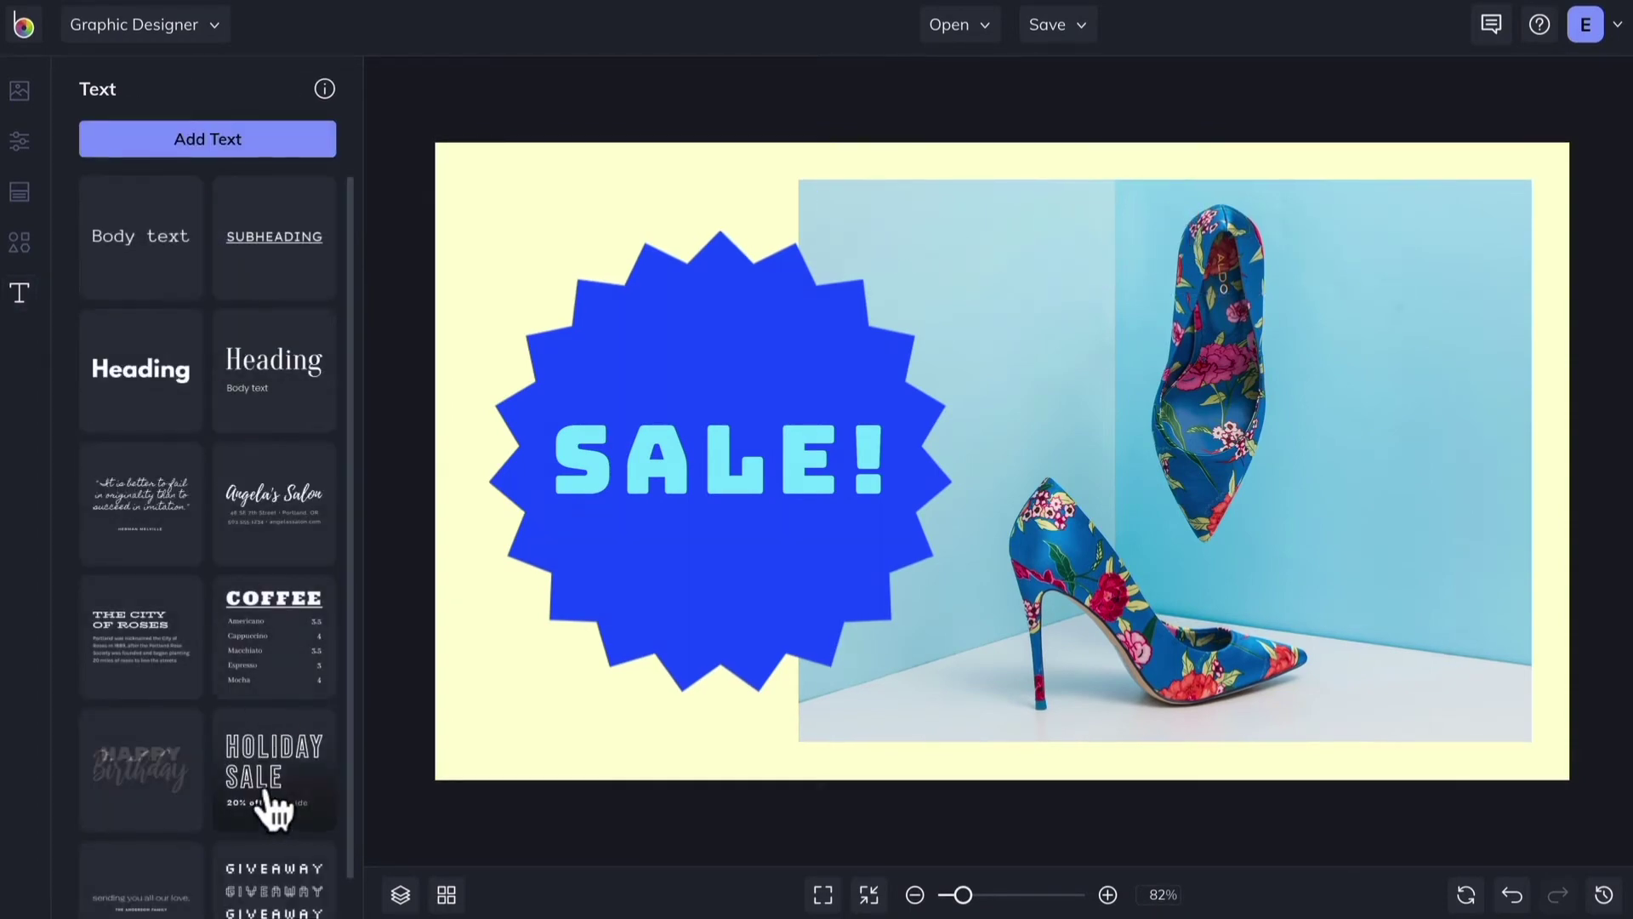
left_click(271, 808)
left_click_drag(976, 401, 1286, 355)
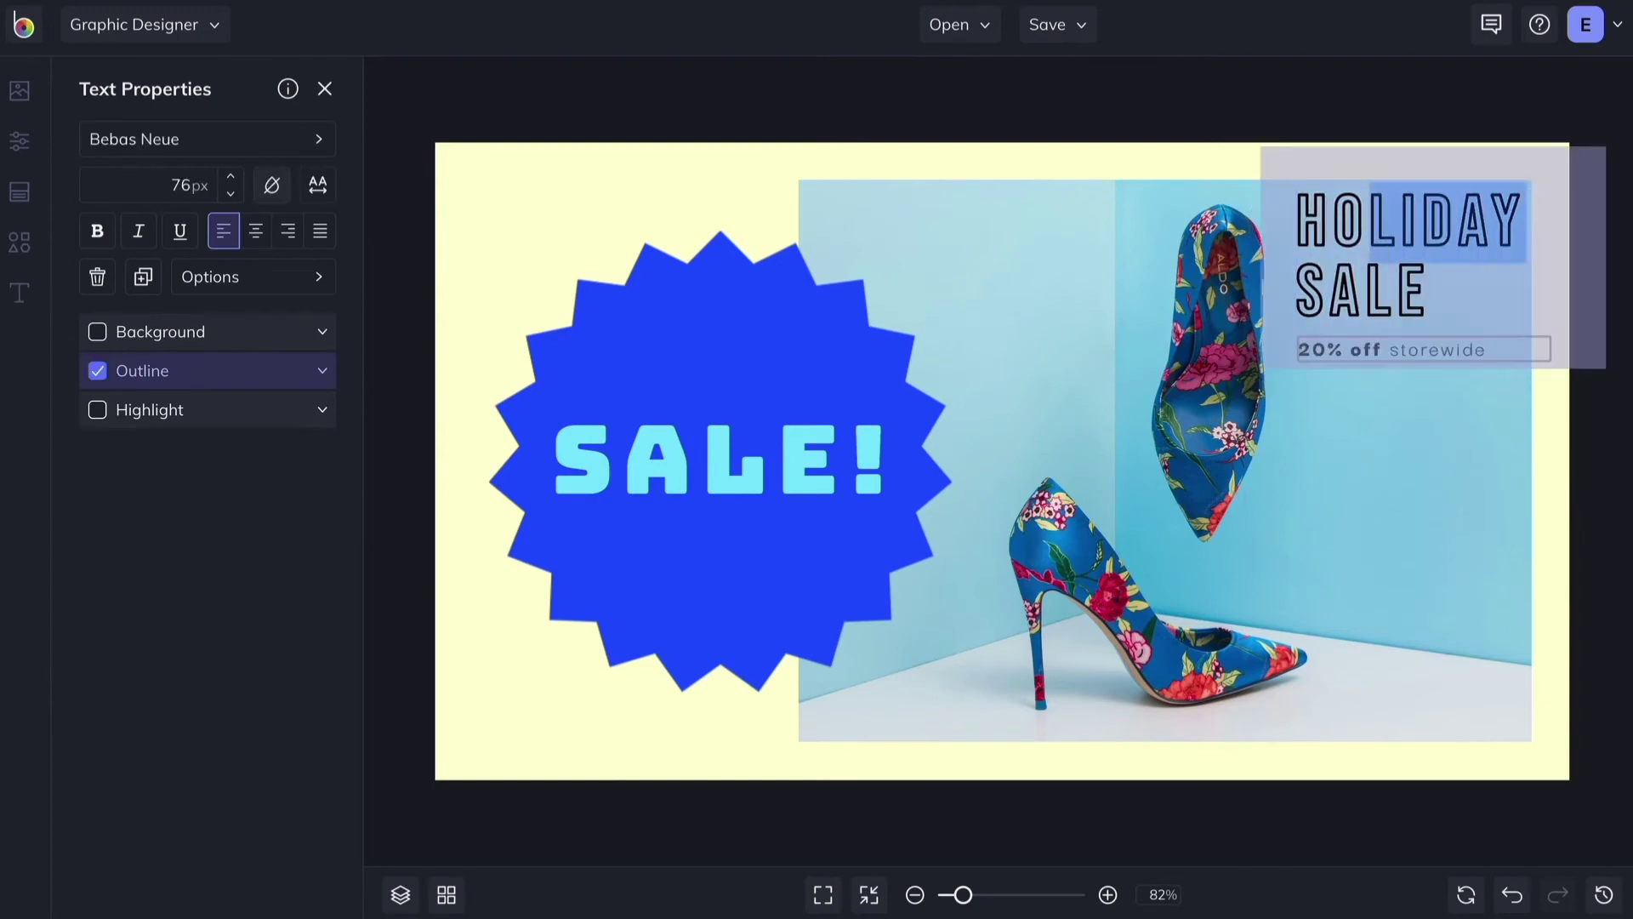
left_click_drag(1369, 219, 1297, 219)
type("SPRING")
key("Escape")
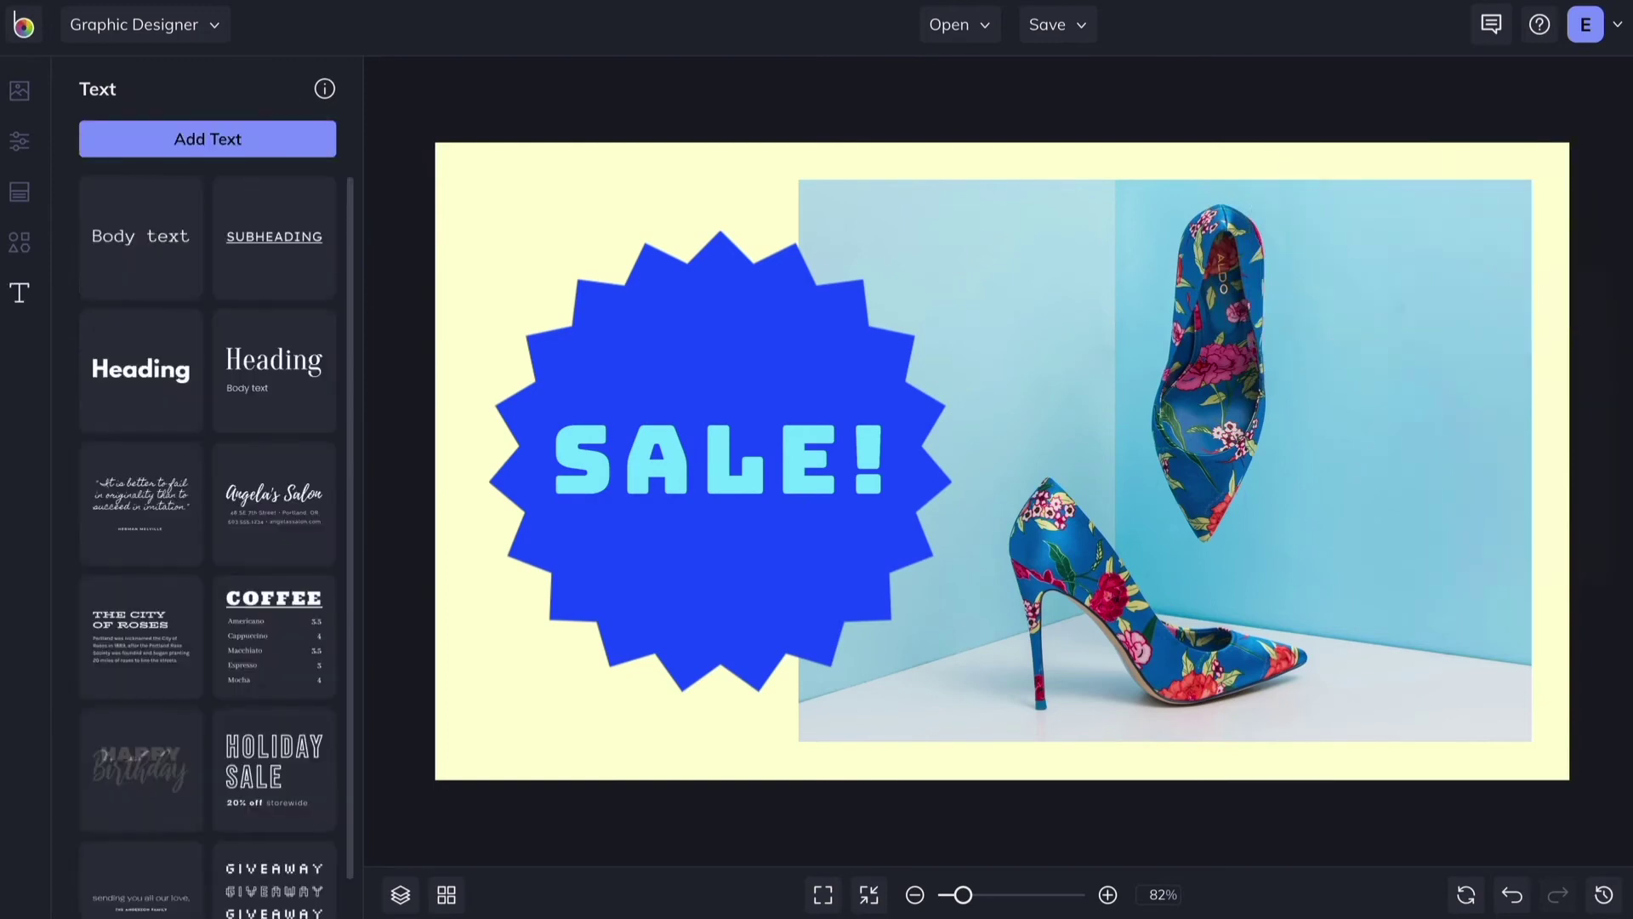
Add '20% off 4/1 - 4/8' wrapped onto two lines, then rotate SALE! slightly.
left_click(259, 143)
type("20")
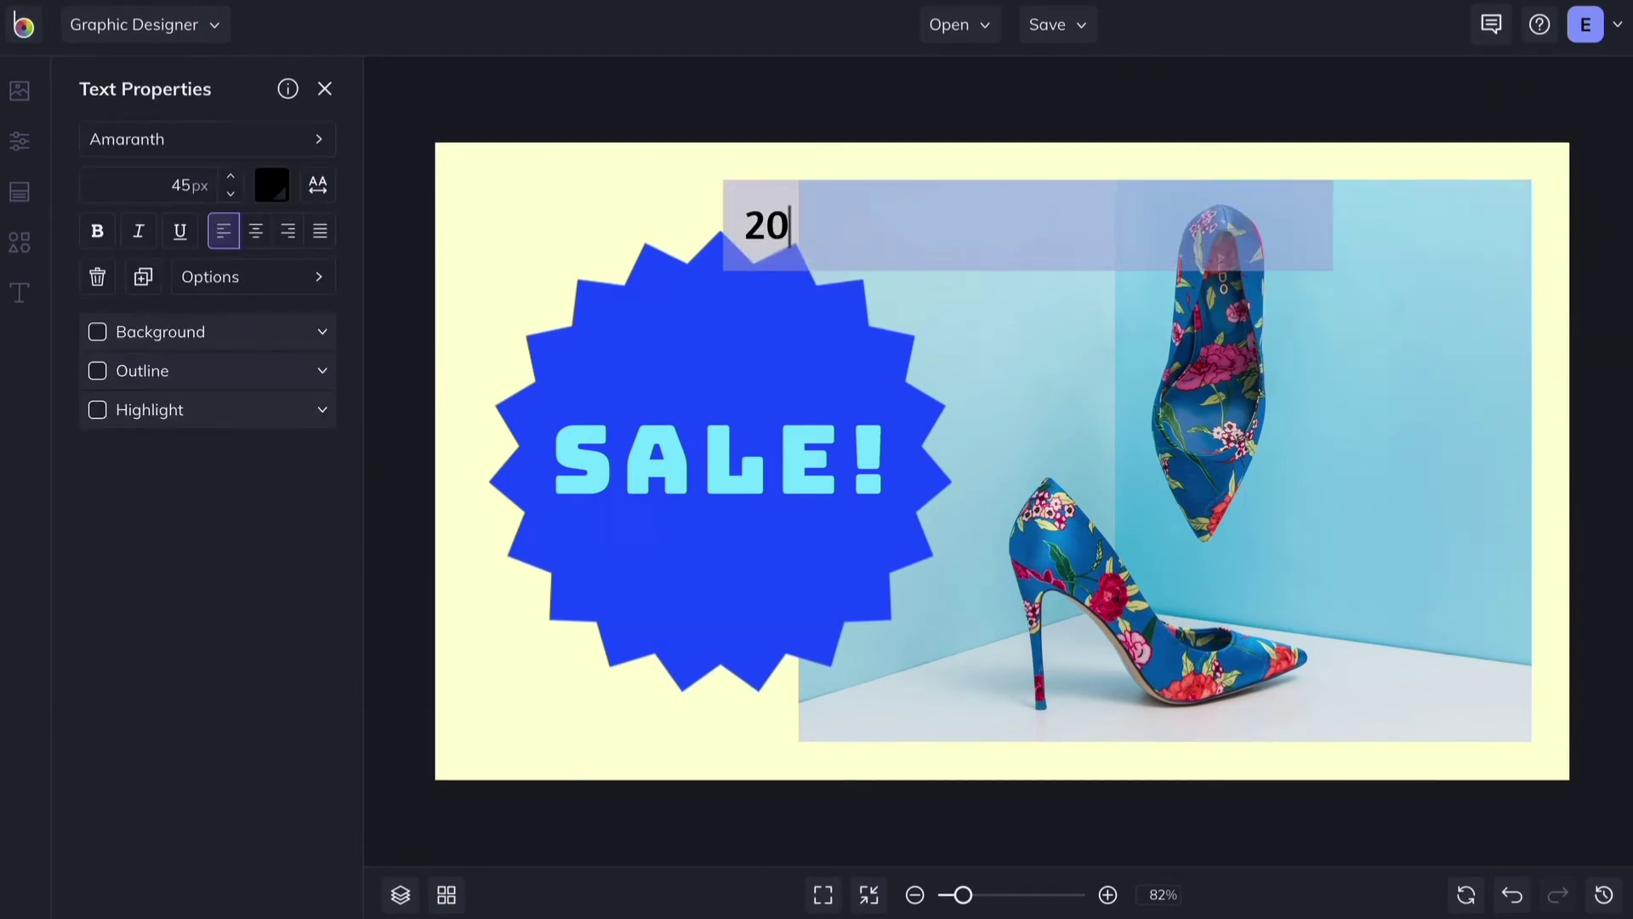
type("% off 4/1 - 4/8")
key("Escape")
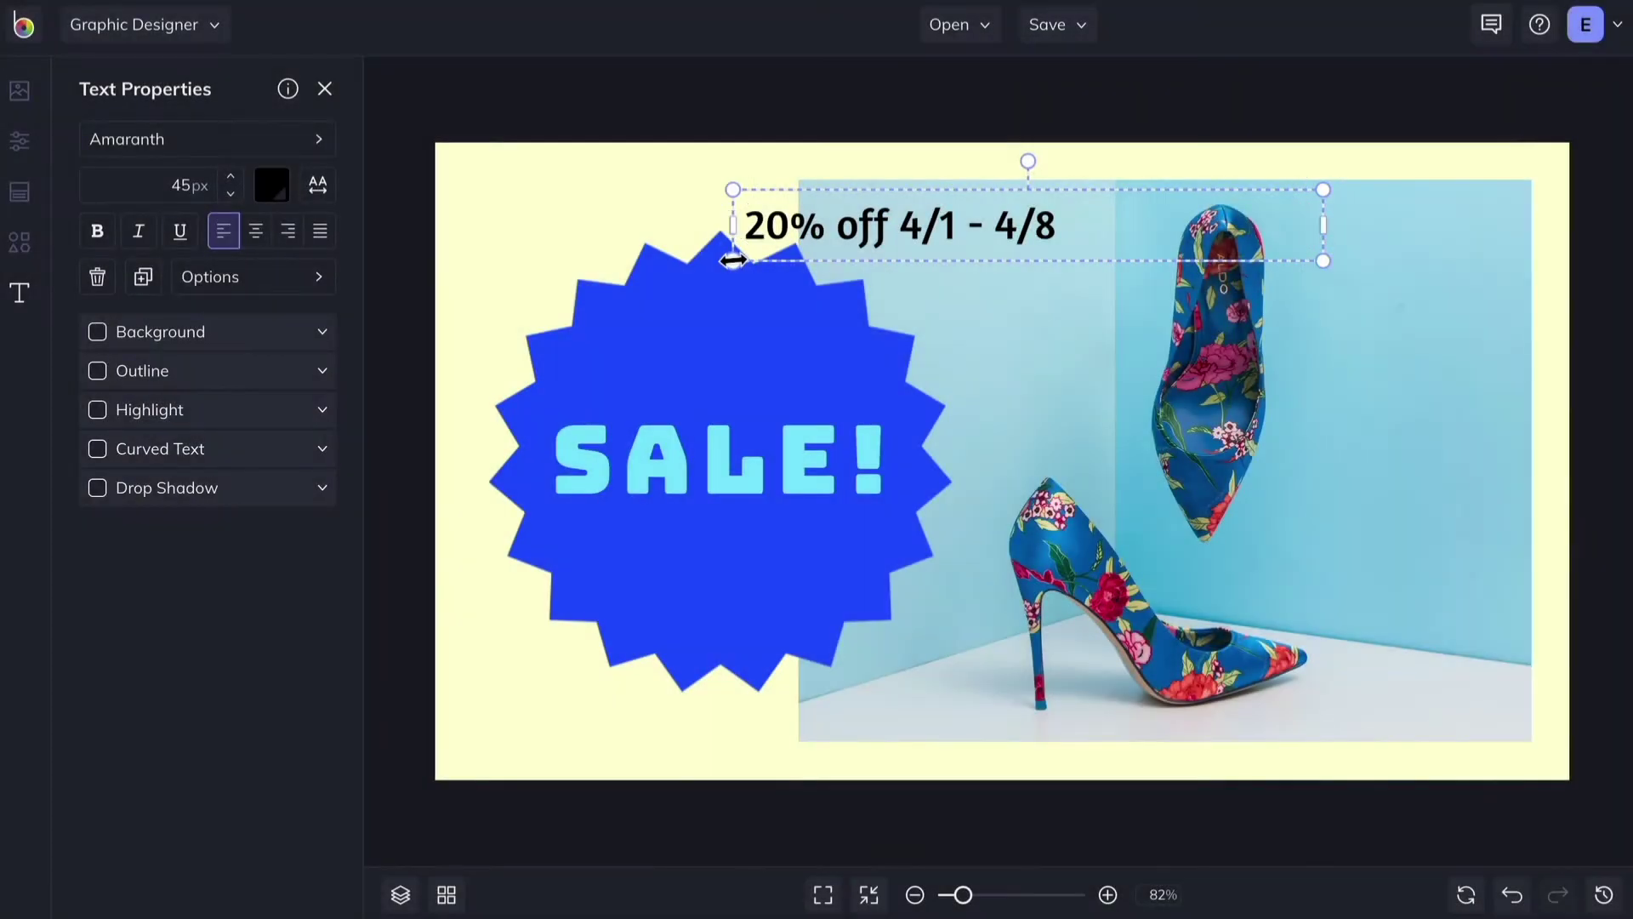
left_click_drag(733, 260, 511, 330)
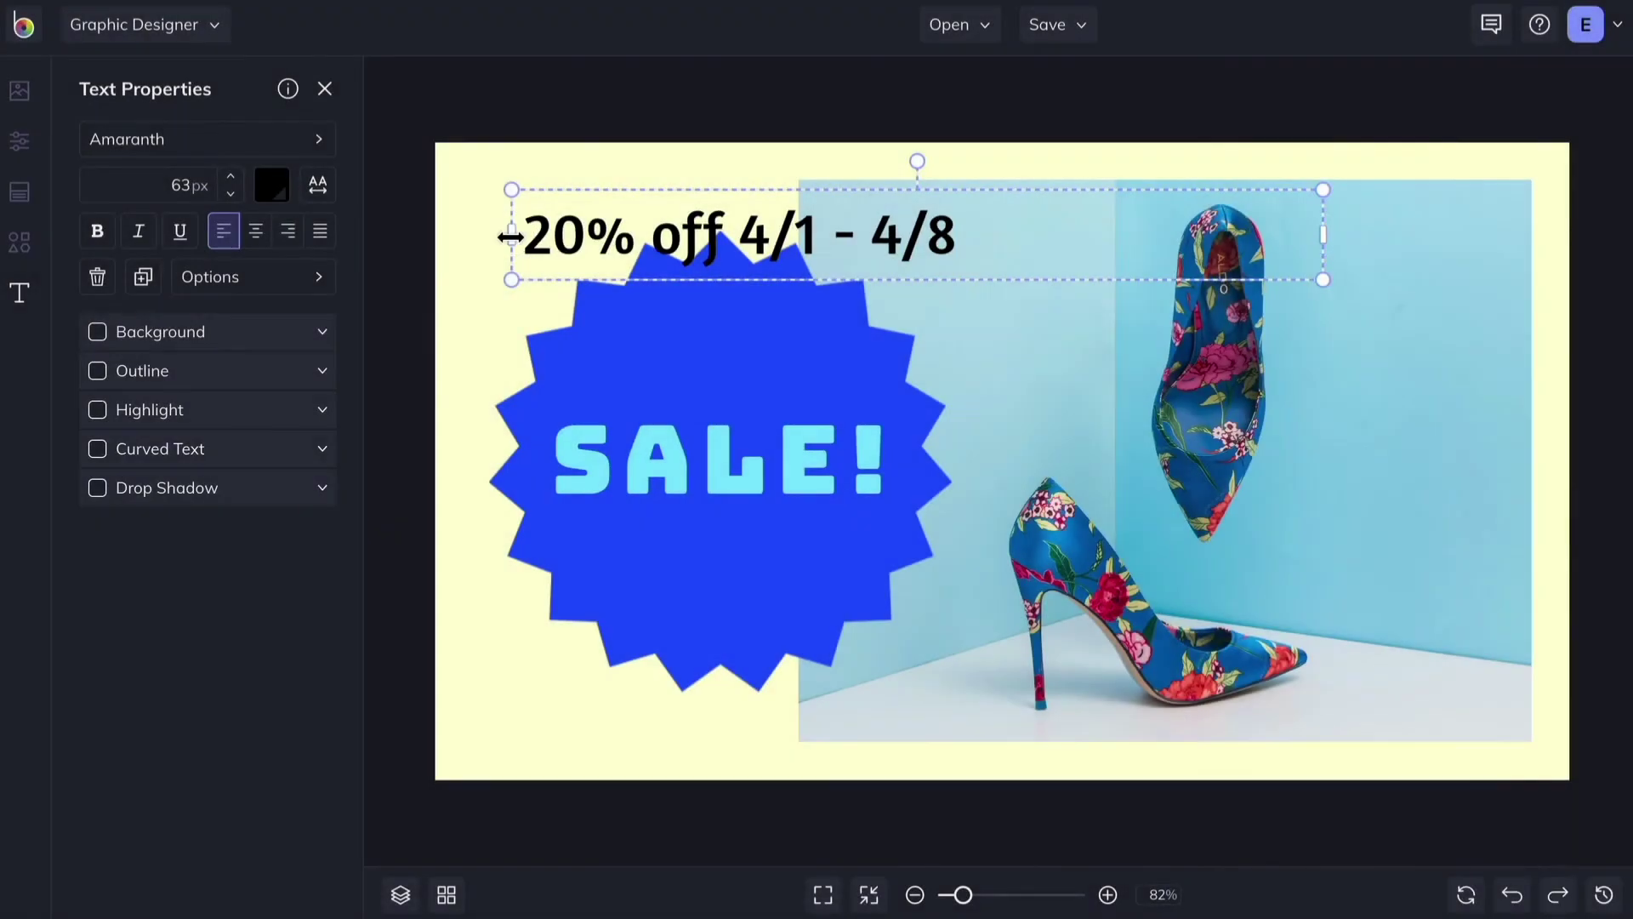
left_click_drag(511, 237, 1366, 258)
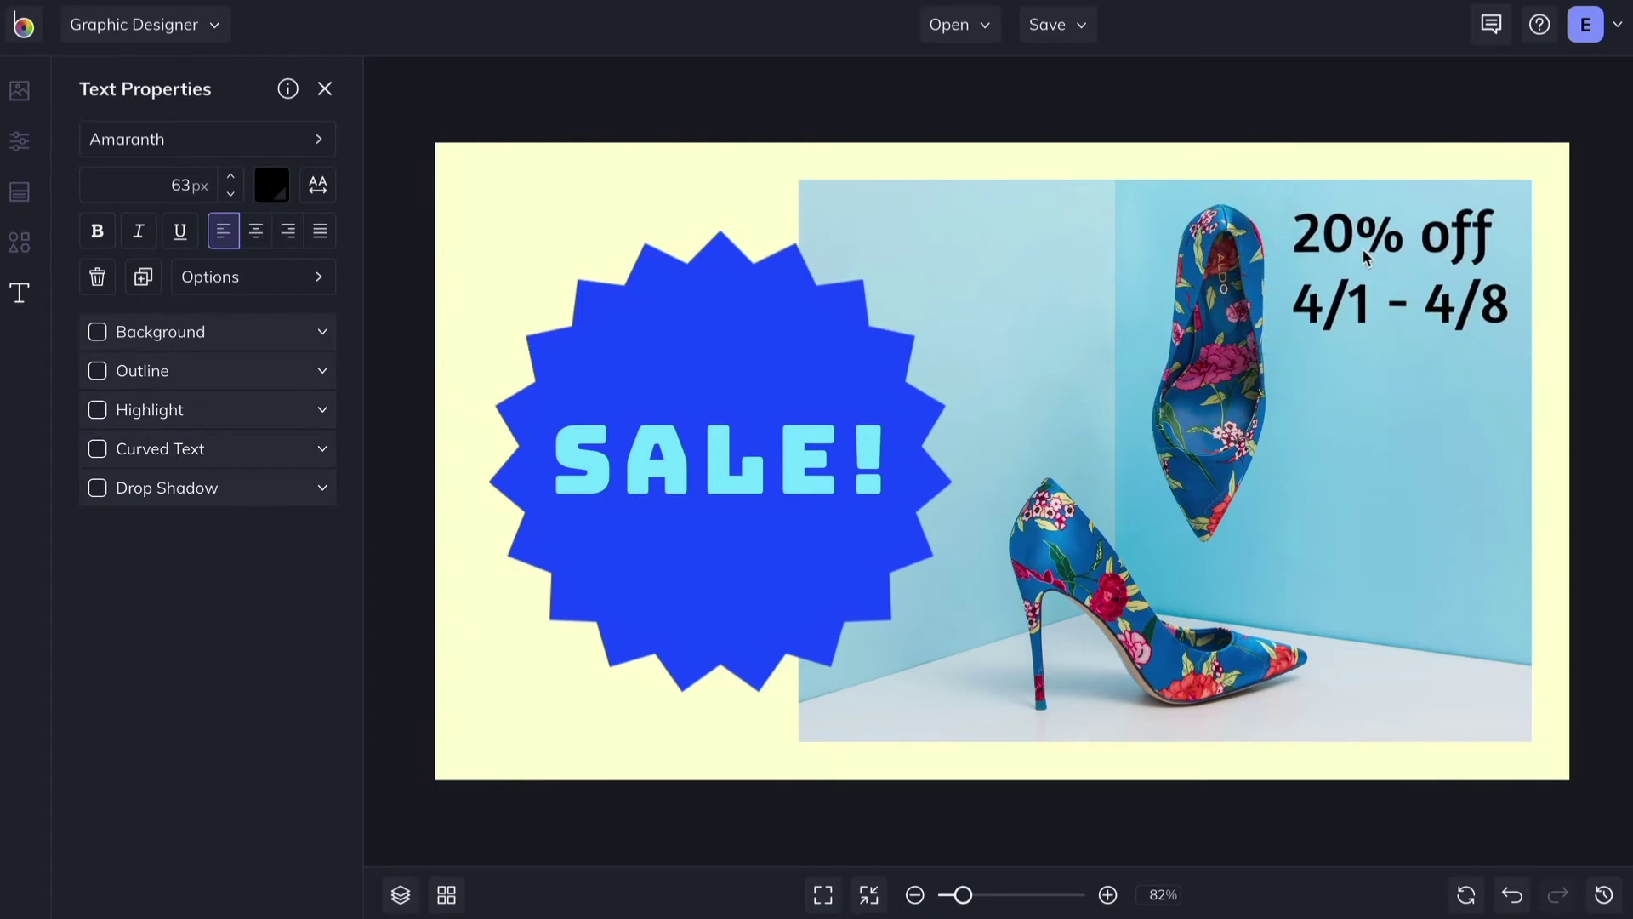
left_click(719, 459)
mouse_move(723, 365)
left_mouse_down()
mouse_move(794, 474)
mouse_move(670, 468)
mouse_move(667, 390)
mouse_move(720, 370)
left_mouse_up()
Set SALE! to 55 px and move it up to the starburst's top.
double_click(176, 185)
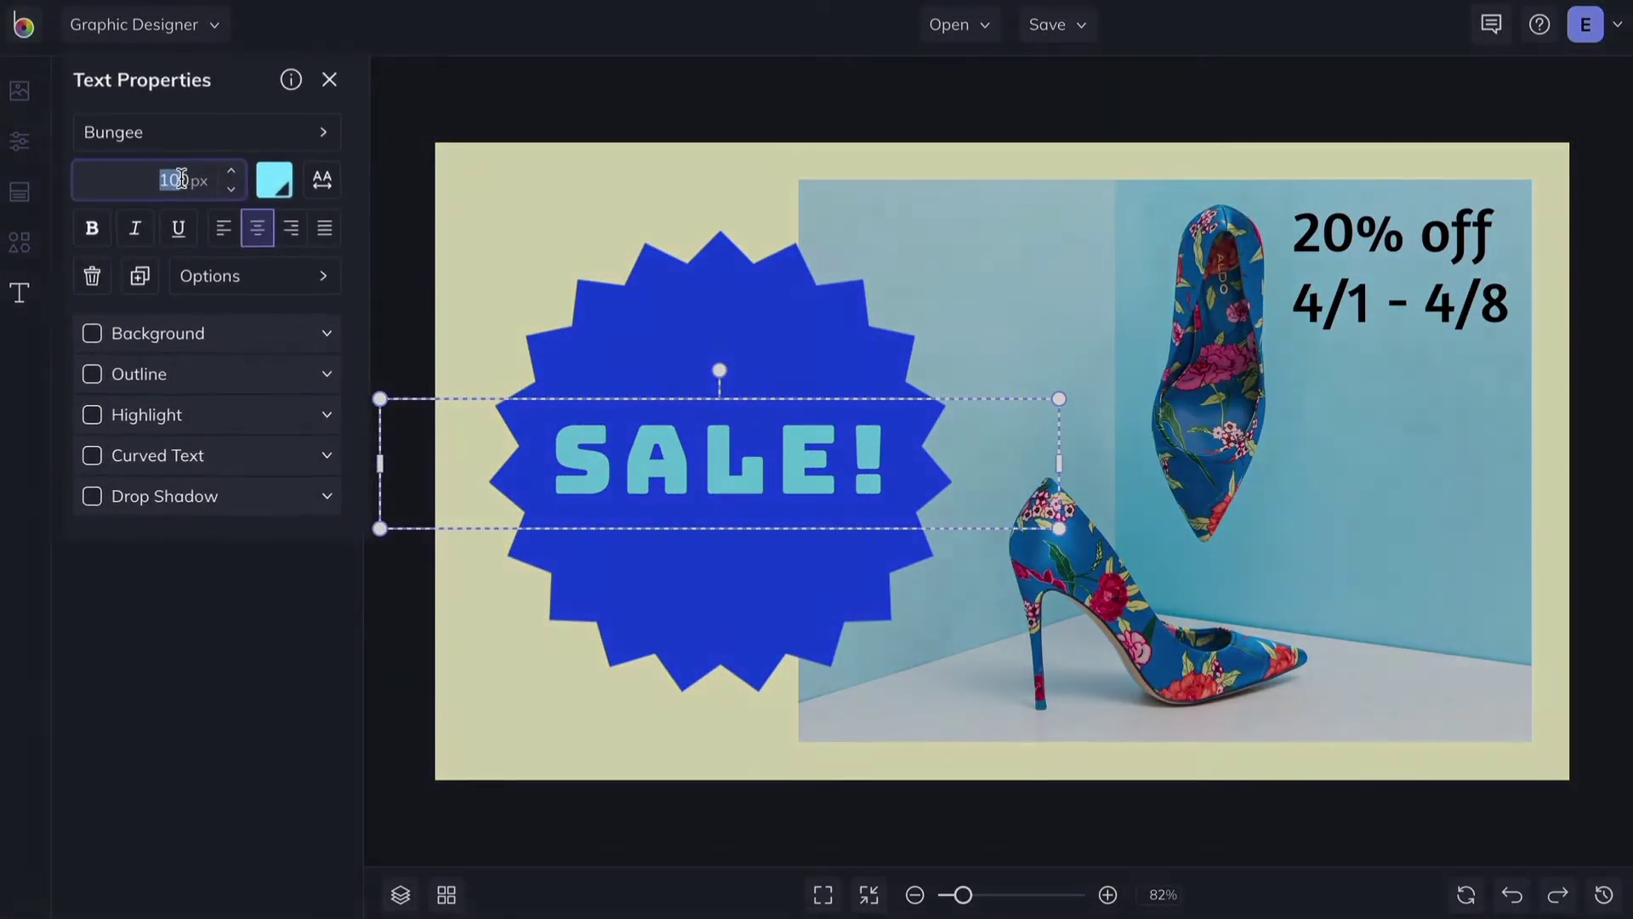
type("55")
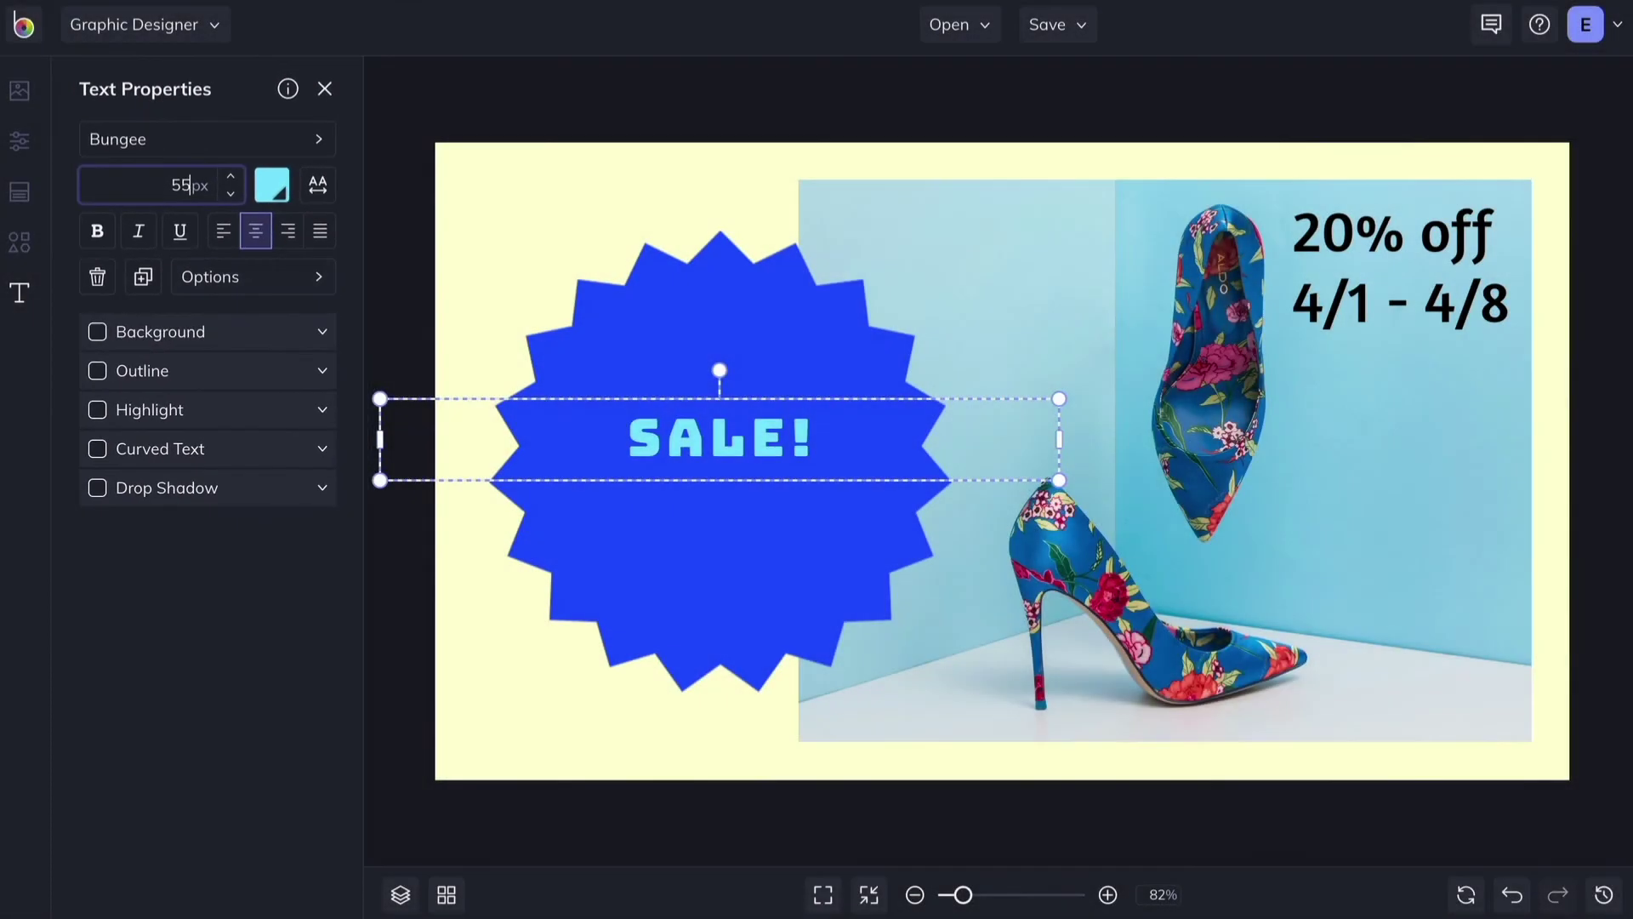
left_click_drag(719, 438, 720, 330)
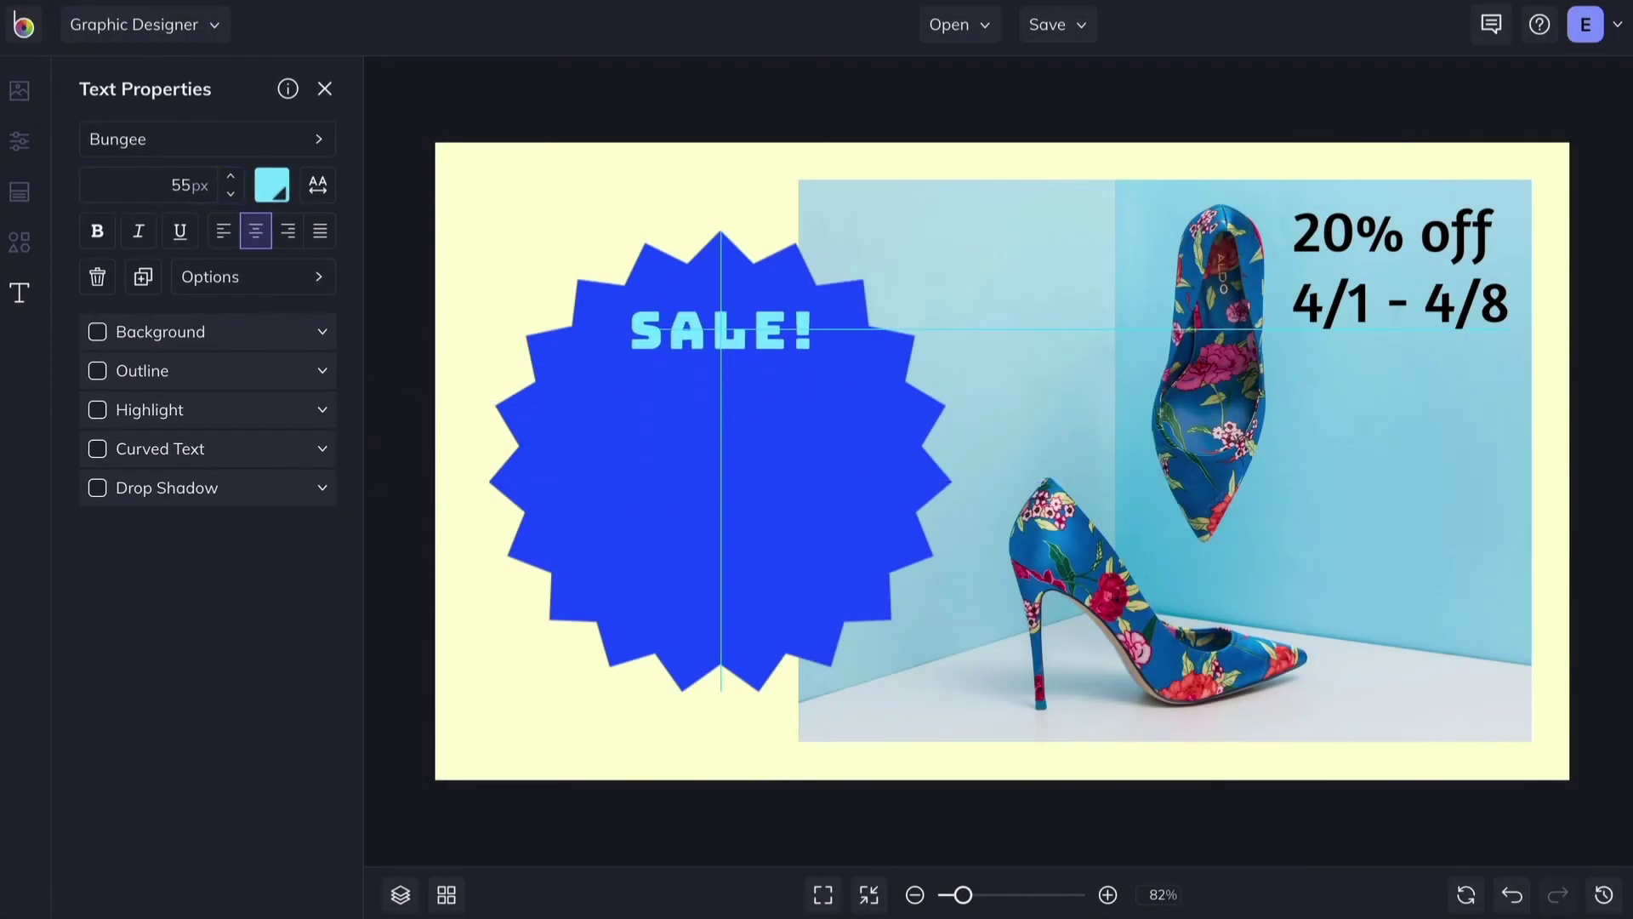
Try several fonts on the discount text, settling on Questrial.
left_click(1395, 268)
left_click(320, 140)
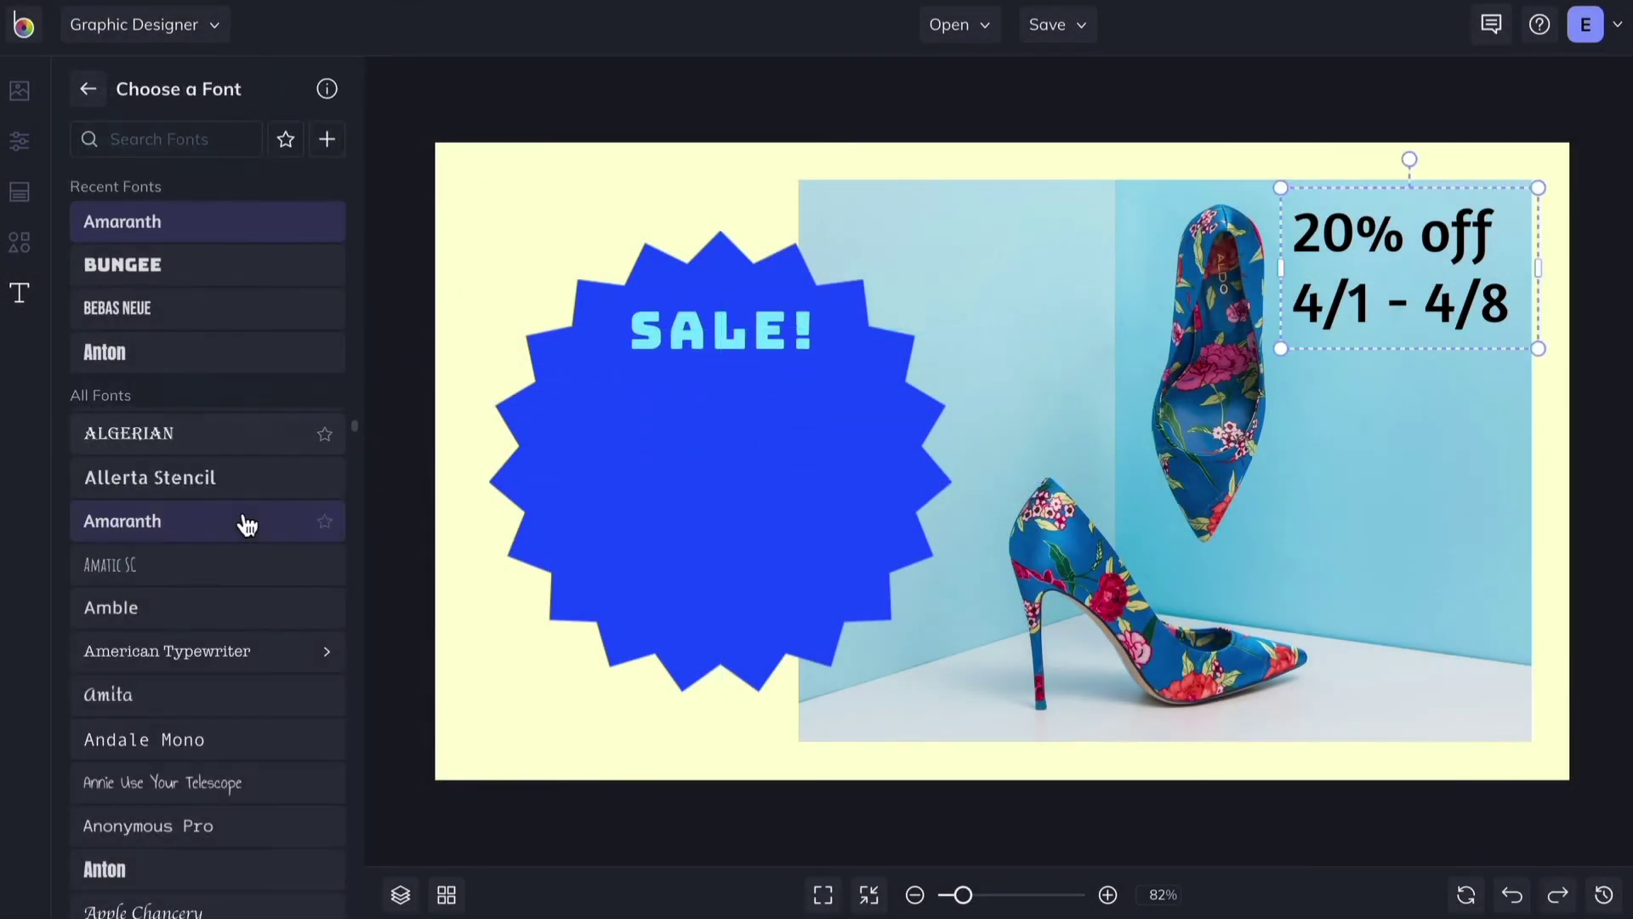
scroll(247, 525, "down", 5)
left_click(229, 558)
scroll(230, 558, "down", 10)
left_click(219, 595)
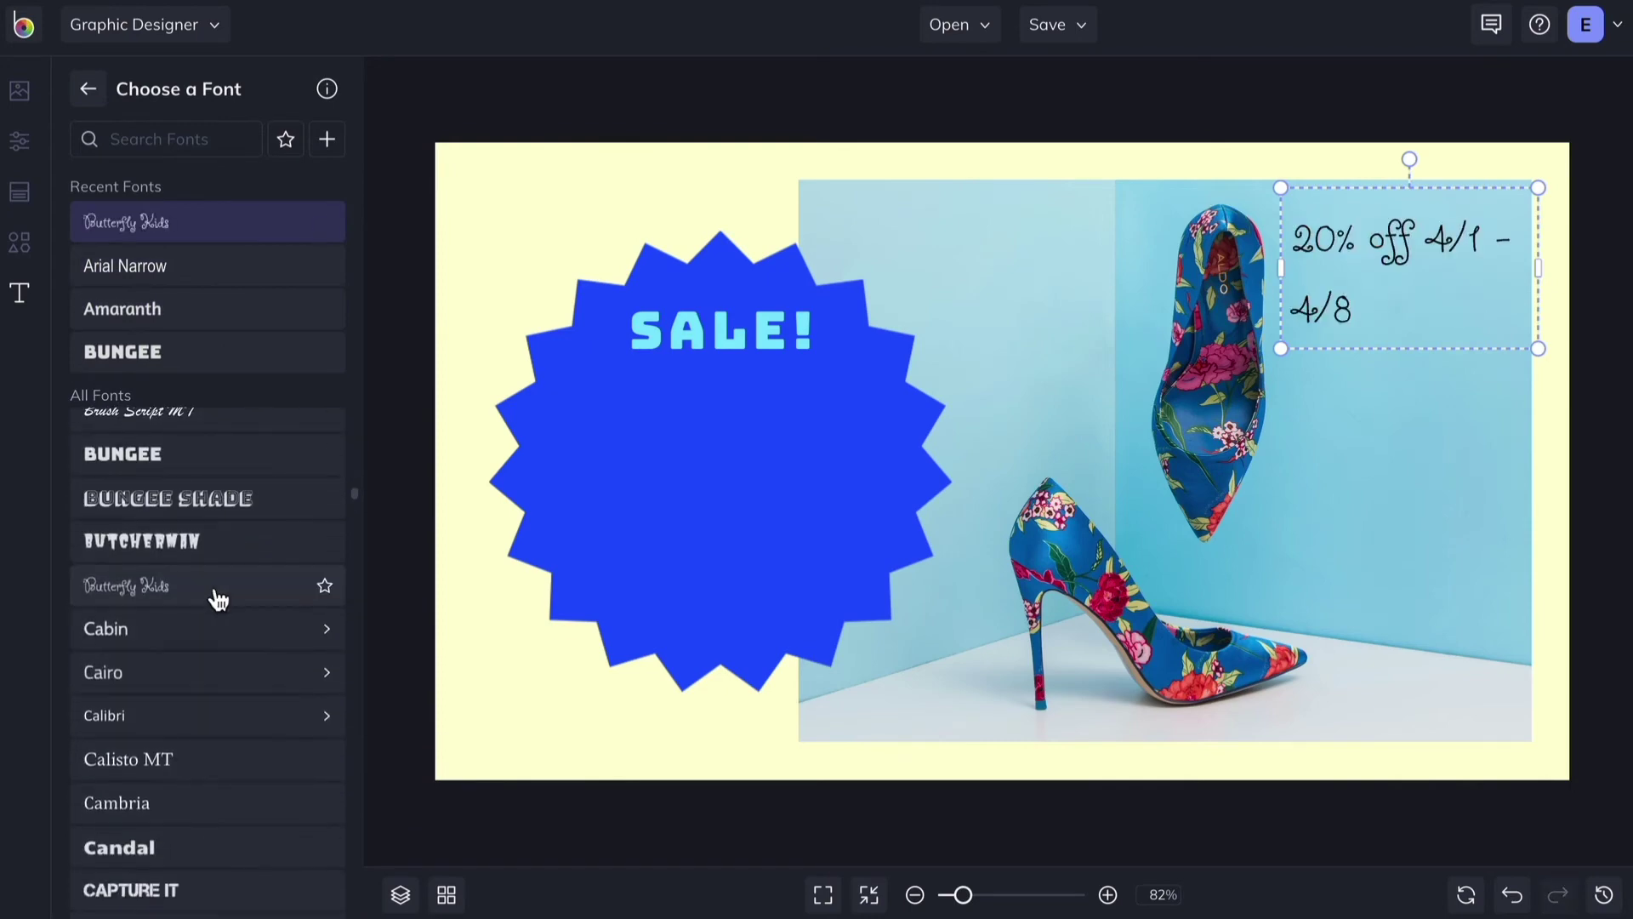
scroll(219, 600, "down", 15)
left_click(162, 554)
left_click(161, 510)
left_click(335, 775)
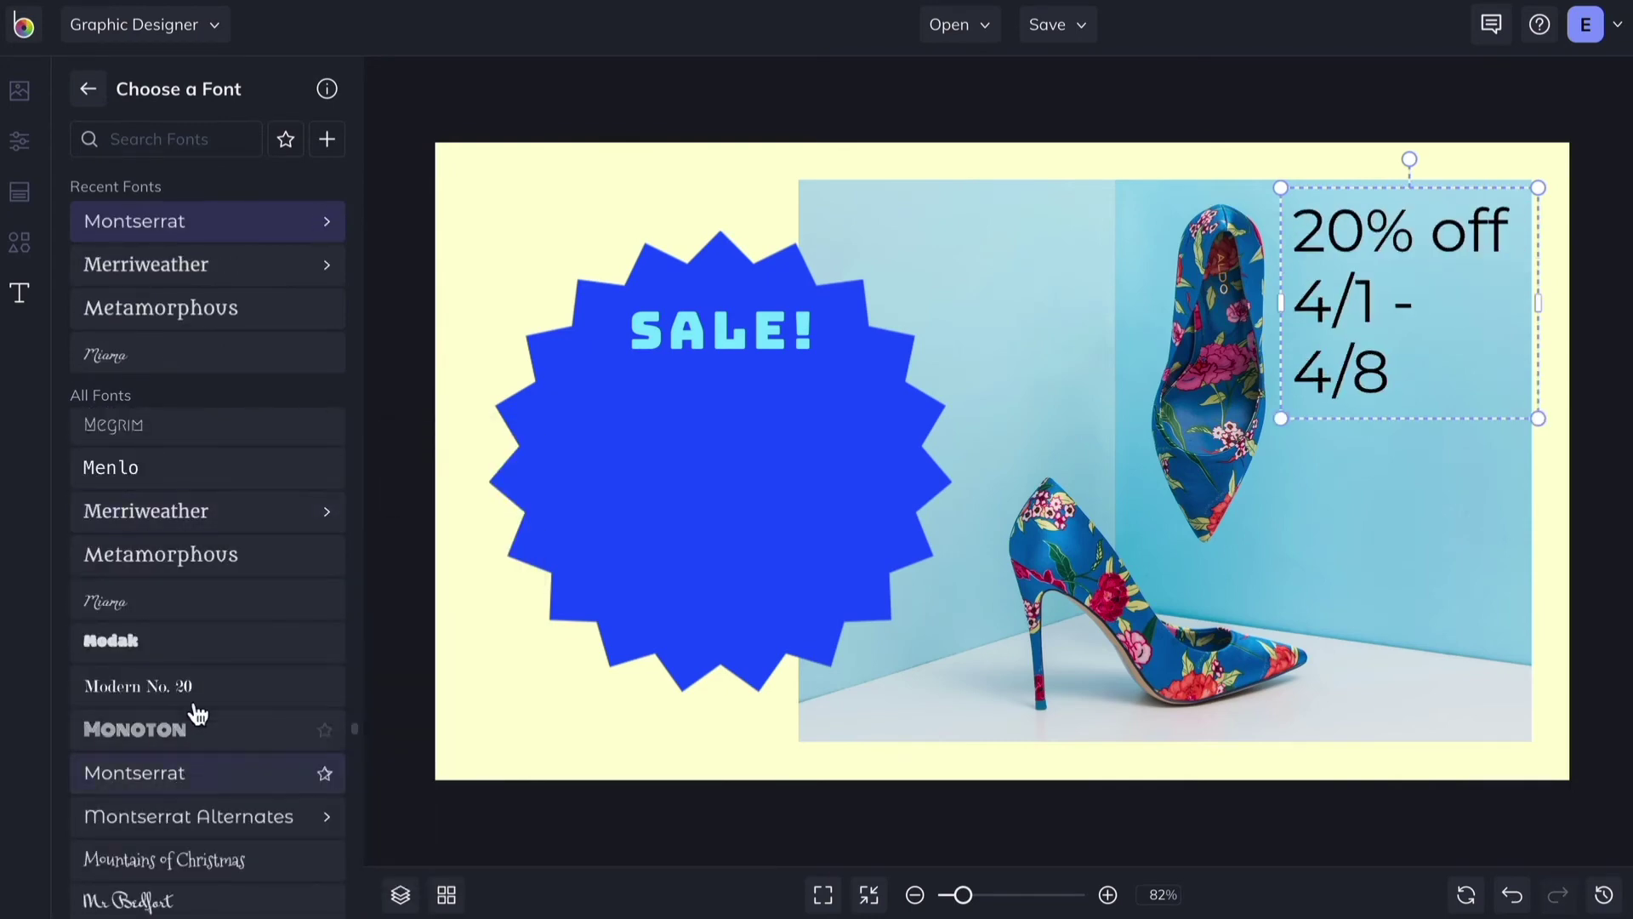
scroll(201, 718, "down", 3)
left_click(176, 624)
scroll(176, 625, "down", 10)
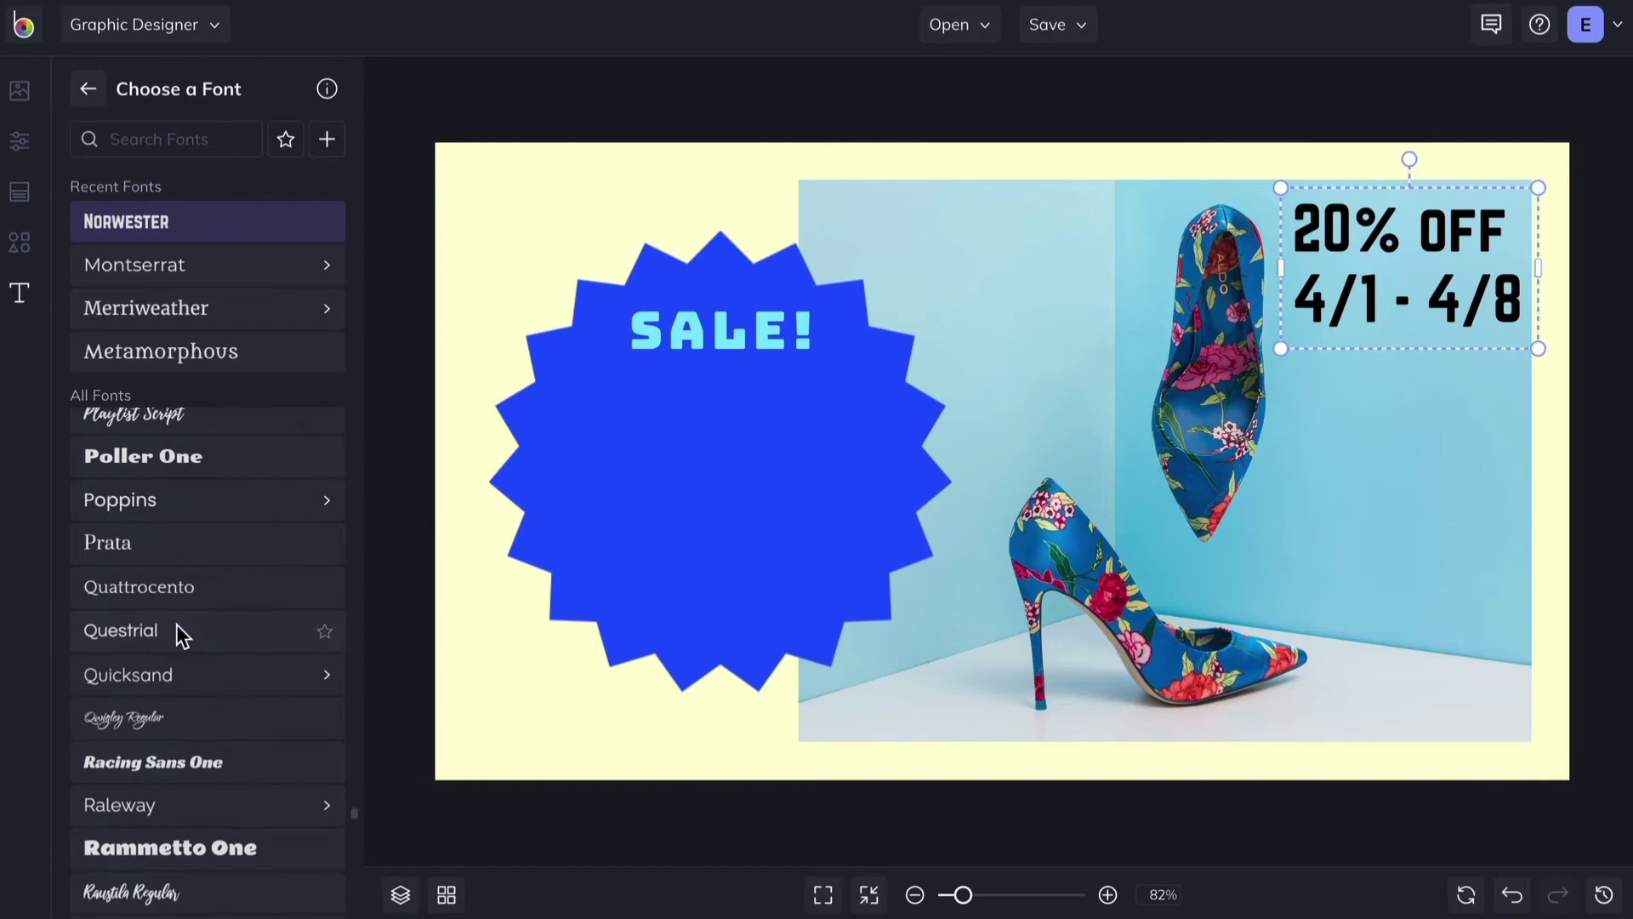
left_click(176, 625)
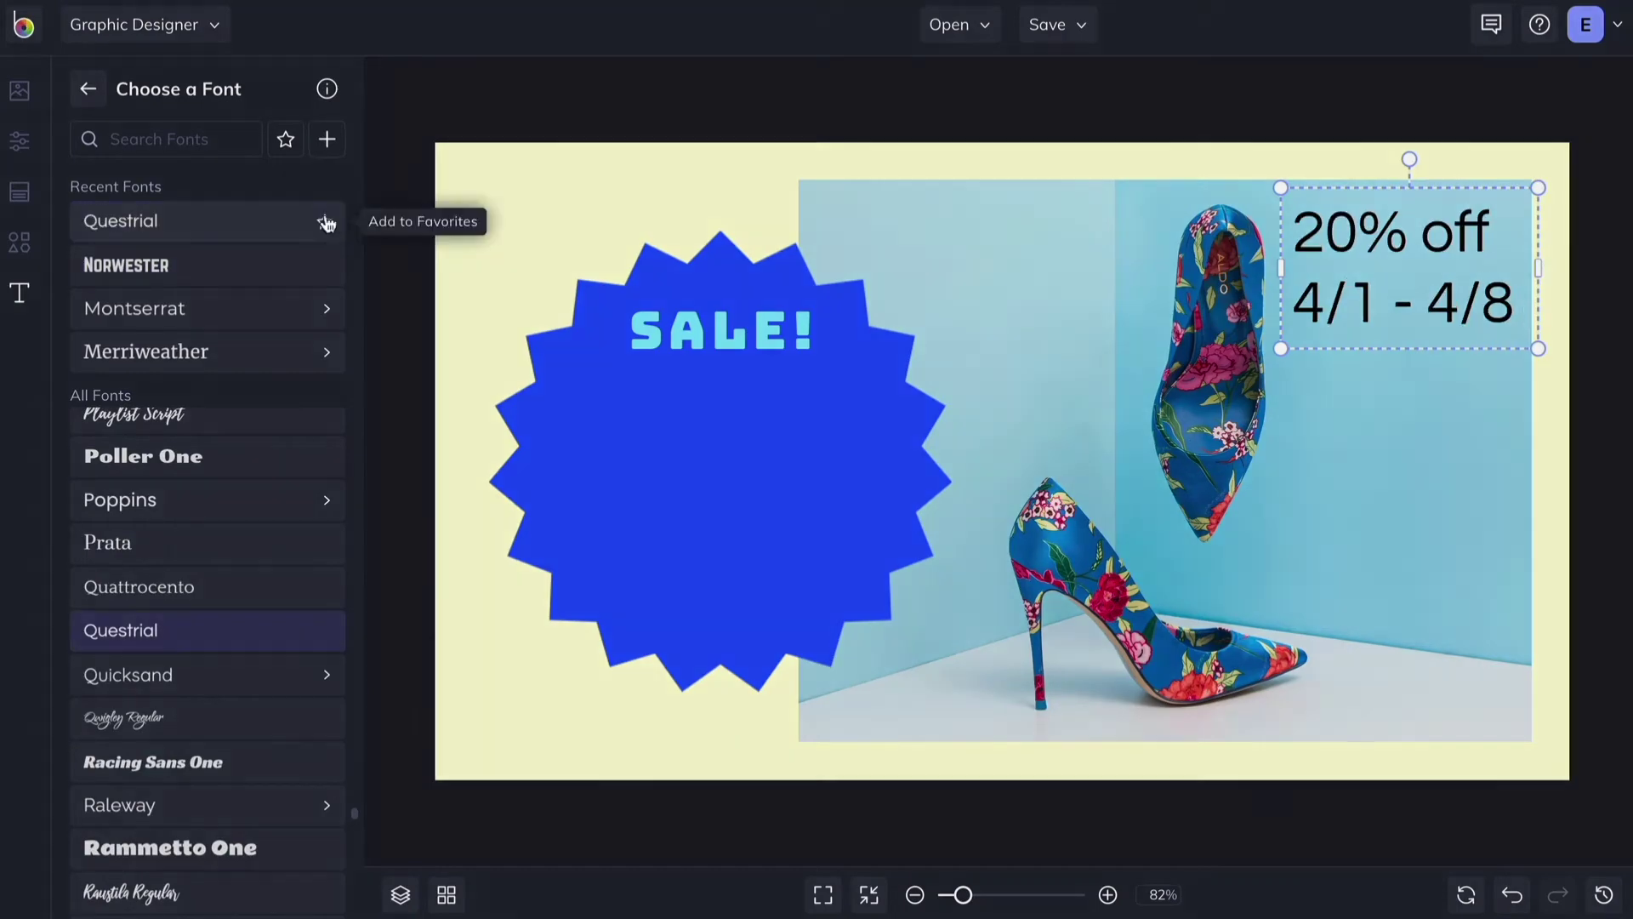
Upload the Le Murmure and Savate .otf font files to your fonts.
left_click(328, 139)
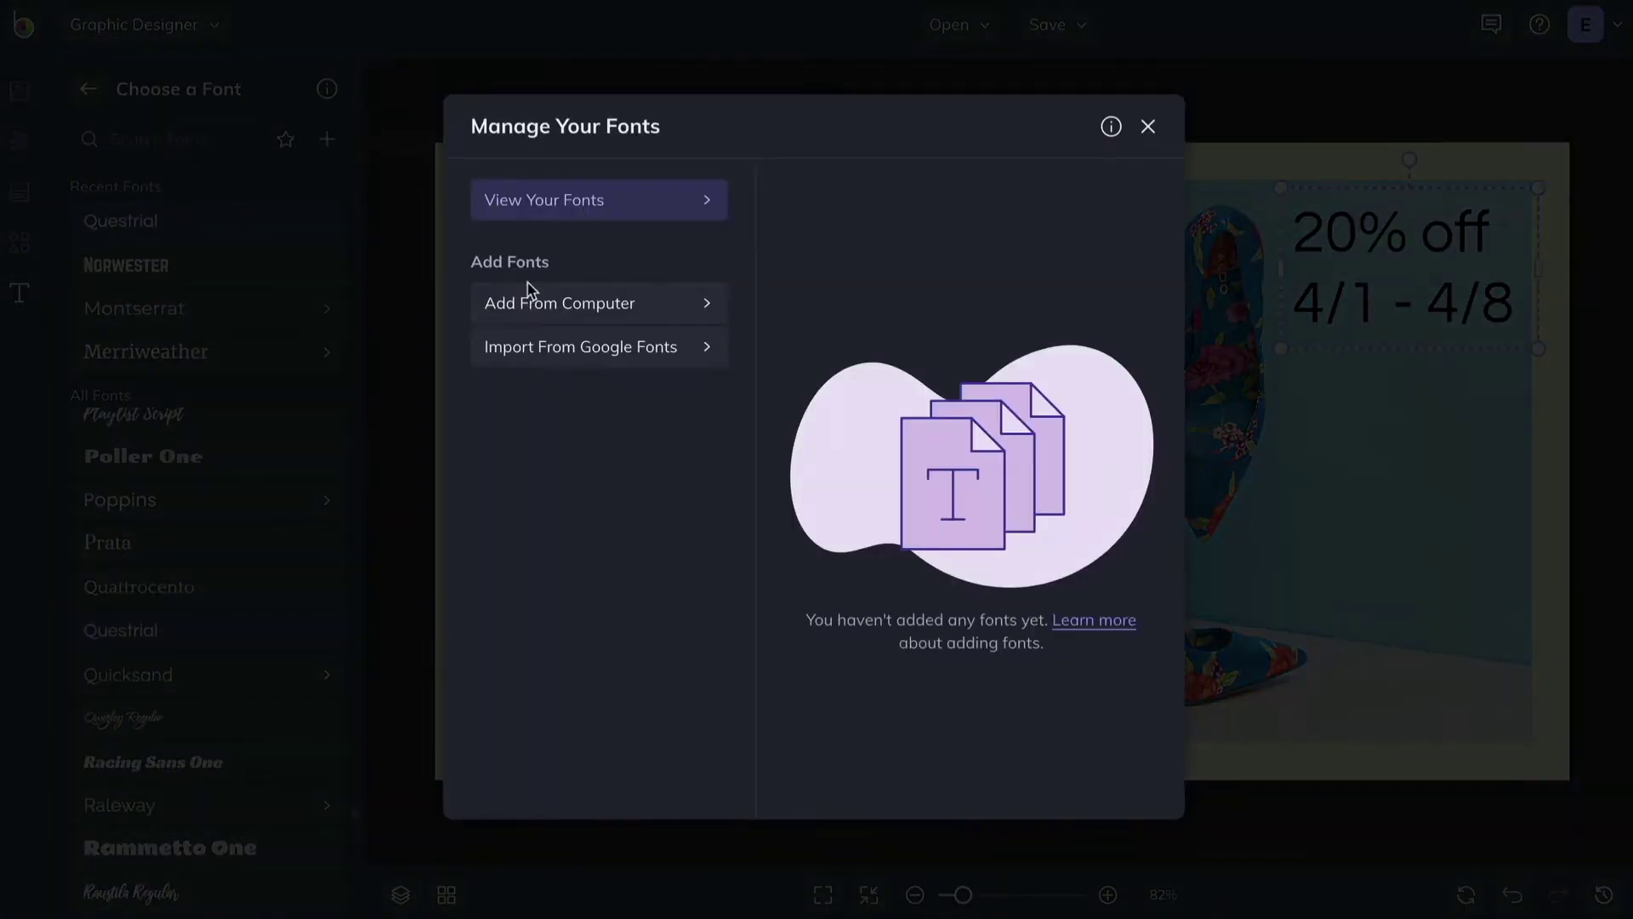
left_click(528, 302)
left_click_drag(1276, 664, 1076, 576)
left_click(1012, 788)
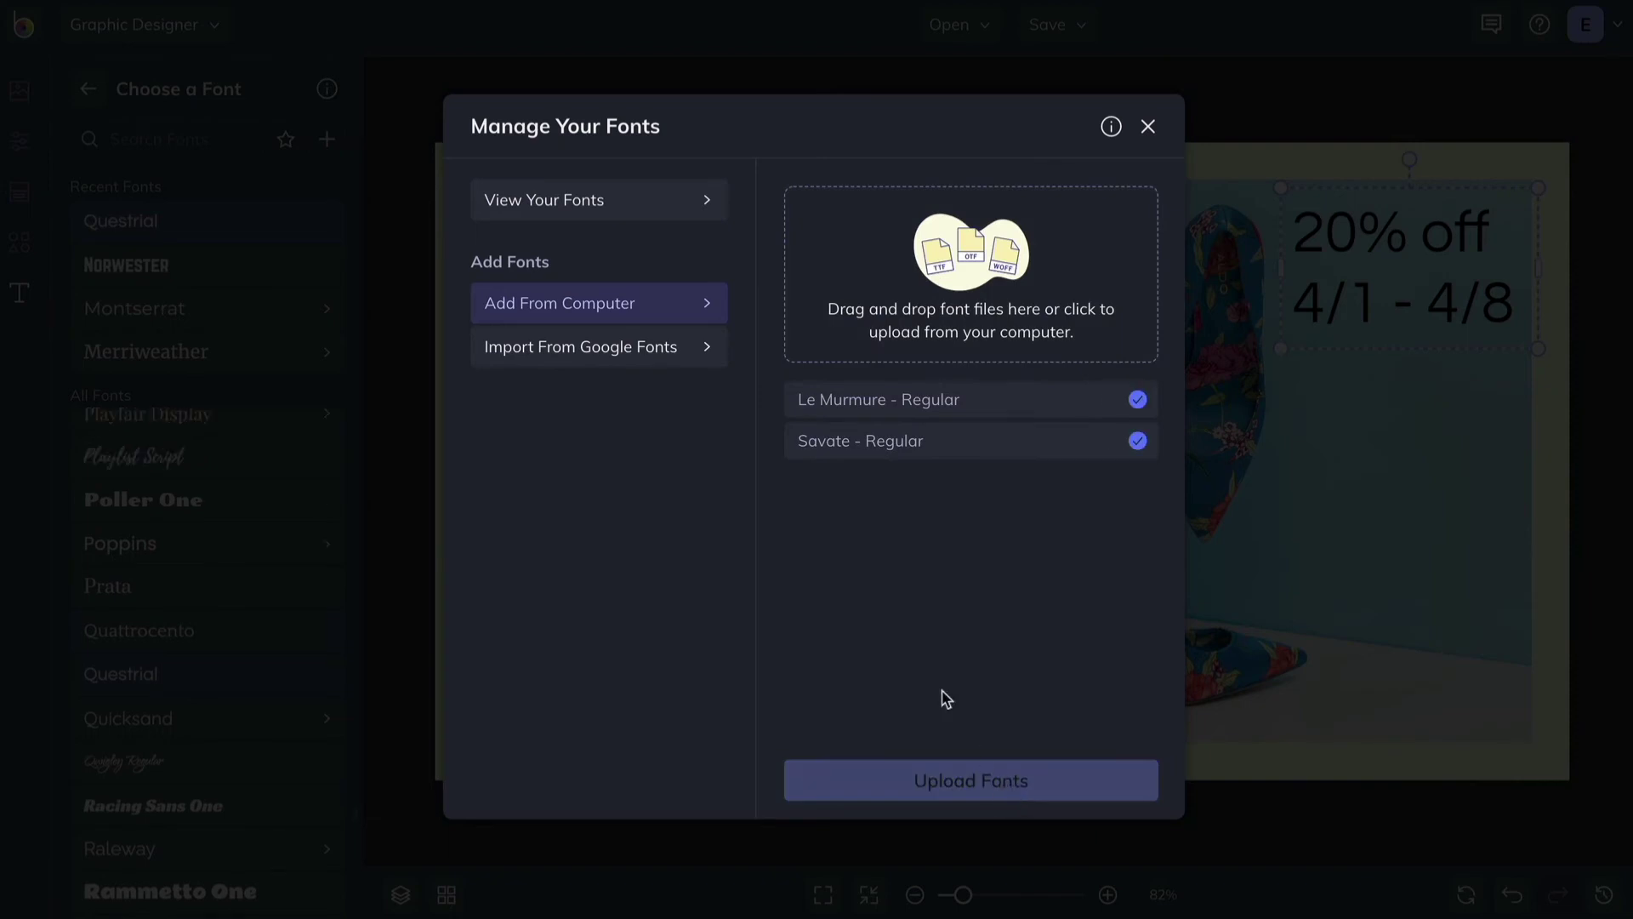
Add a font from Google Fonts and close the font manager.
left_click(624, 358)
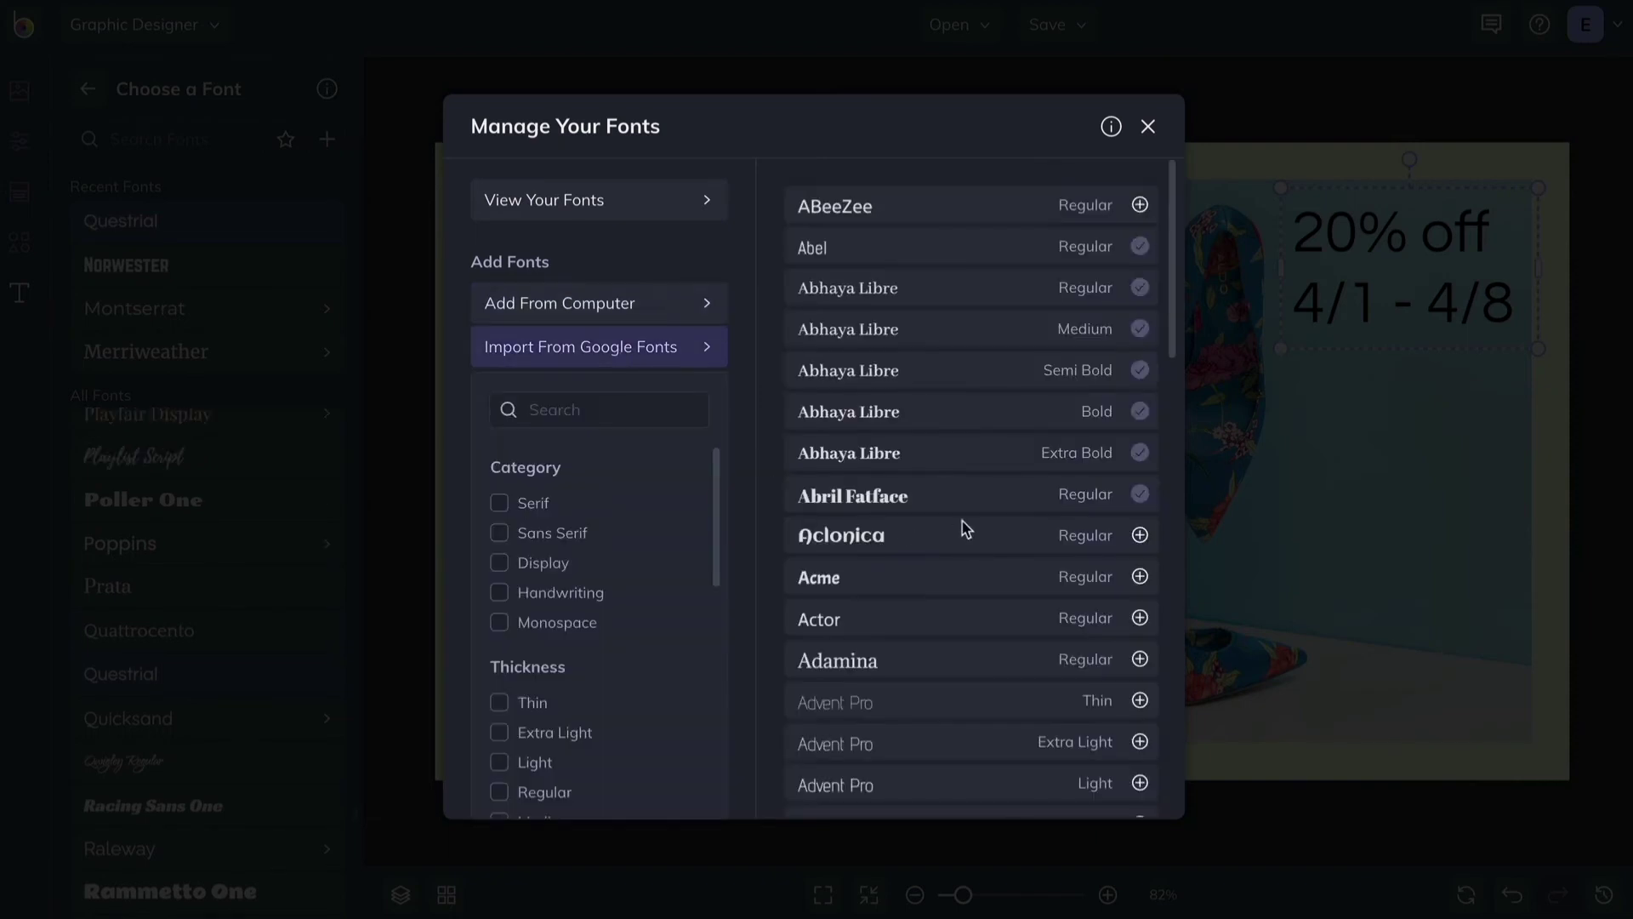
scroll(966, 530, "down", 20)
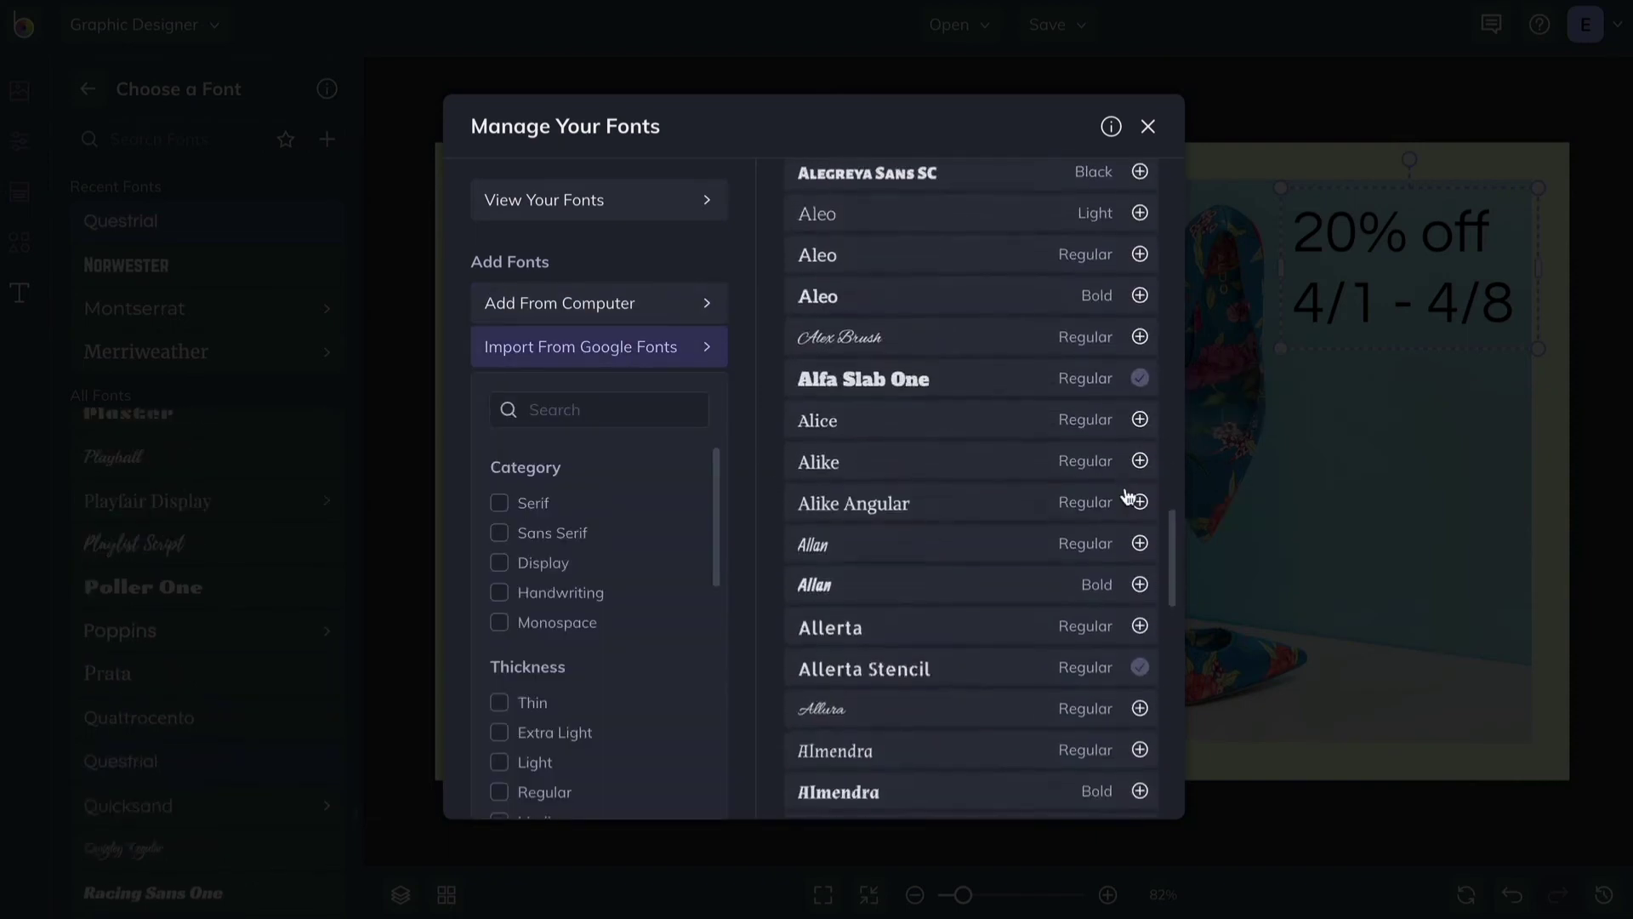
scroll(1128, 497, "down", 10)
left_click(1141, 656)
left_click(1148, 126)
Search the font list for 'le murmure' and apply it to the discount text.
left_click(167, 141)
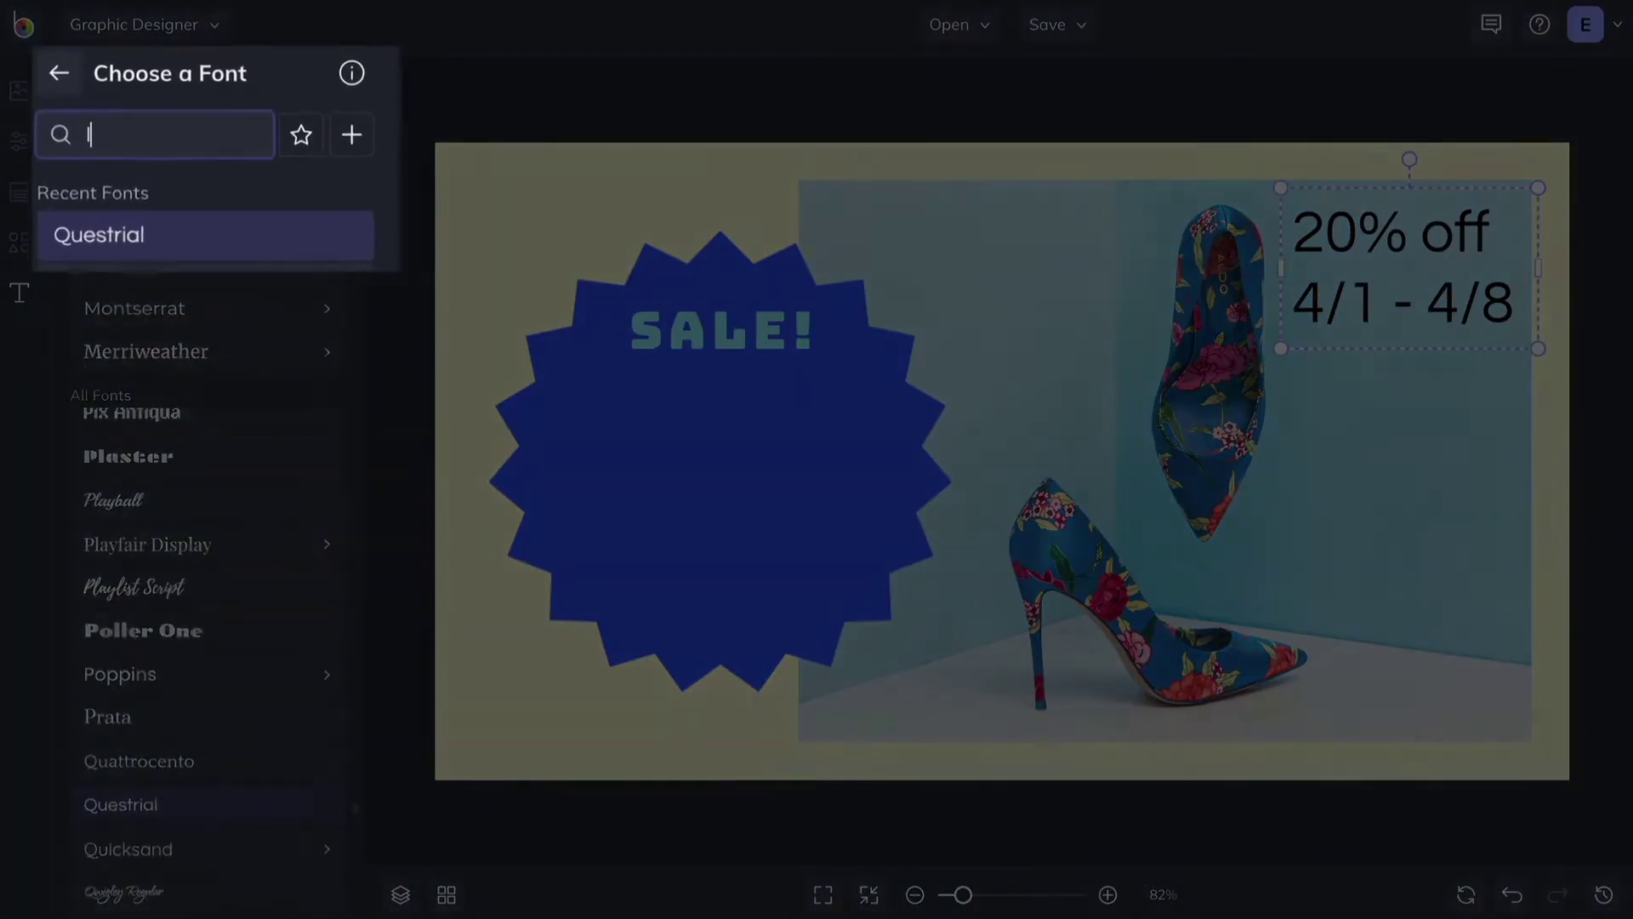
type("le murmure")
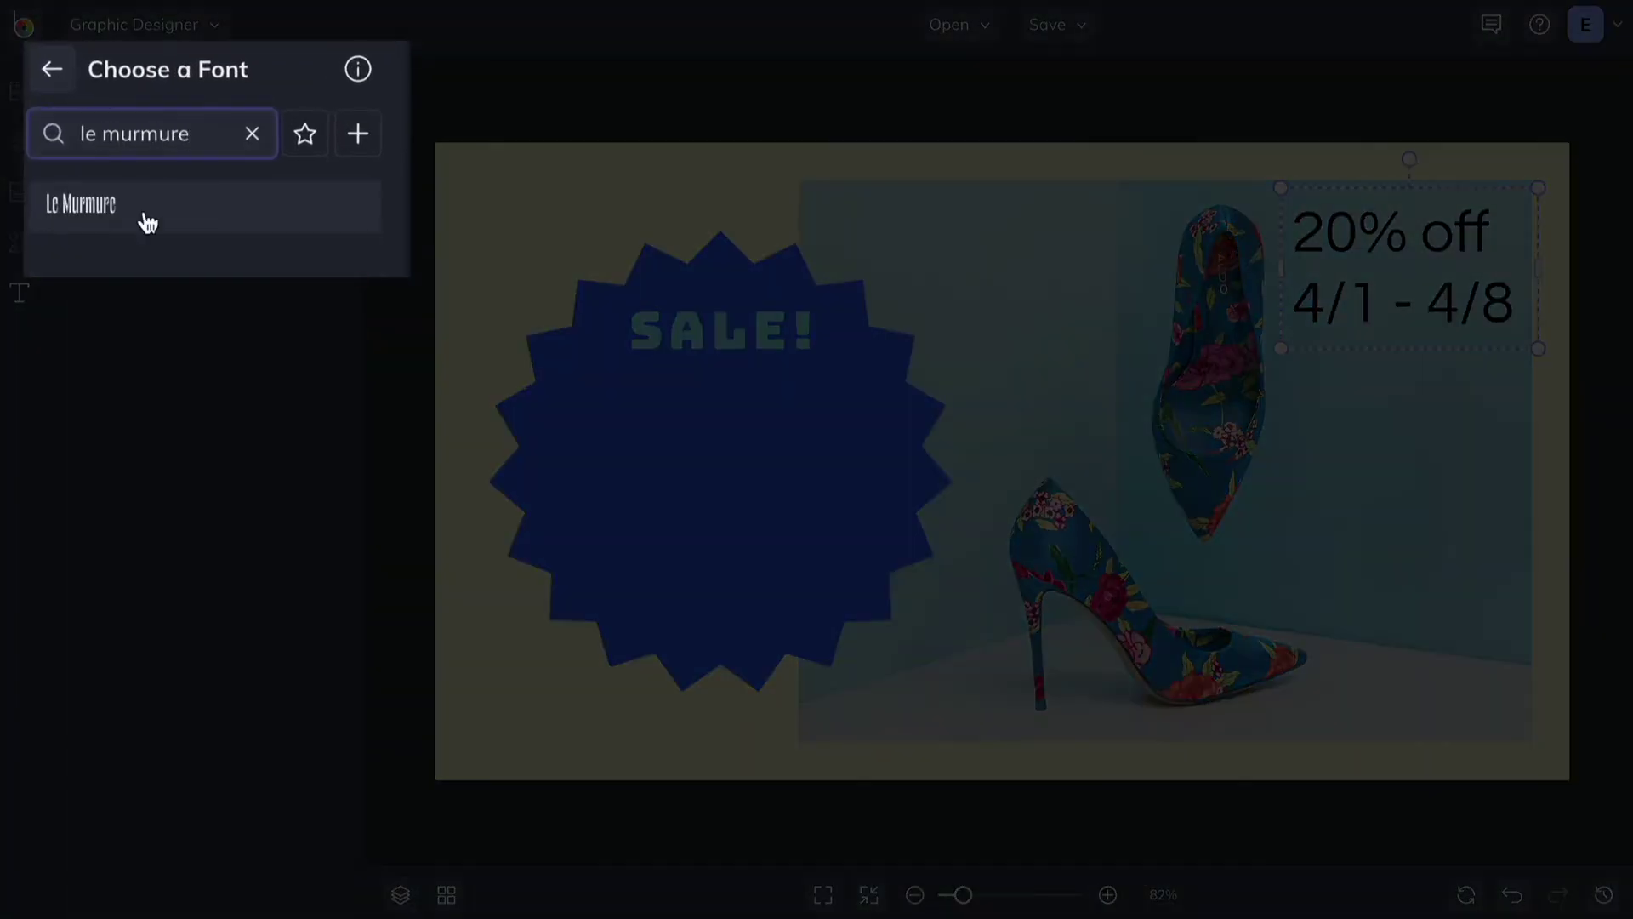
left_click(86, 221)
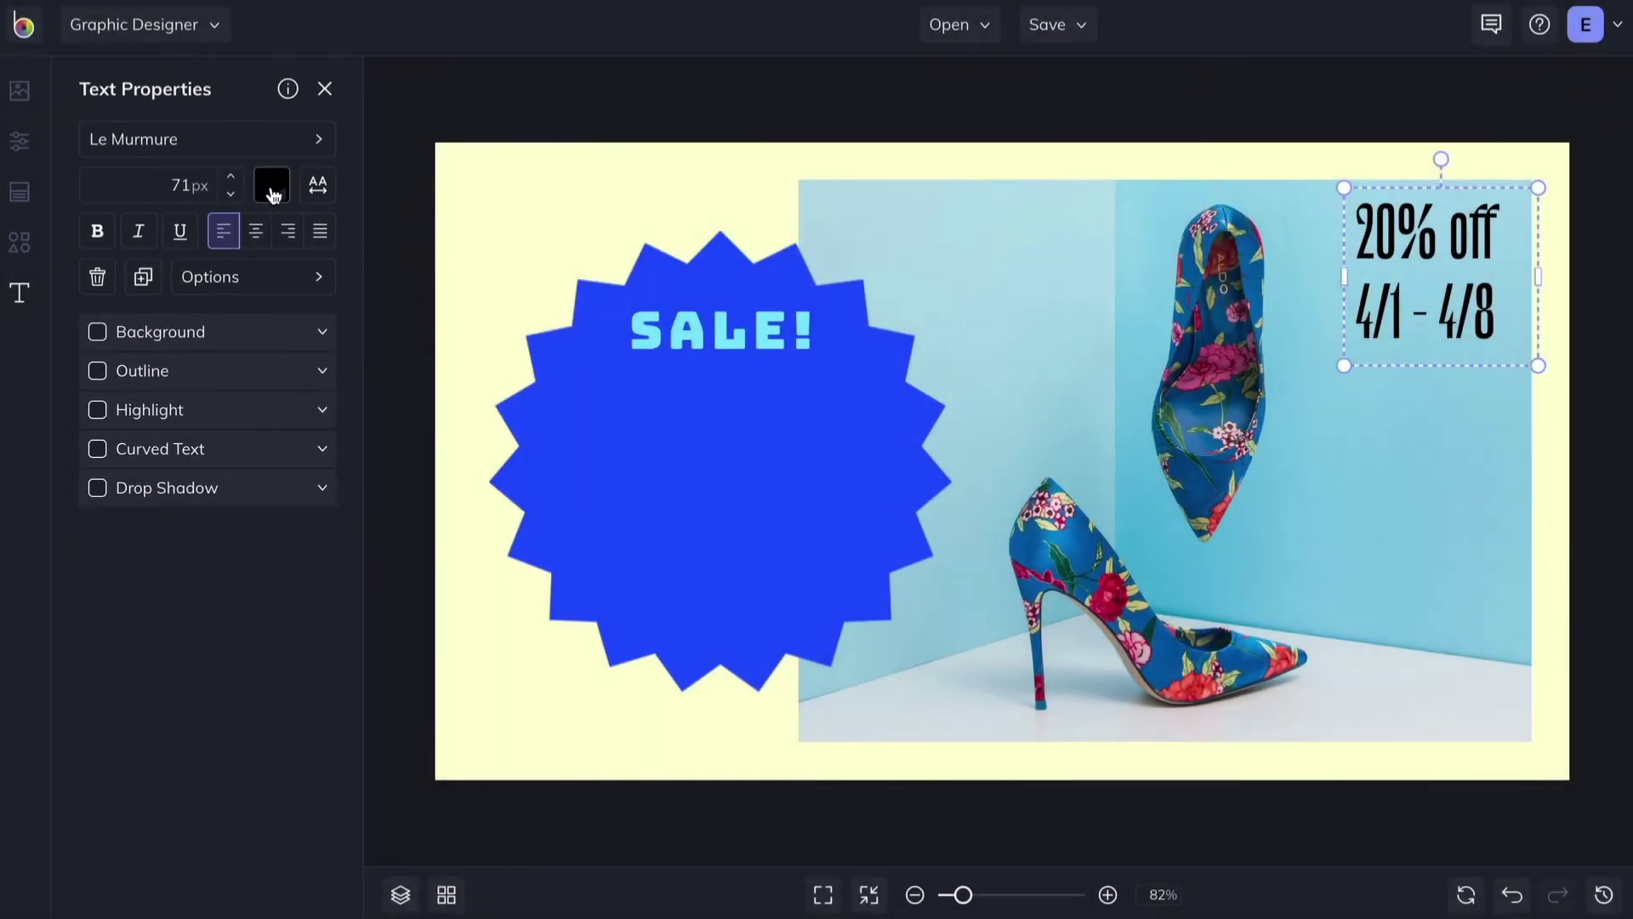
Colour the 20% off text blue #2051FF after trying the eyedropper on the shoe.
left_click(272, 187)
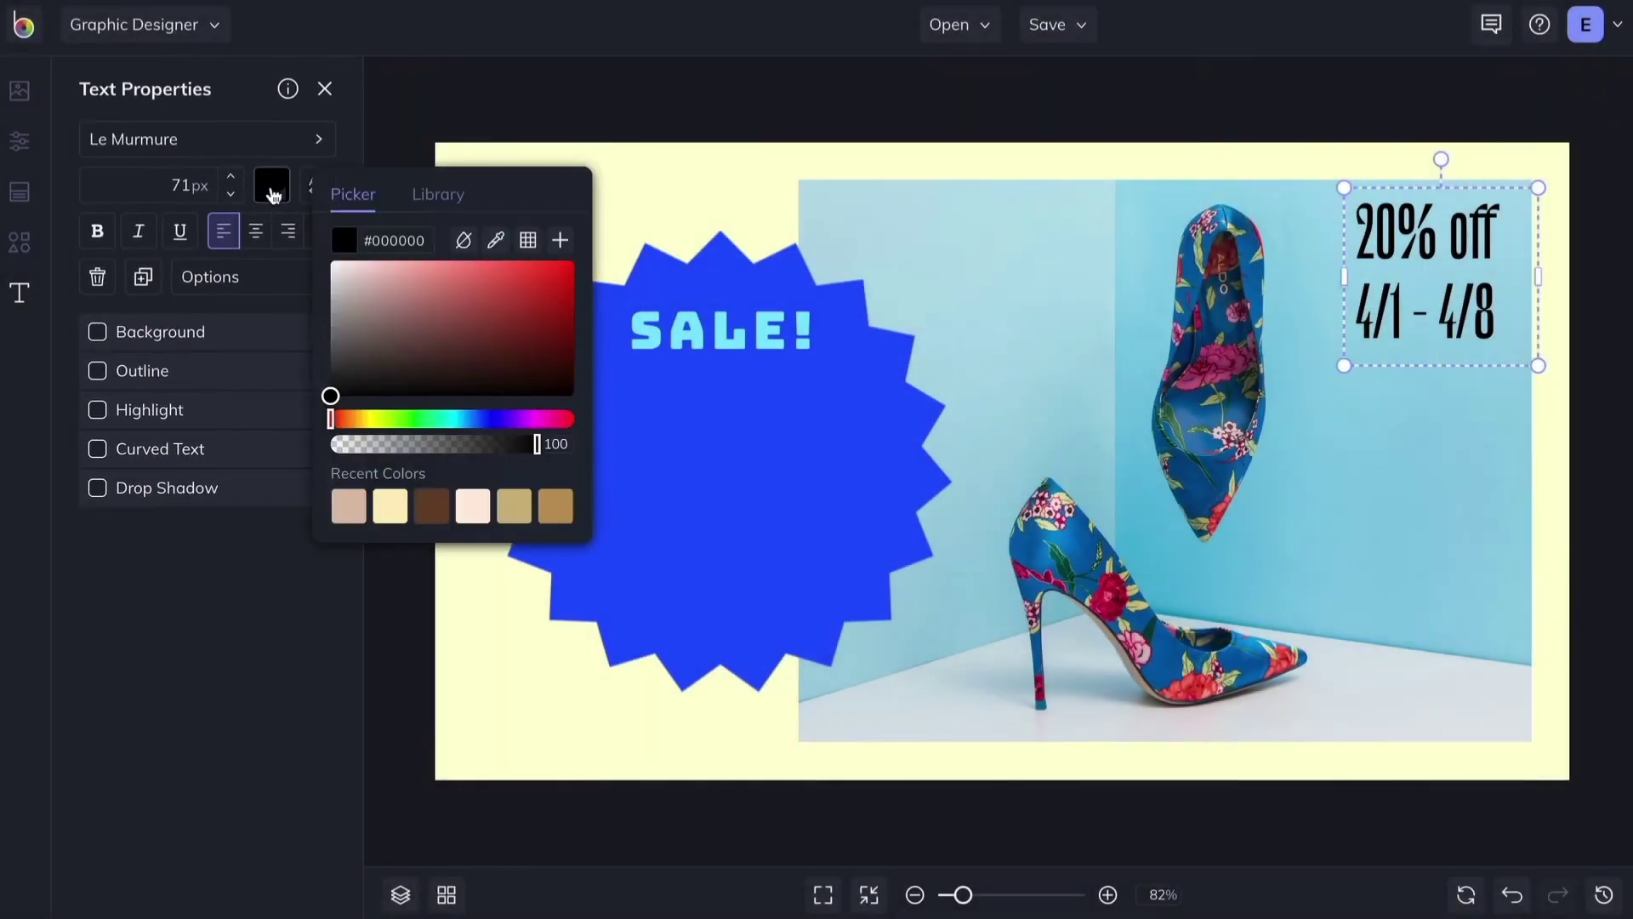
left_click(498, 243)
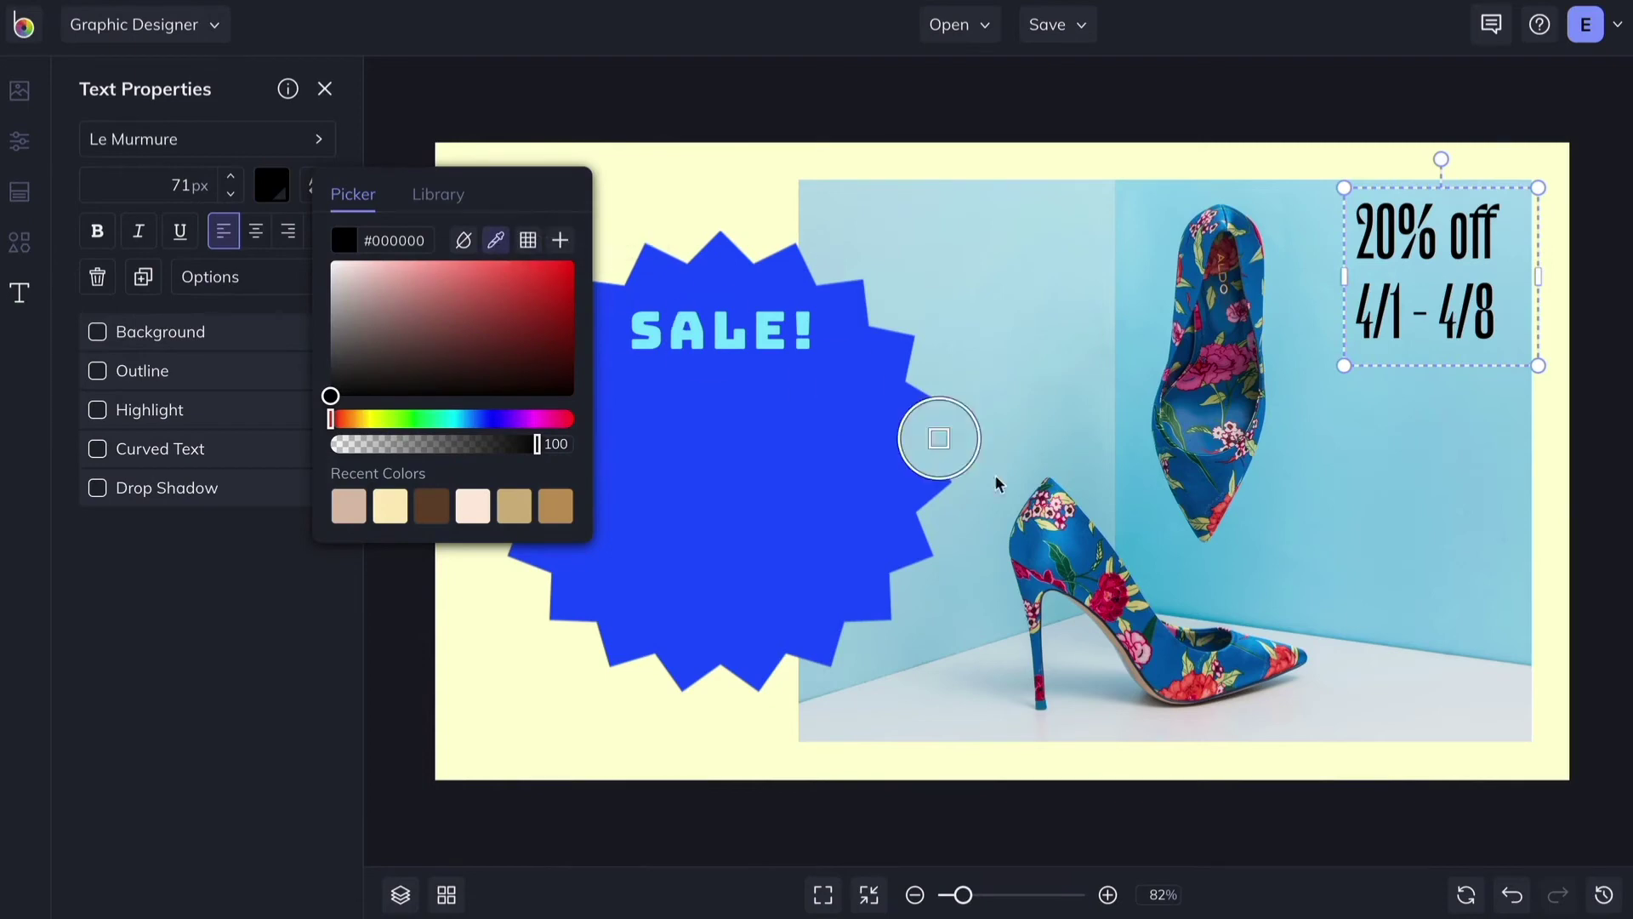
left_click(1117, 609)
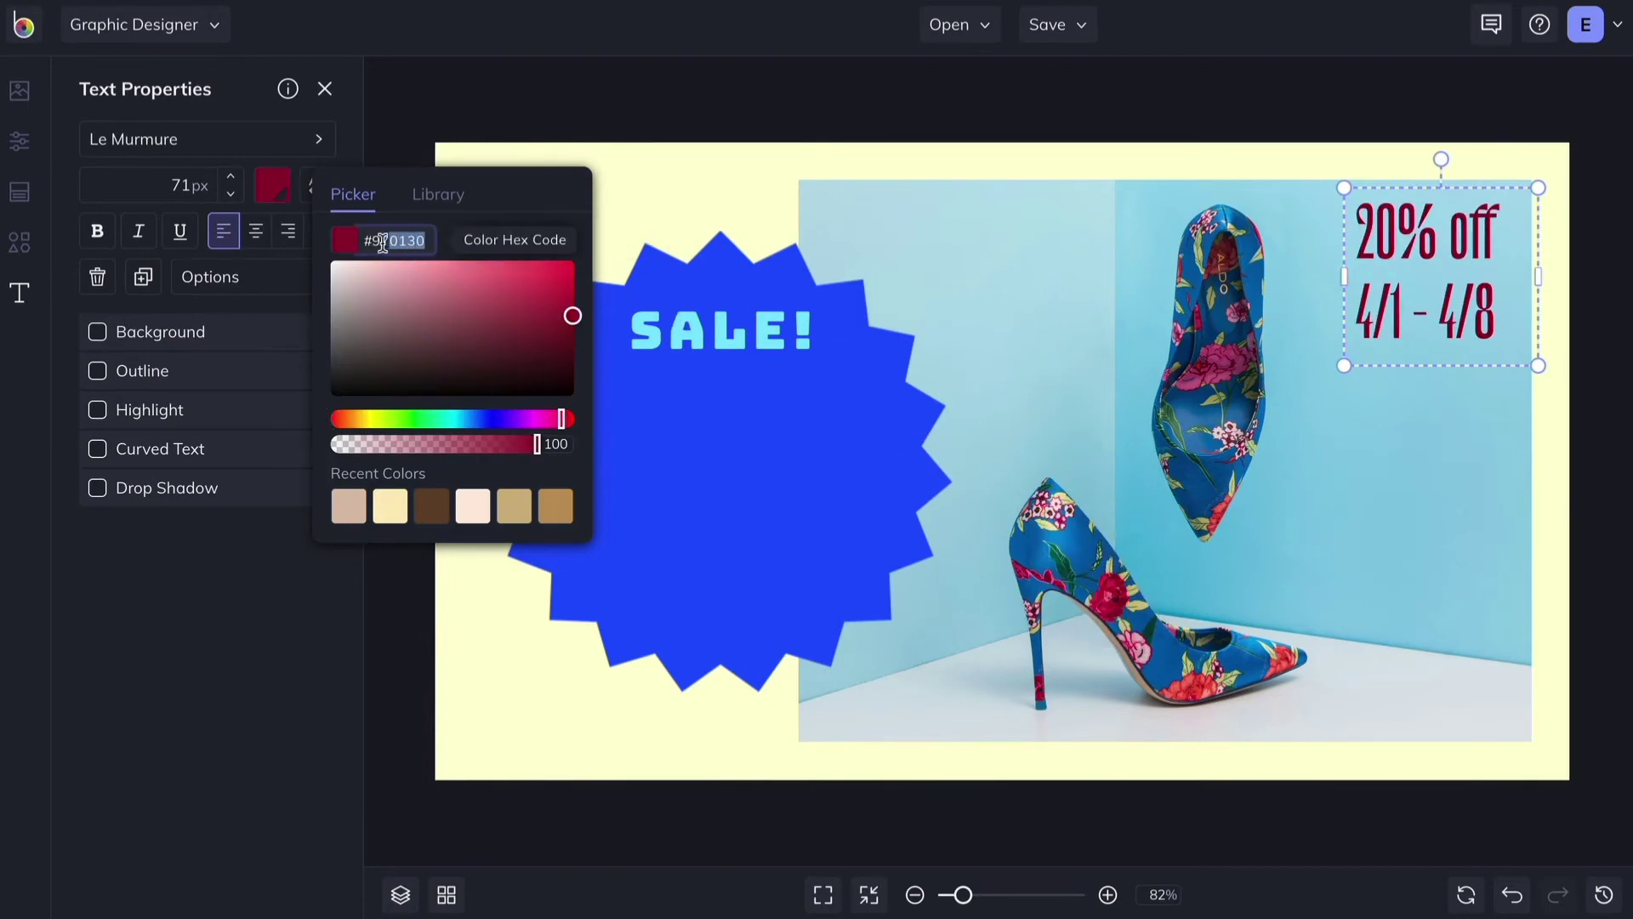
left_click_drag(383, 244, 372, 242)
type("2051FF")
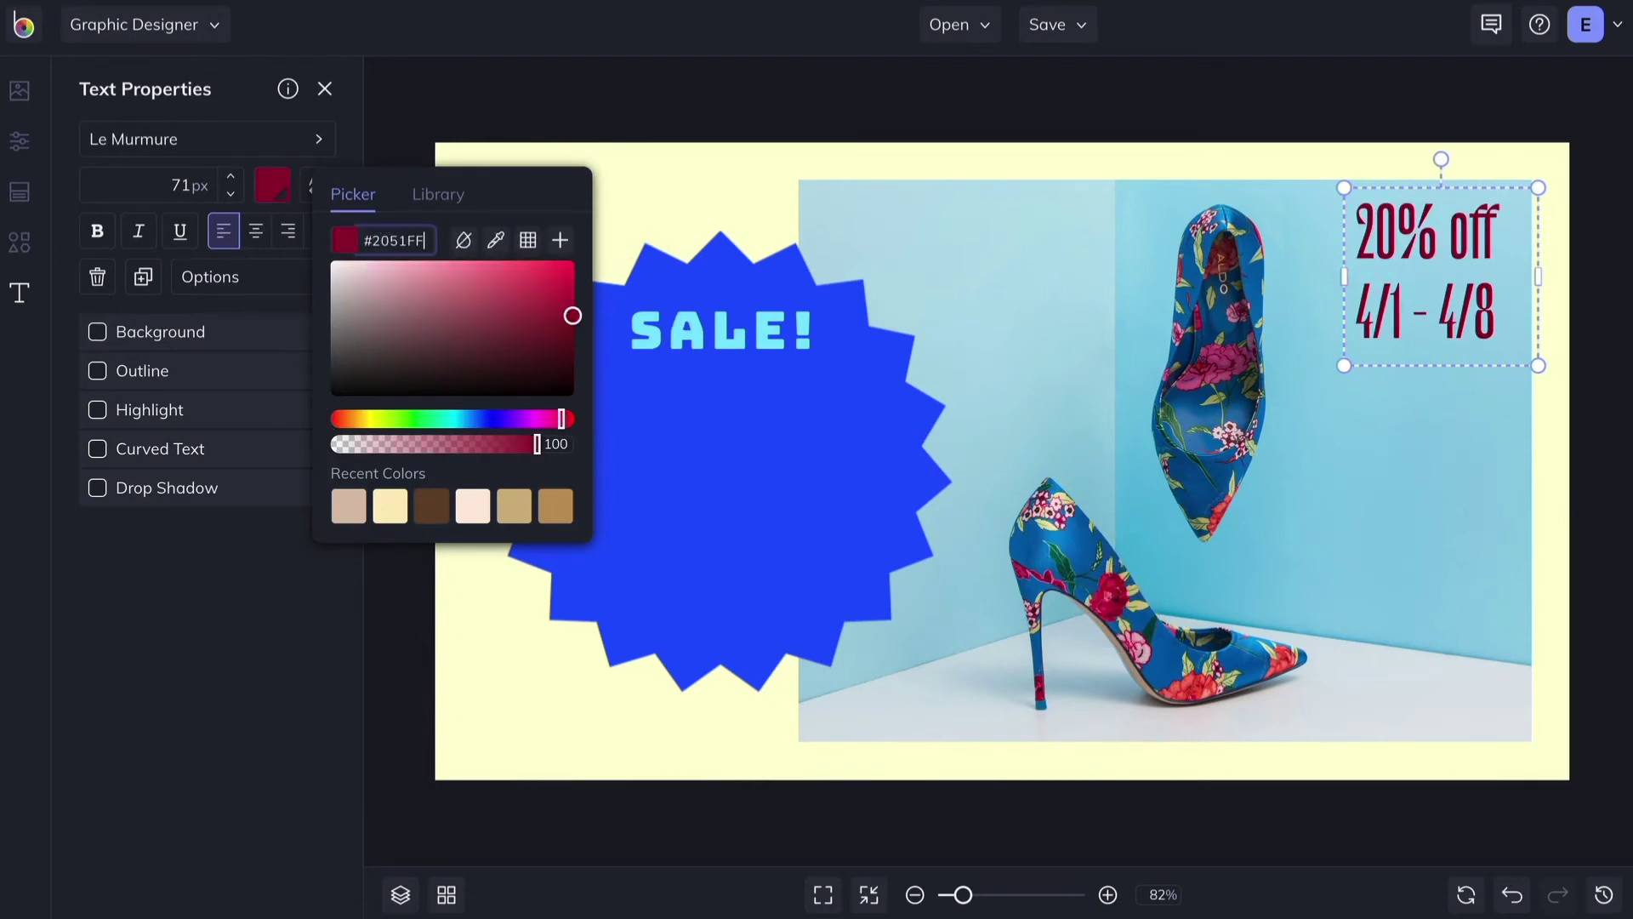
key("Return")
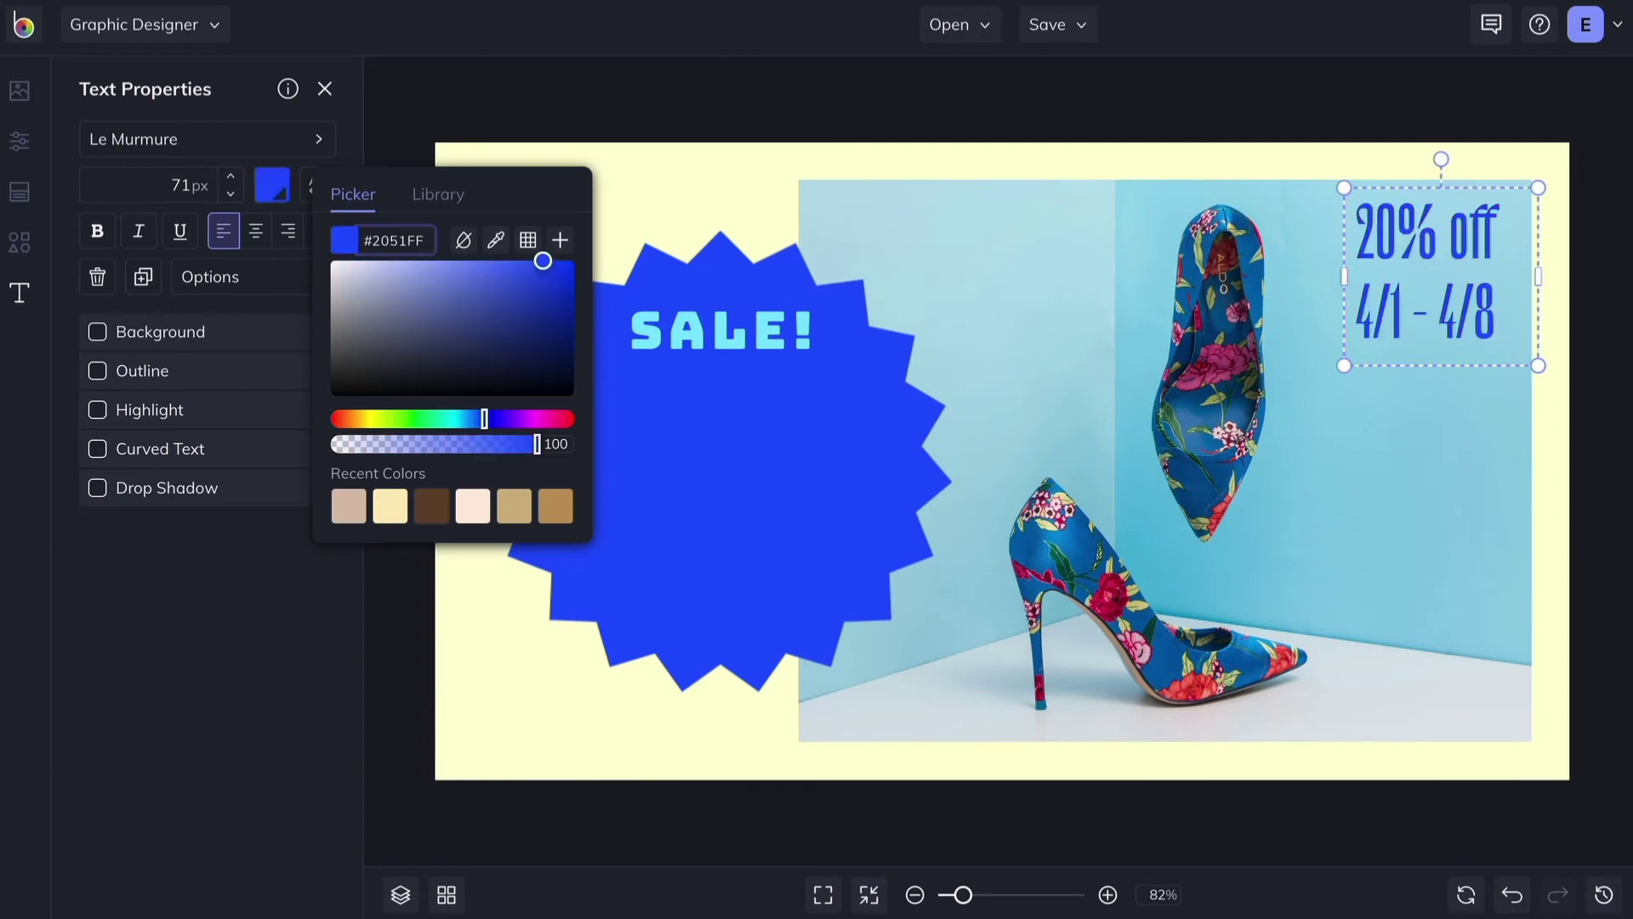
Right-align the 20% off caption, then select the SALE! text on the star.
double_click(1446, 341)
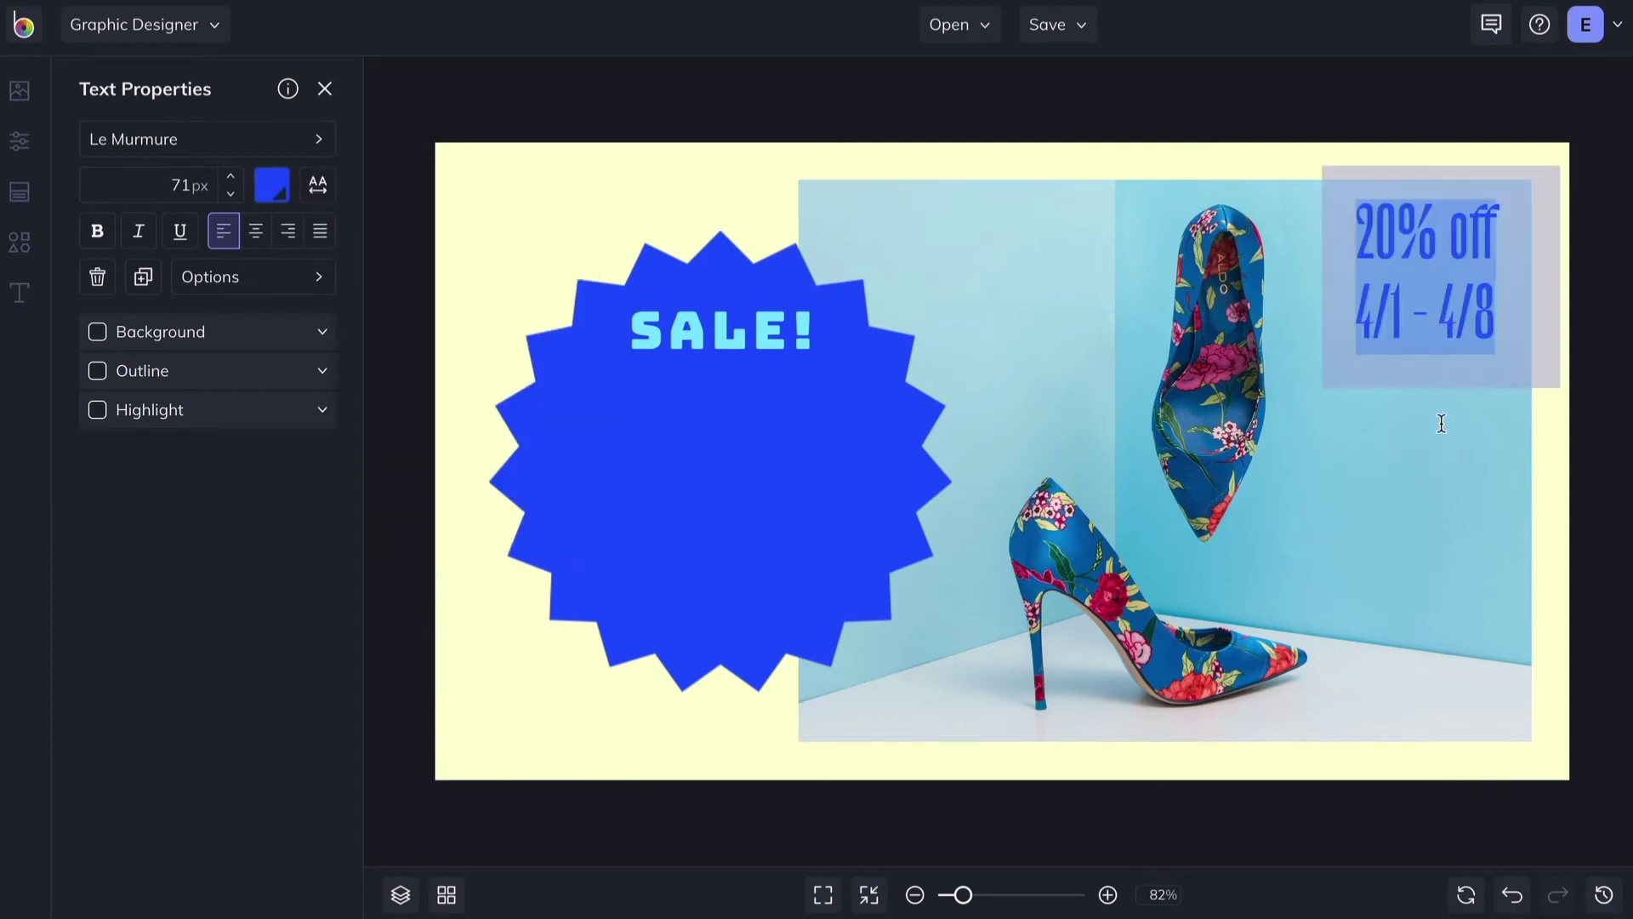
left_click(1444, 340)
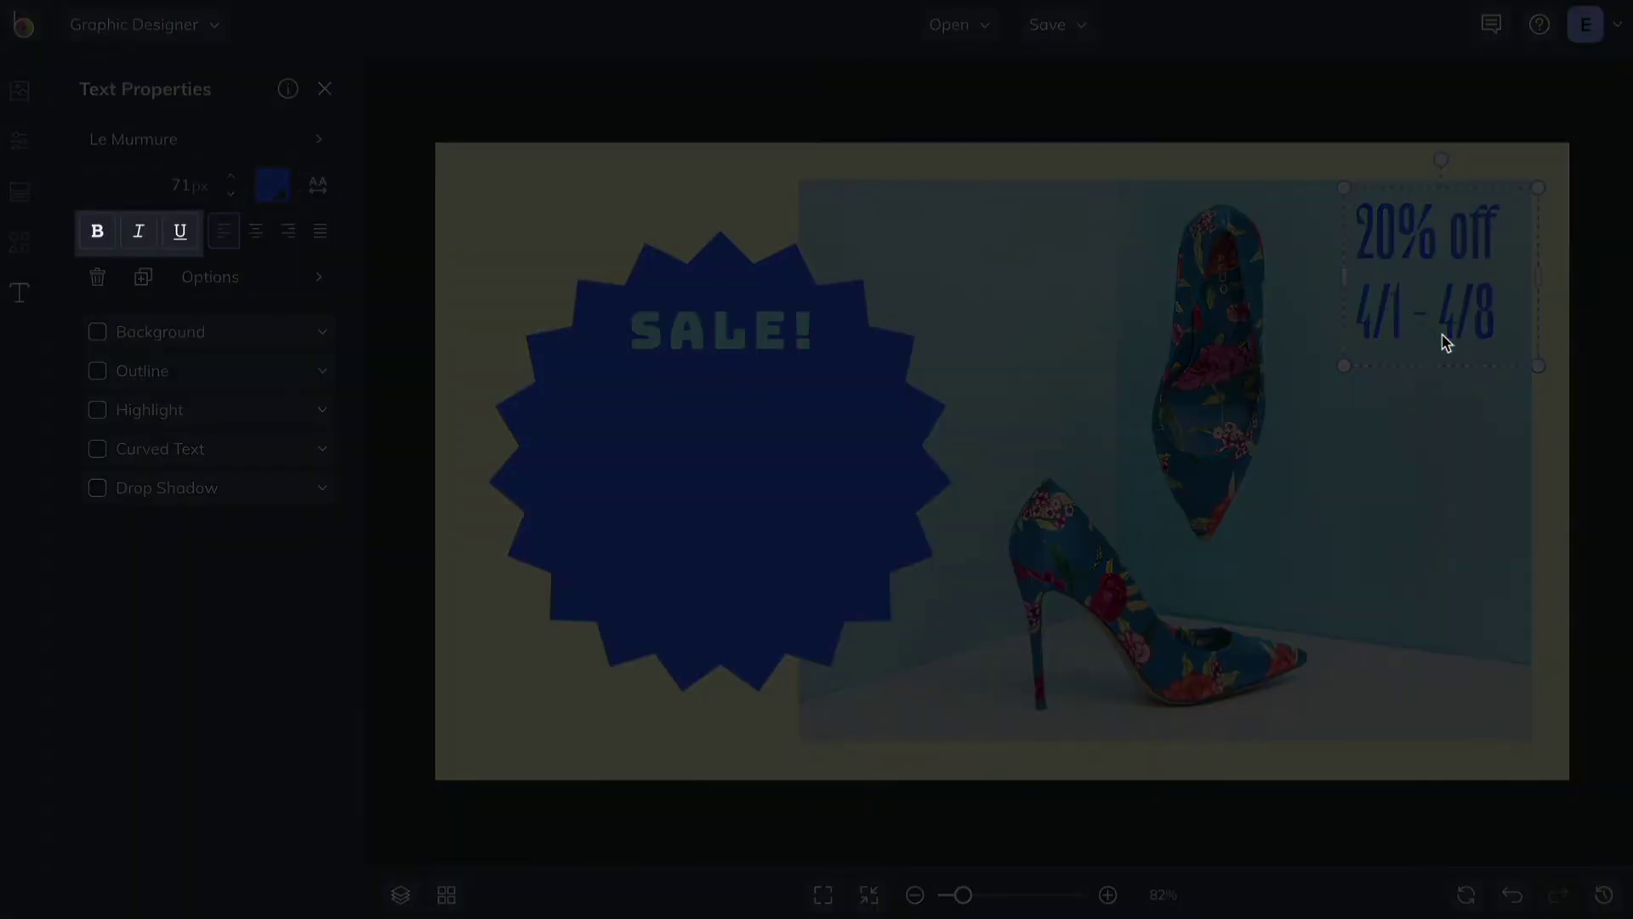
left_click(287, 230)
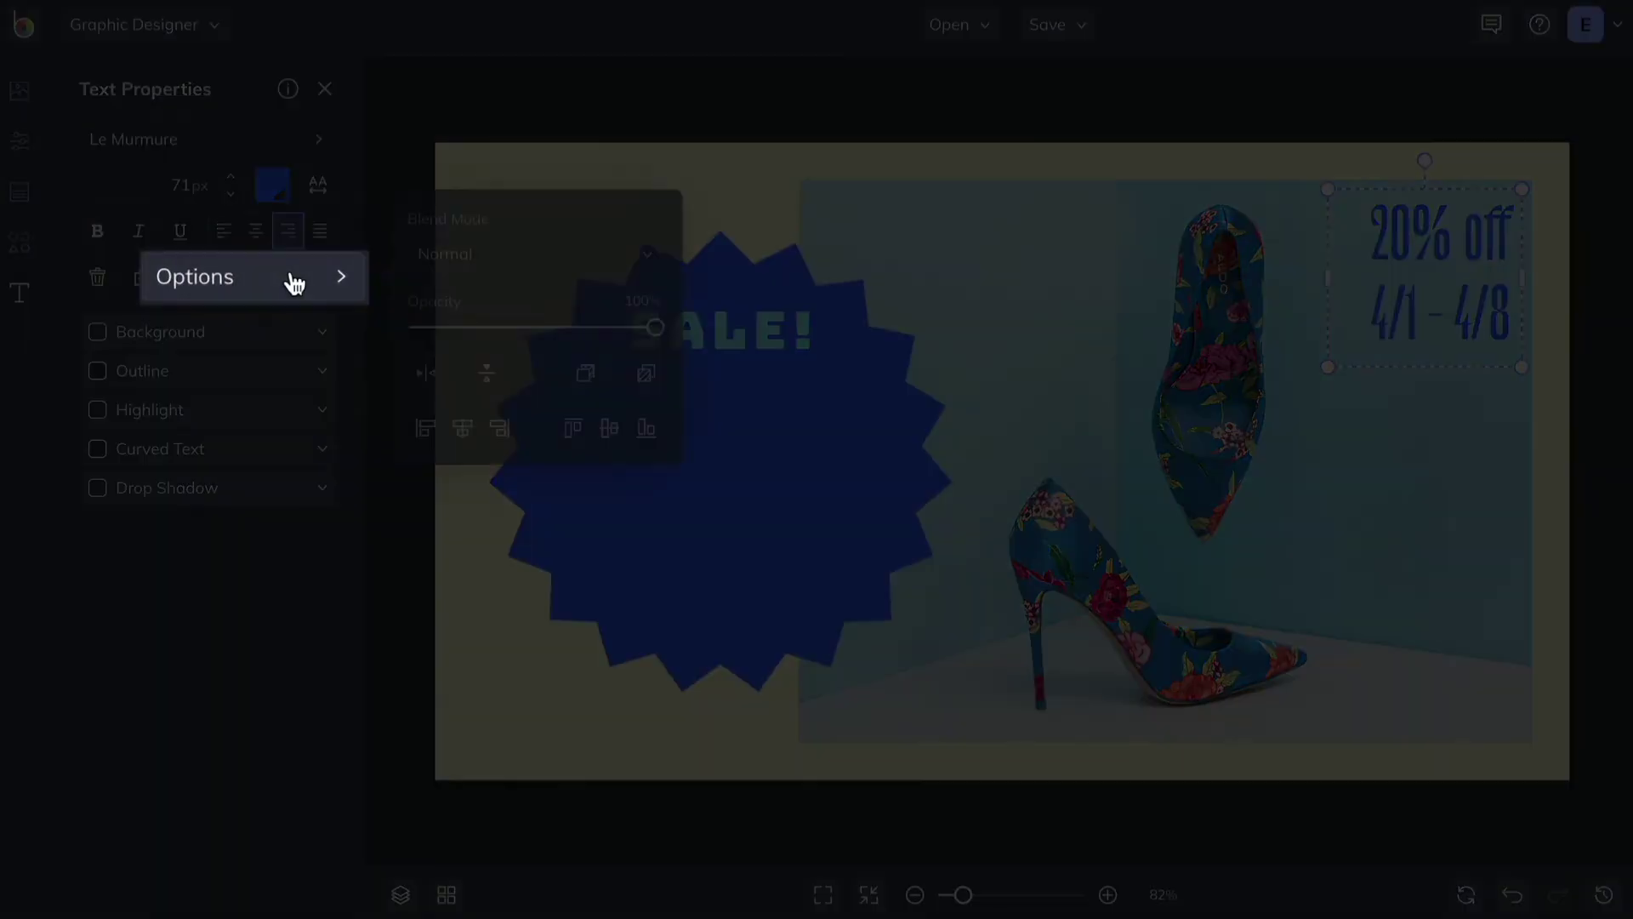
left_click(289, 281)
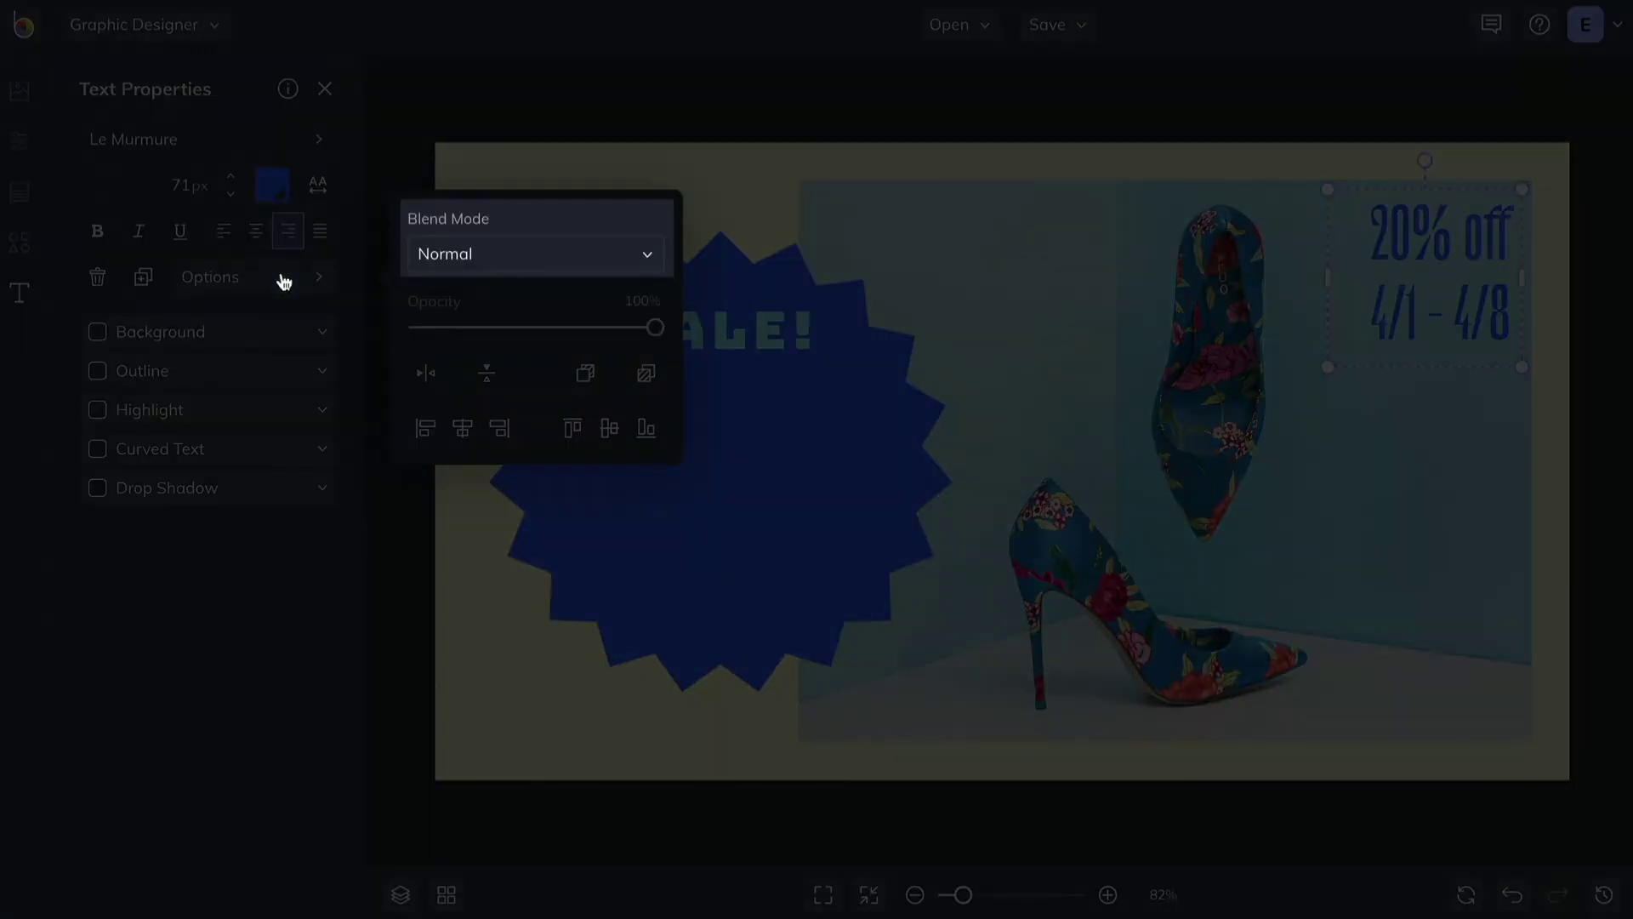
left_click(740, 510)
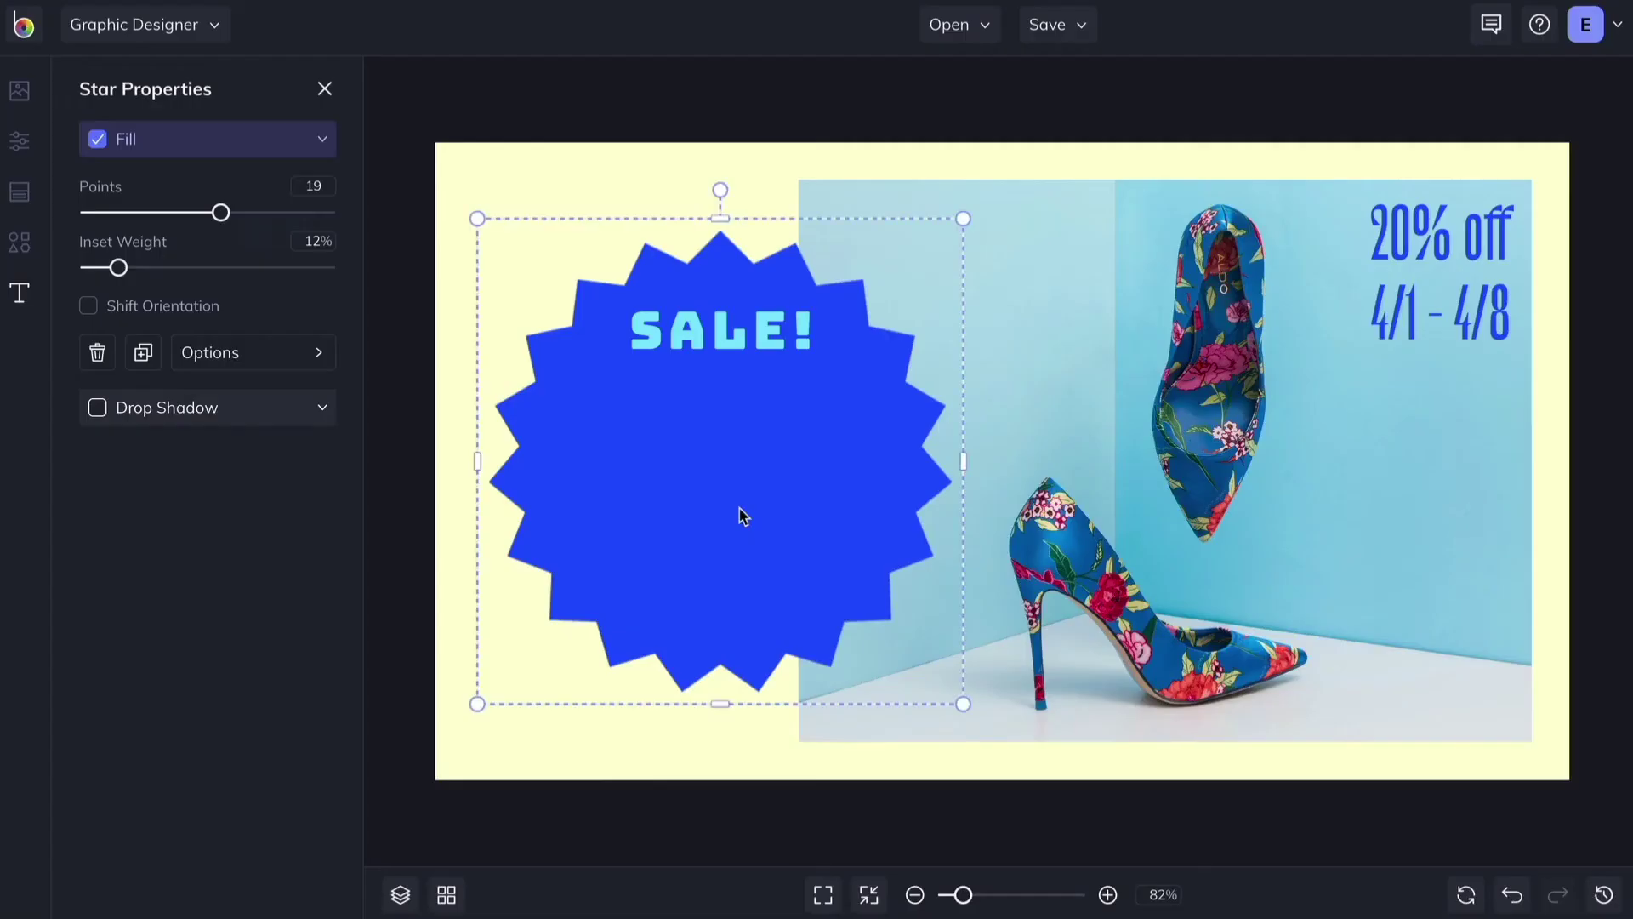
left_click(718, 332)
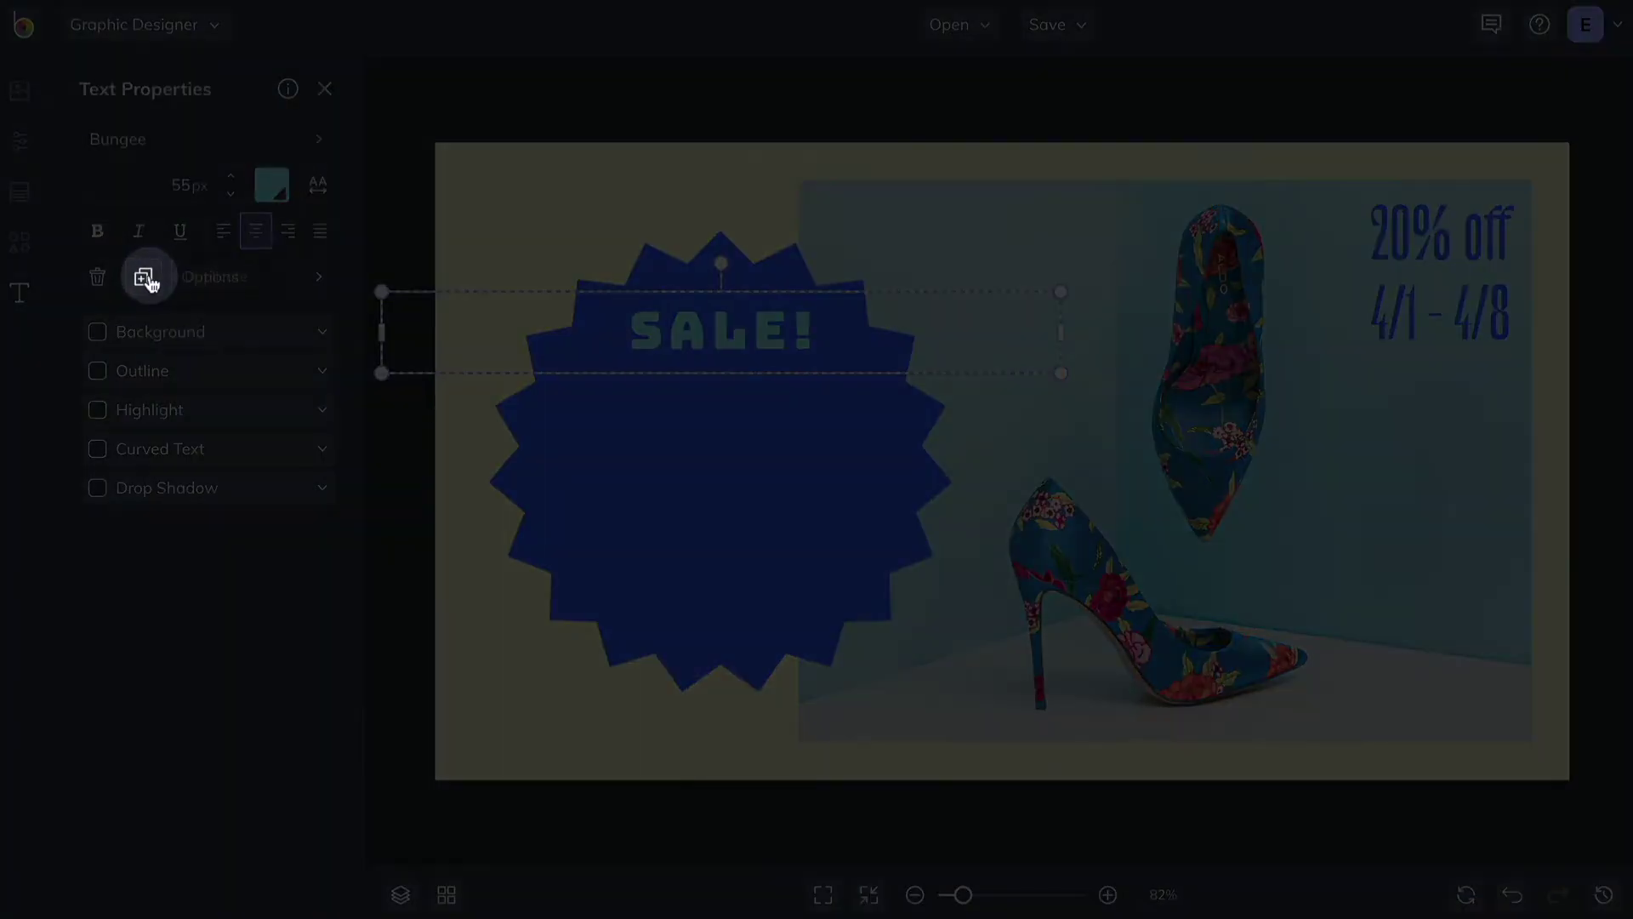
Duplicate SALE! as 'ALL SPRING STYLES', wrapped onto three lines and centred on the star.
left_click(144, 278)
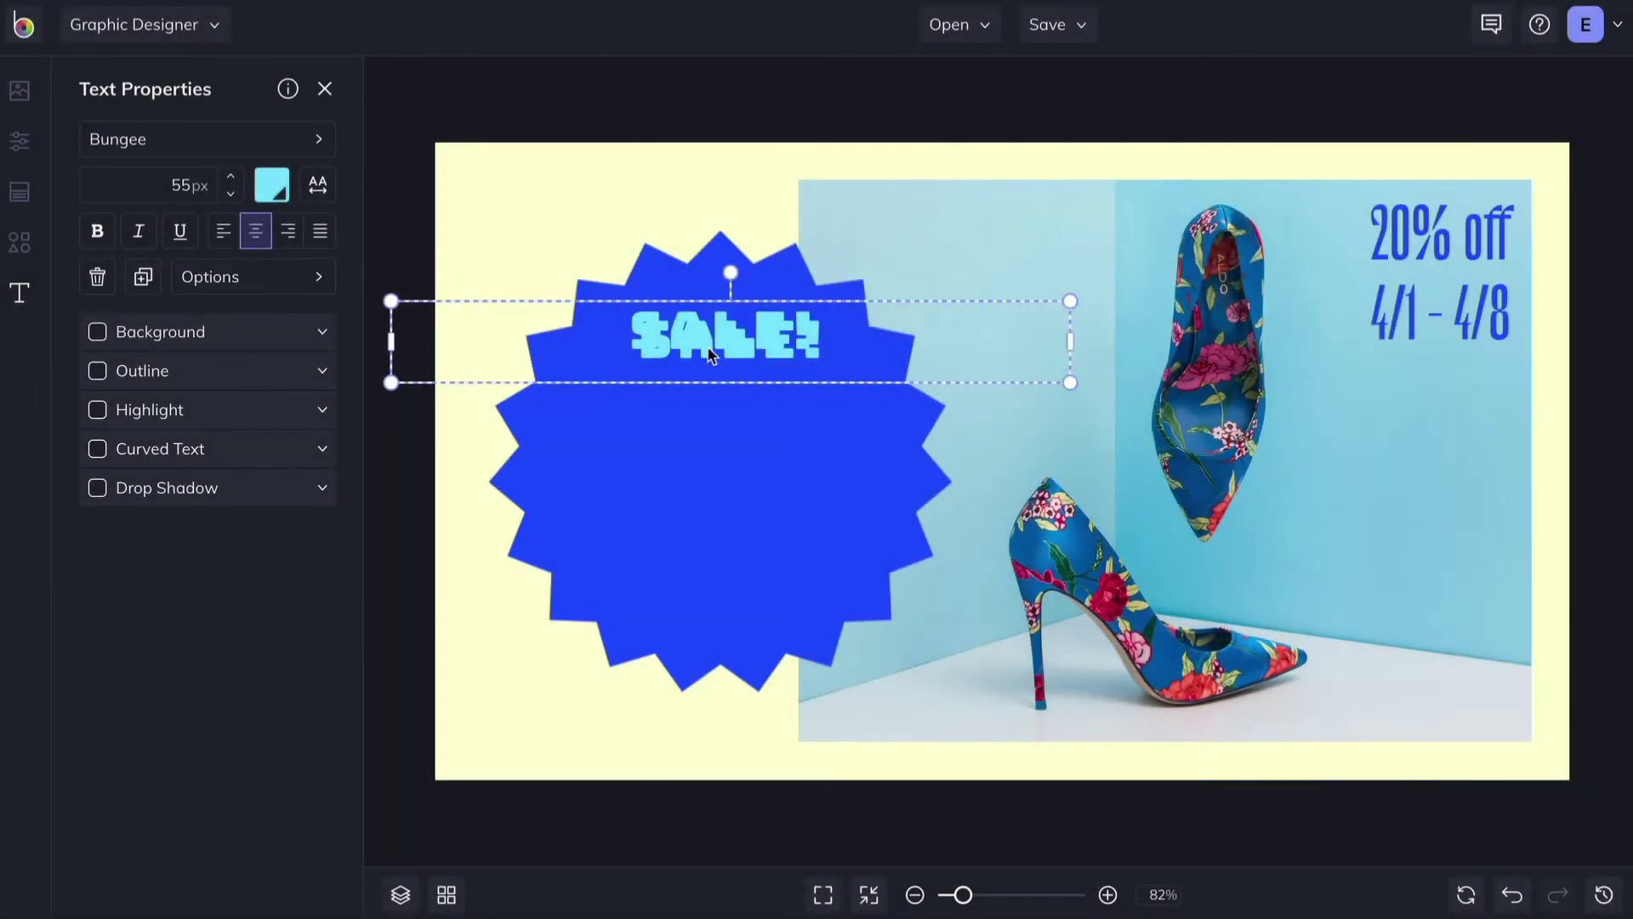
left_click_drag(729, 383, 706, 477)
double_click(726, 471)
type("ALL SPRING STYLES")
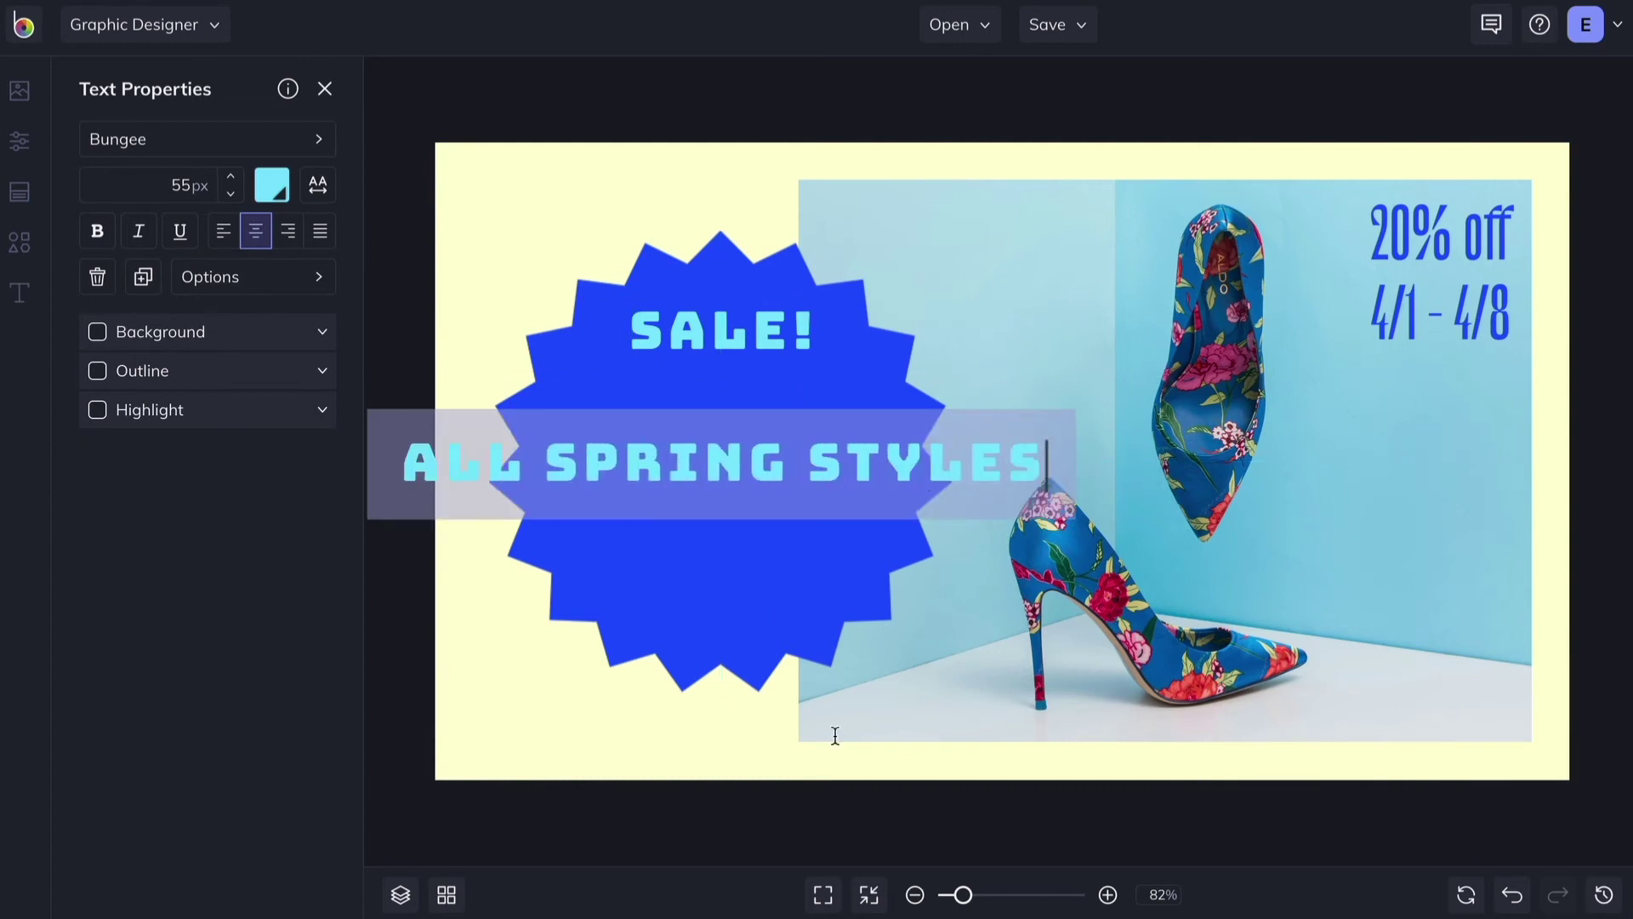
key("Escape")
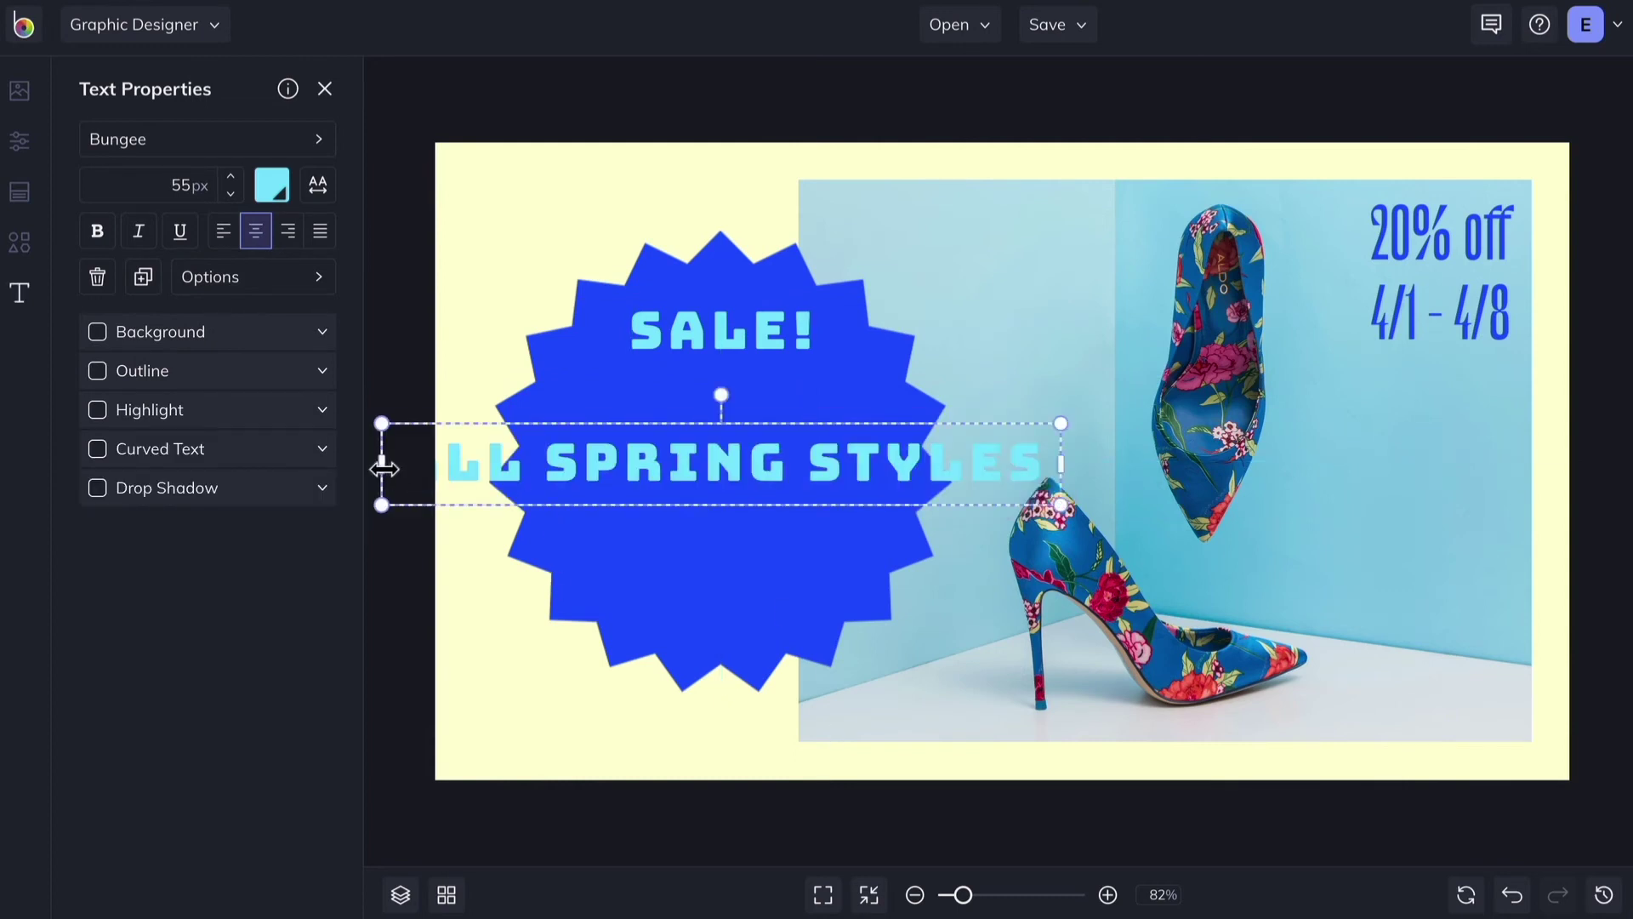
left_click_drag(384, 468, 742, 488)
left_click_drag(911, 503, 722, 475)
Give ALL SPRING STYLES a drop shadow with 13px distance.
left_click(226, 494)
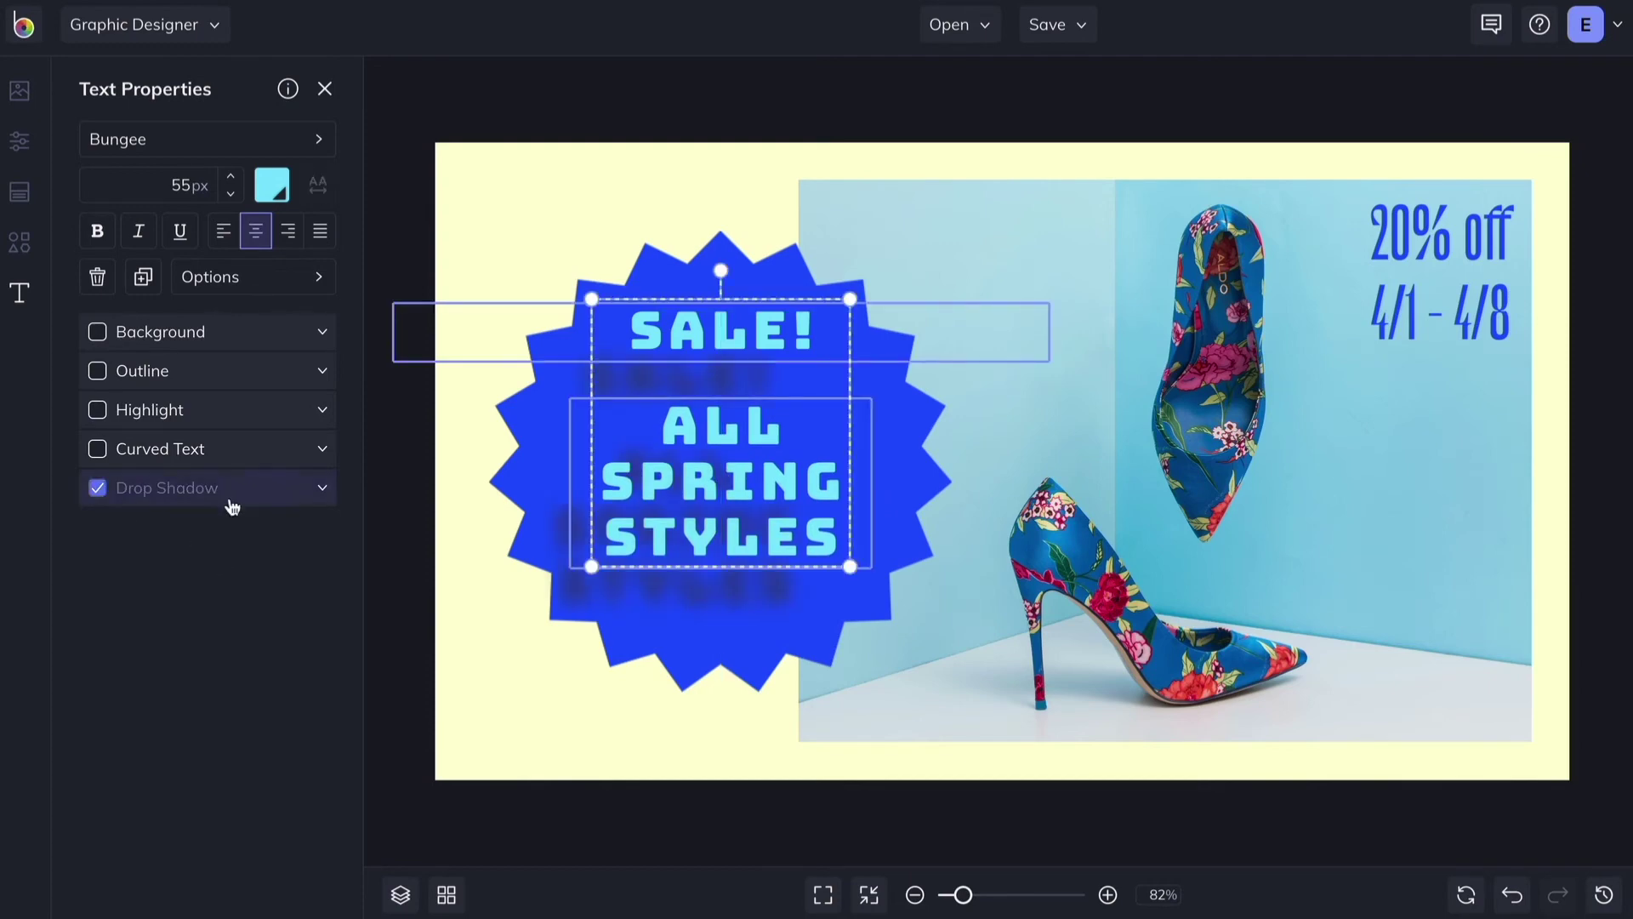
left_click(323, 488)
left_click_drag(150, 563, 111, 561)
Curve the SALE! text fully into an arc.
left_click(733, 334)
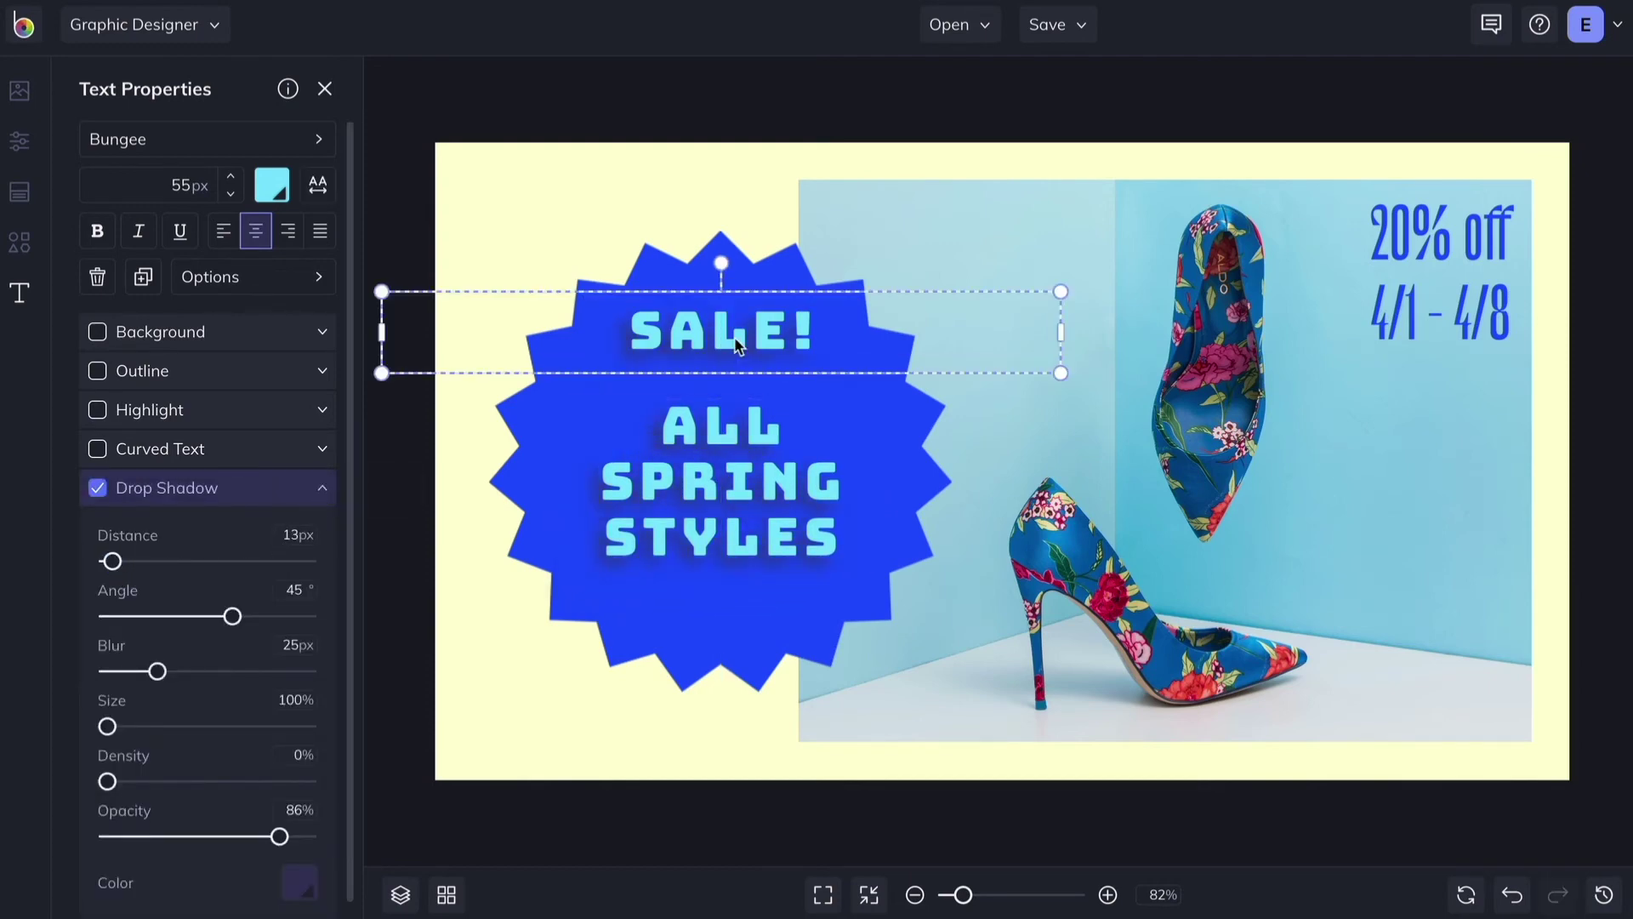
left_click(98, 449)
left_click_drag(255, 514, 308, 514)
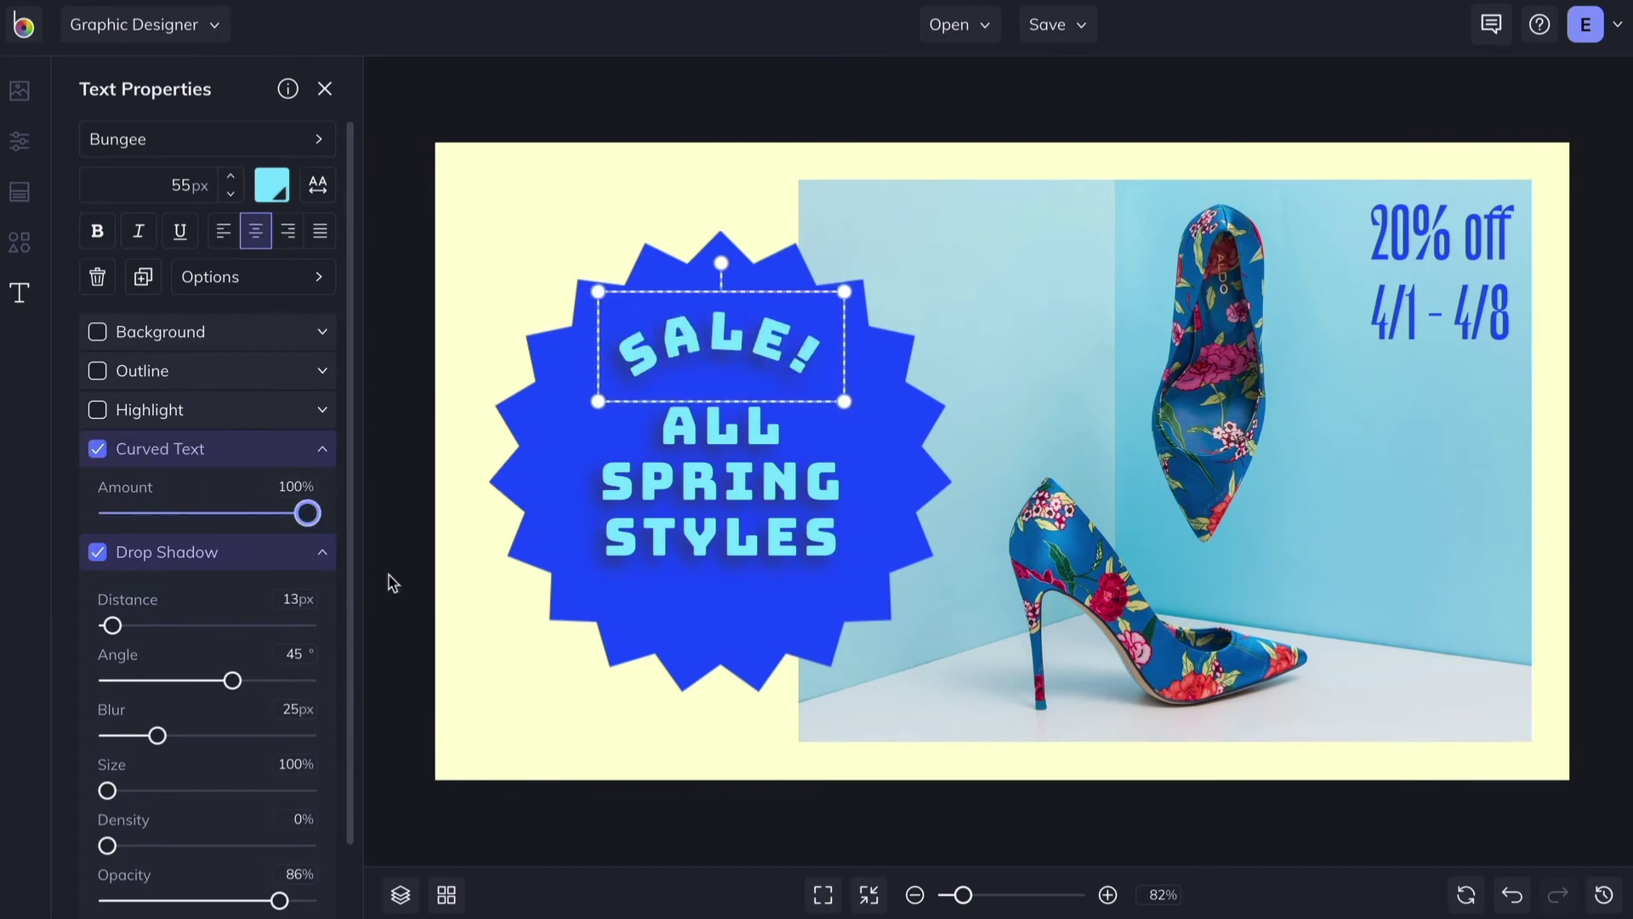
left_click(568, 820)
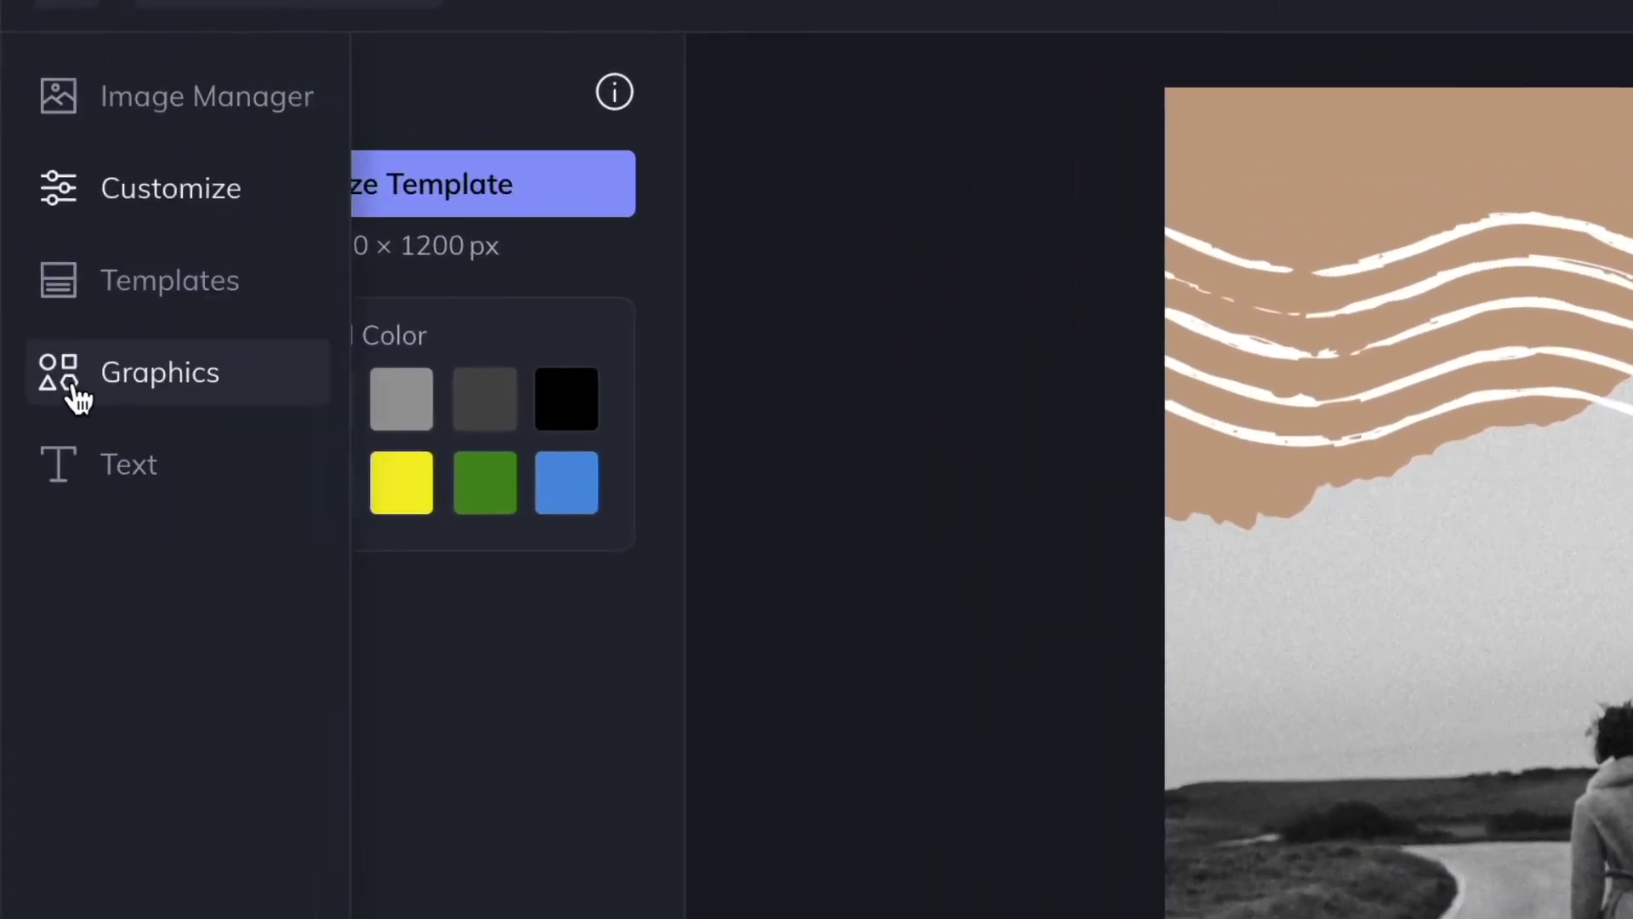
Search the graphic library for 'suitcase' and add two suitcase graphics to Your Graphics.
left_click(29, 253)
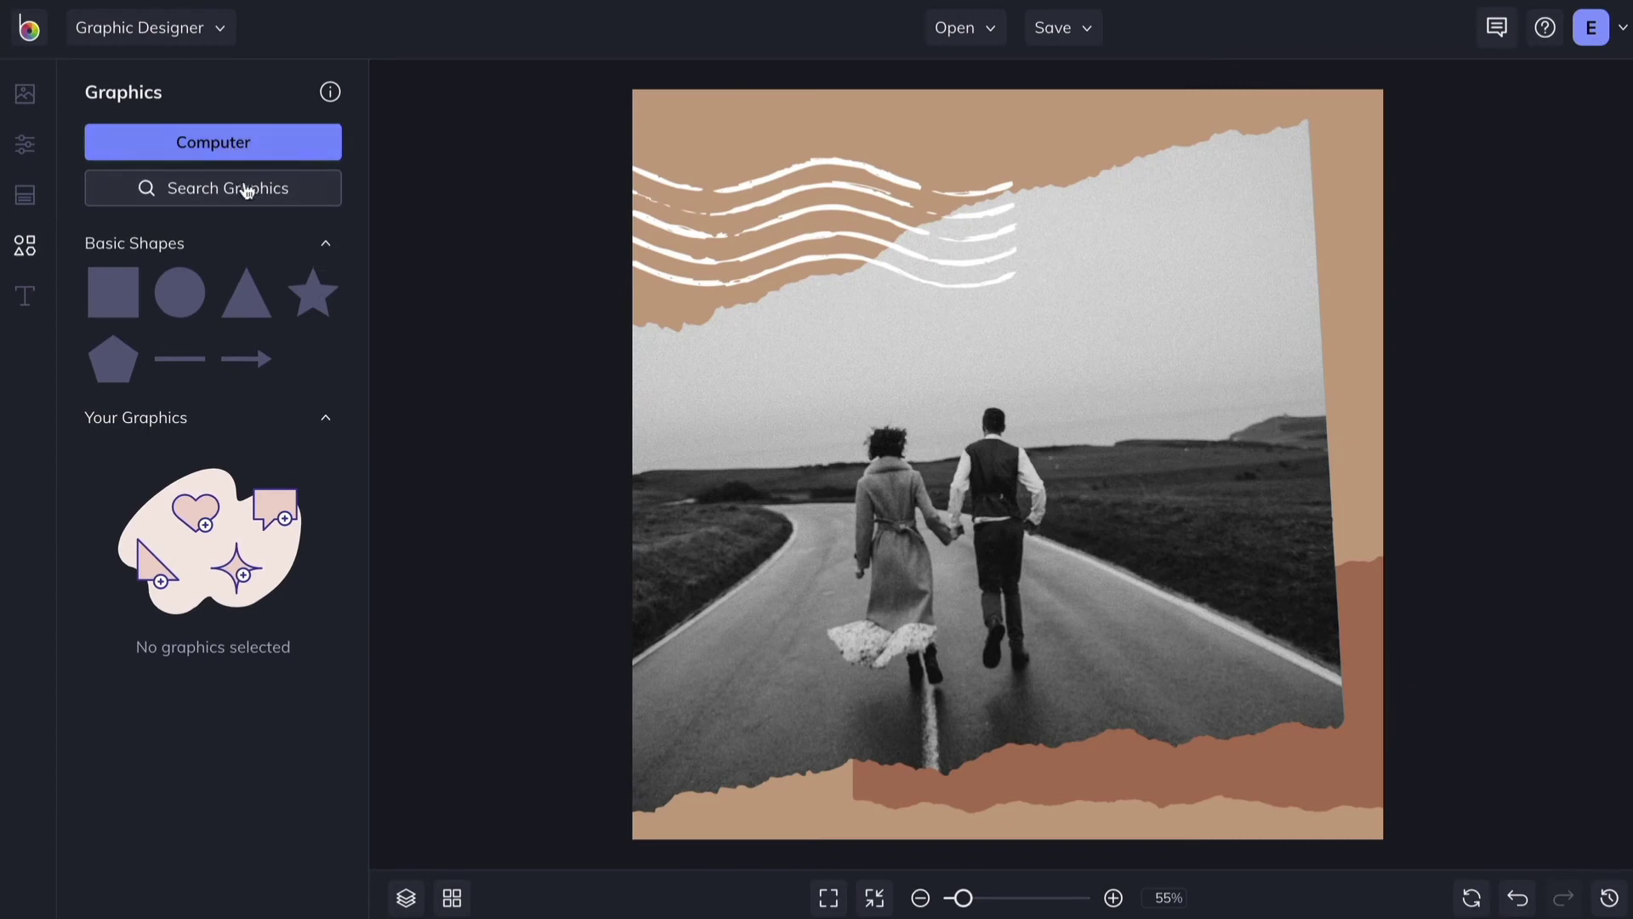
left_click(248, 196)
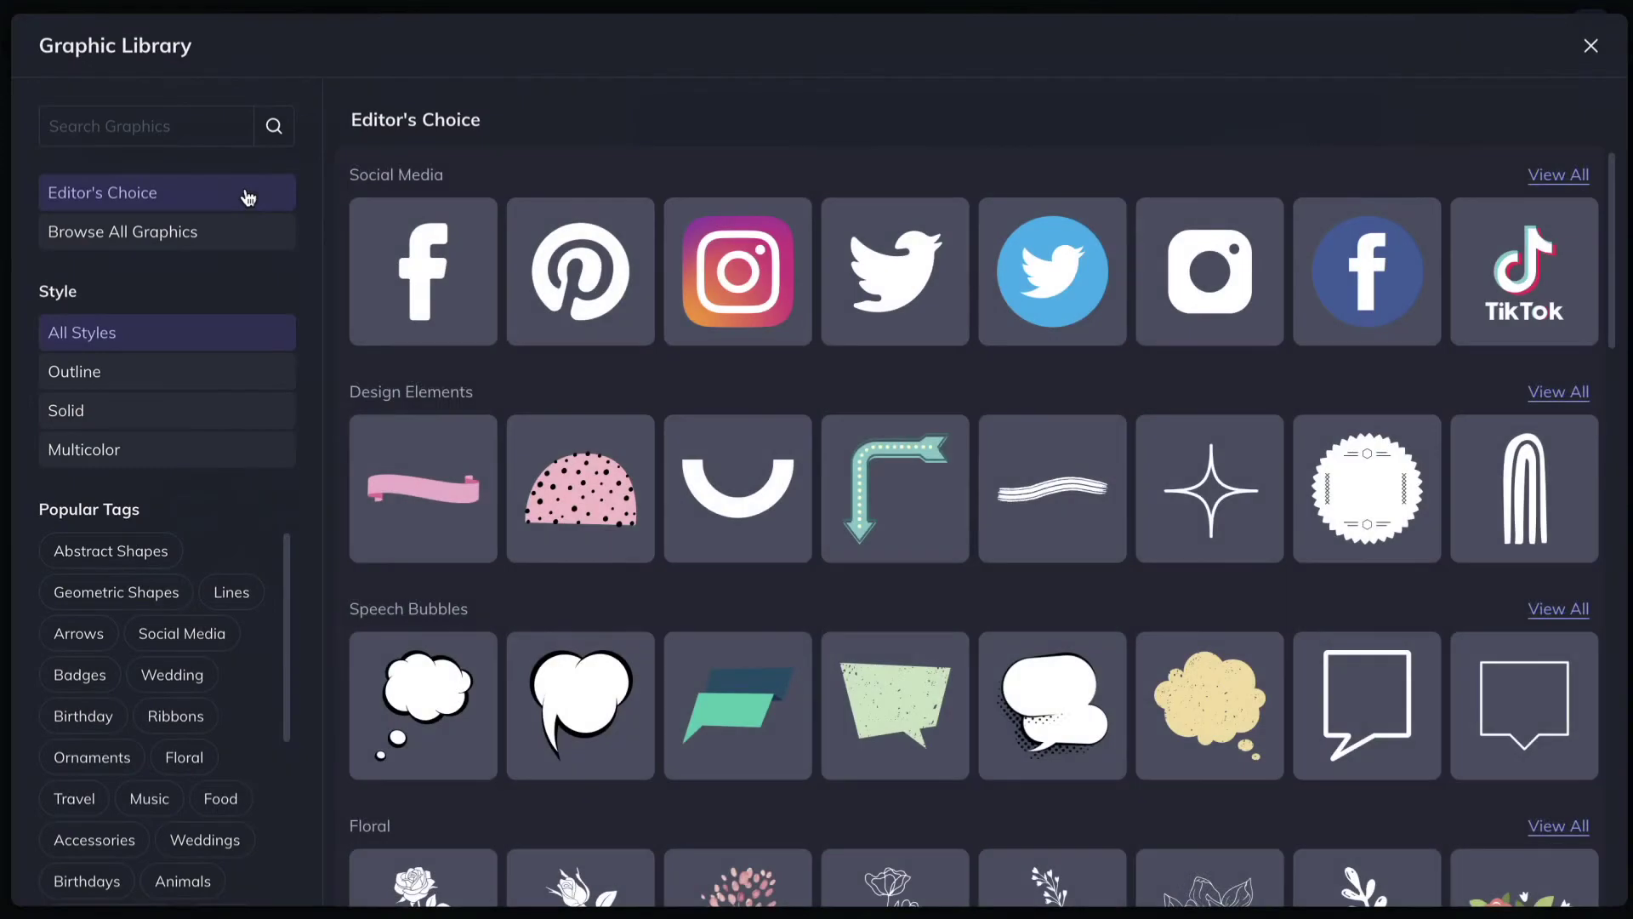
scroll(248, 197, "down", 3)
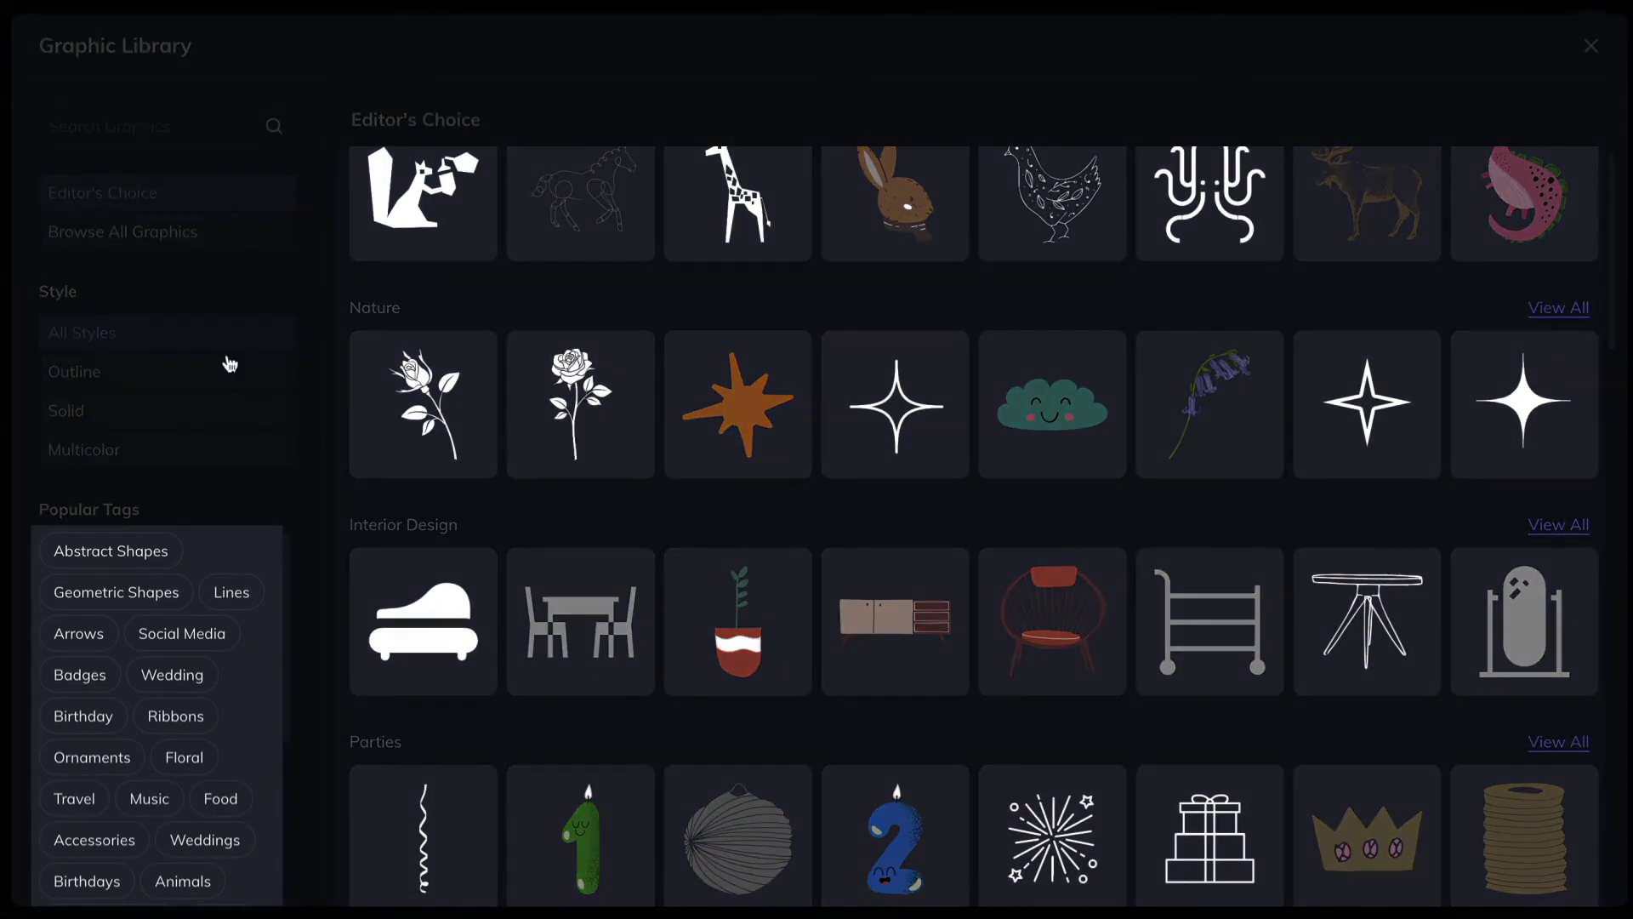
left_click(76, 800)
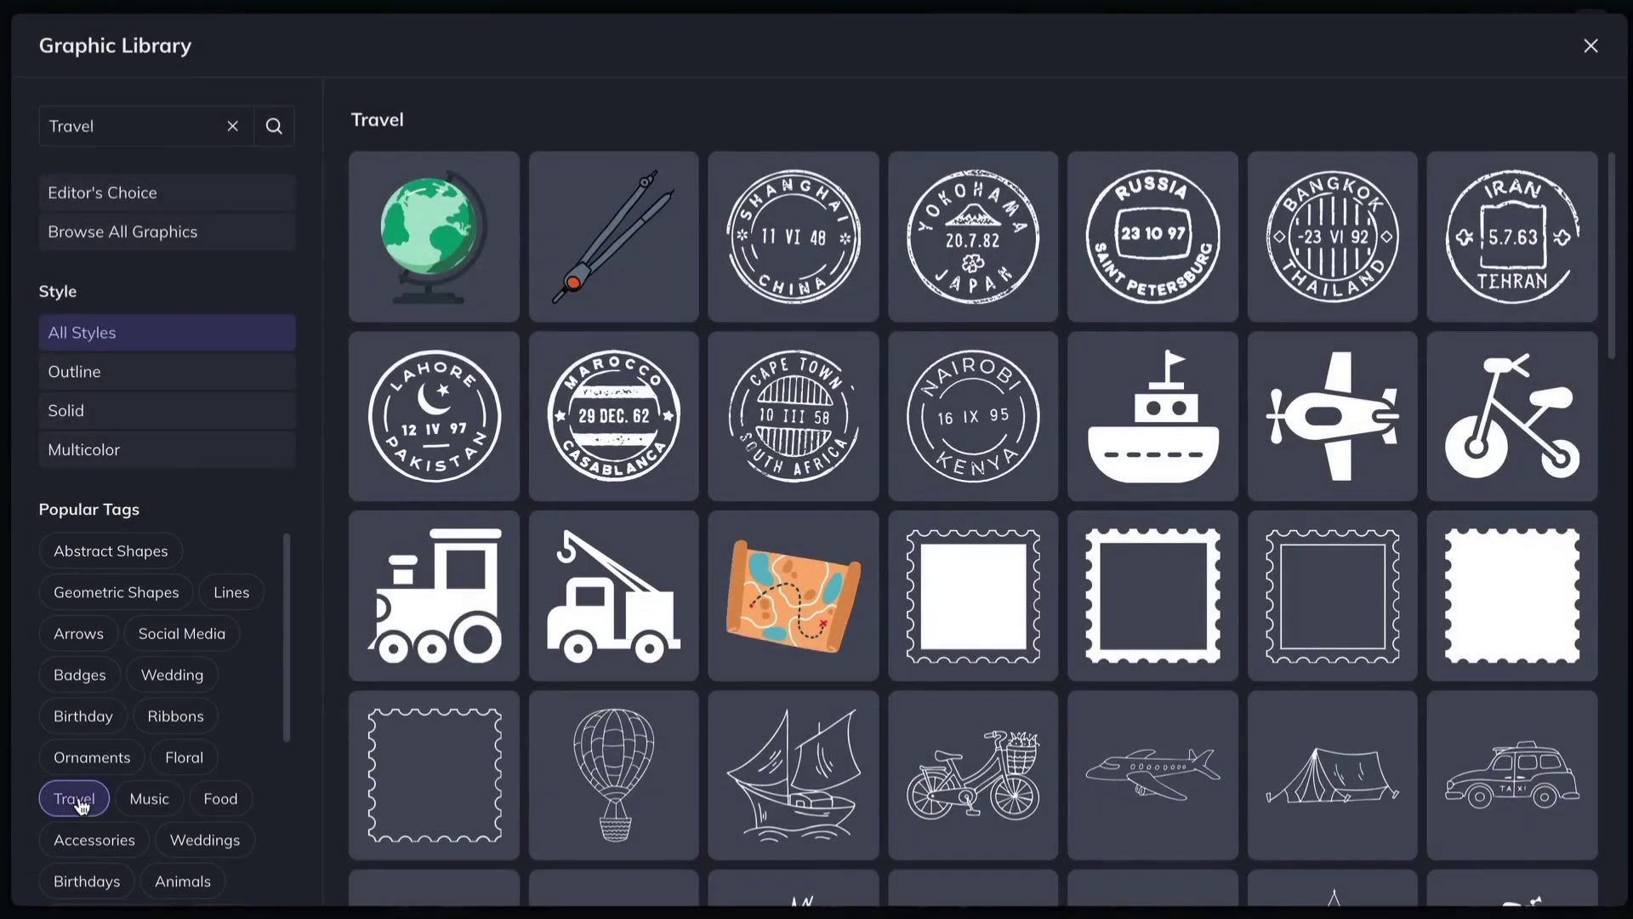
left_click(160, 133)
type("suitcase")
key("Return")
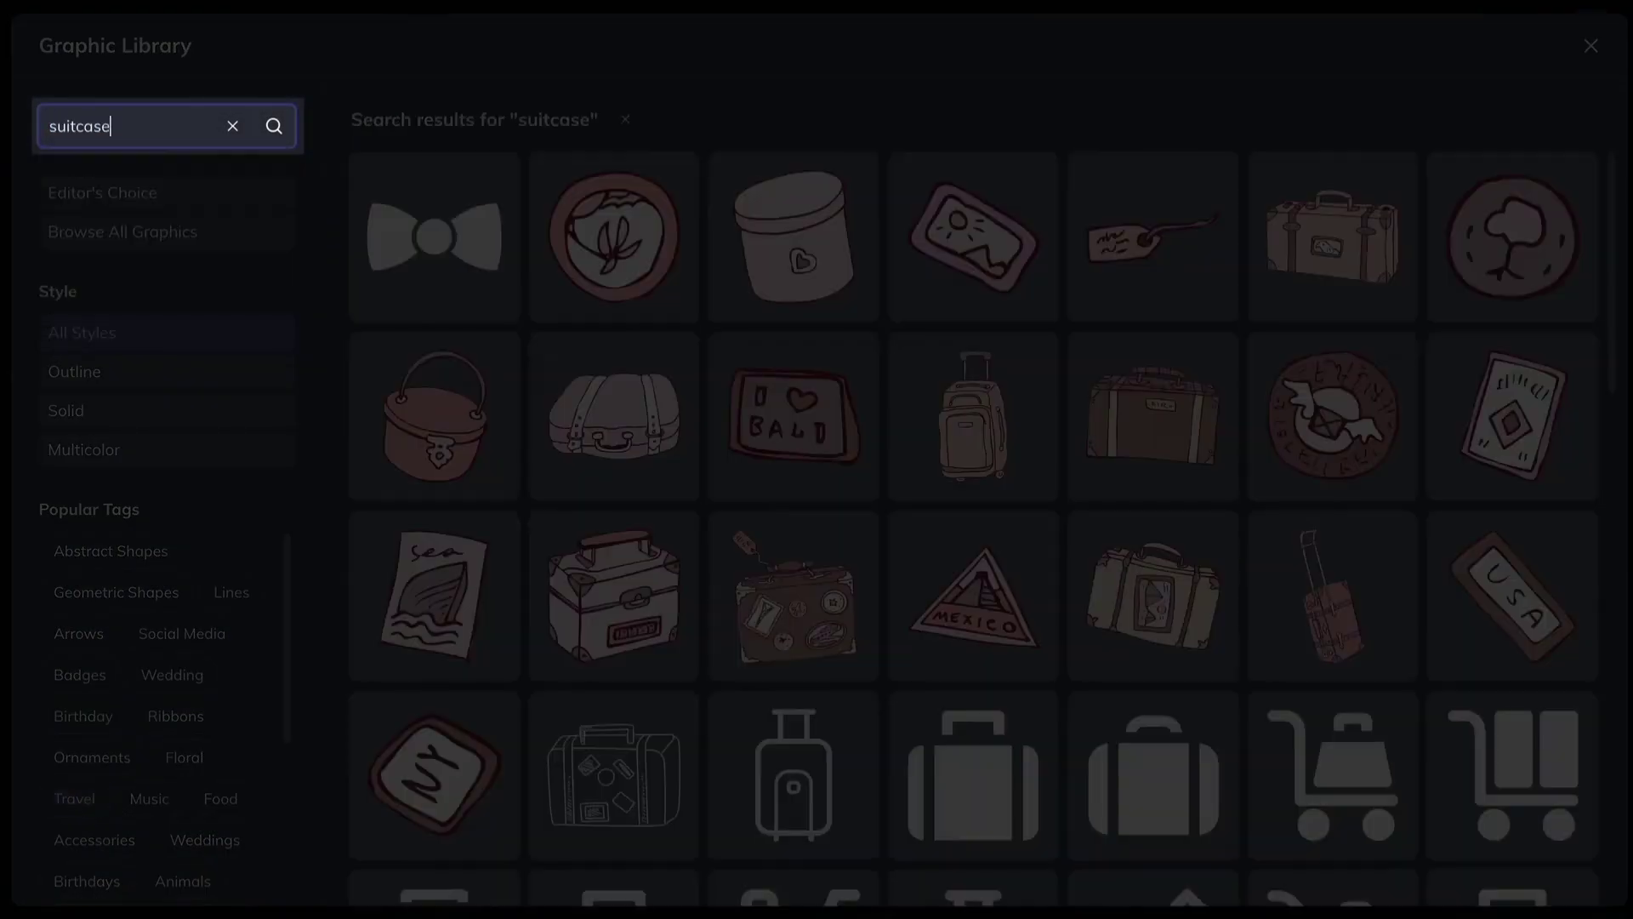
left_click(1263, 308)
left_click(638, 434)
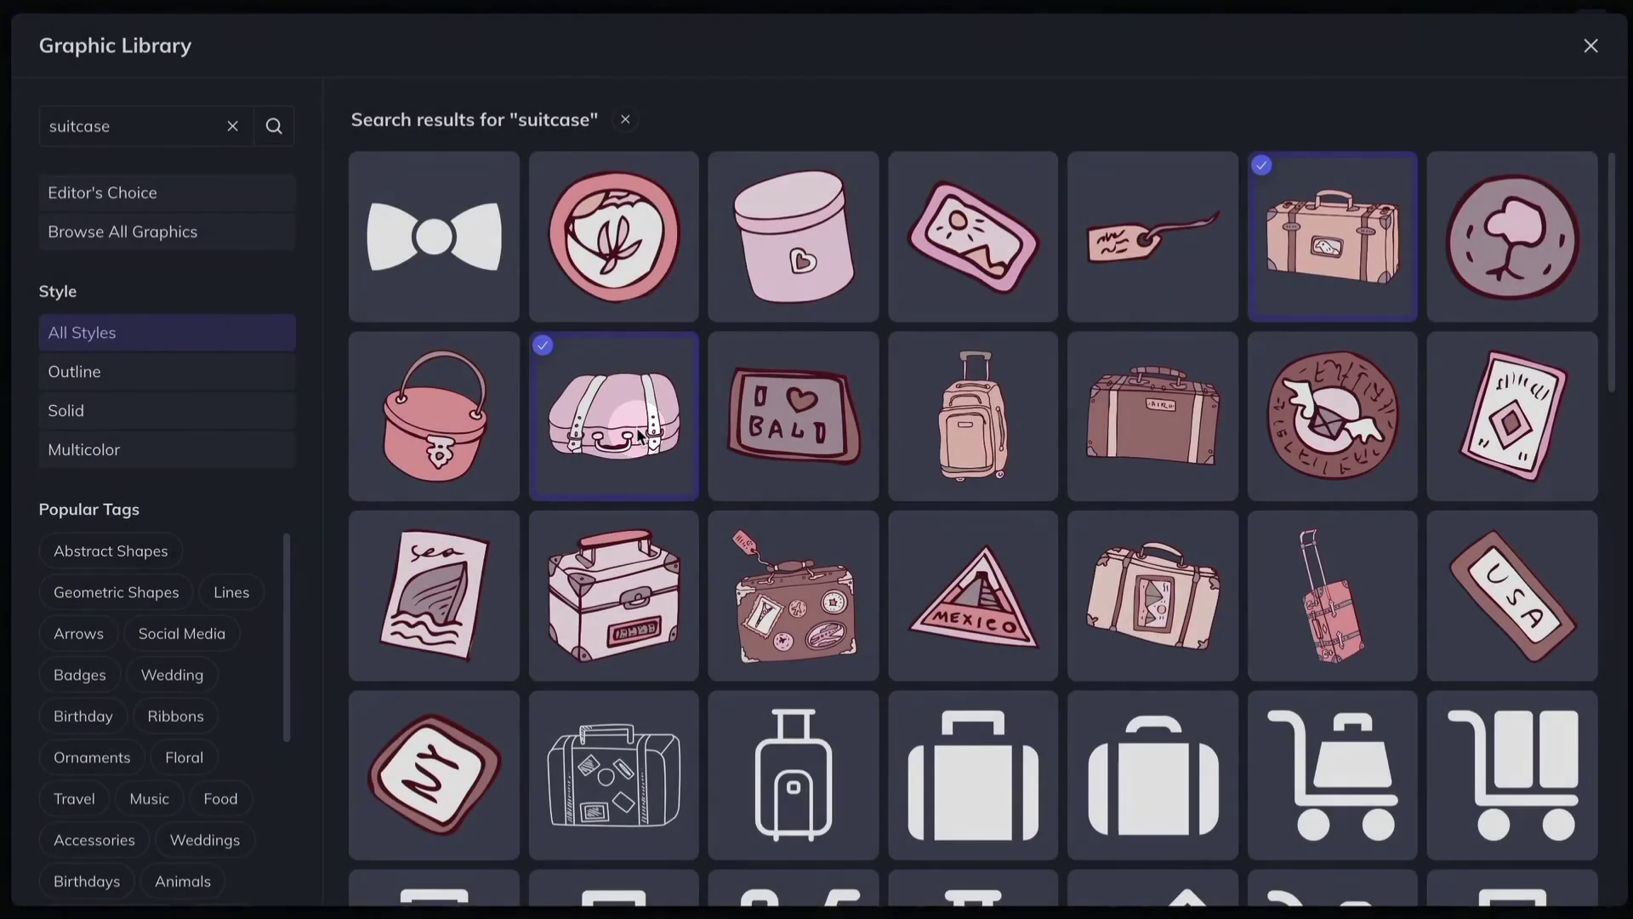
left_click(1591, 45)
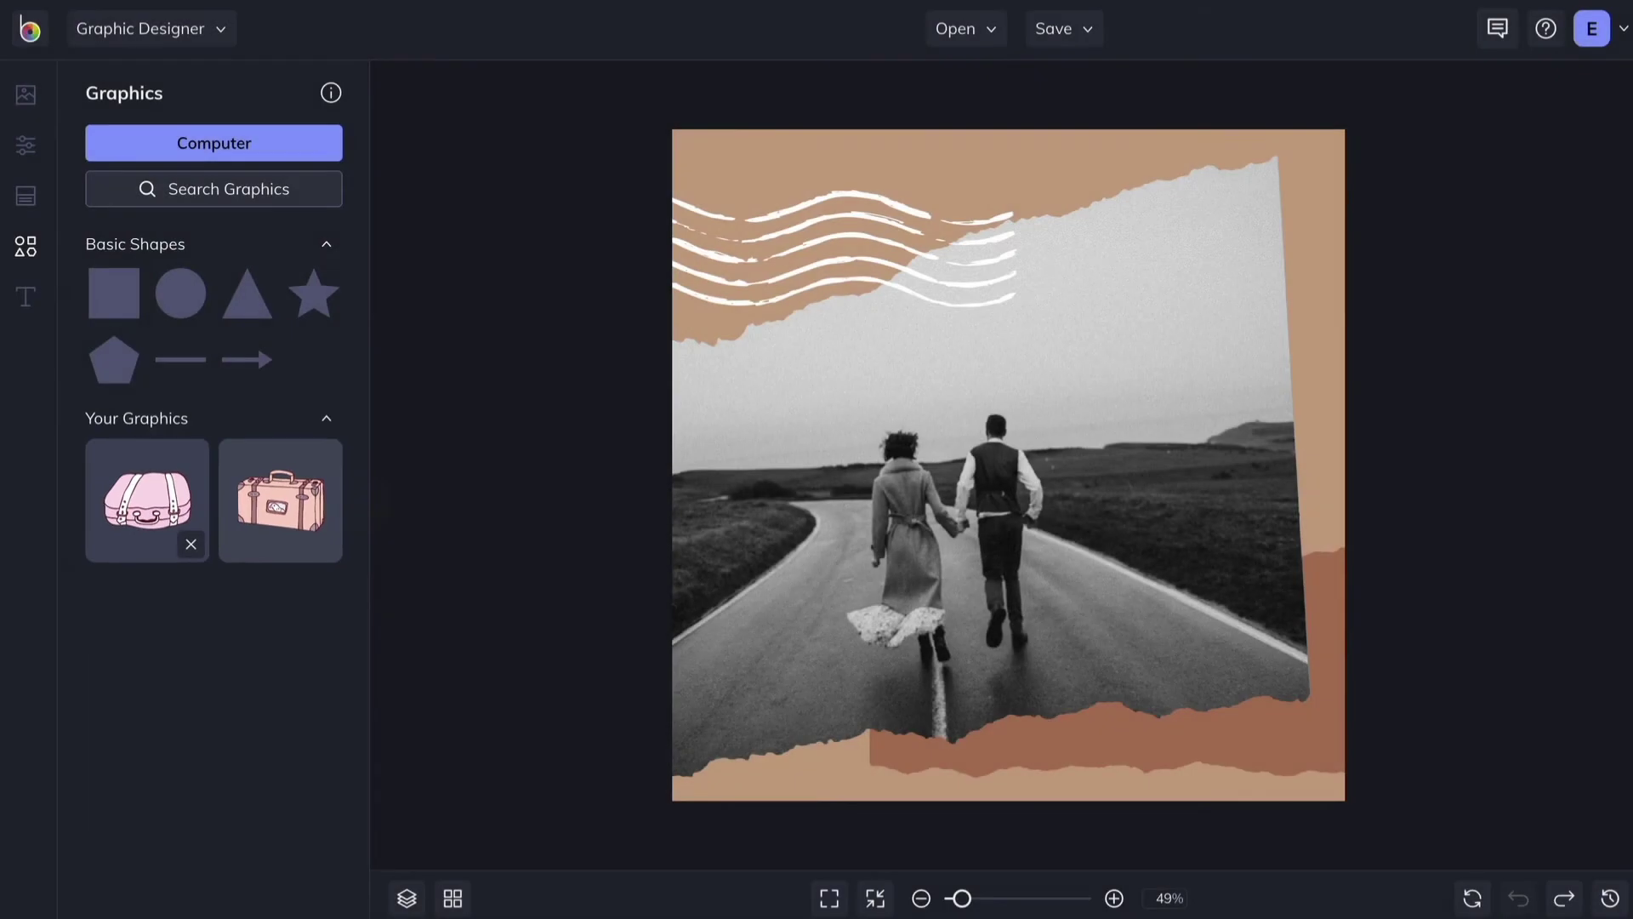
Shrink the pink suitcase, tilt it slightly clockwise and place it in the lower-right corner.
left_click_drag(146, 500, 1131, 686)
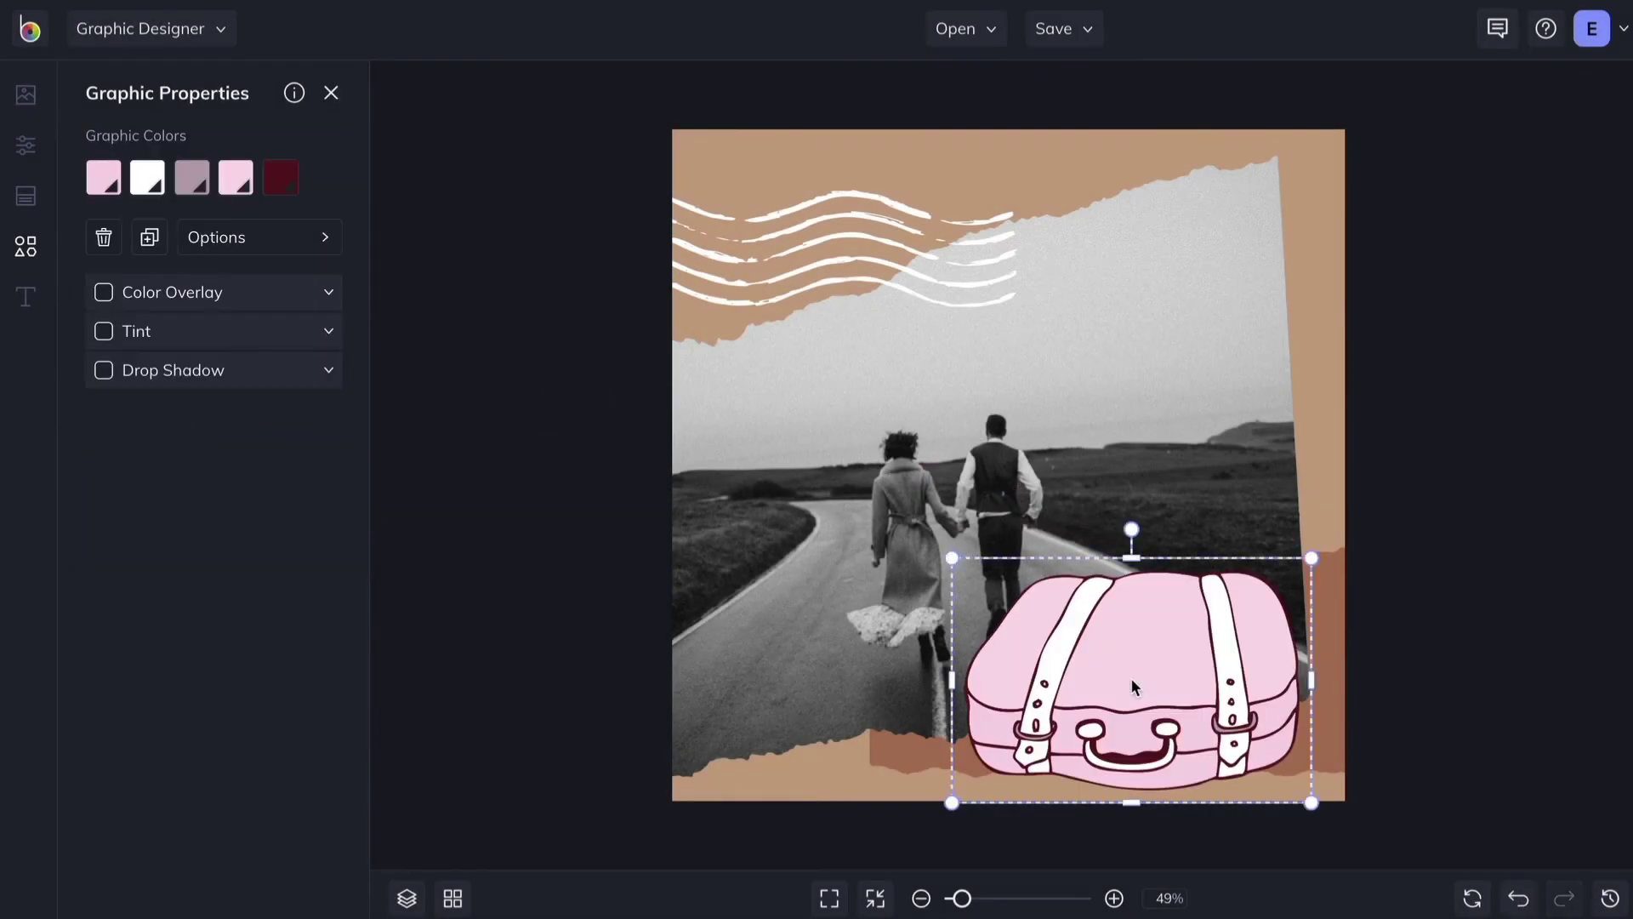
key("ctrl+z")
left_click(1259, 731)
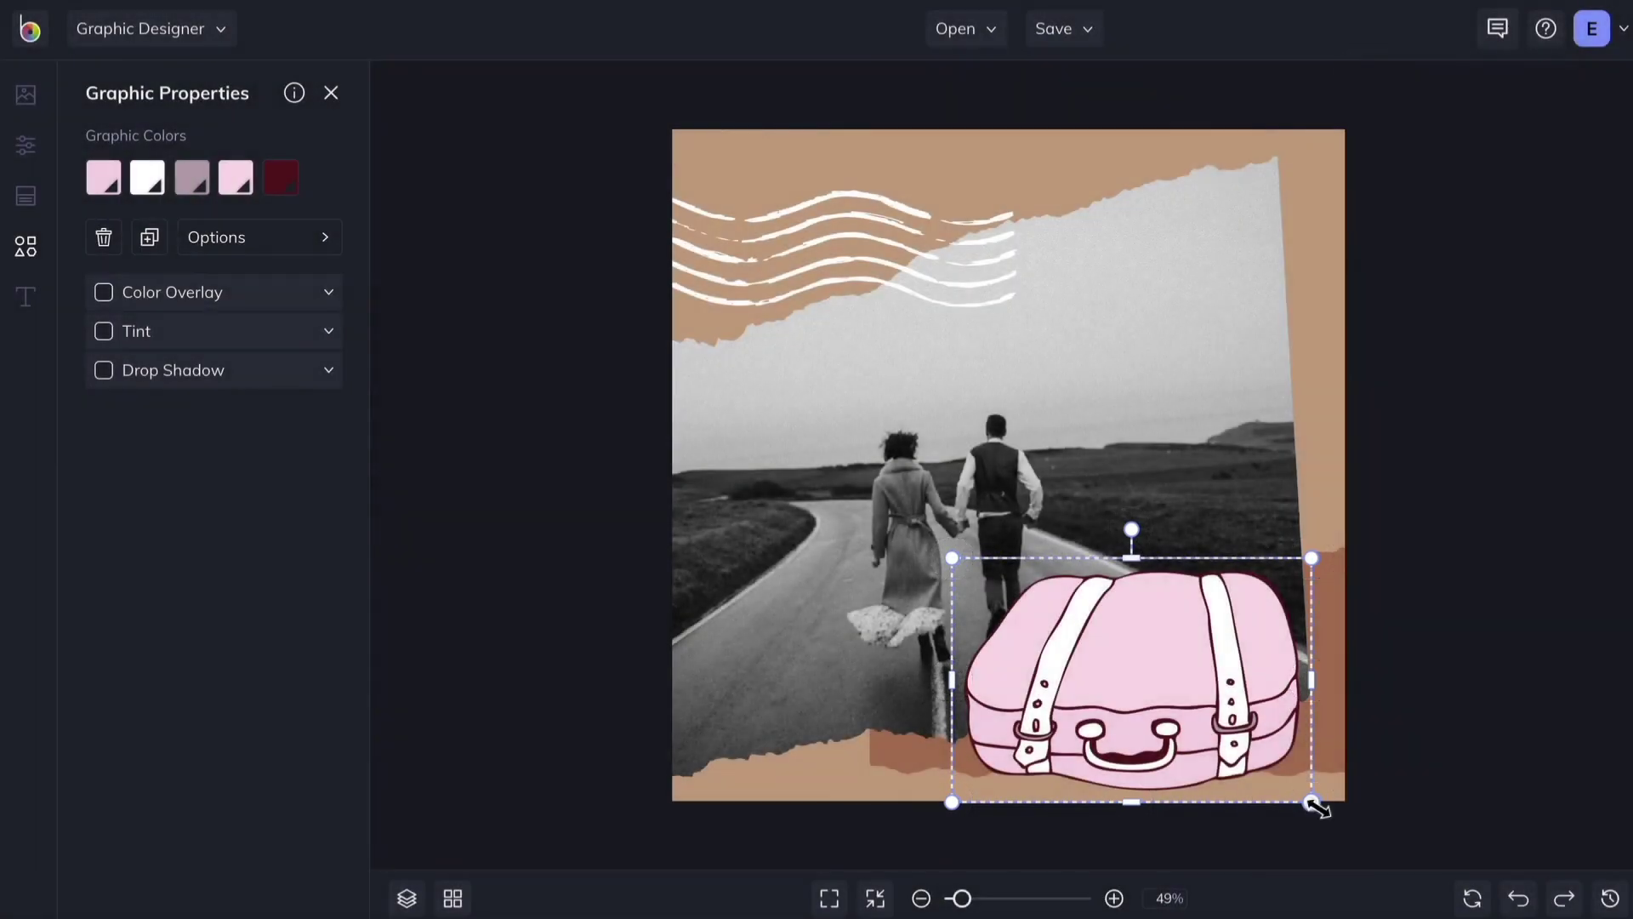
left_click_drag(1311, 801, 1154, 727)
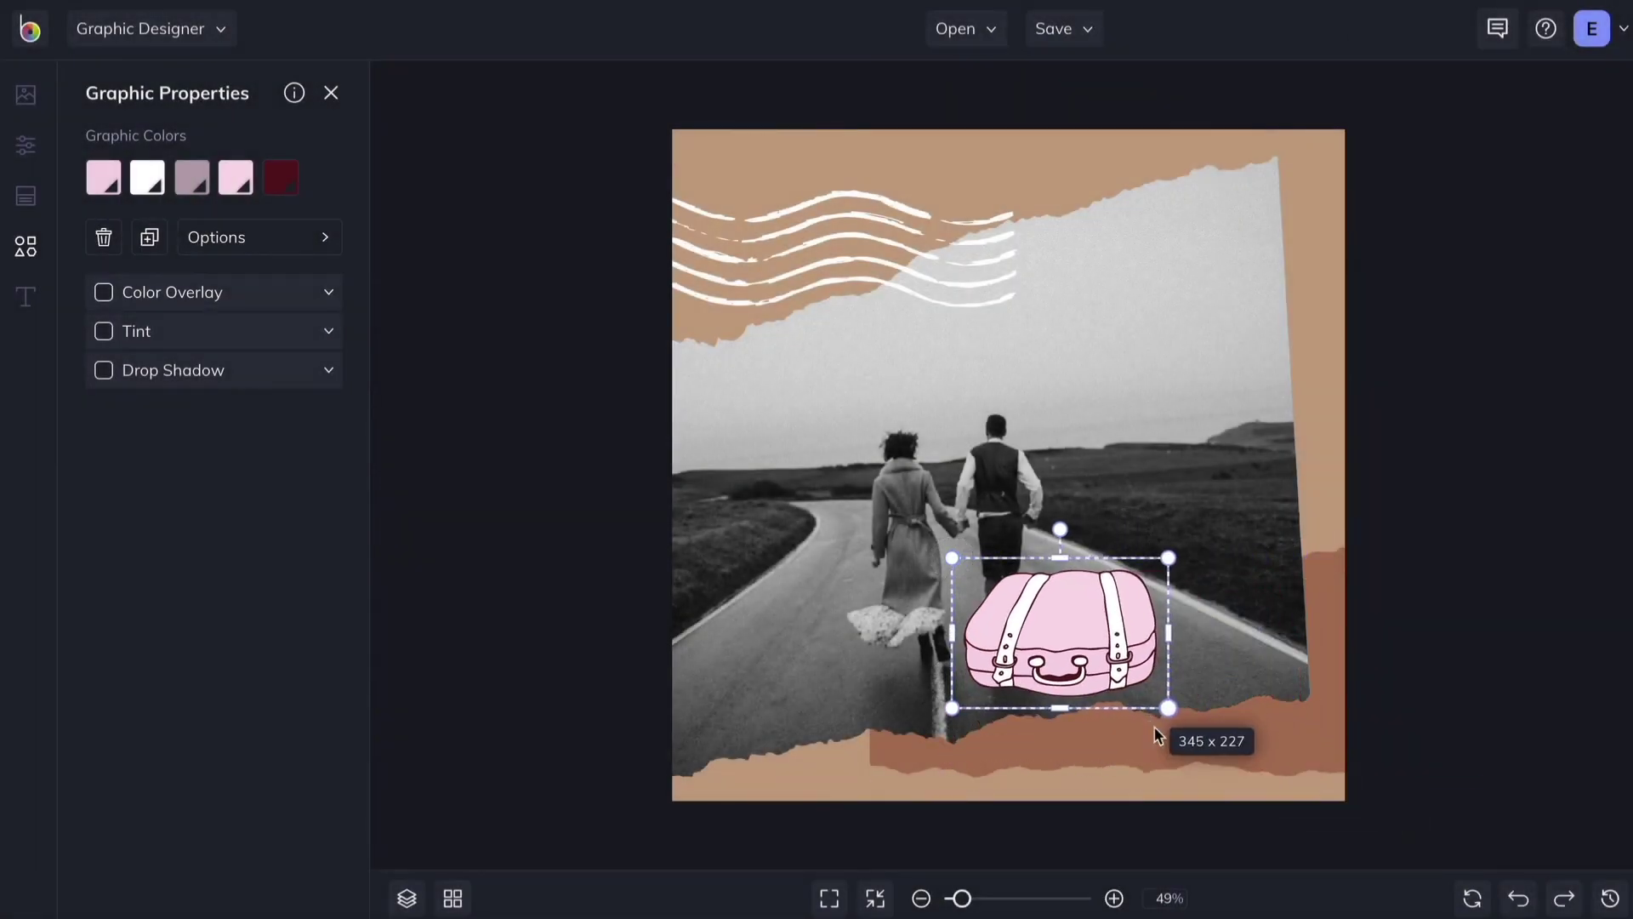
left_click_drag(1060, 529, 1092, 534)
left_click_drag(1048, 625, 1168, 673)
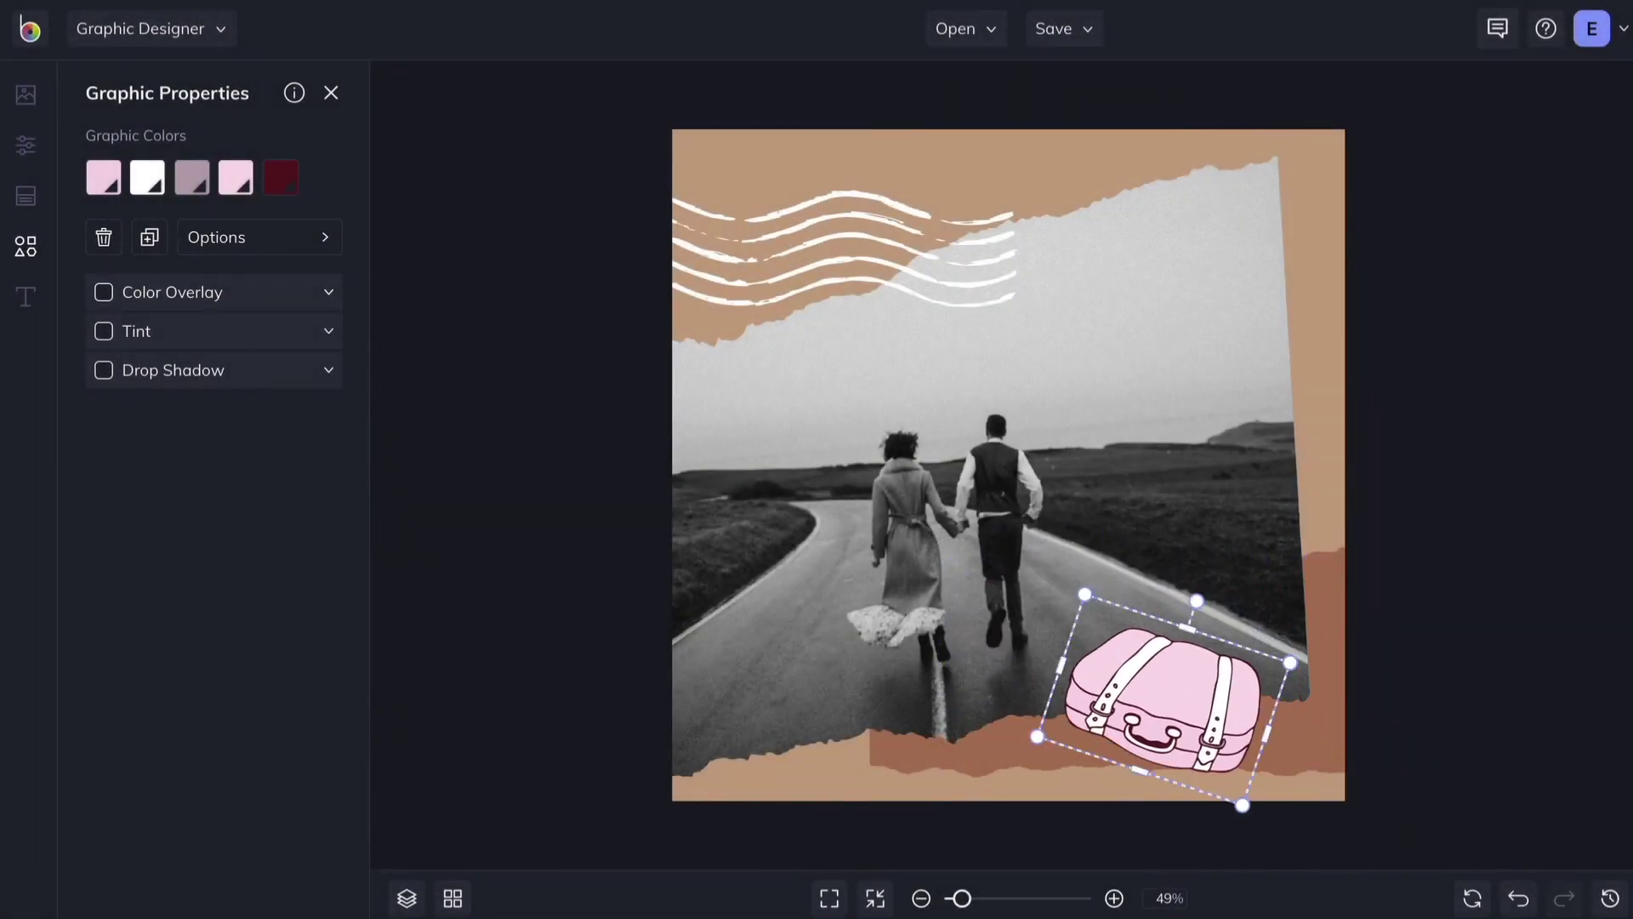
Turn the wavy lines cream with a colour overlay.
left_click(772, 268)
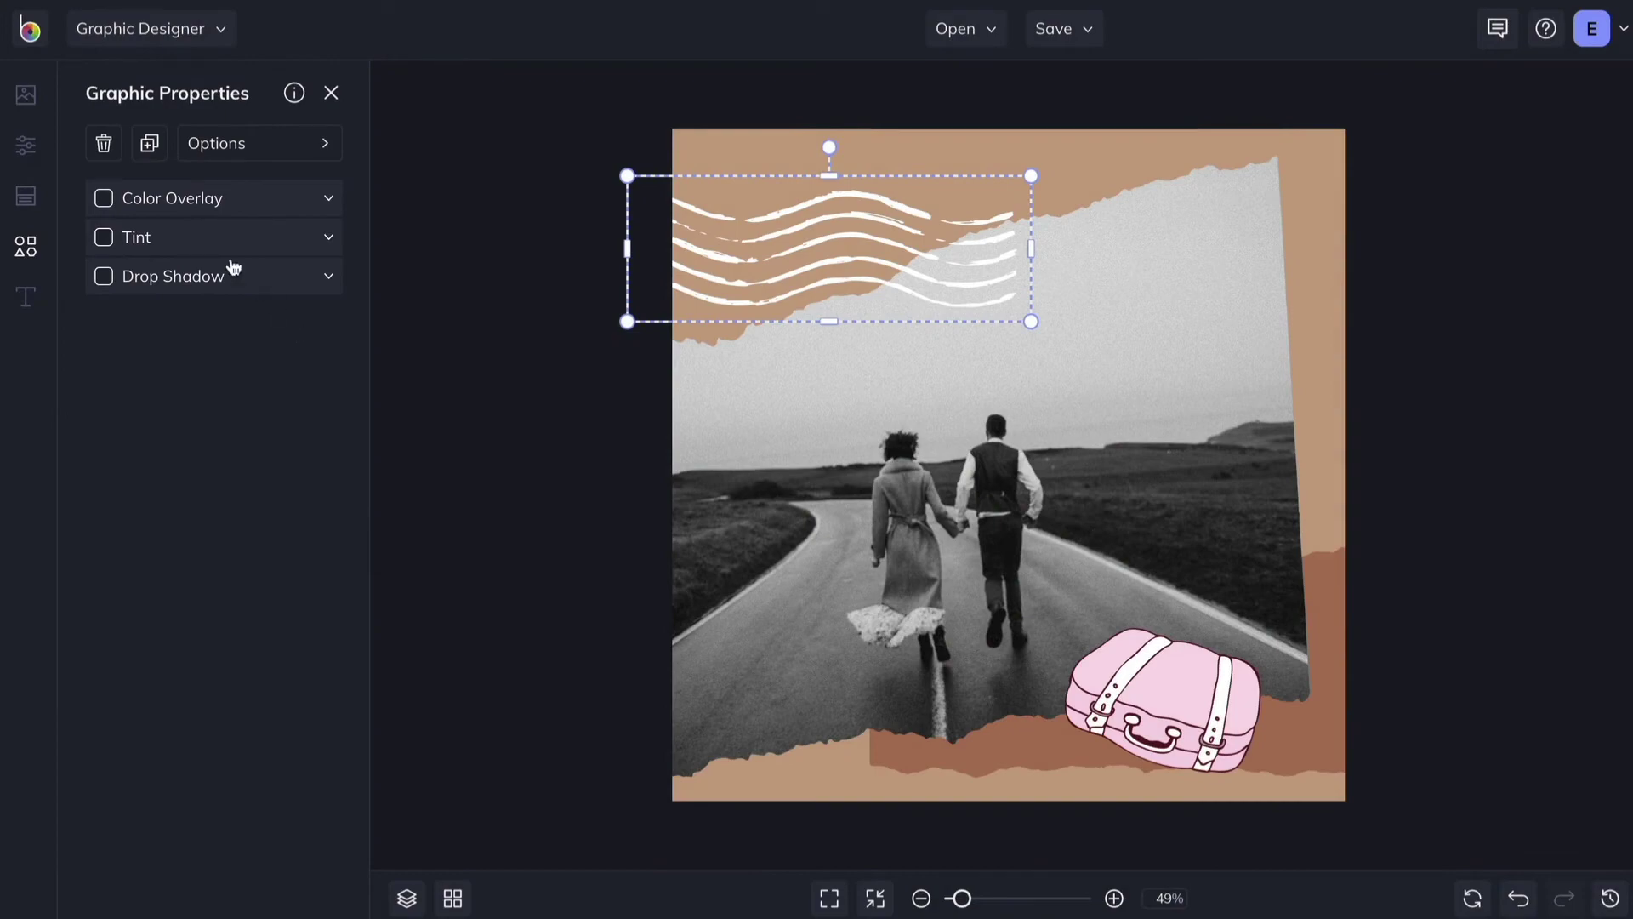
left_click(105, 197)
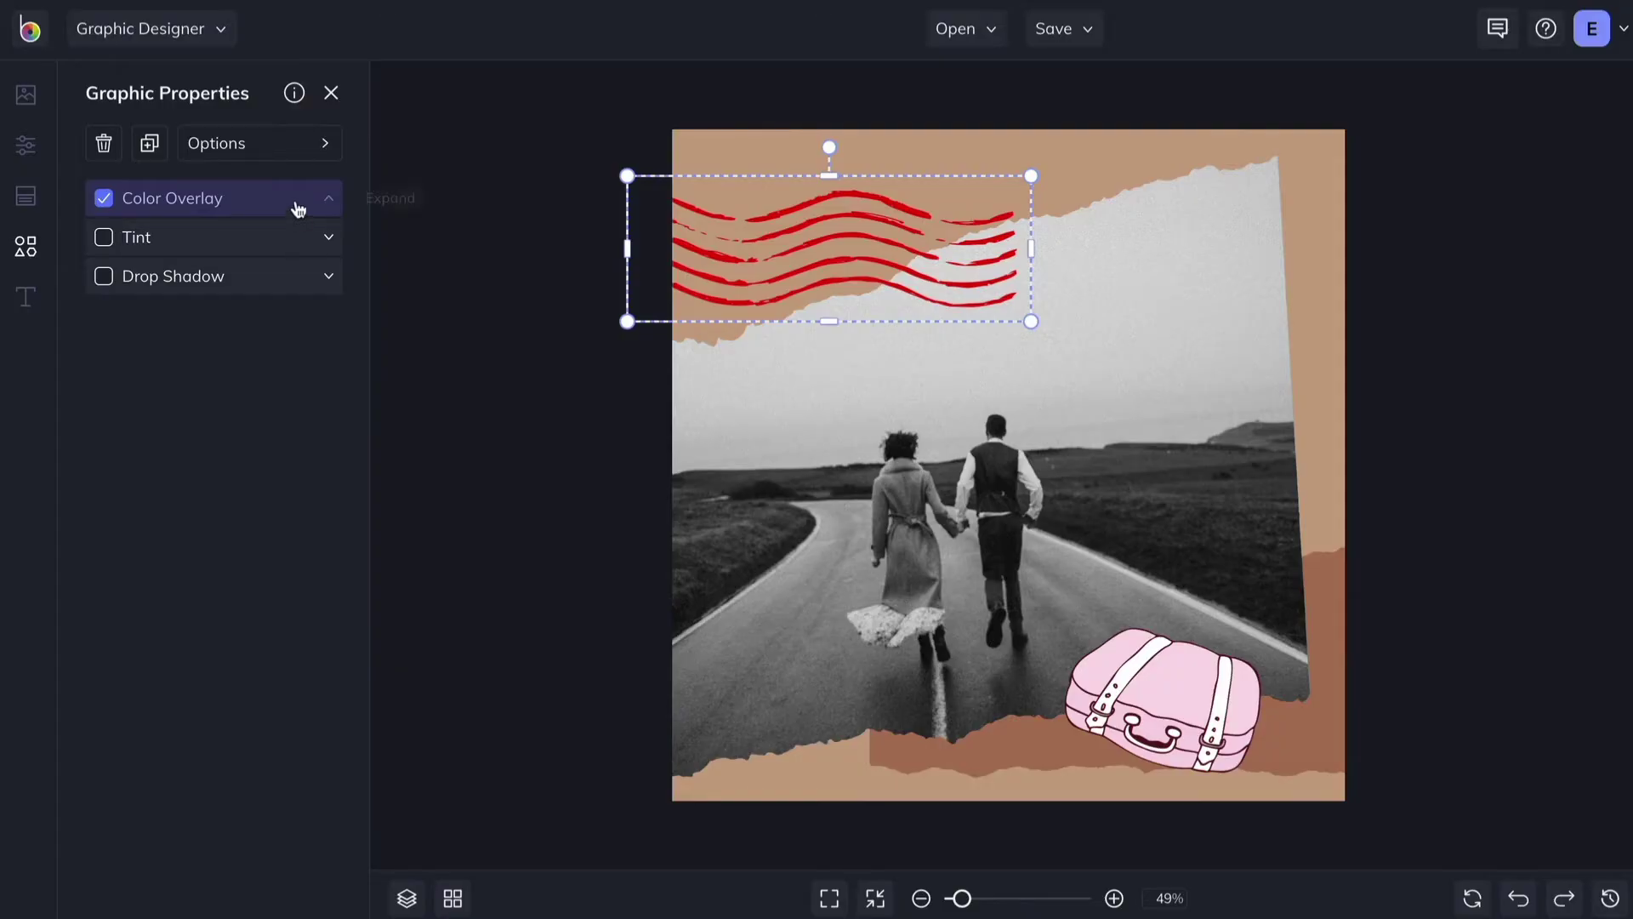
left_click(306, 247)
left_click(383, 356)
left_click(504, 609)
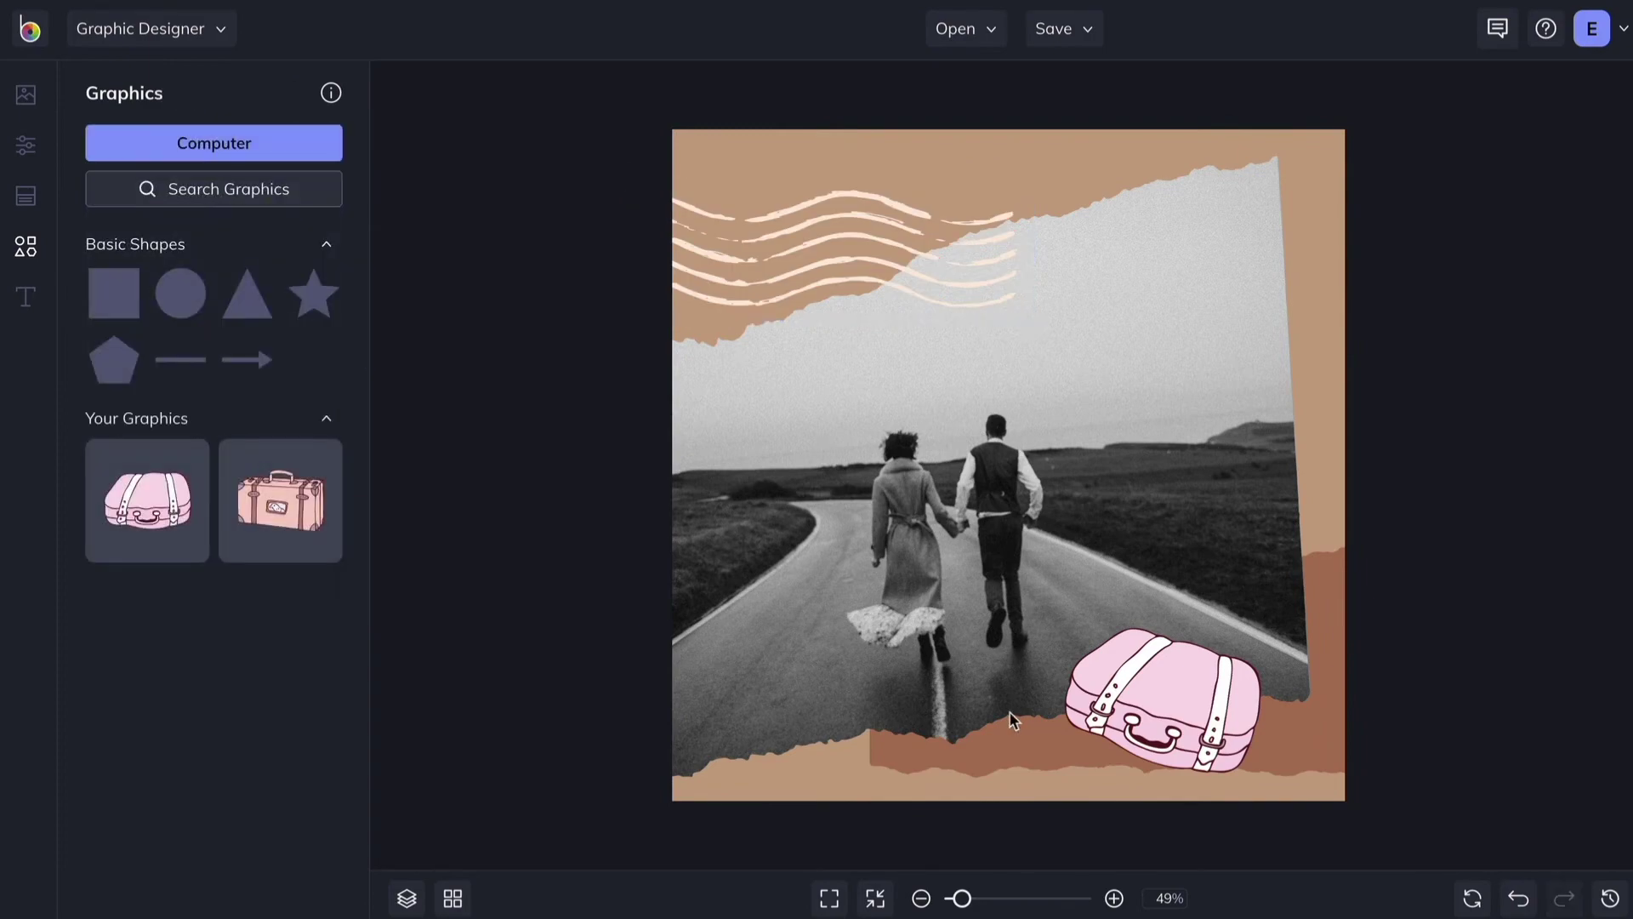
Recolour the suitcase's pink areas beige #DBC0AD.
left_click(1169, 703)
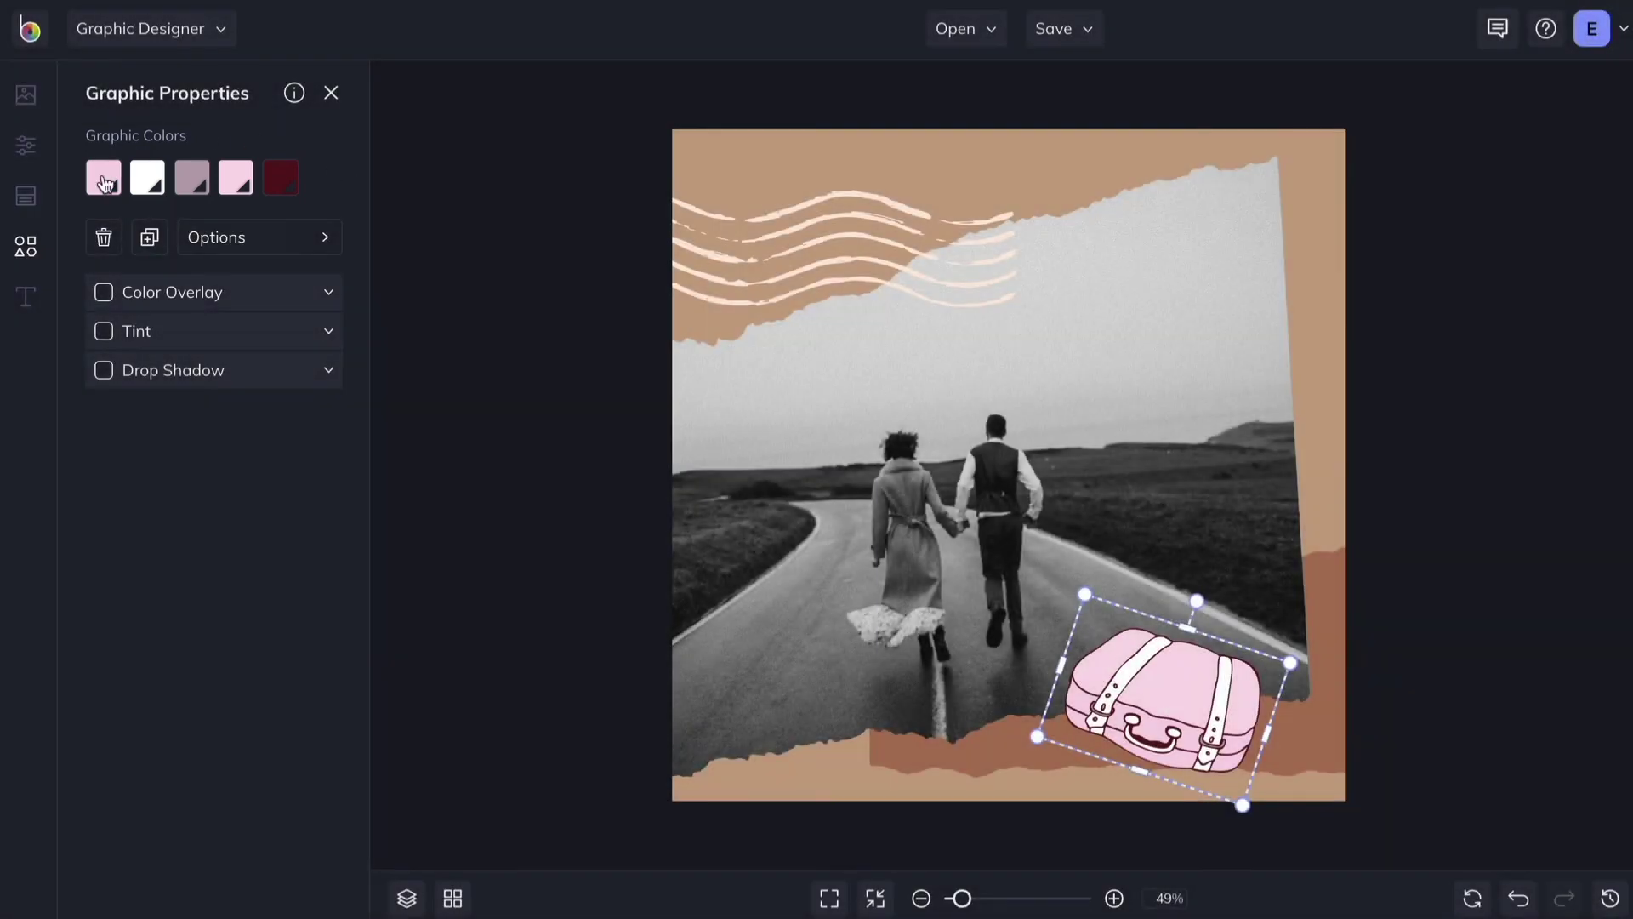
left_click(103, 177)
left_click(264, 243)
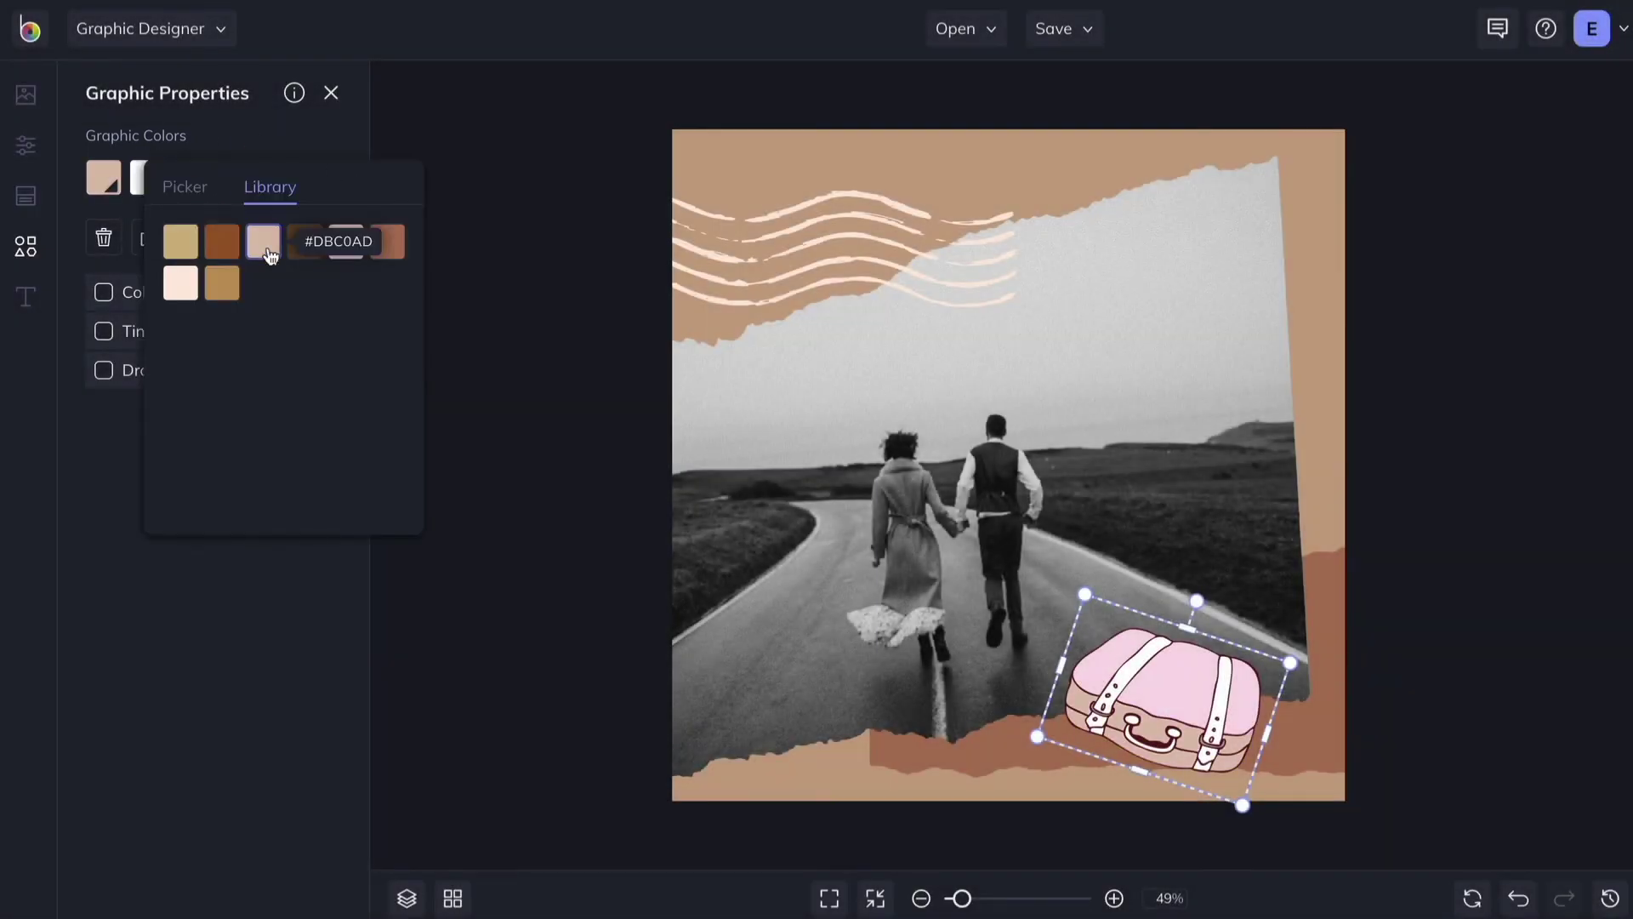
left_click(235, 177)
left_click(316, 186)
left_click(313, 500)
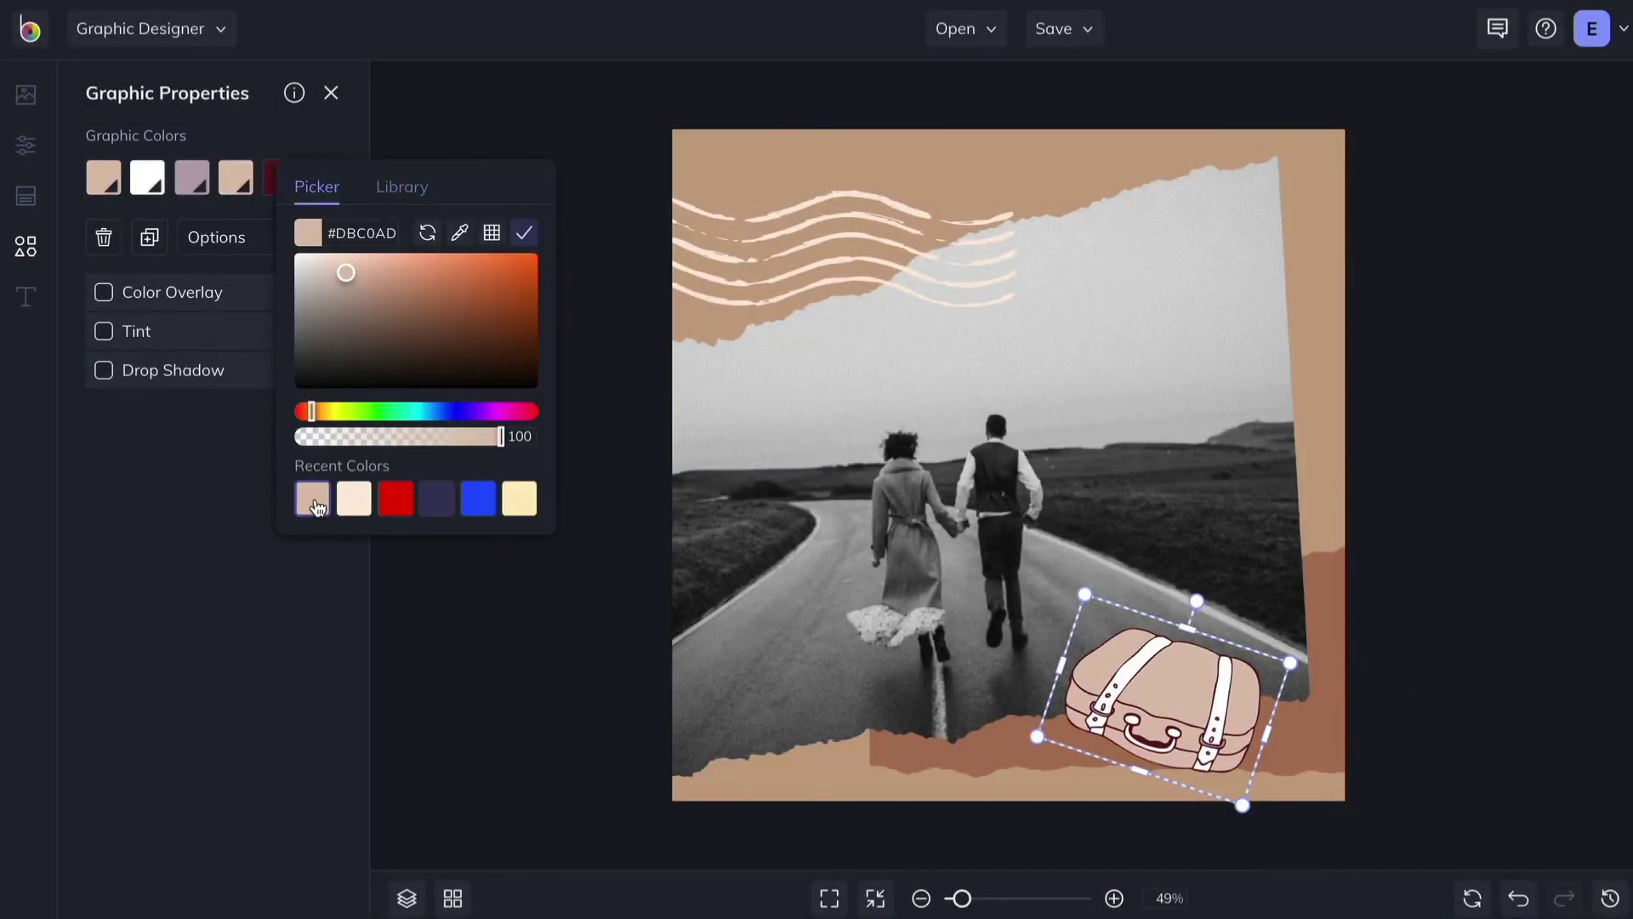
left_click(835, 263)
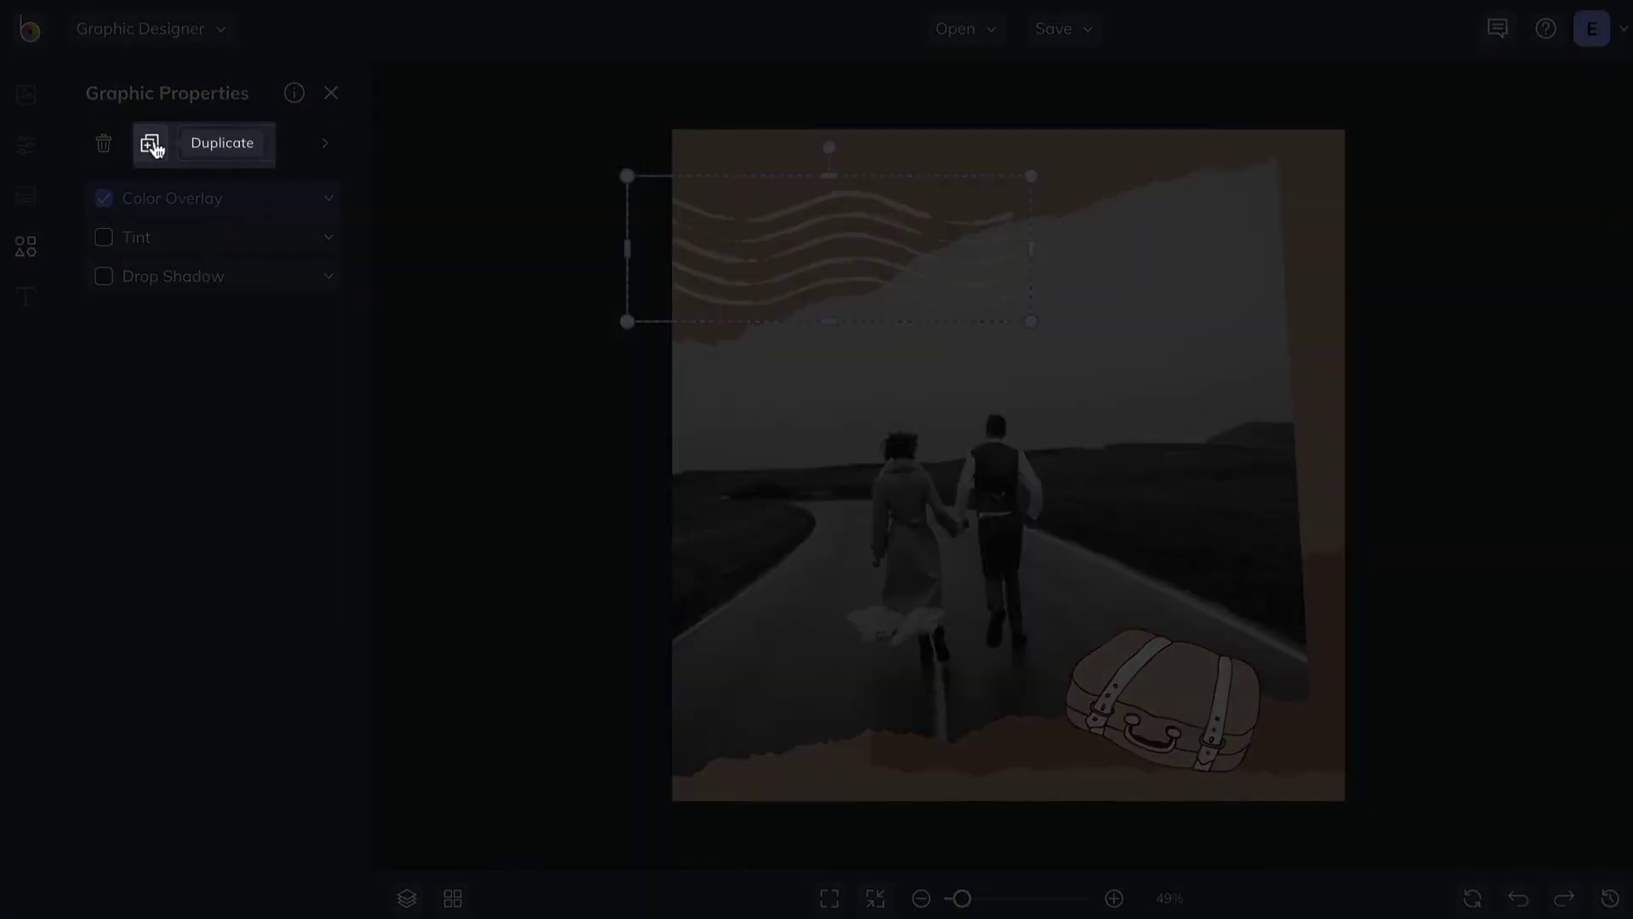
Duplicate the wavy lines and place the copy on the photo's right edge.
left_click(150, 145)
mouse_move(730, 267)
left_mouse_down()
mouse_move(1097, 464)
mouse_move(1148, 468)
mouse_move(1099, 504)
mouse_move(1242, 458)
mouse_move(1208, 489)
left_mouse_up()
key("Escape")
Send the suitcase backwards, then bring it forwards again so it stays in front.
left_click(1163, 699)
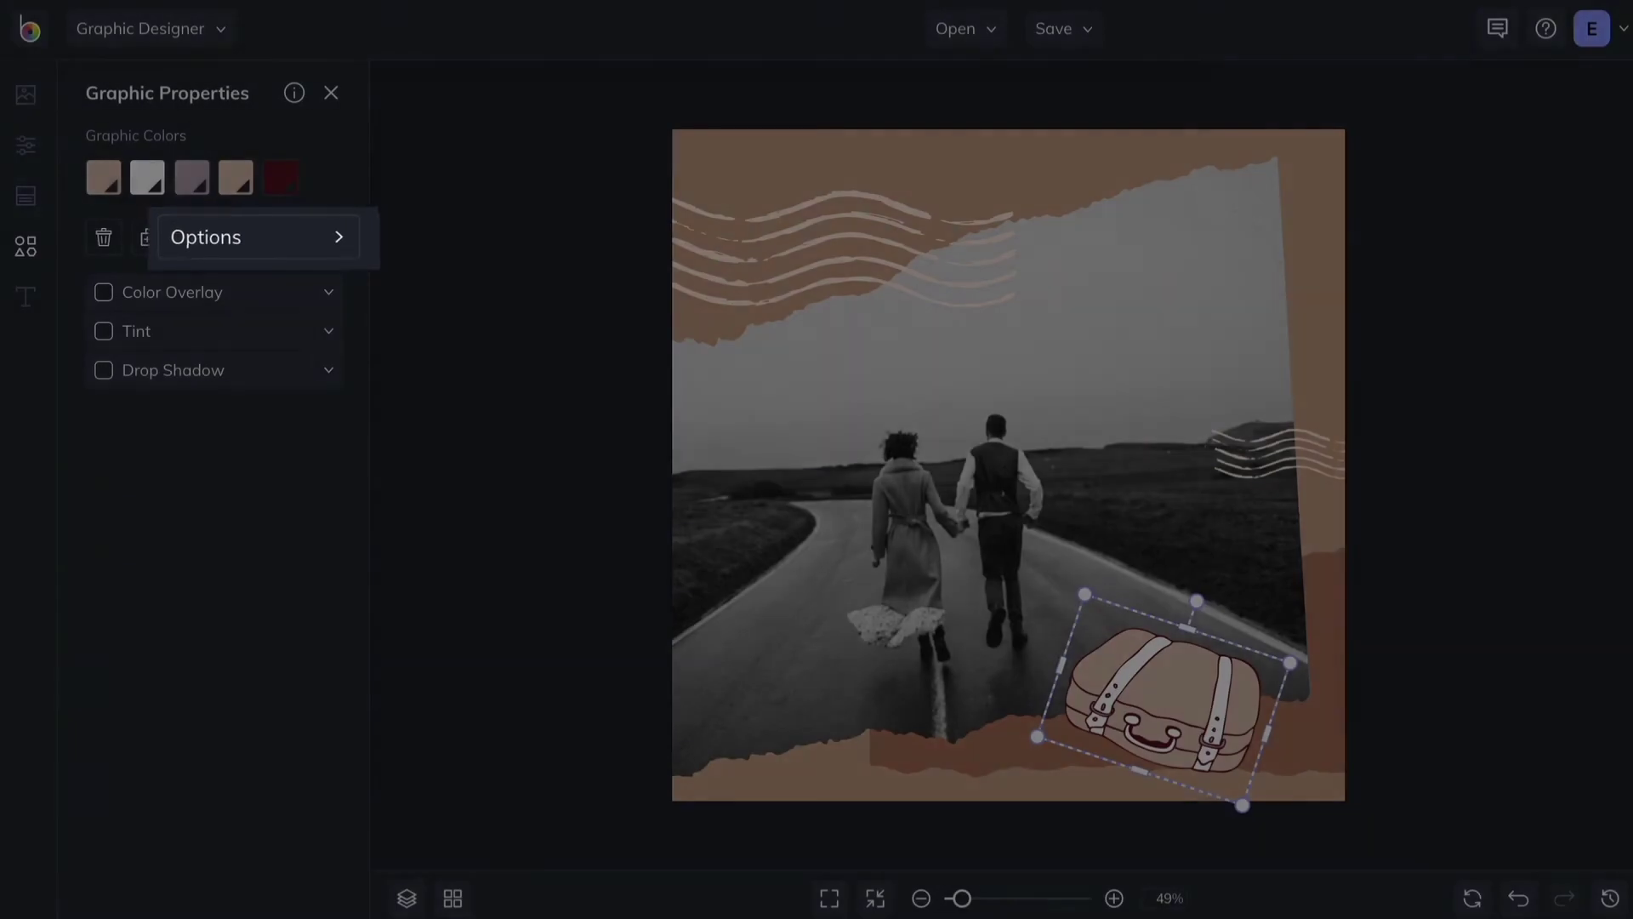
left_click(329, 240)
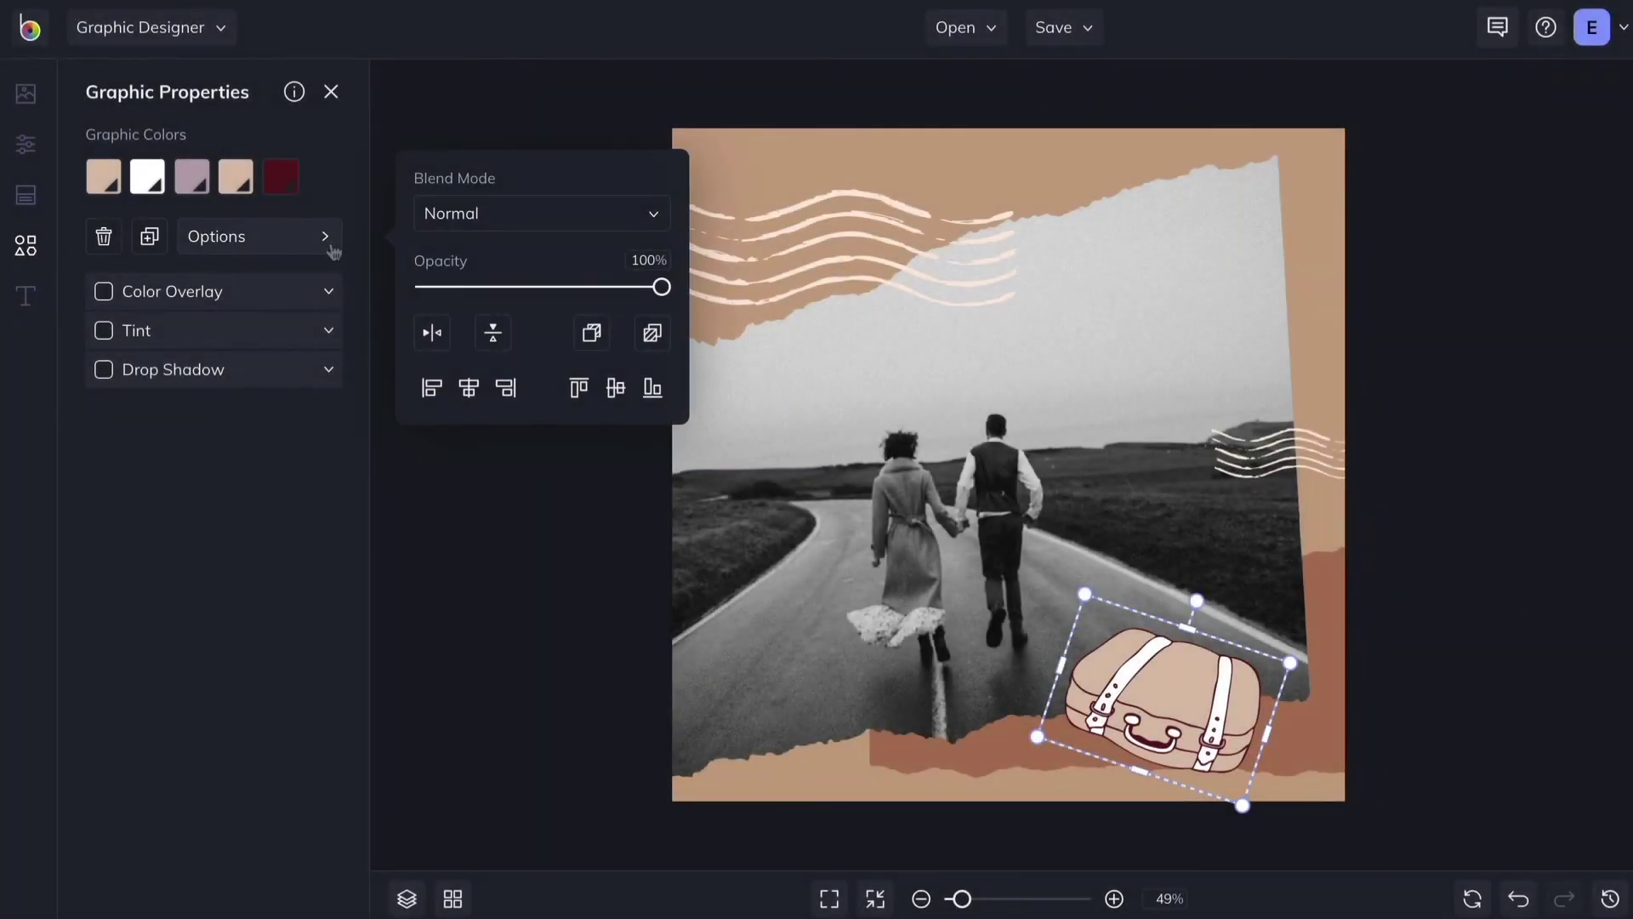
left_click(591, 338)
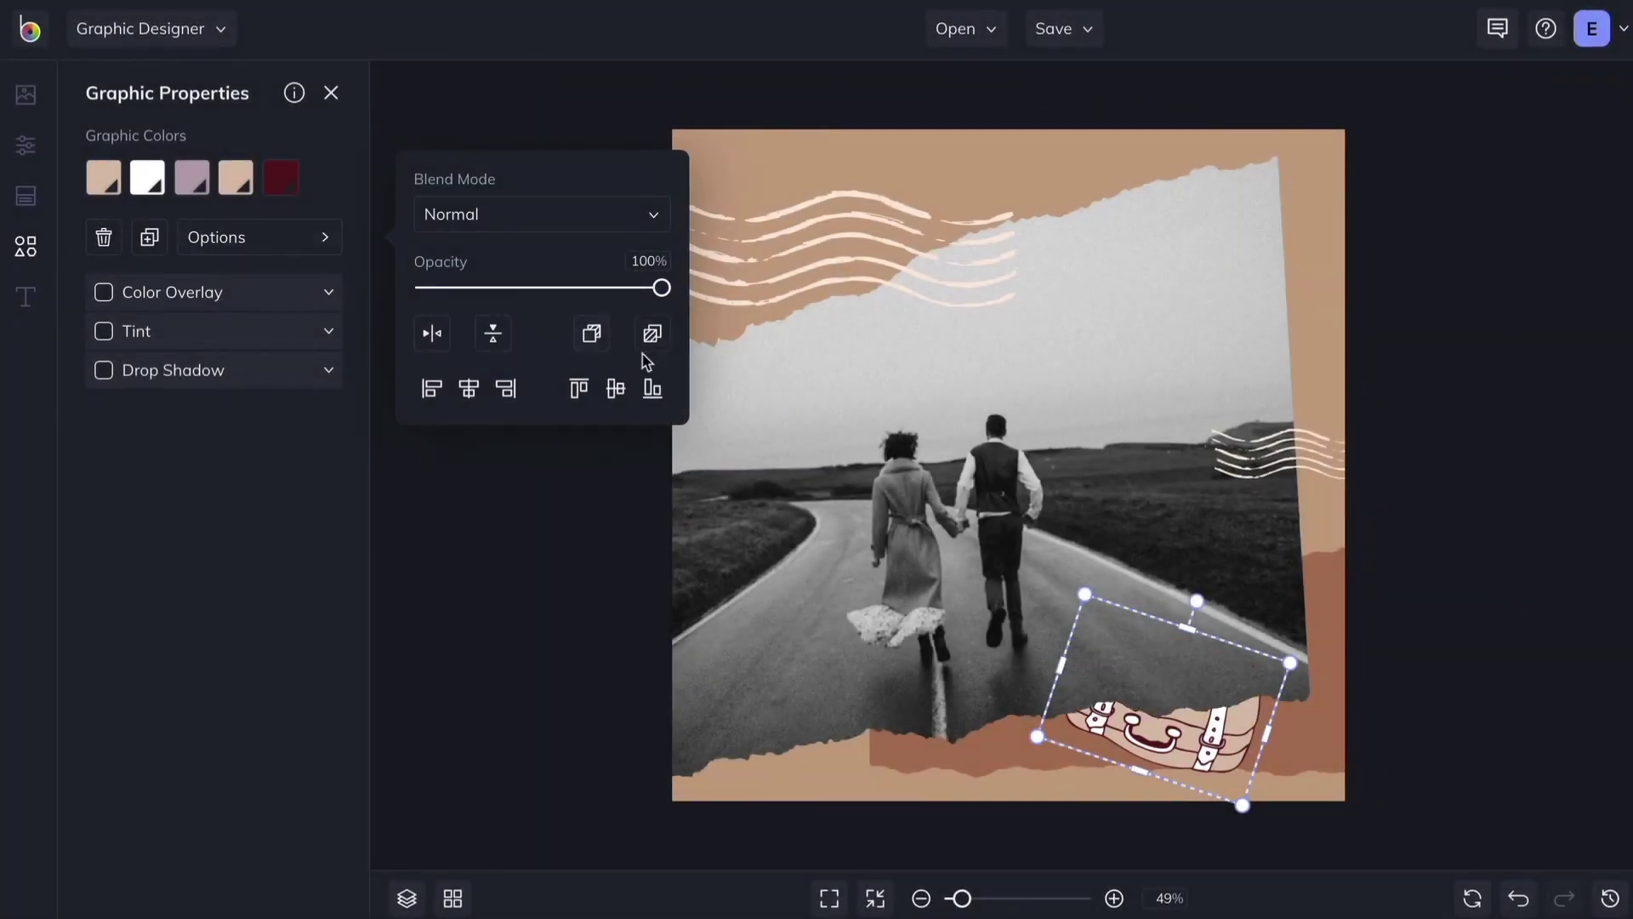
left_click(651, 349)
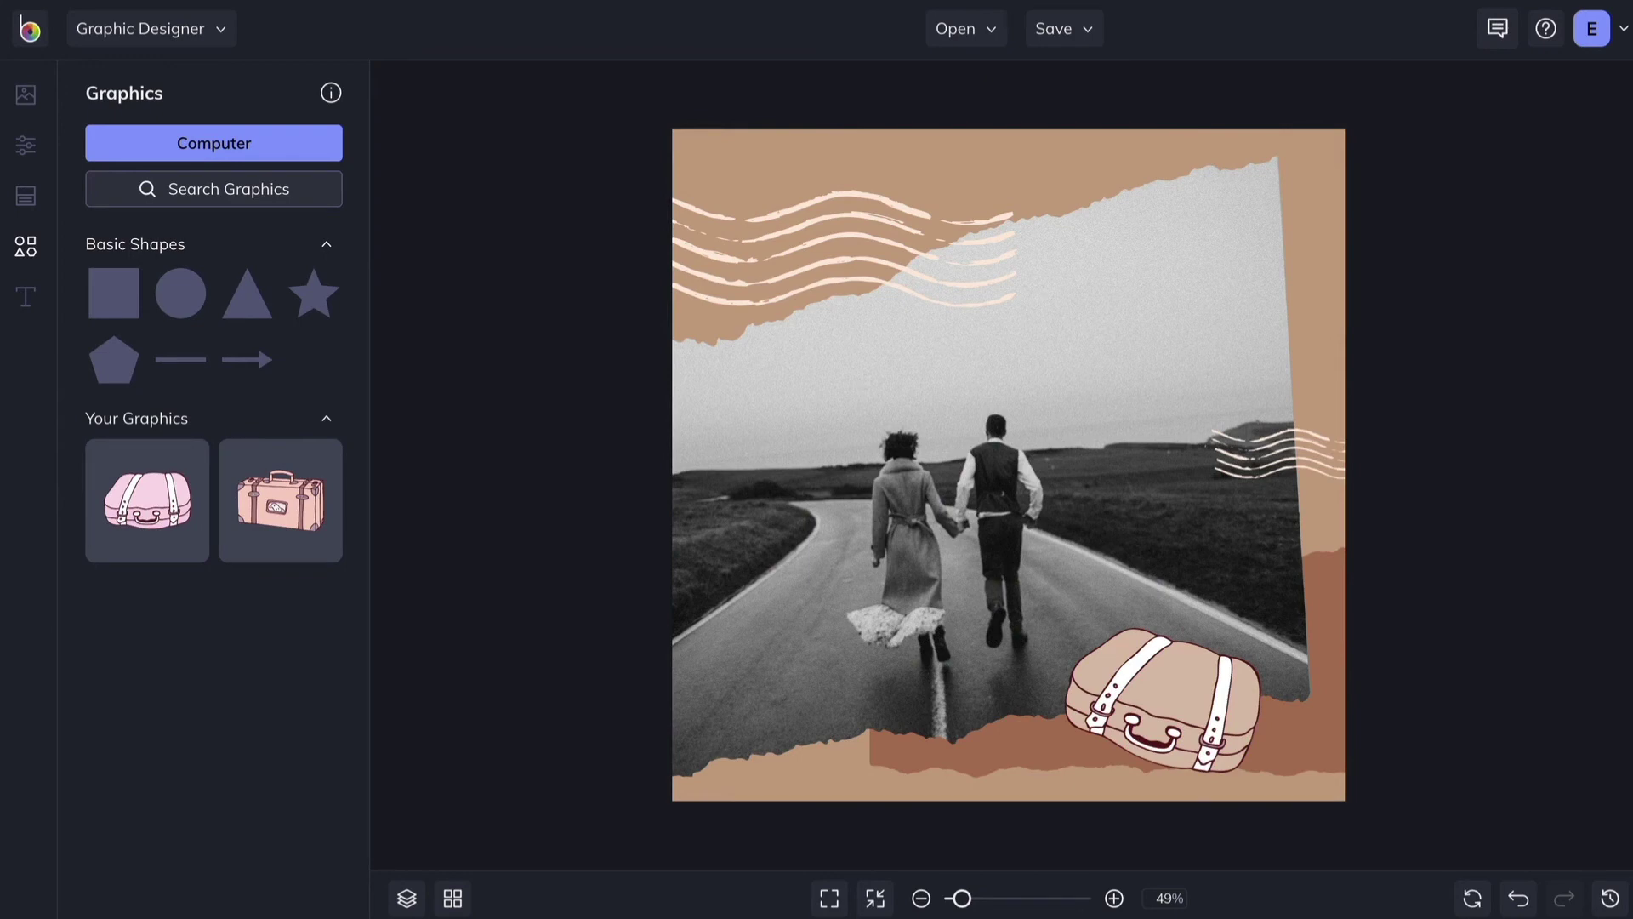
Add a small cream 8-point star near the top-right with an 11px drop shadow.
left_click(318, 300)
mouse_move(110, 270)
left_mouse_down()
mouse_move(100, 279)
mouse_move(136, 272)
left_mouse_up()
left_click(94, 365)
left_click(94, 365)
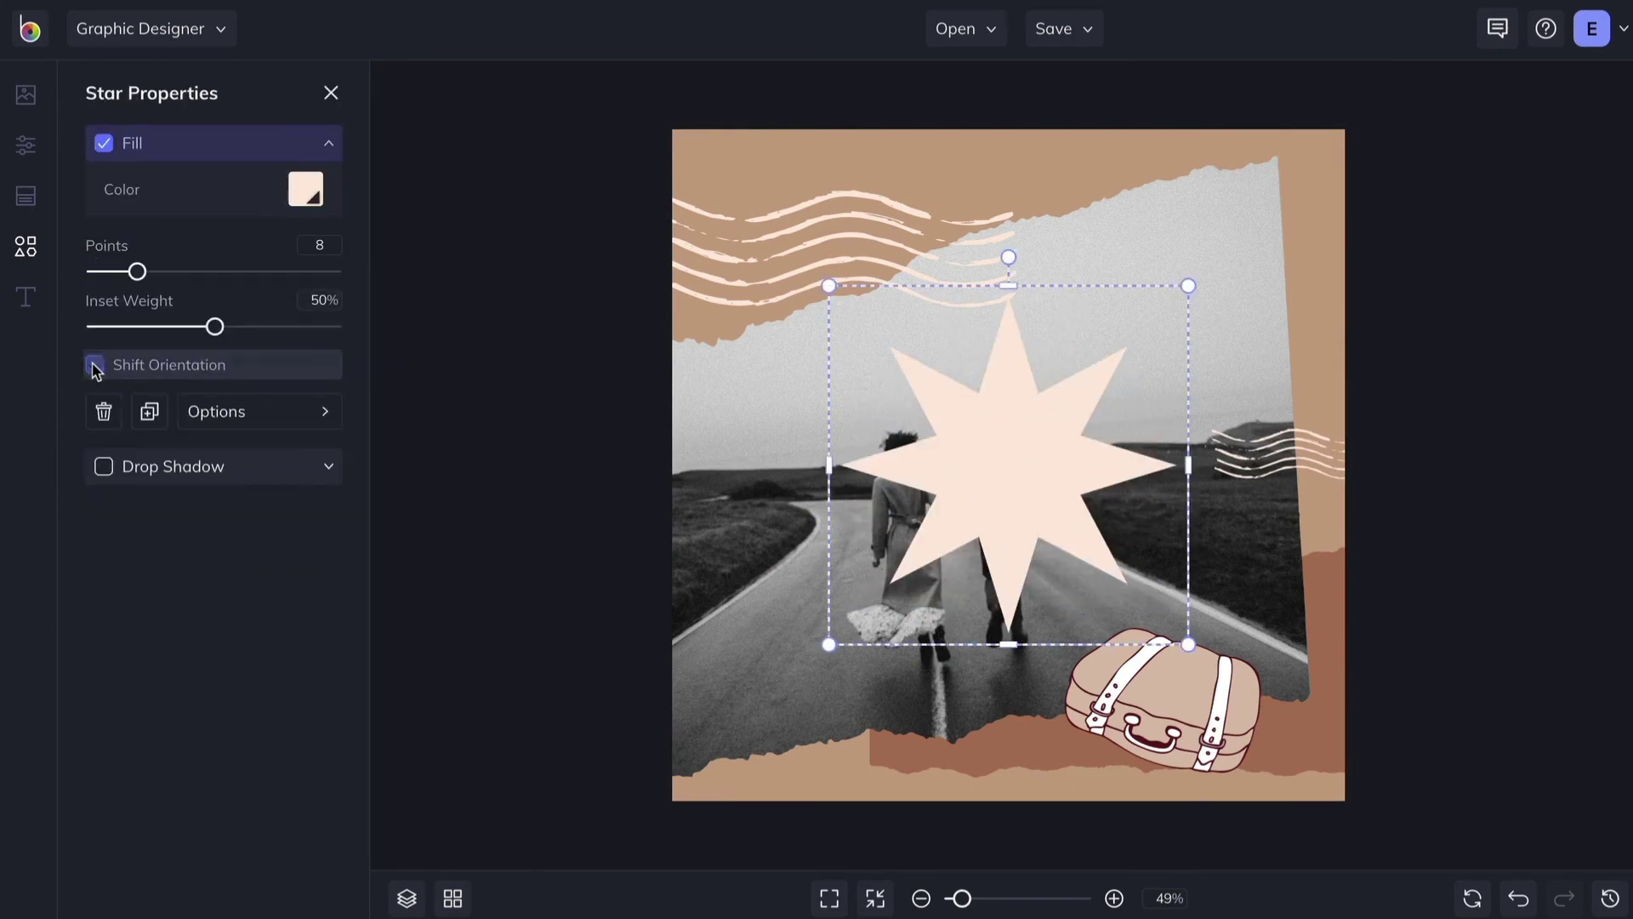
left_click_drag(830, 286, 1162, 249)
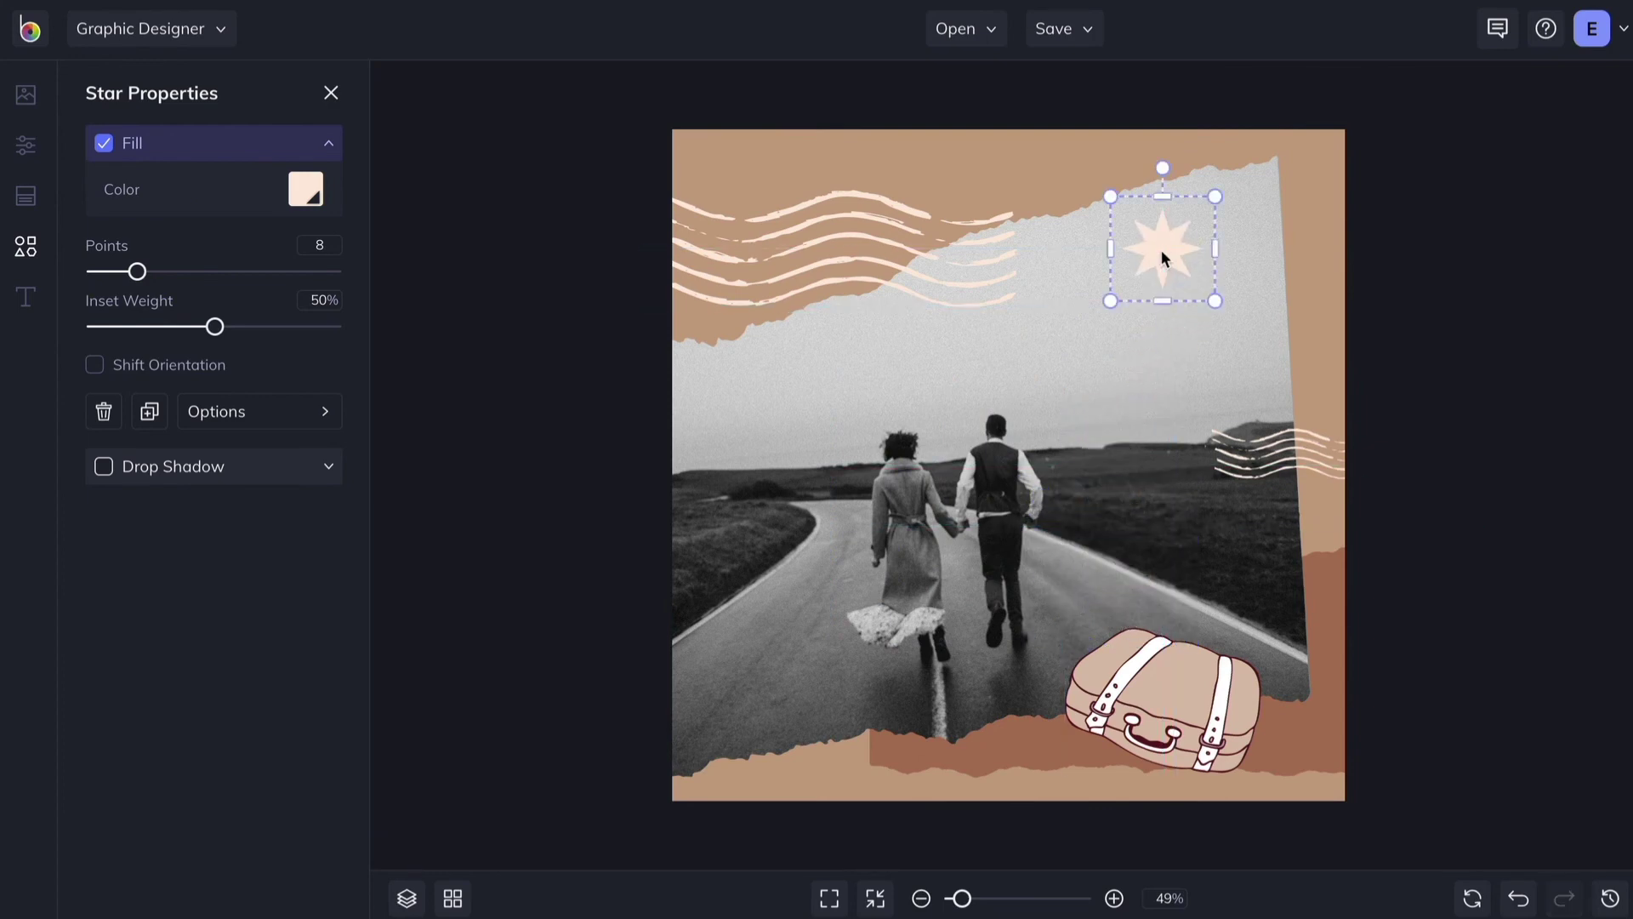
left_click(103, 466)
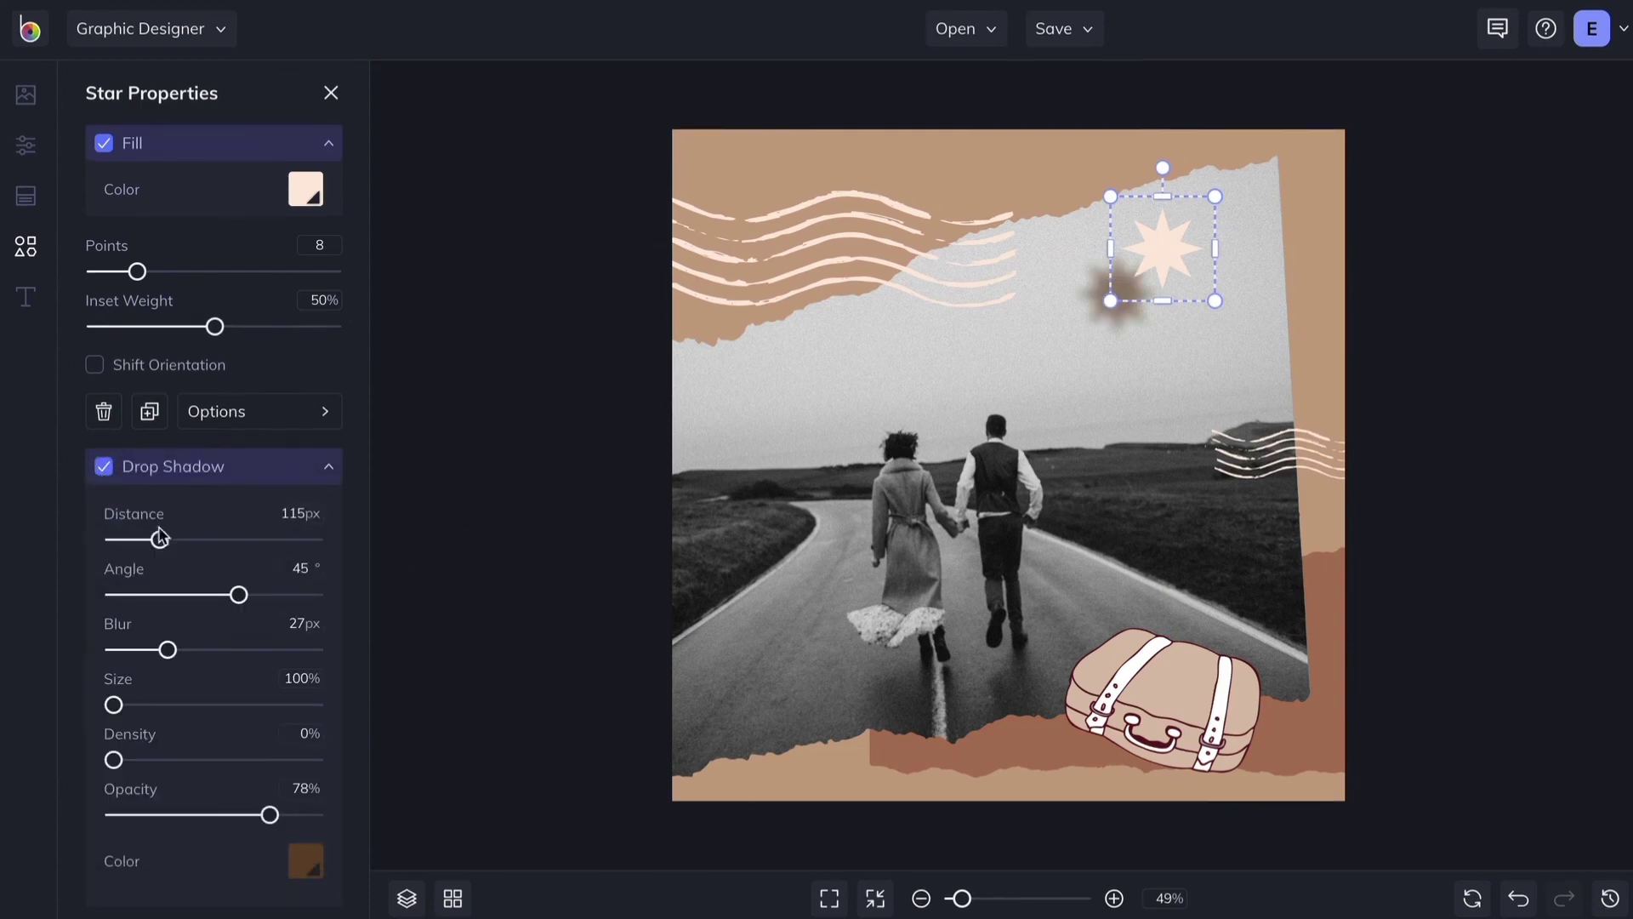
left_click_drag(160, 538, 117, 536)
key("Escape")
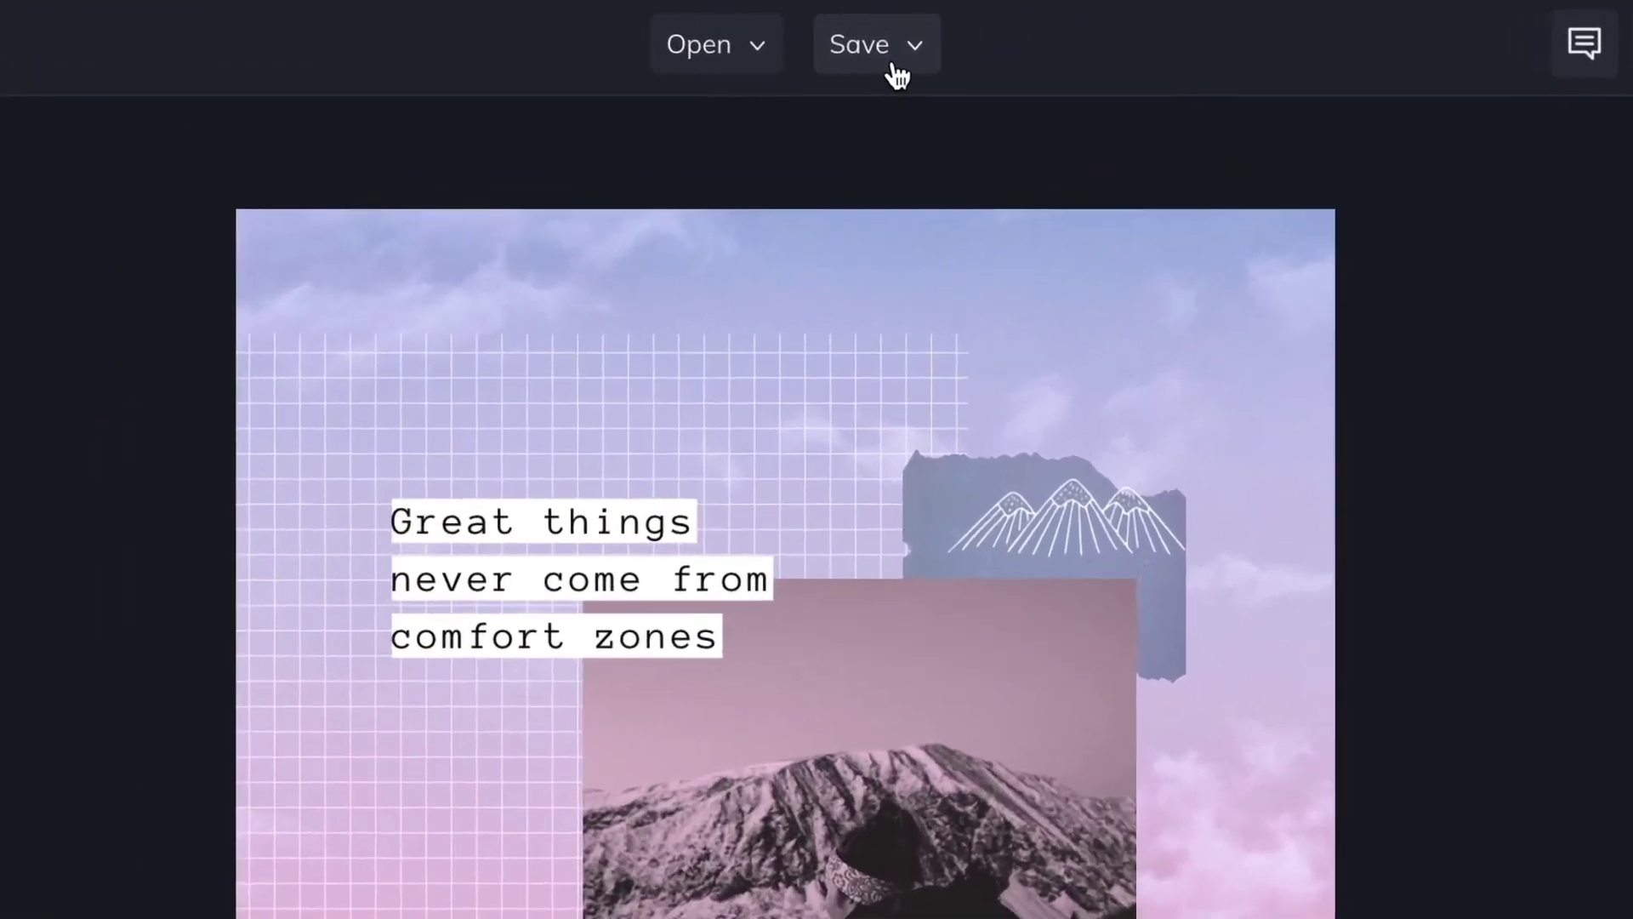
Start saving the collage to the computer as 'Hiking-Trip'.
left_click(1073, 32)
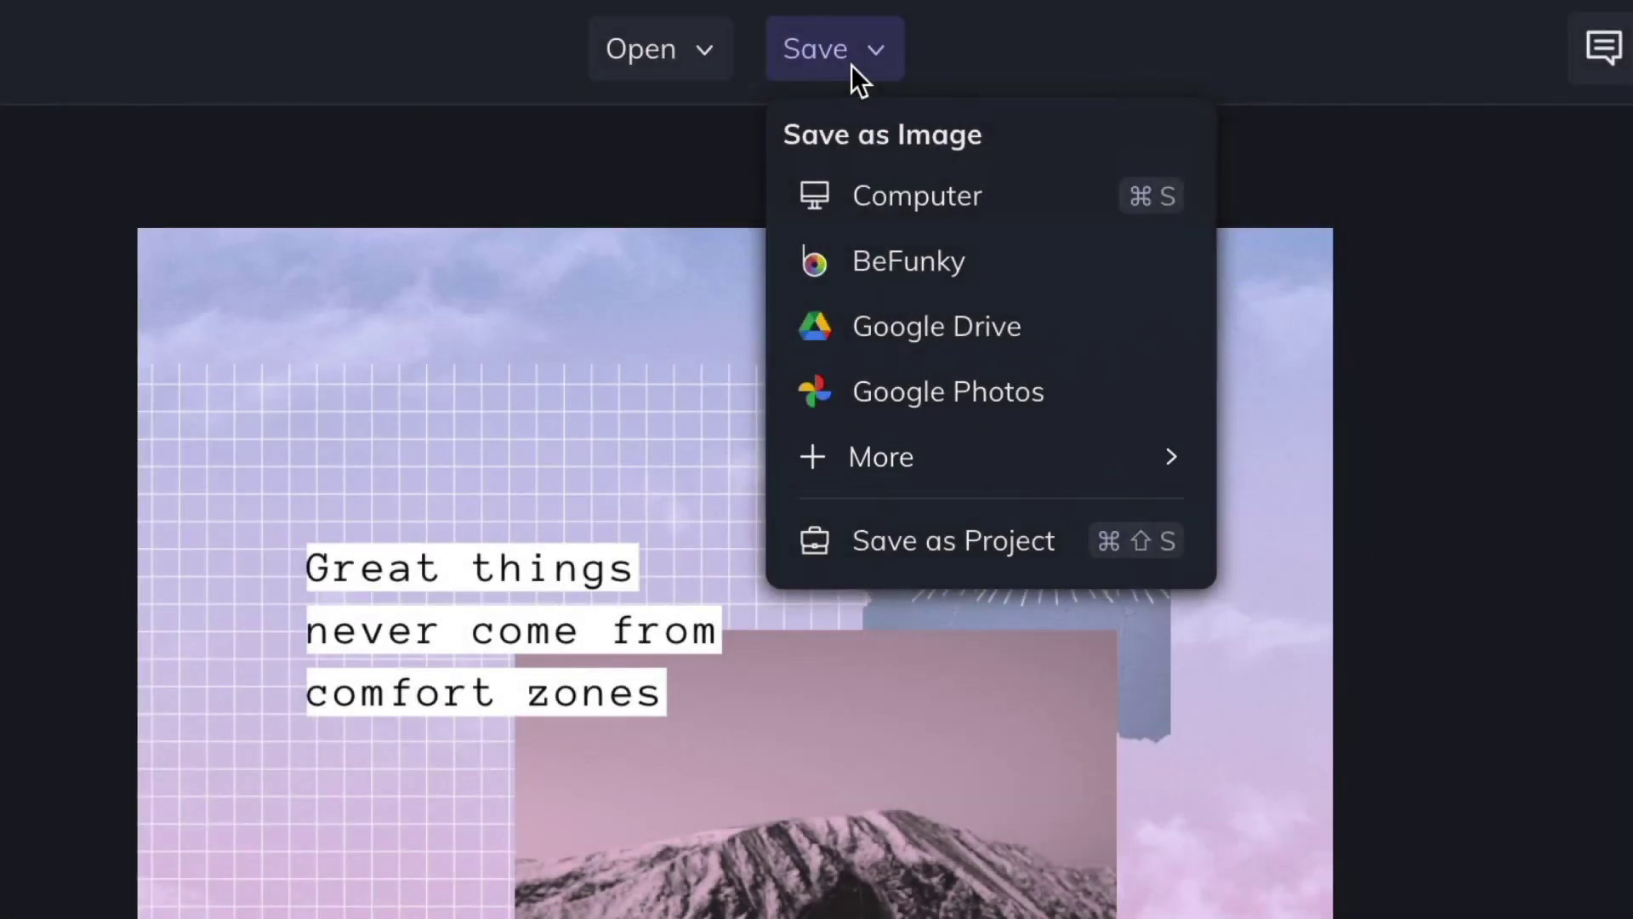
left_click(917, 196)
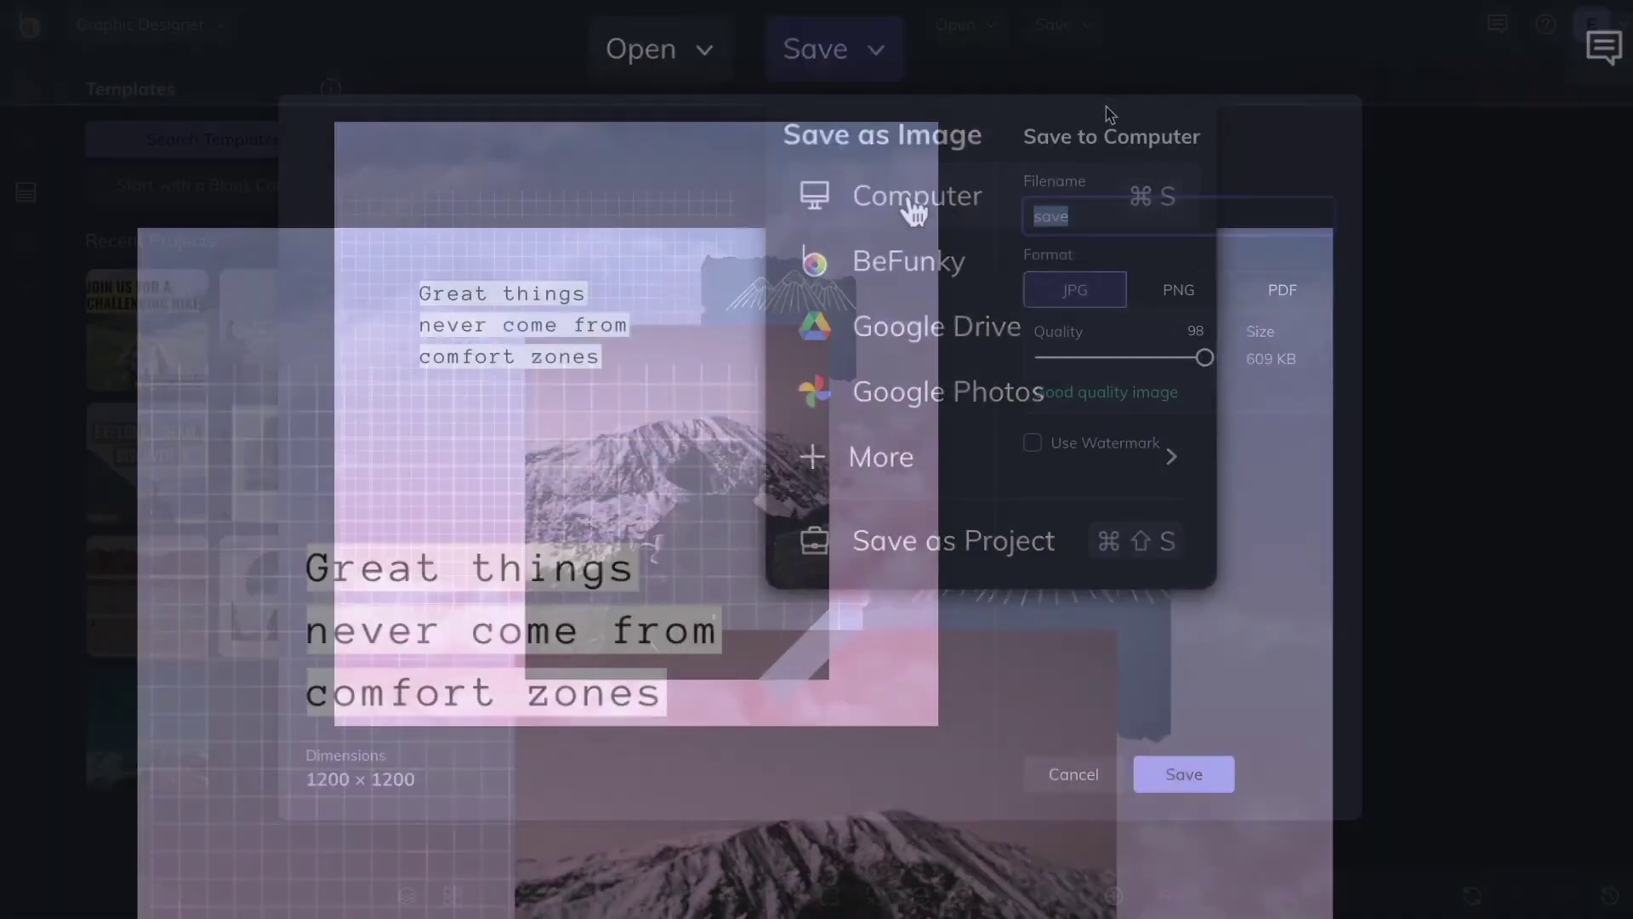
type("Hiking-Trip")
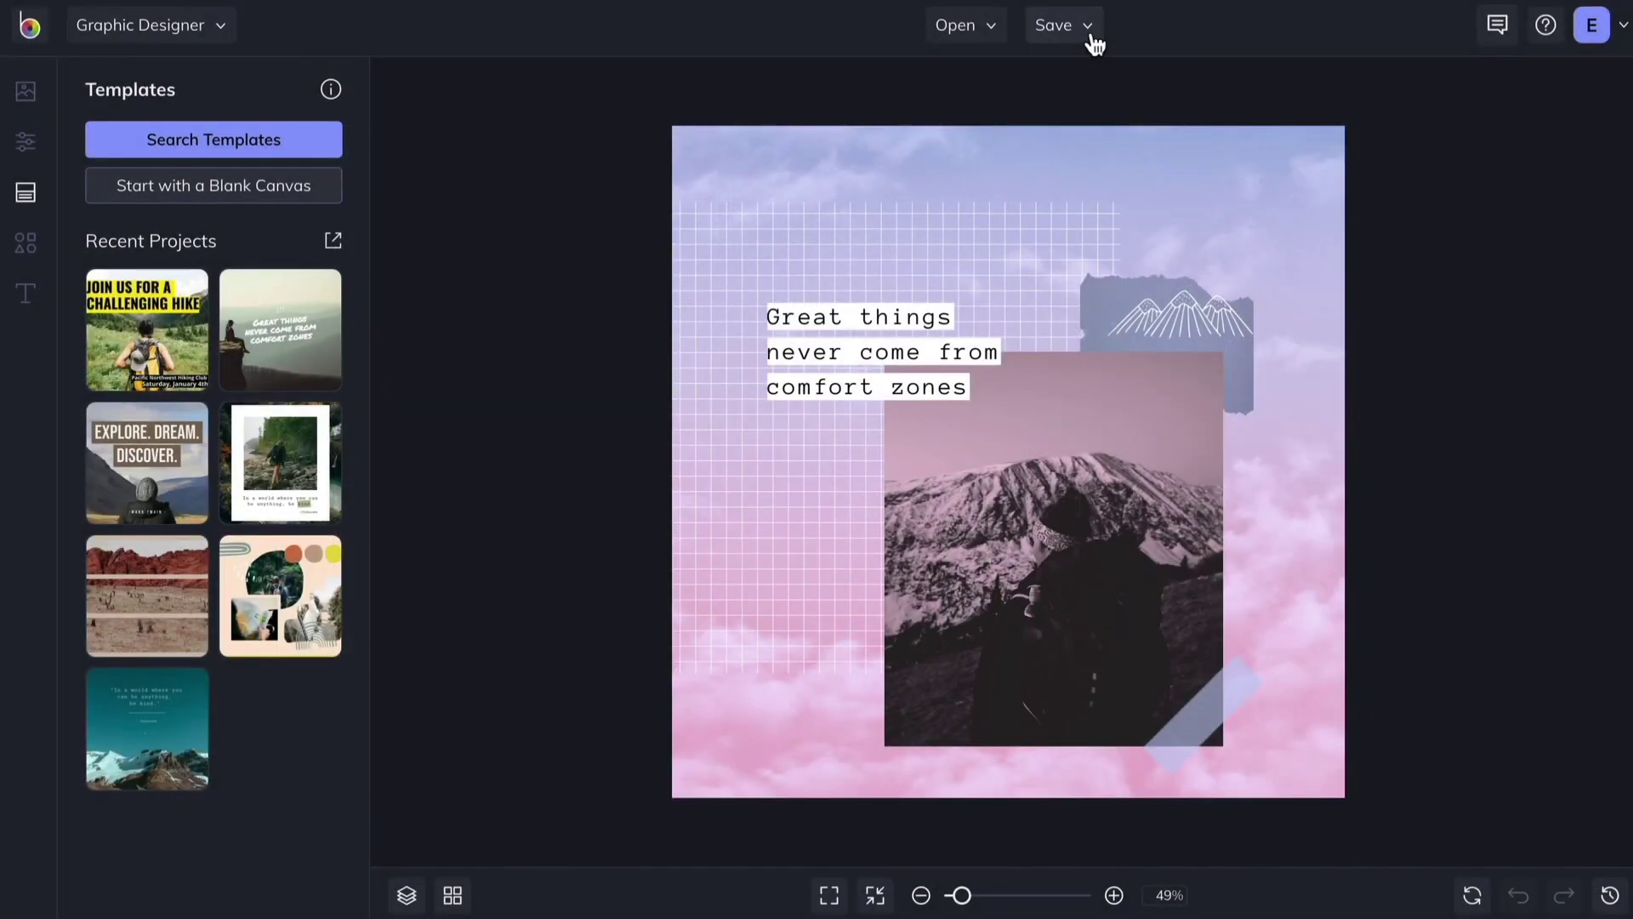
Share the collage to Facebook with the caption 'Best Day Ever'.
left_click(1089, 30)
mouse_move(1098, 257)
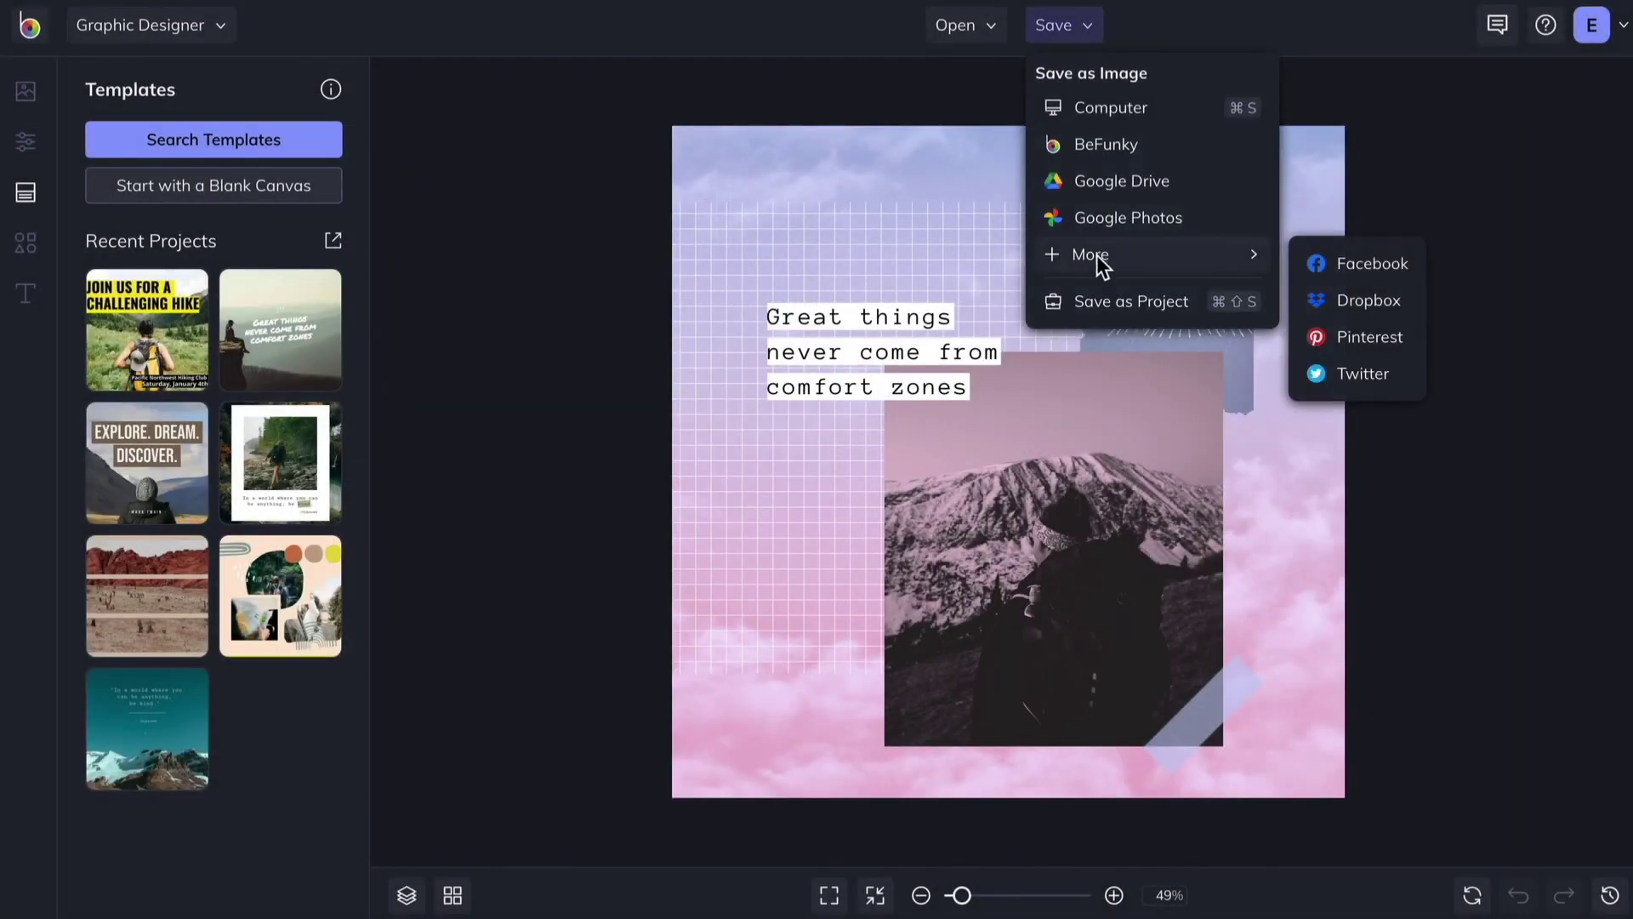
left_click(1320, 271)
type("Best Day Ever")
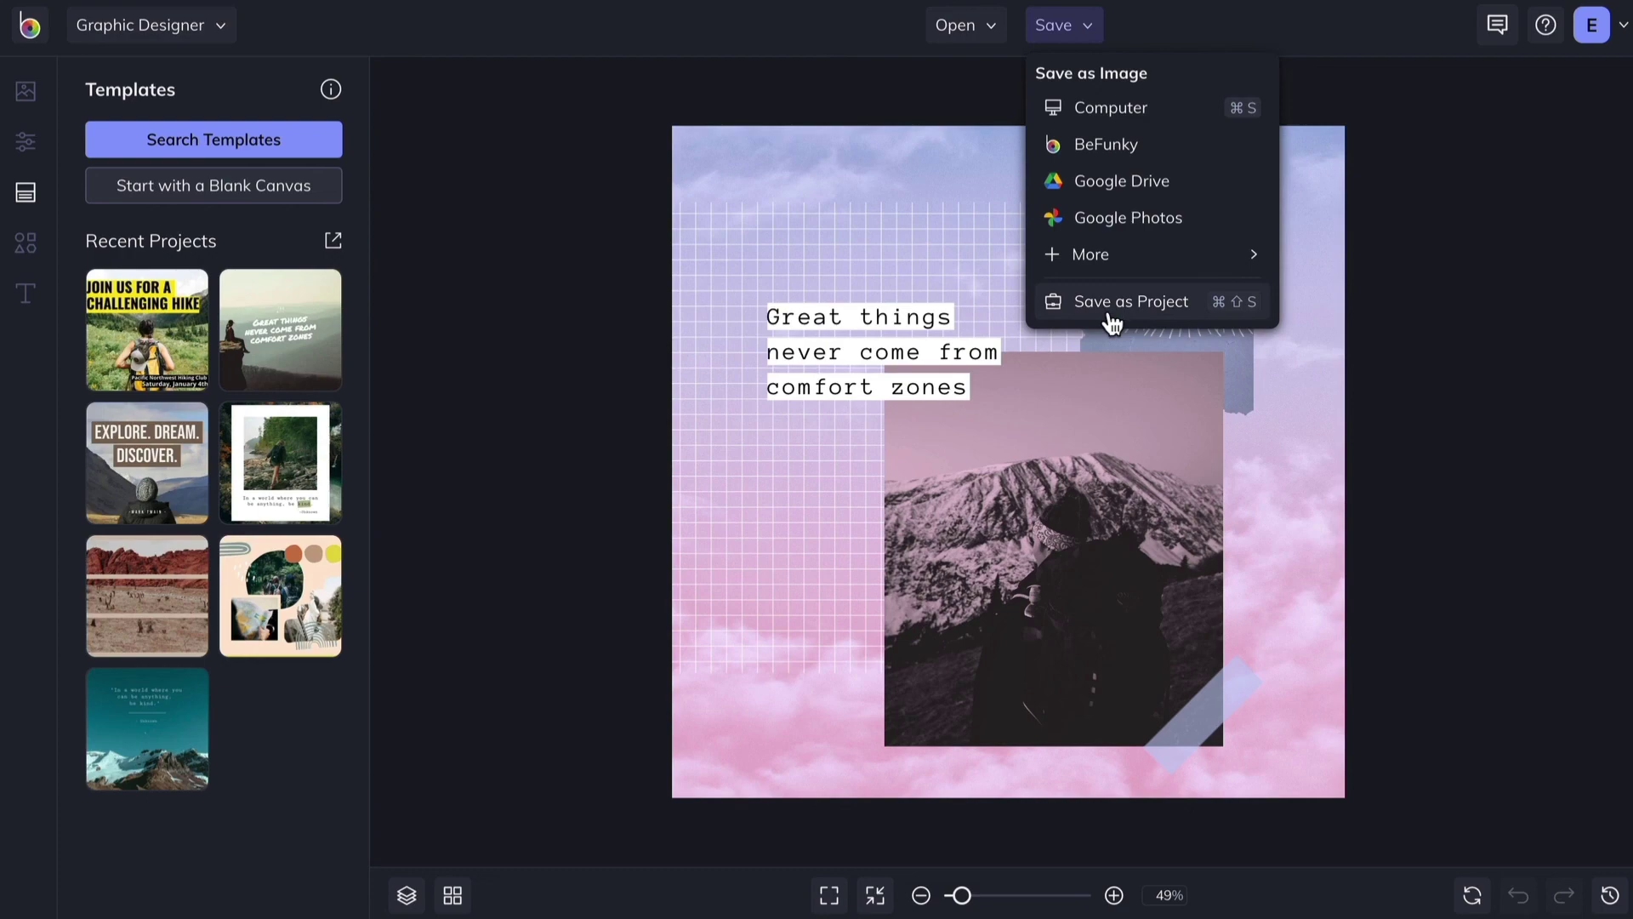
Save the project as Mountain-Project to BeFunky in the Outdoor Projects folder.
left_click(1112, 308)
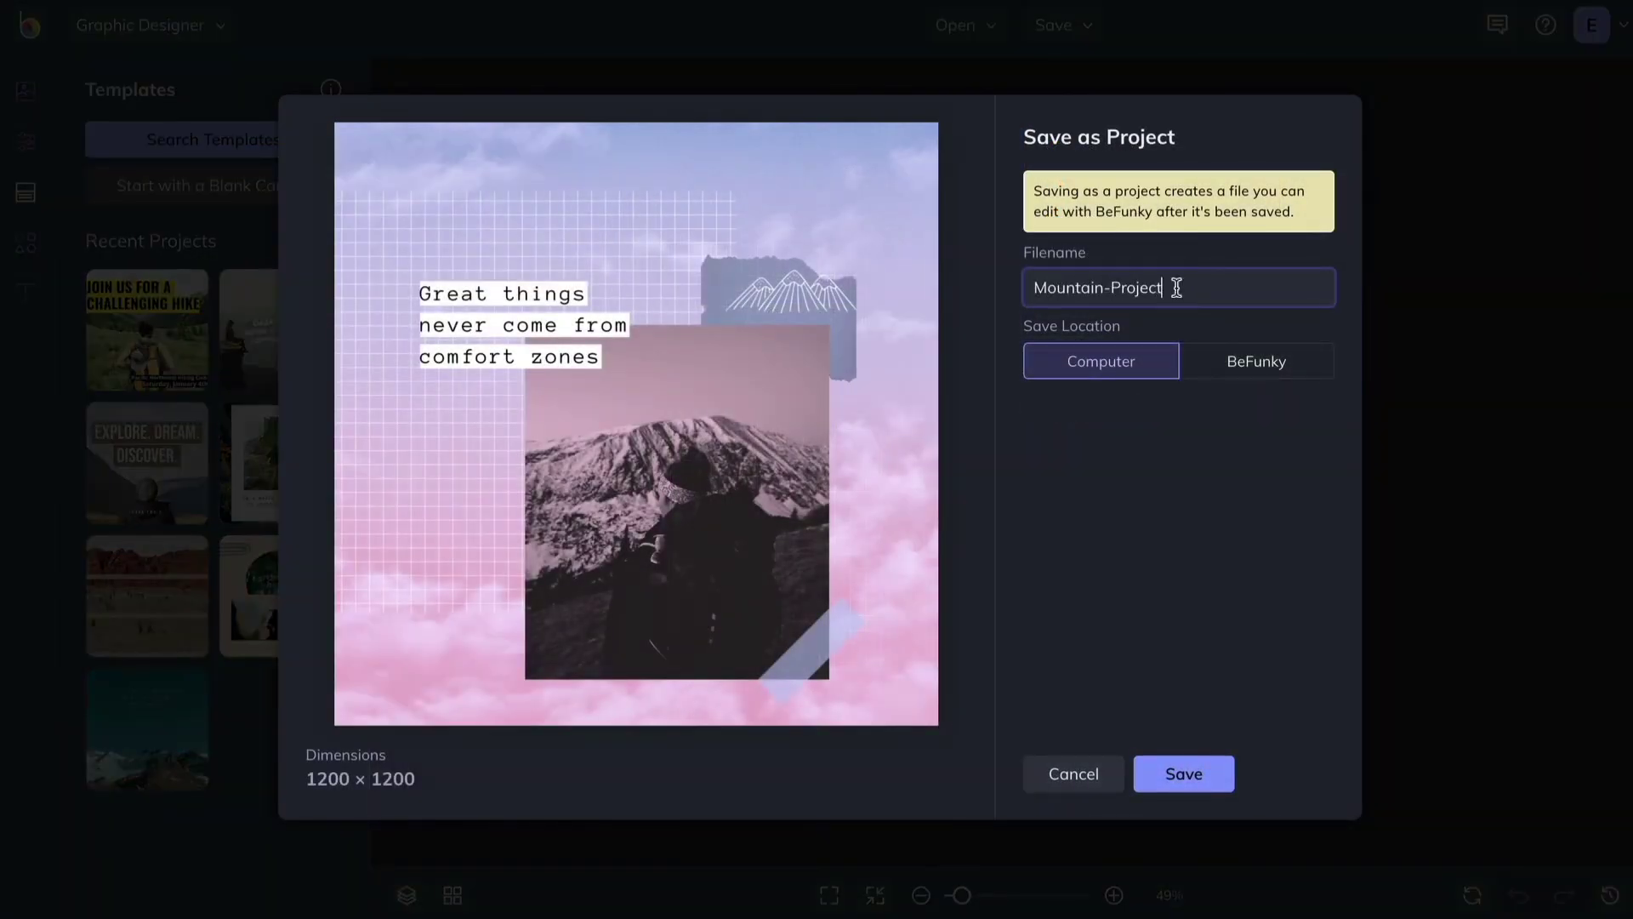
left_click(1219, 375)
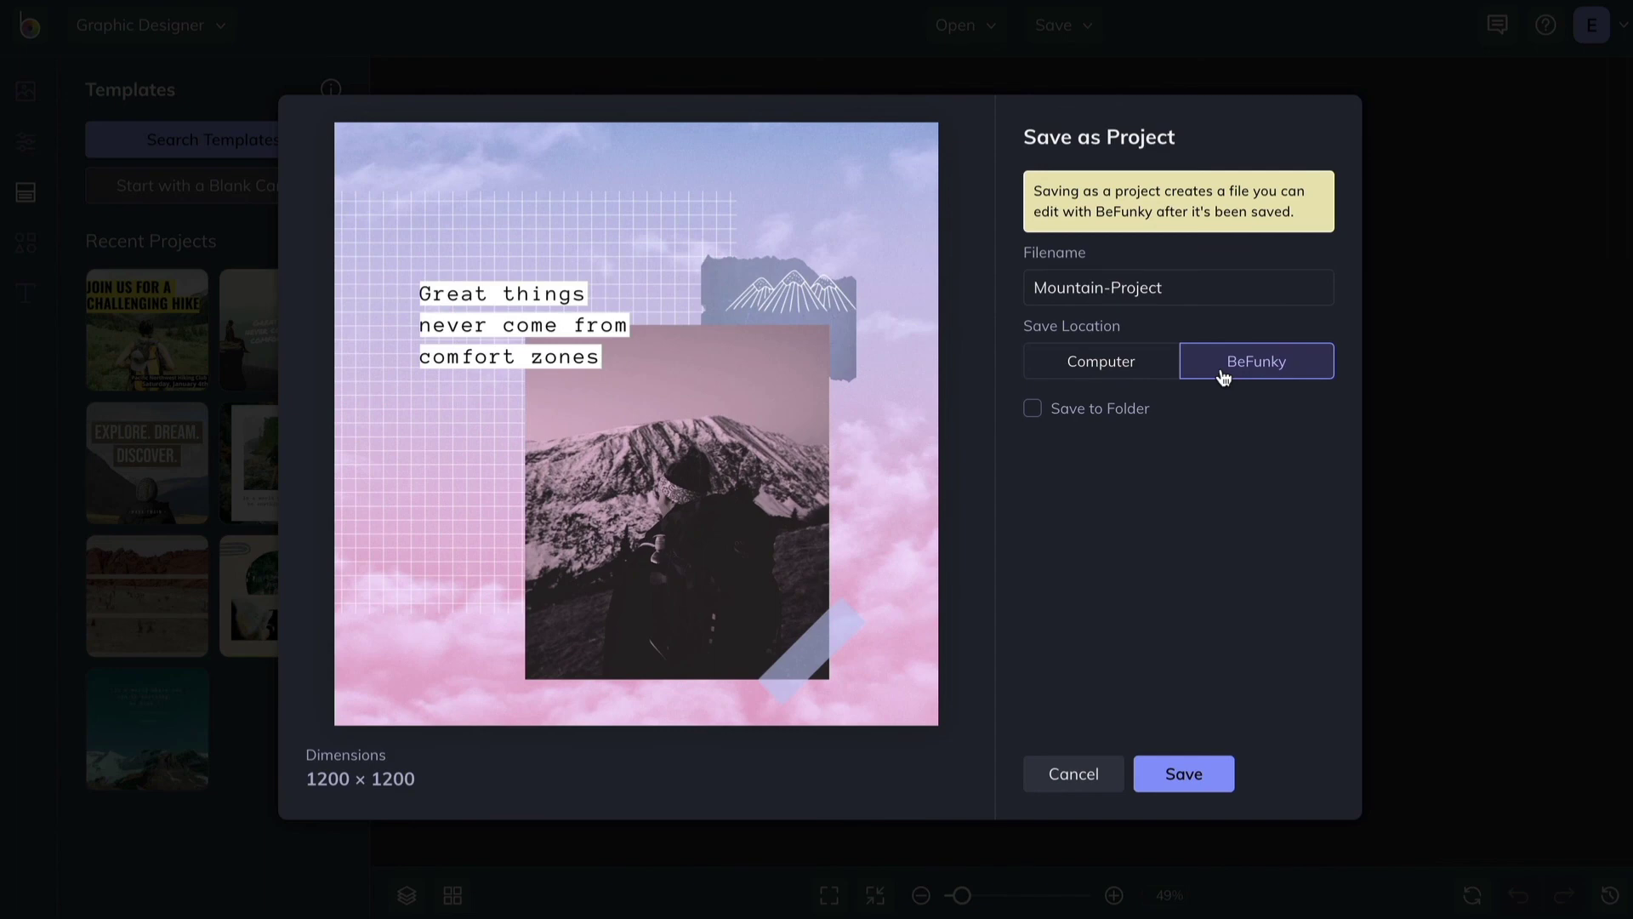
left_click(1033, 409)
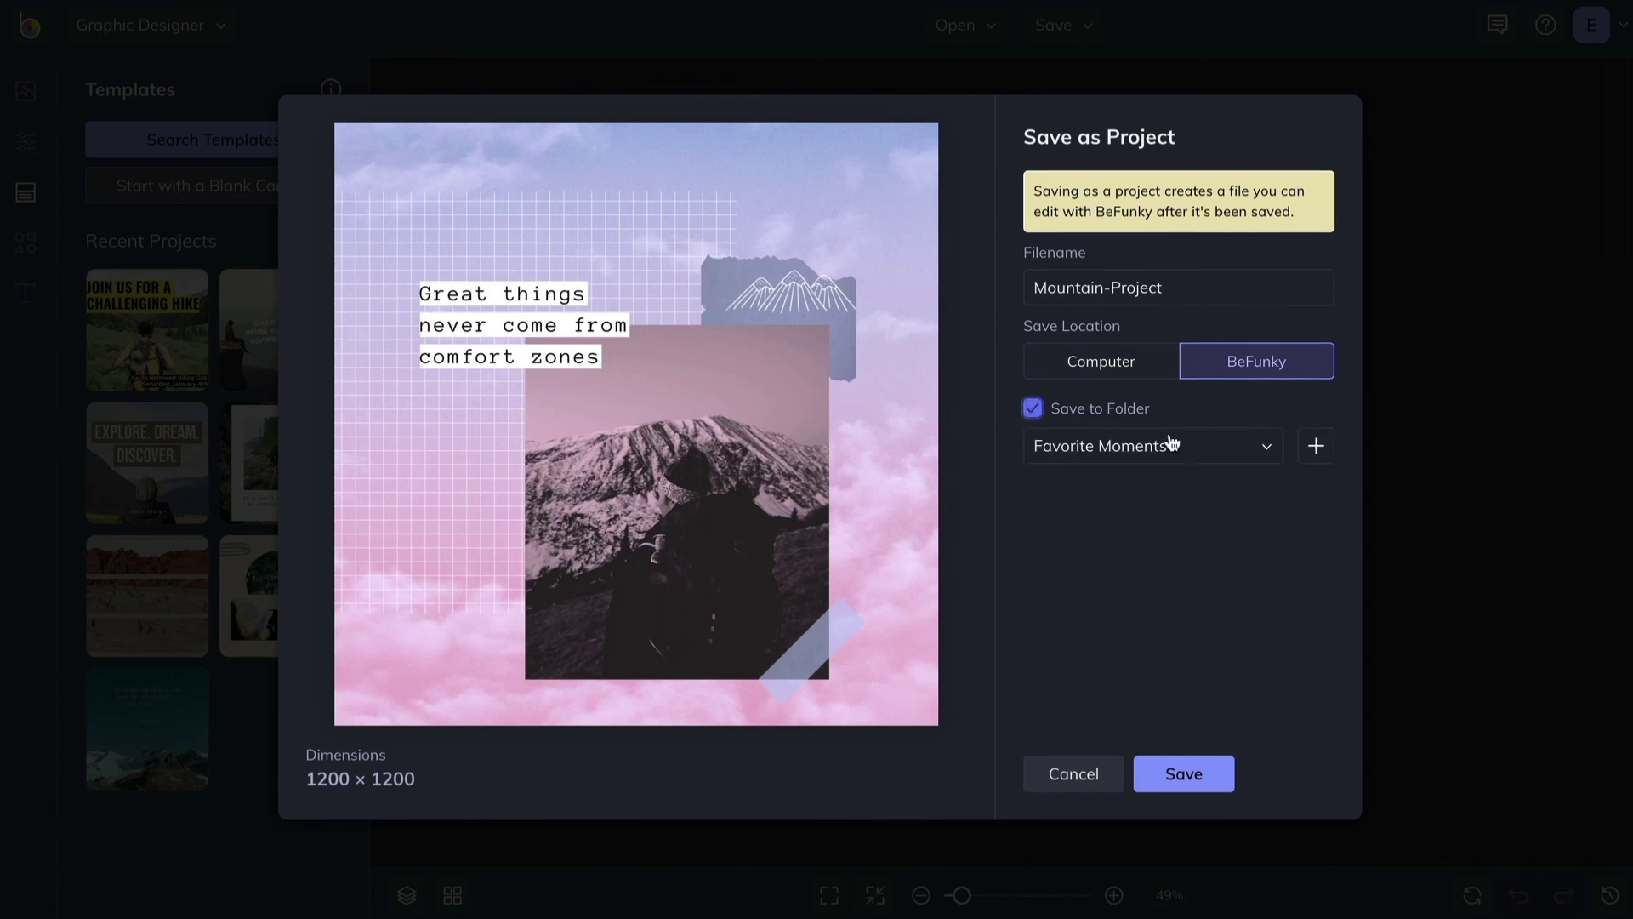
left_click(1225, 455)
left_click(1162, 647)
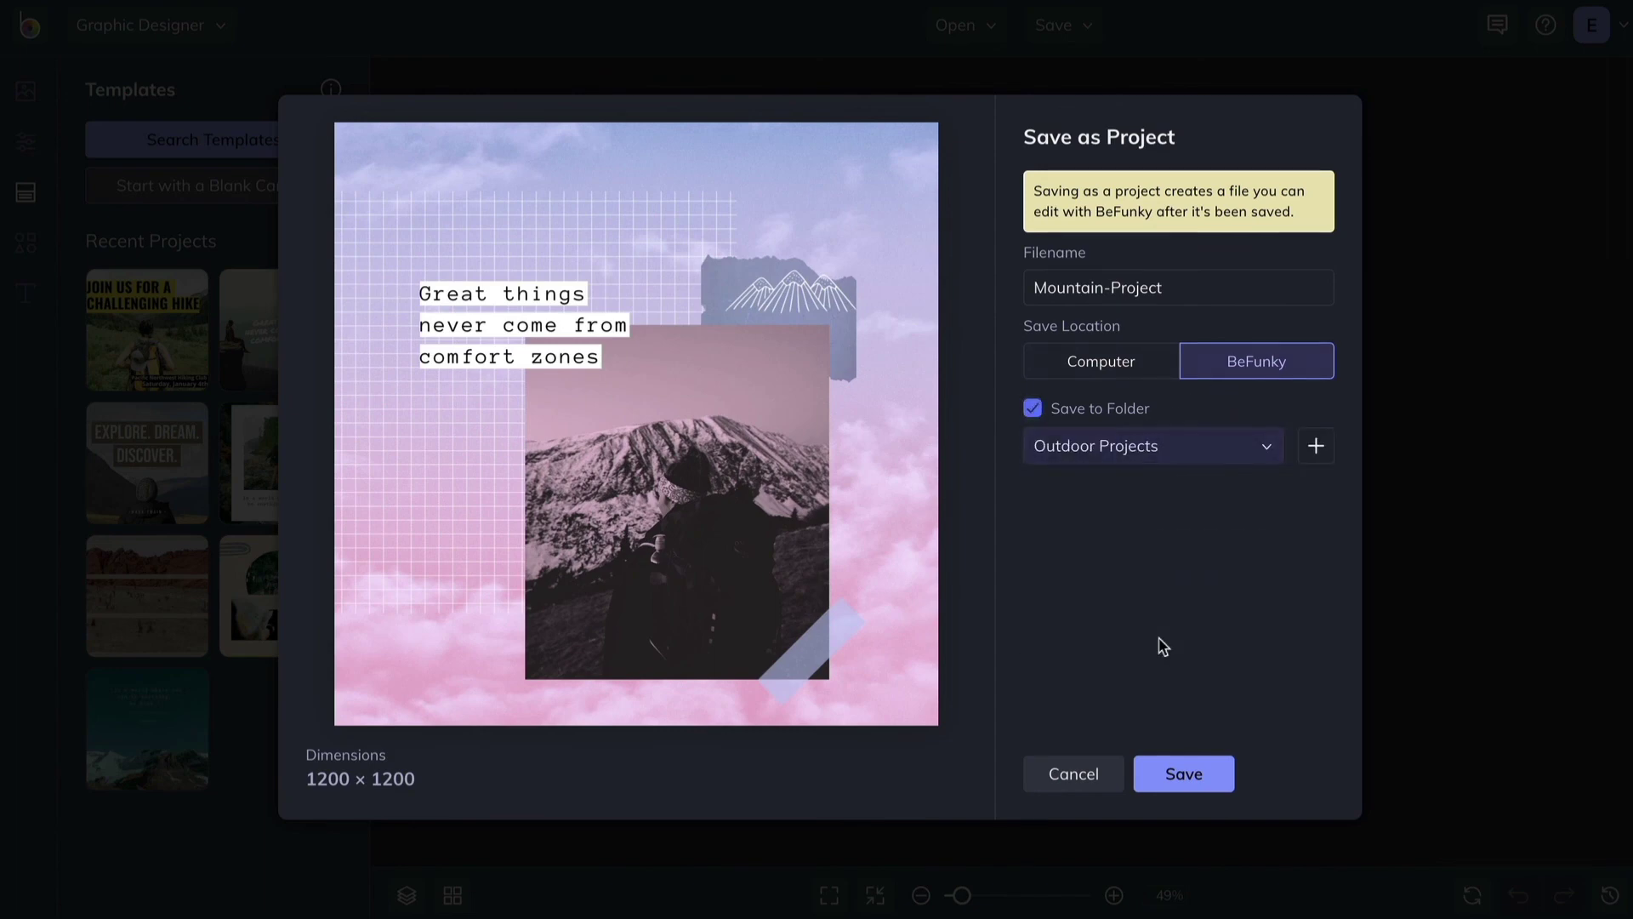
left_click(1208, 779)
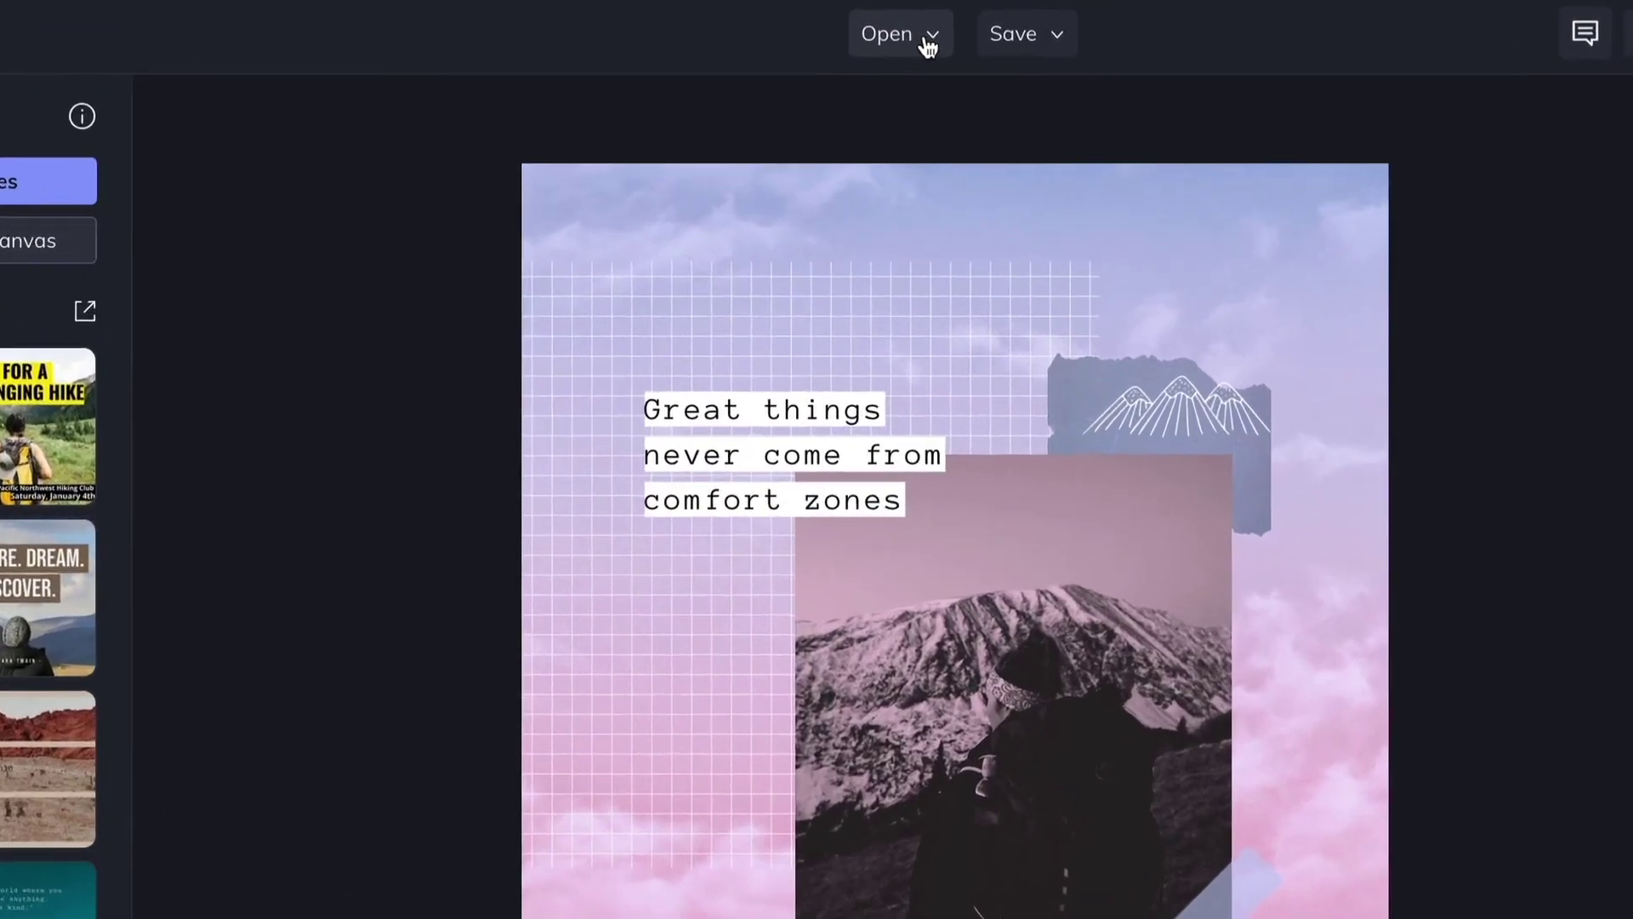
Reopen the saved mountain project from BeFunky's Project Manager.
left_click(985, 28)
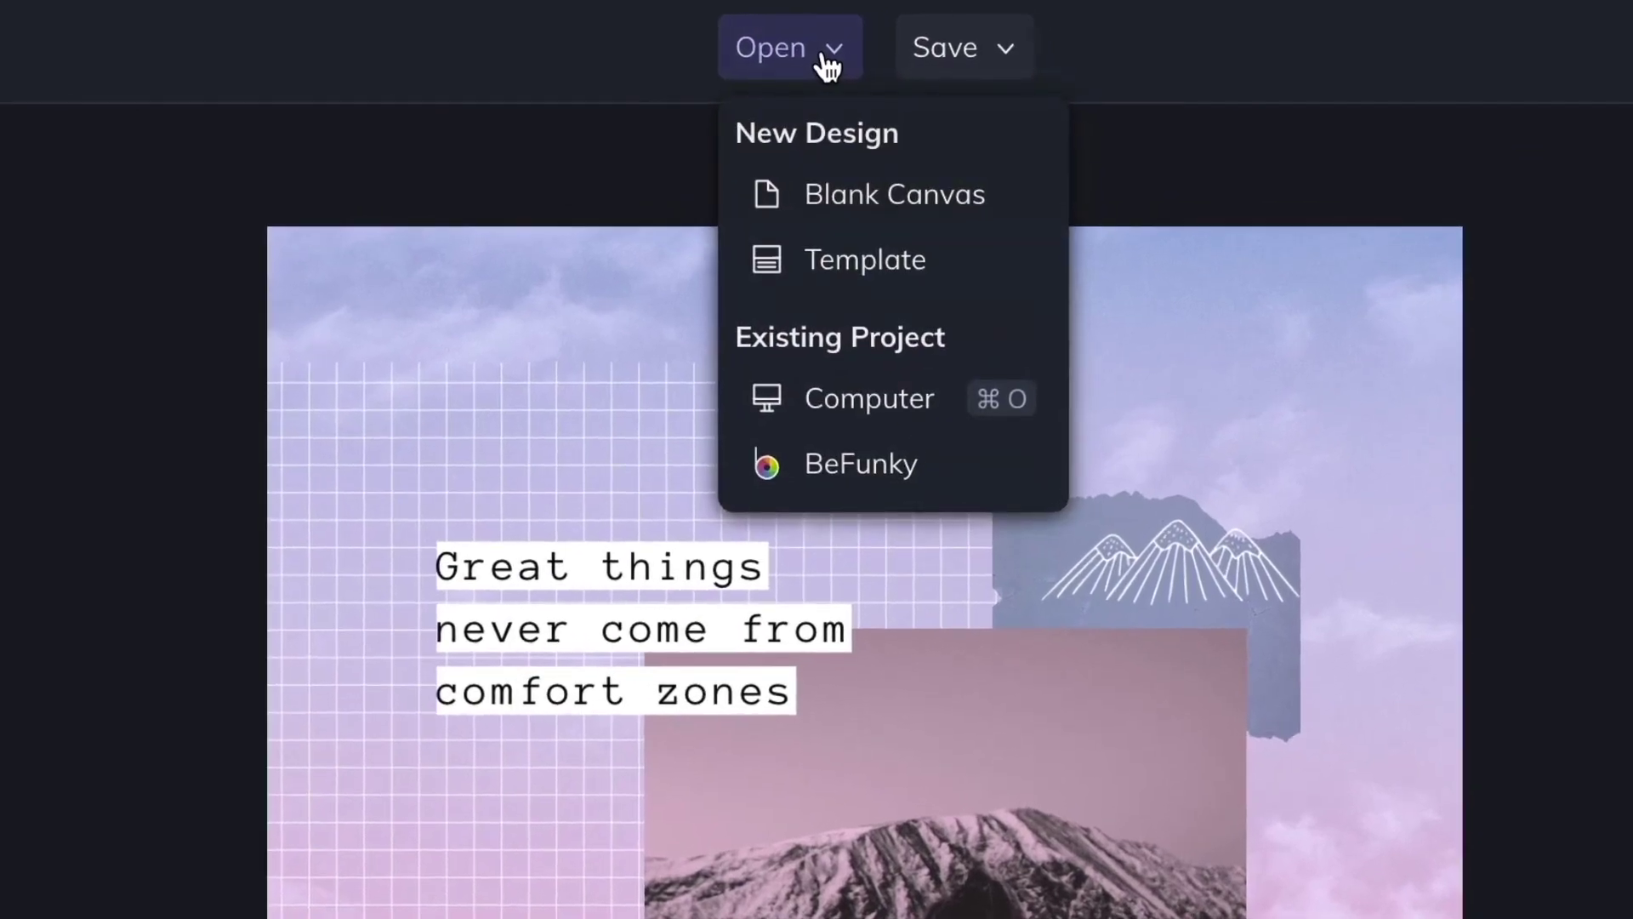
left_click(875, 475)
left_click(525, 278)
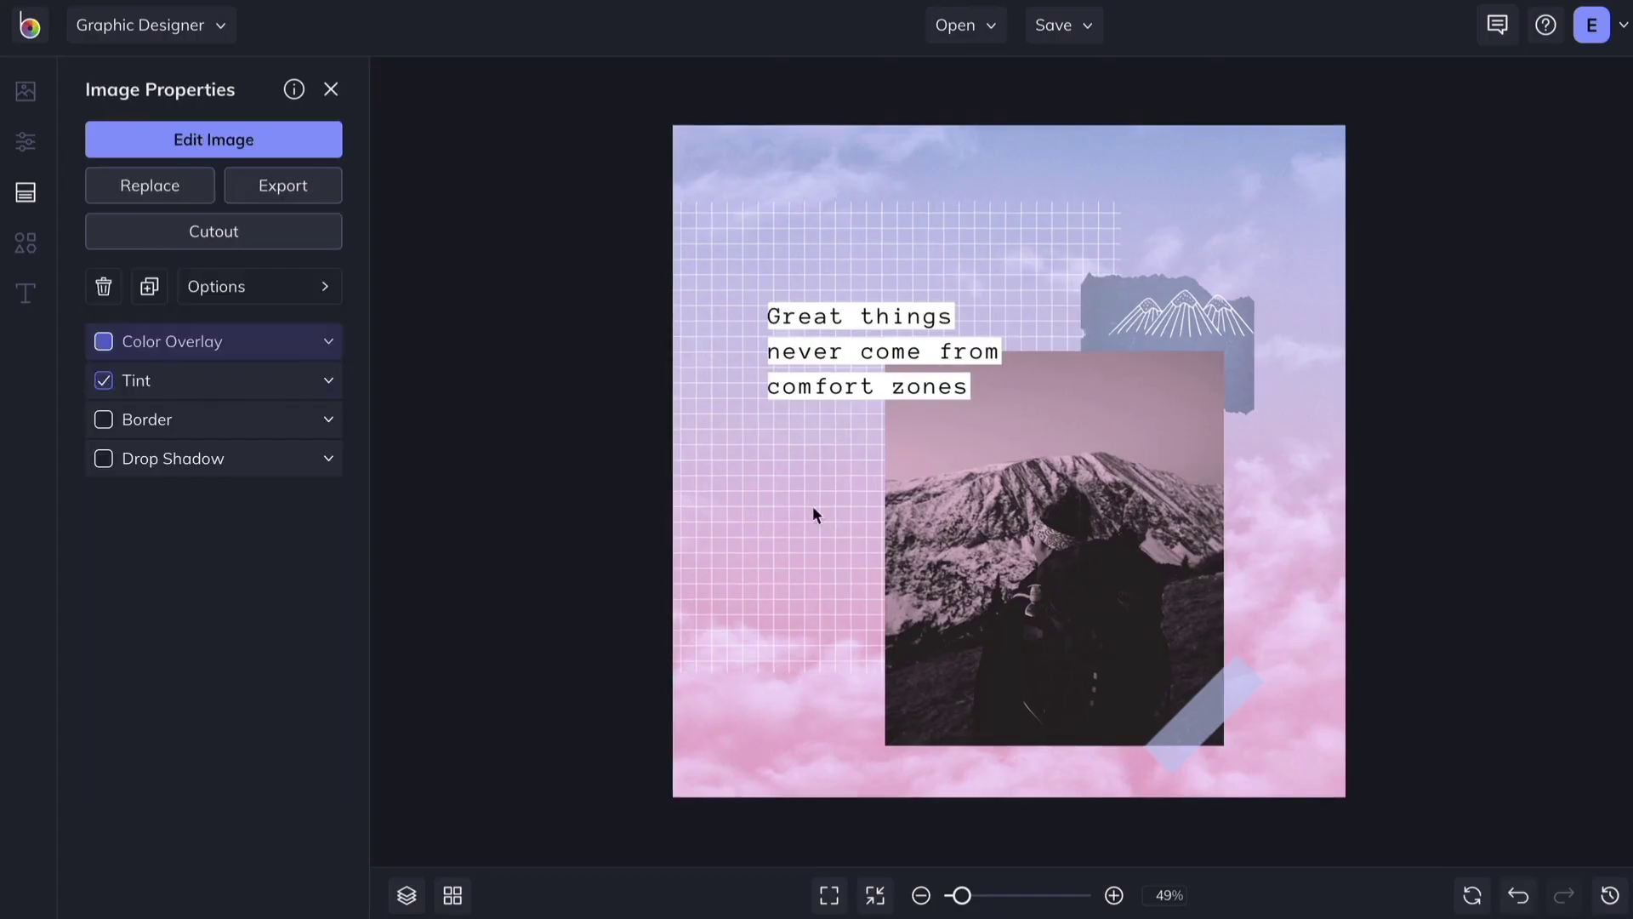
Delete the grid overlay, then select the mountain photo and the quote text box.
left_click(797, 492)
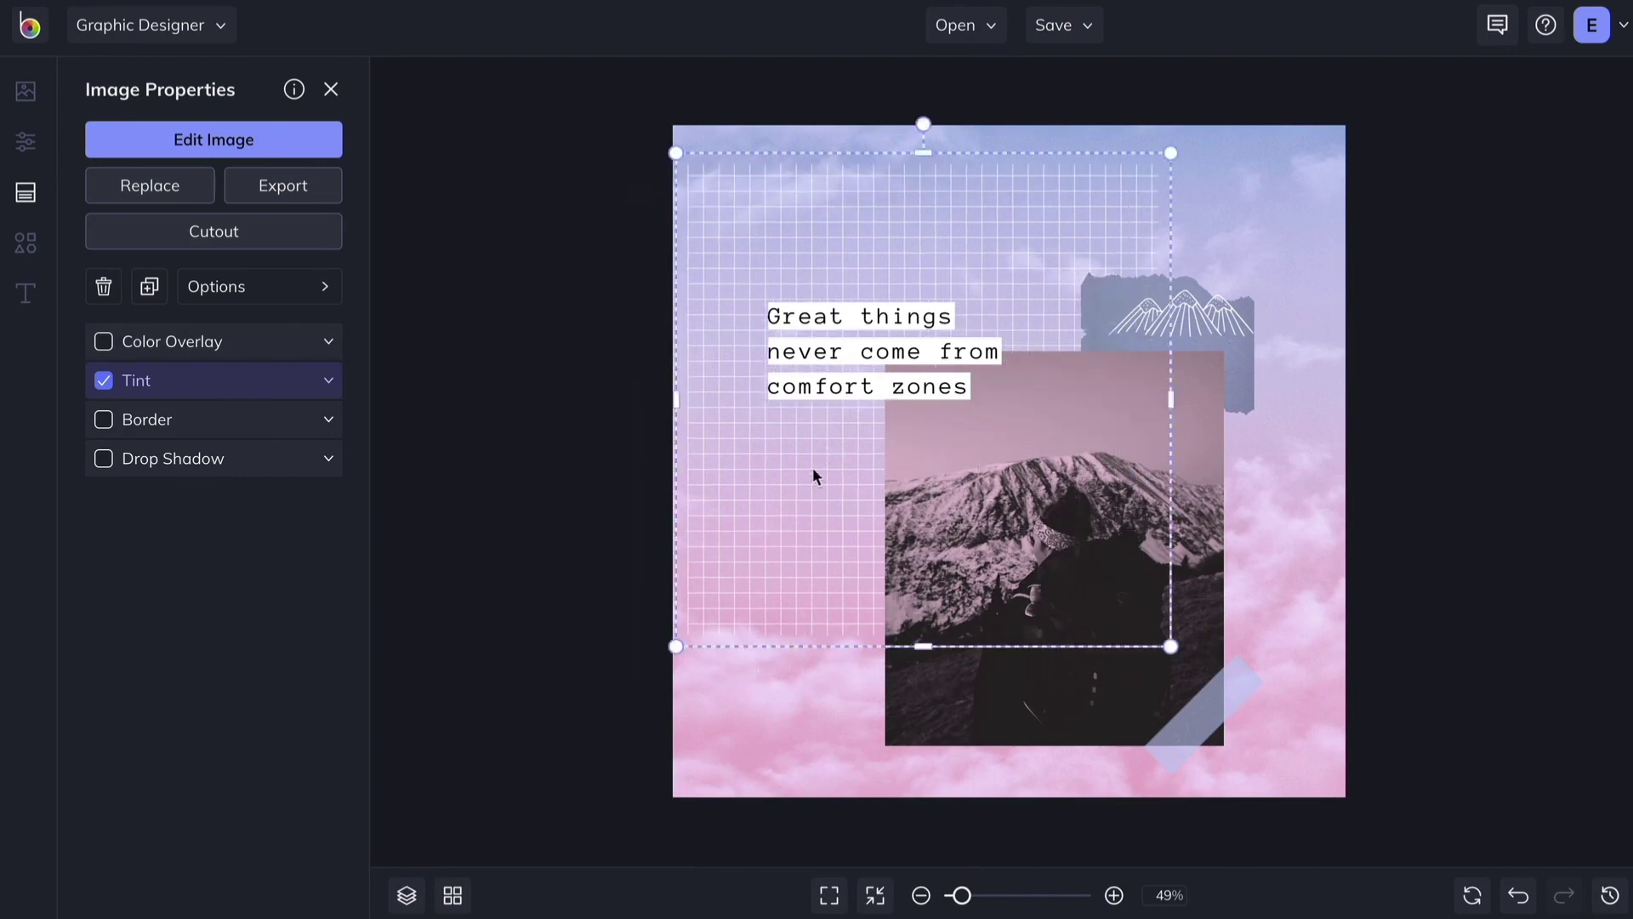
key("Delete")
left_click(936, 511)
left_click(804, 332)
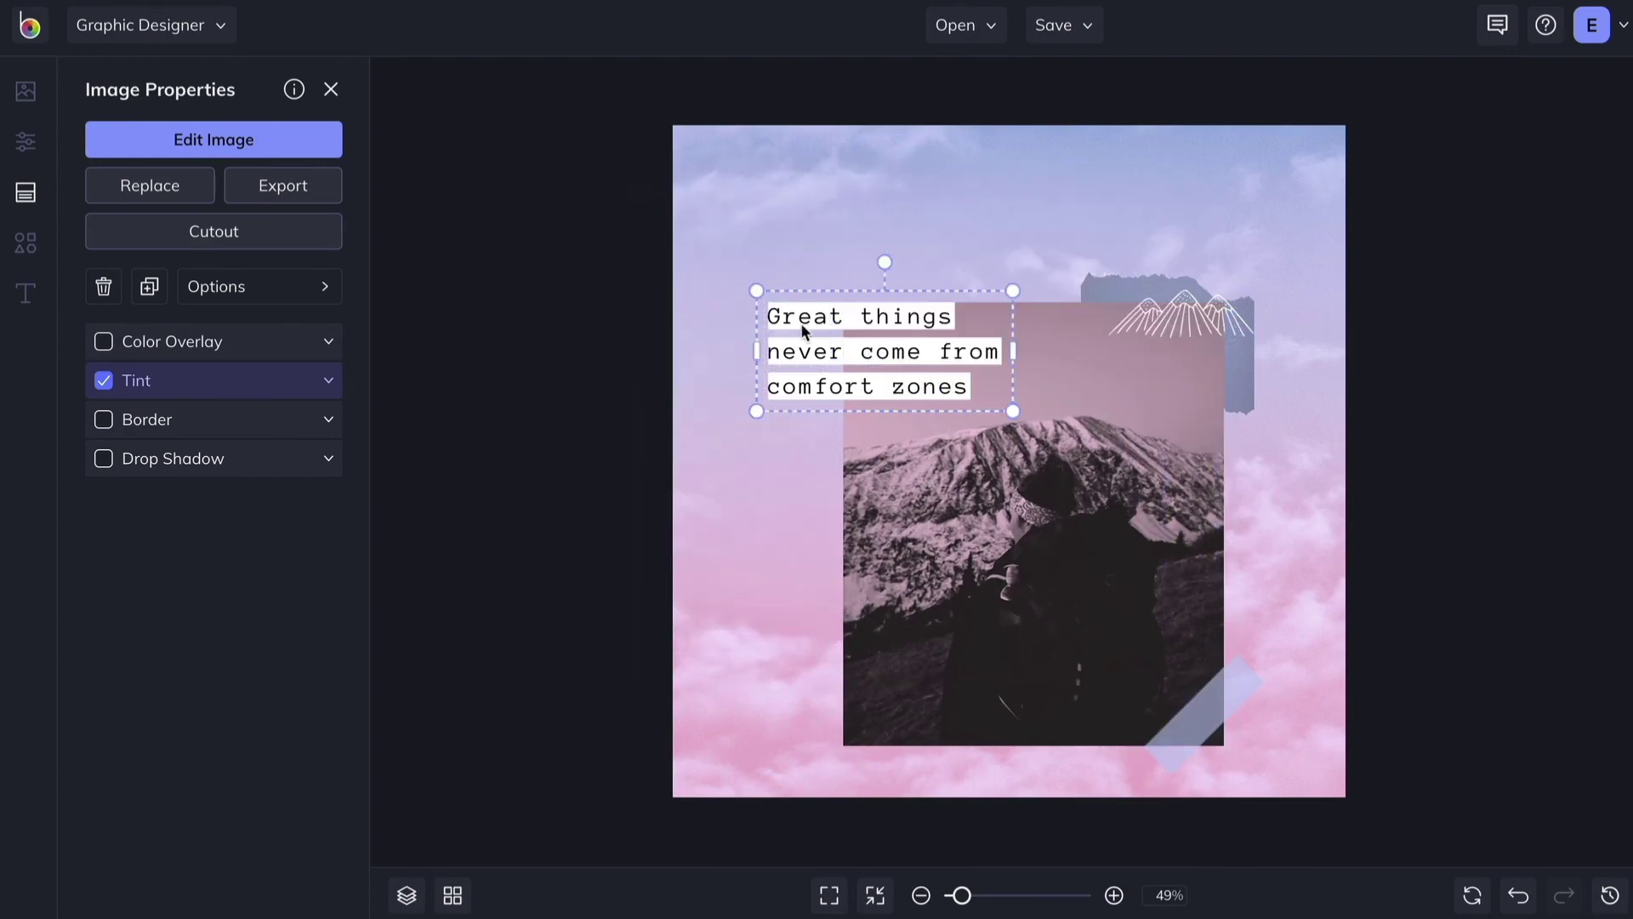